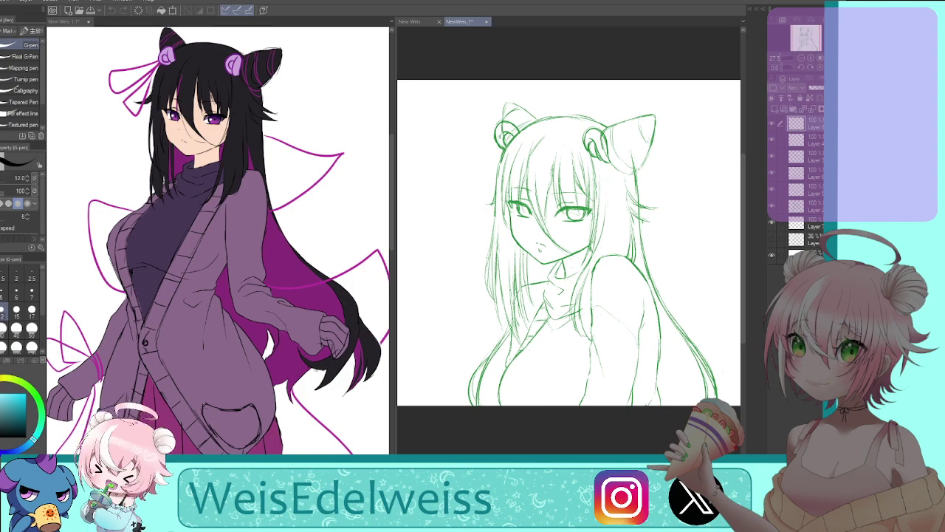
Compare the sketch with the hair ornament layer hidden and shown, and examine the head in mirrored view
click(772, 124)
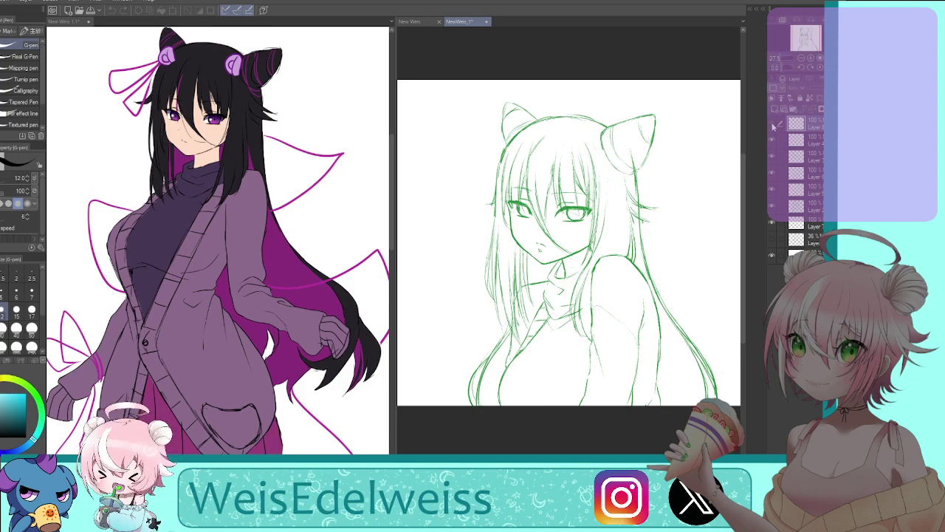
click(774, 124)
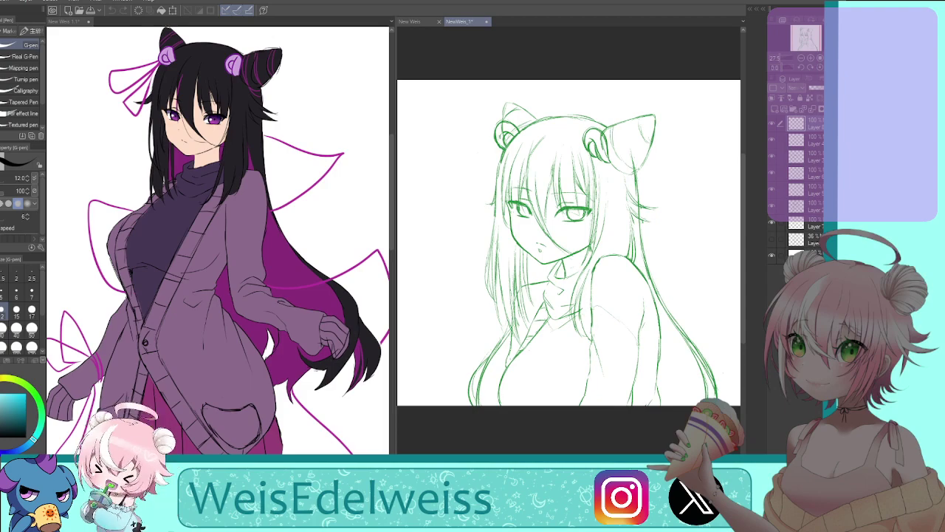
click(667, 63)
key(h)
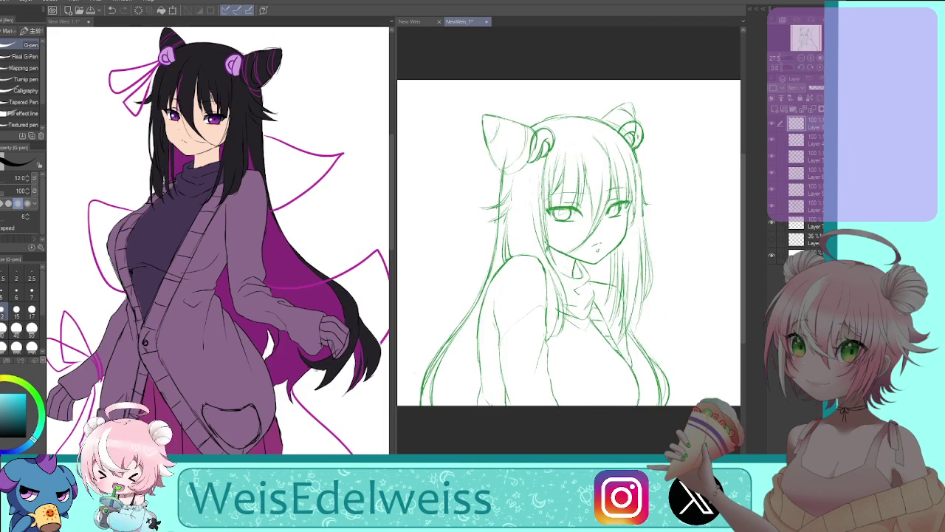
key(h)
key(h)
key(h)
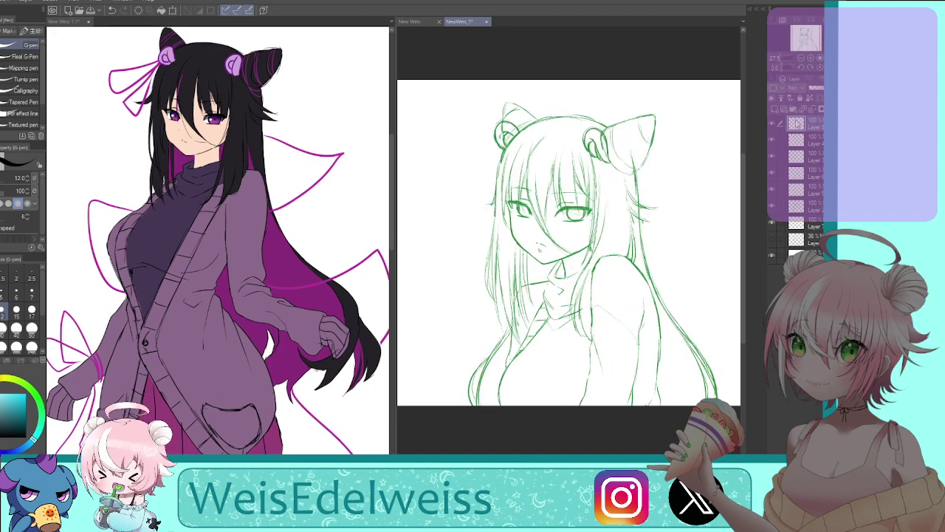
key(h)
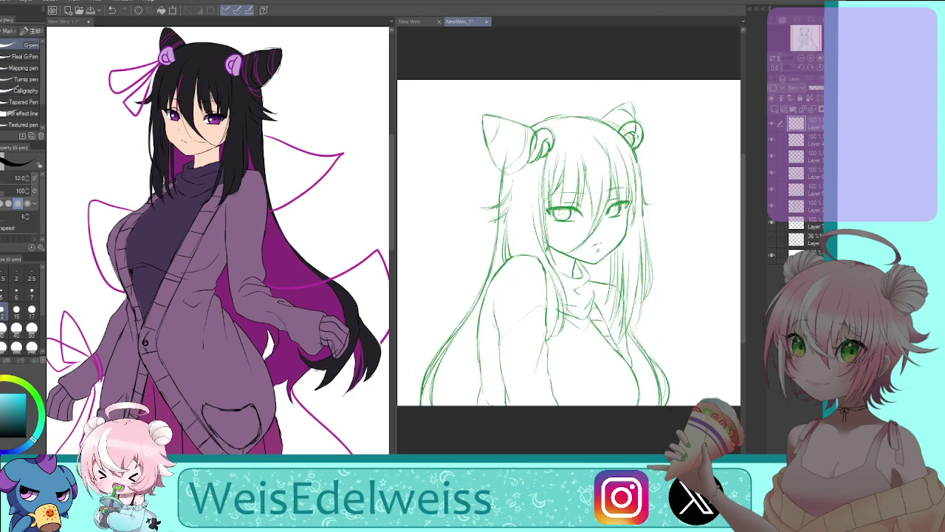
Lasso the round hair ornament beside the far horn, enlarge it to 106% and tilt it slightly with Free Transform
key(m)
mouse_move(641, 108)
mouse_down()
mouse_move(612, 125)
mouse_move(668, 132)
mouse_move(669, 108)
mouse_up()
key(ctrl+shift+t)
drag(667, 167, 667, 169)
drag(669, 109, 669, 107)
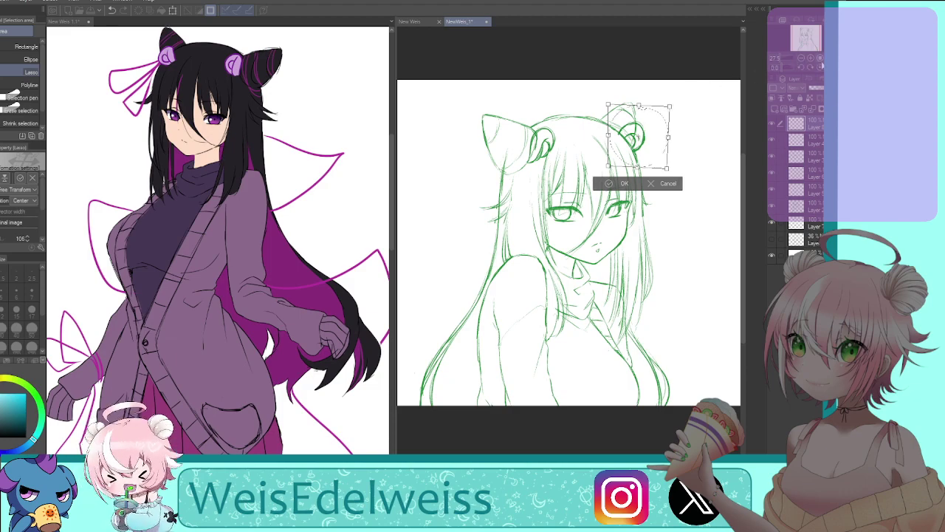
click(821, 66)
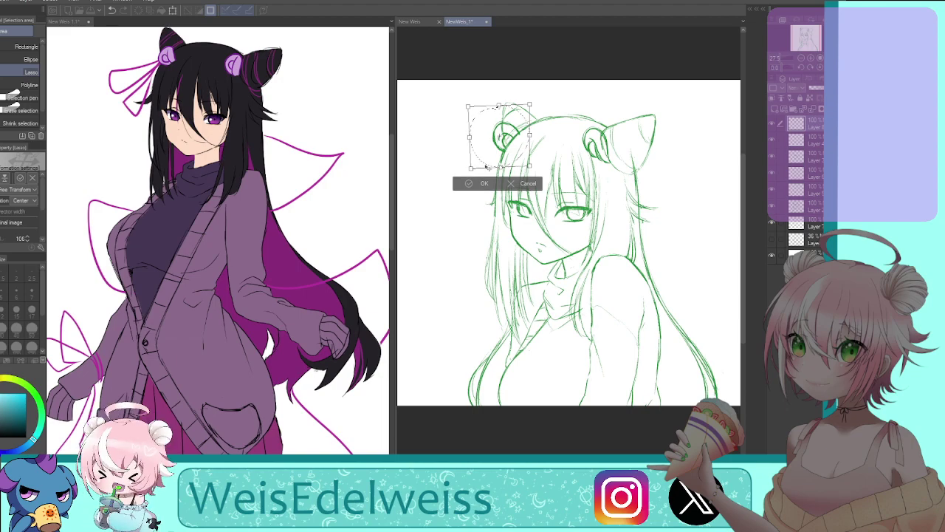
drag(531, 105, 497, 106)
key(h)
drag(689, 130, 663, 138)
drag(646, 107, 671, 116)
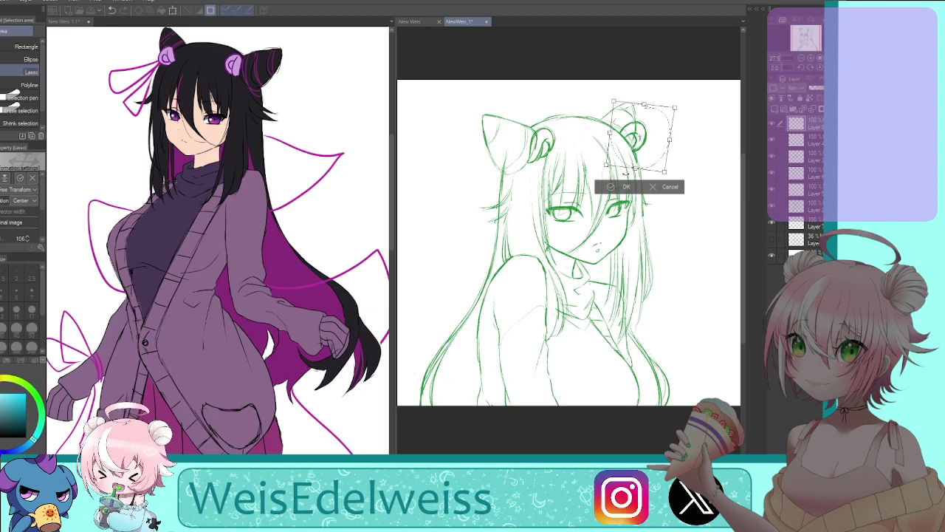
key(Return)
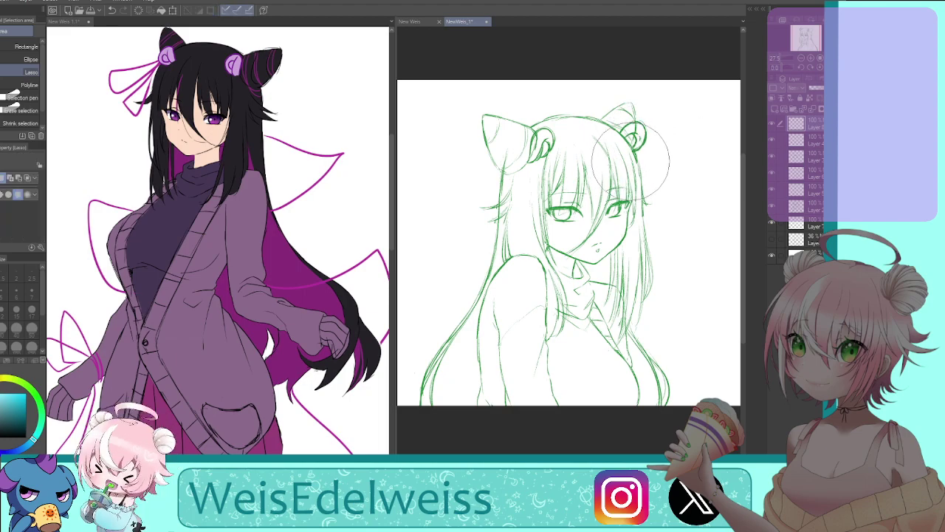
key(e)
click(3, 329)
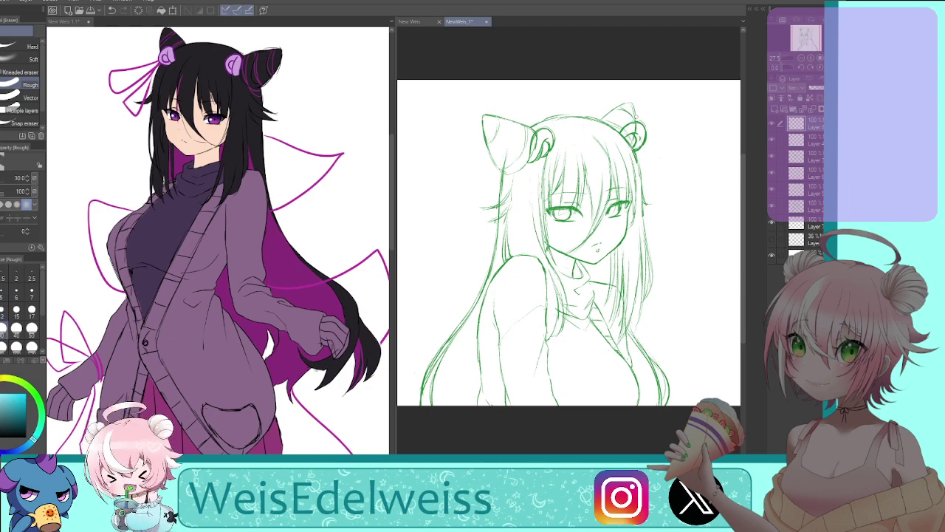
click(829, 67)
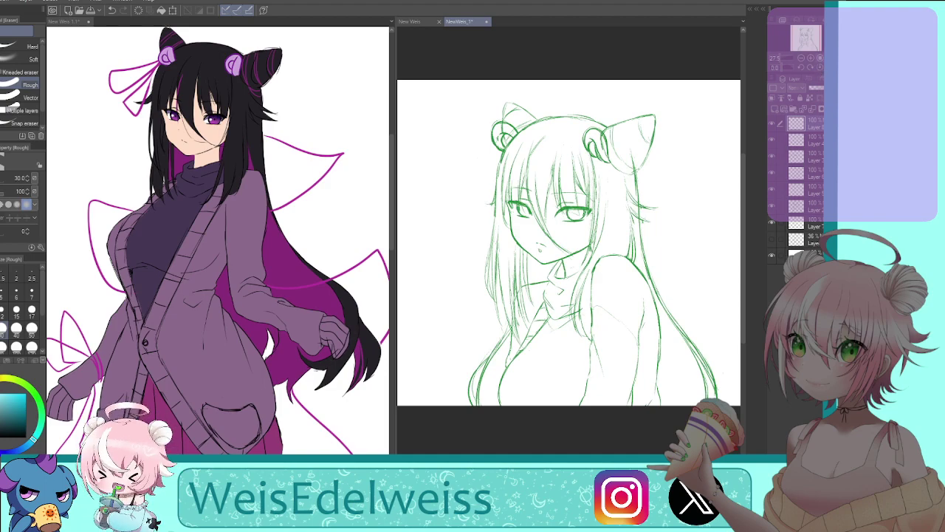
key(ctrl+t)
click(560, 180)
Select the far hair ornament again and adjust its shape and placement against the head with Free Transform
key(m)
mouse_move(509, 97)
mouse_down()
mouse_move(537, 146)
mouse_move(510, 96)
mouse_up()
key(h)
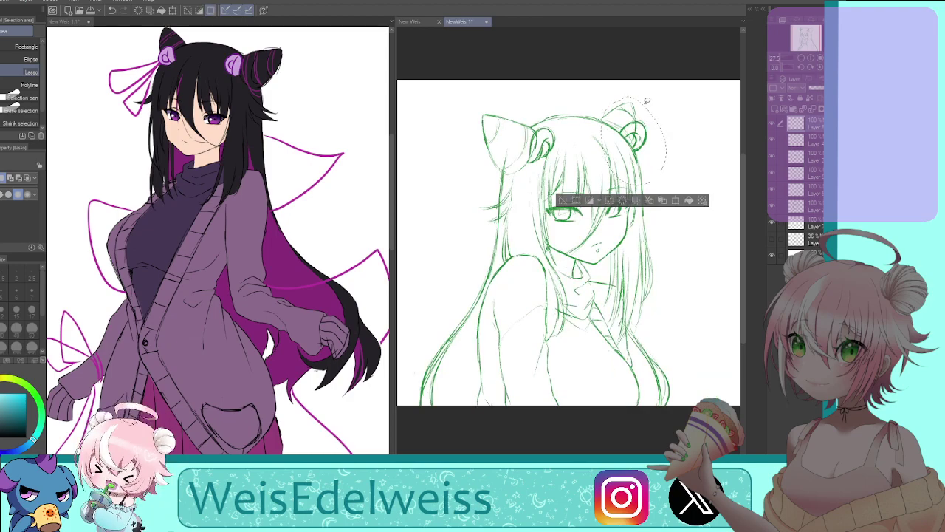
key(ctrl+shift+t)
drag(633, 100, 668, 101)
click(618, 200)
click(706, 156)
click(829, 67)
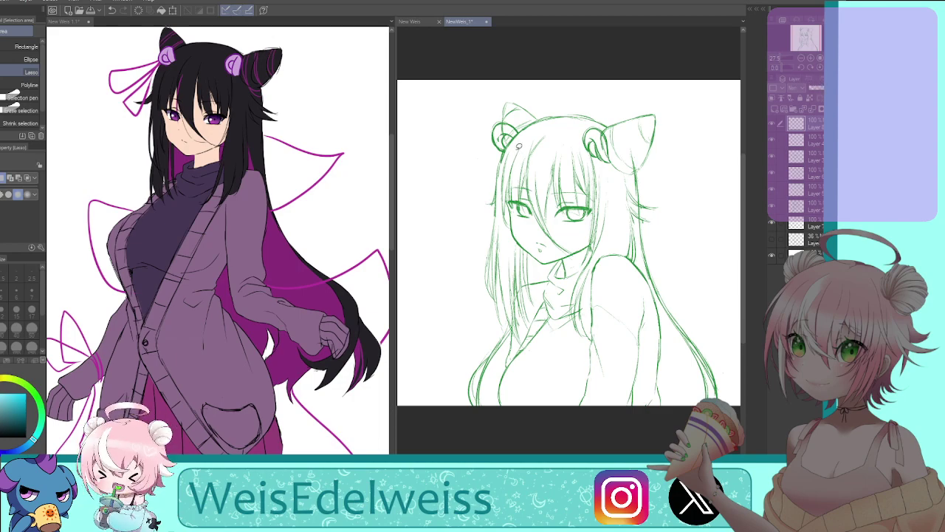
Lasso the far ornament once more, fine-tune its position with Free Transform and clear the selection
drag(518, 110, 518, 170)
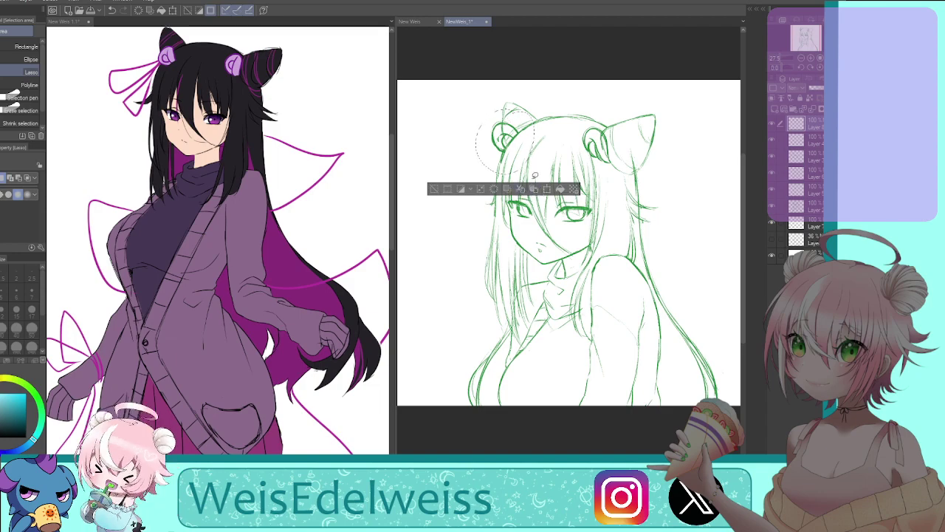
key(ctrl+t)
drag(506, 175, 504, 177)
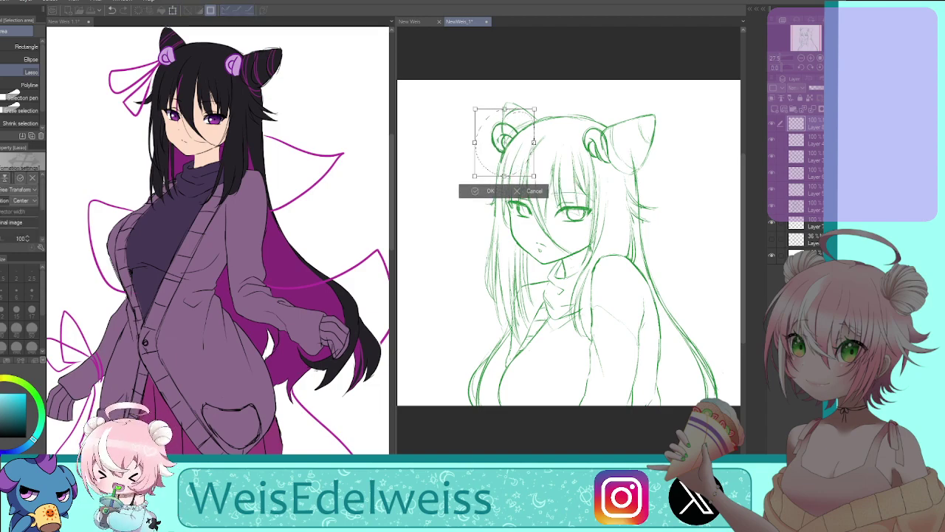
key(h)
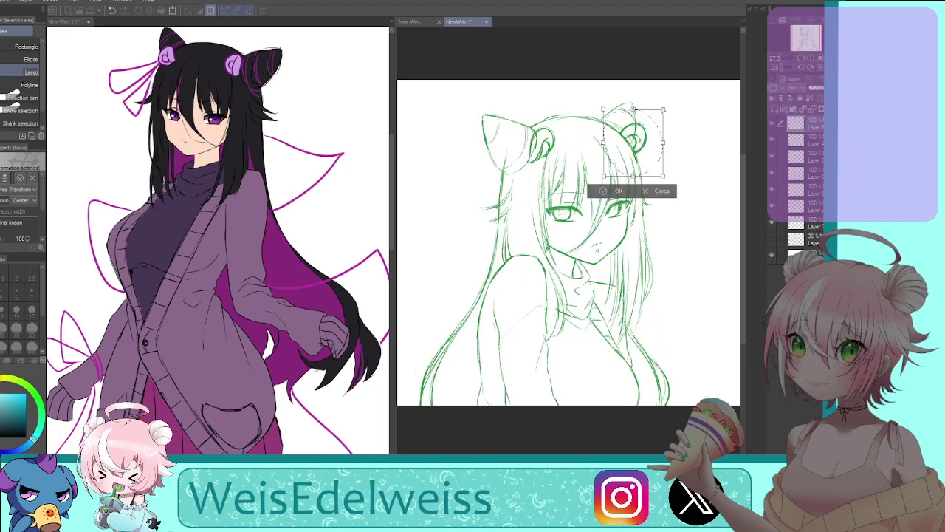
click(615, 191)
key(ctrl+d)
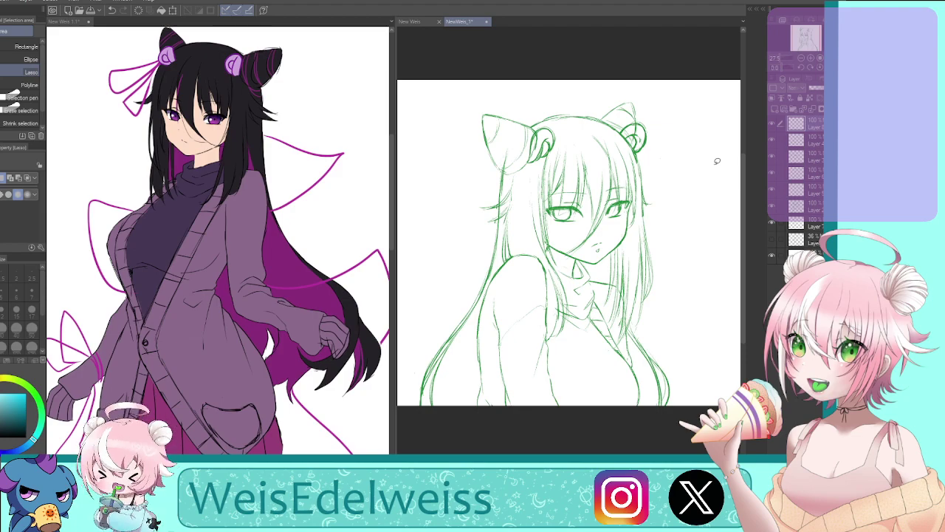
click(810, 61)
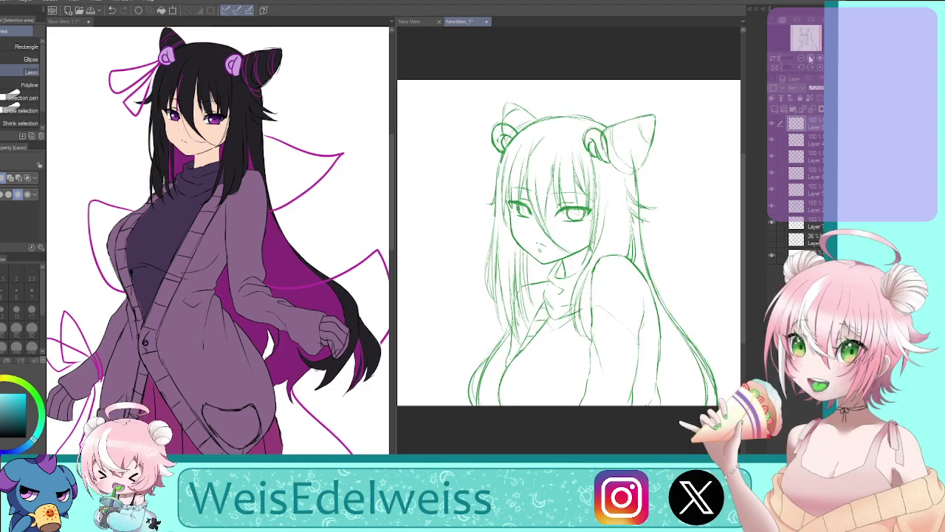
Widen the sketch canvas beside the reference image and check the head up close
drag(395, 332, 341, 327)
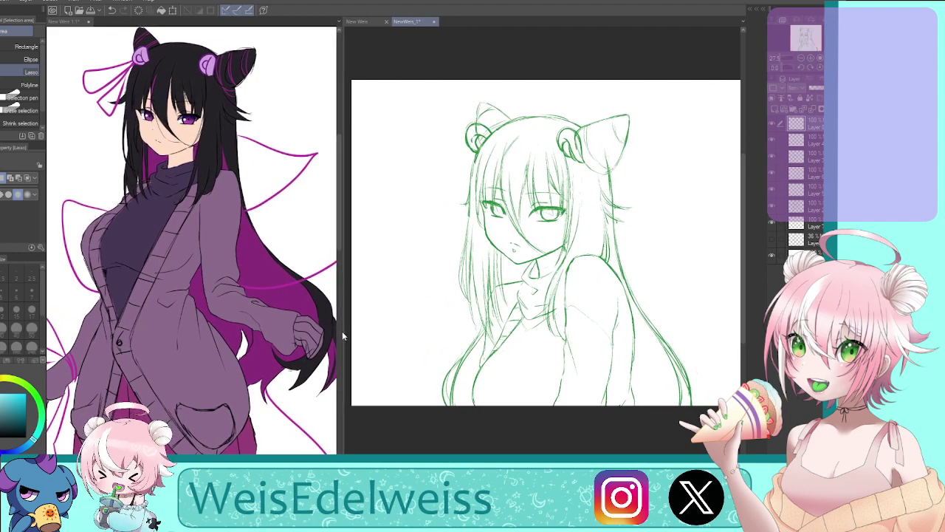
click(784, 58)
drag(784, 58, 784, 57)
drag(806, 39, 806, 35)
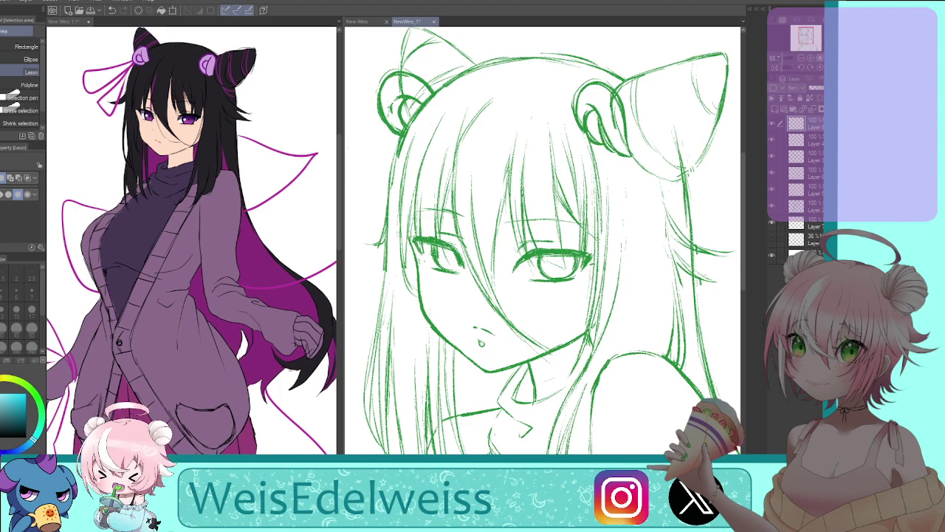
click(829, 58)
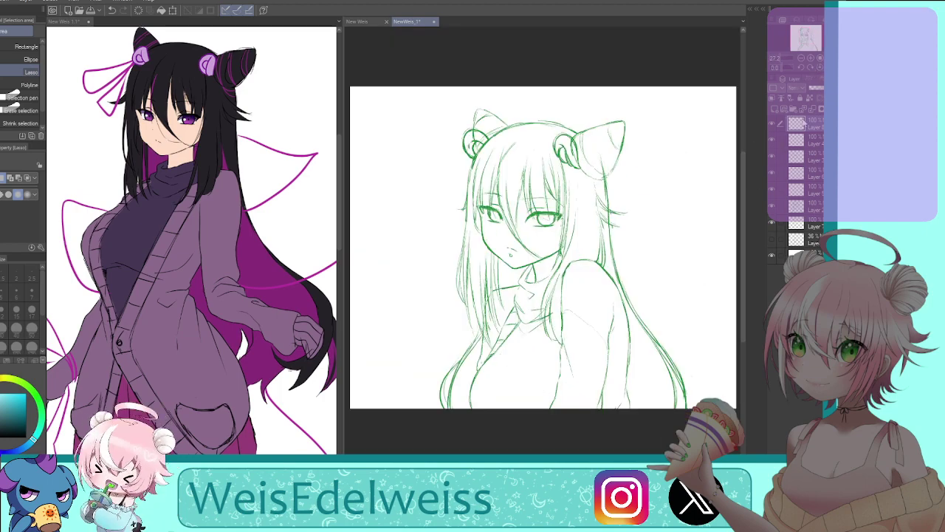
Toggle the visibility of the upper sketch layers one by one to check which part of the drawing each holds
click(809, 139)
click(774, 139)
click(774, 139)
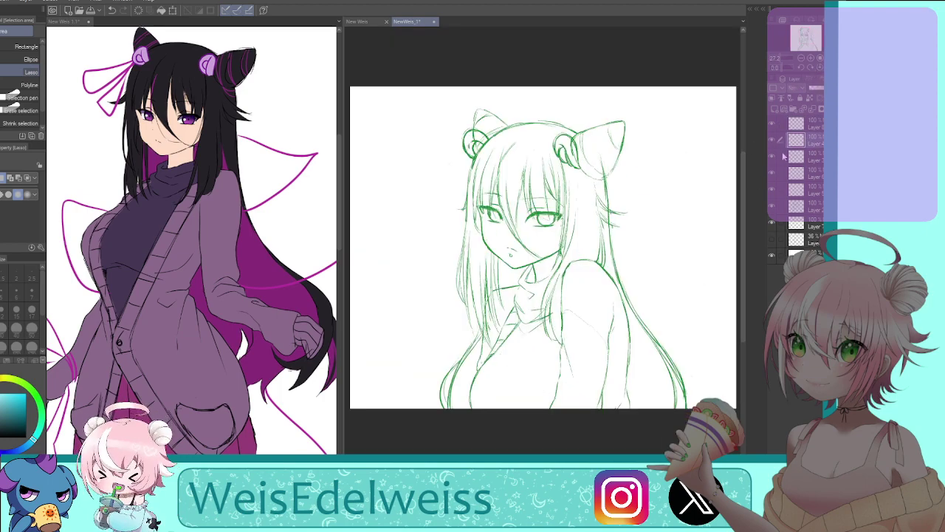
click(773, 157)
click(773, 158)
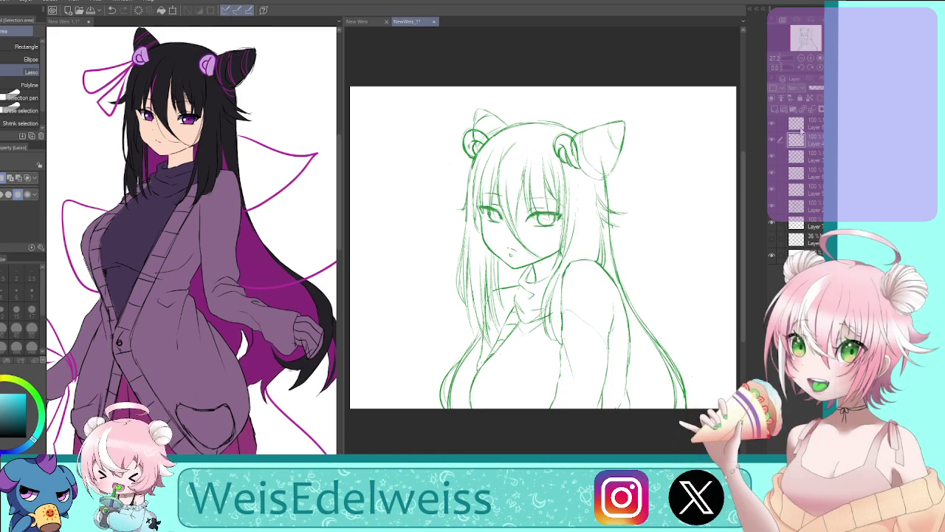
click(829, 67)
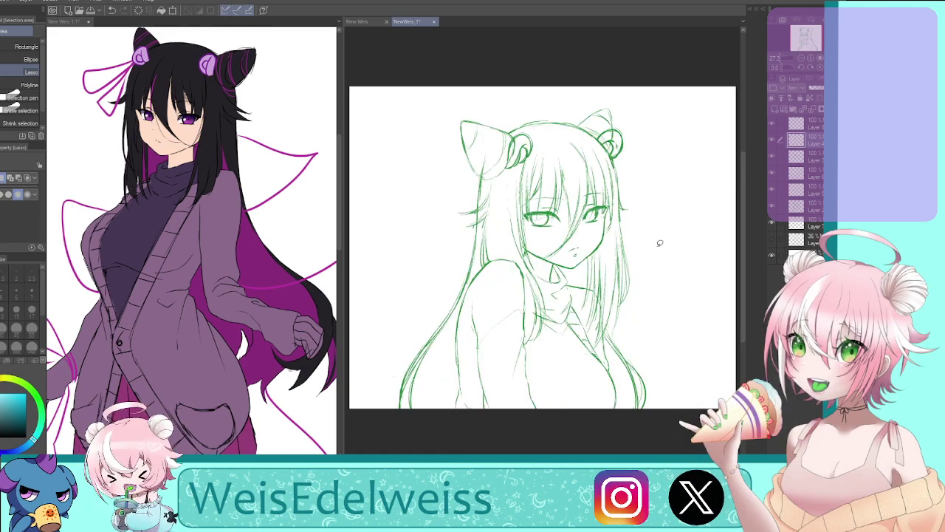
click(806, 157)
click(773, 158)
click(773, 158)
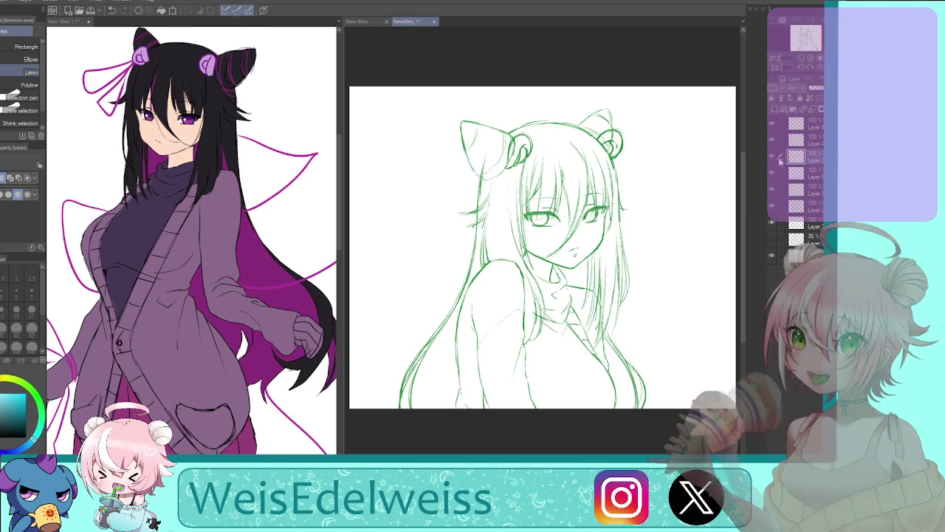
click(771, 176)
click(772, 176)
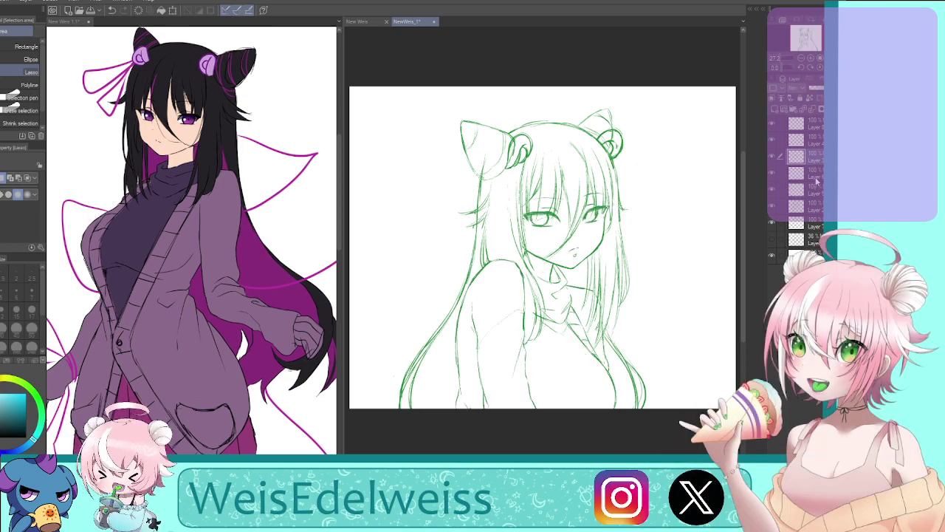
click(813, 174)
click(772, 175)
click(772, 176)
click(772, 191)
click(773, 191)
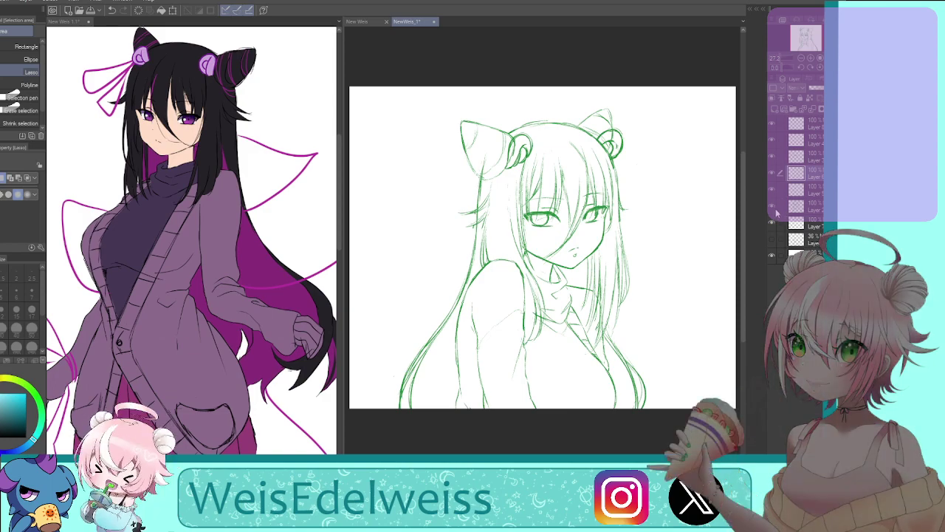
Identify and select the layer with the long back hair and remove the strand flowing outside the near shoulder
click(771, 208)
click(772, 208)
click(813, 206)
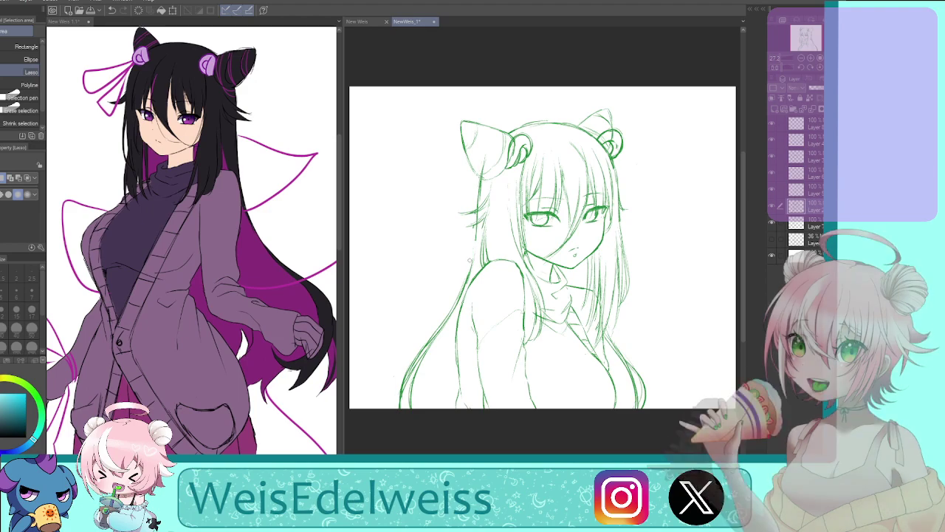
mouse_move(468, 270)
mouse_down()
mouse_move(405, 415)
mouse_move(425, 346)
mouse_move(414, 362)
mouse_move(402, 415)
mouse_up()
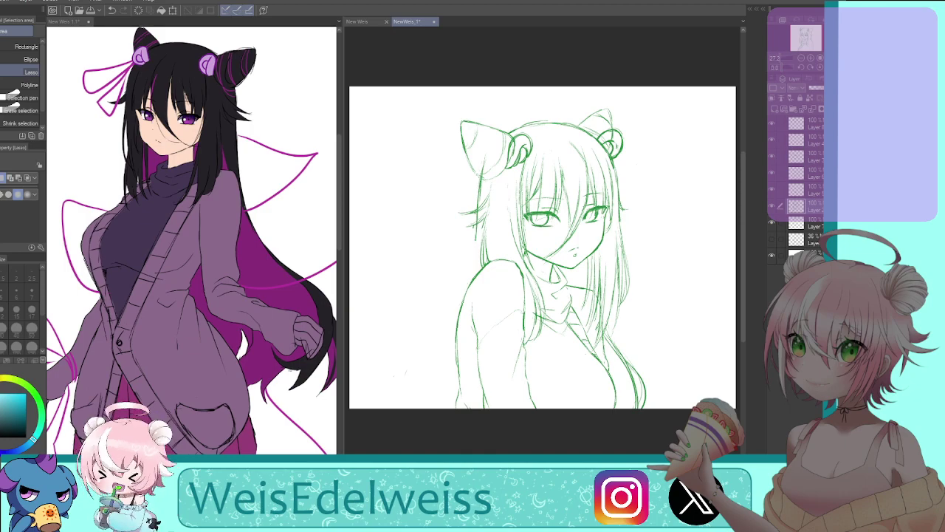
Switch to the Sketch Pencil with the green sampled from the existing sketch lines as its colour
key(p)
click(34, 394)
mouse_move(11, 402)
mouse_down()
mouse_move(7, 414)
mouse_move(16, 412)
mouse_up()
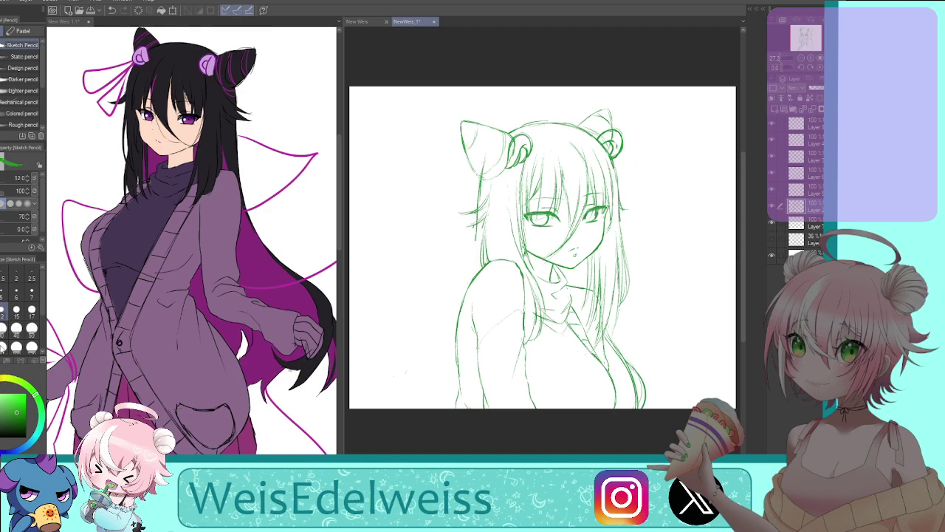
key(i)
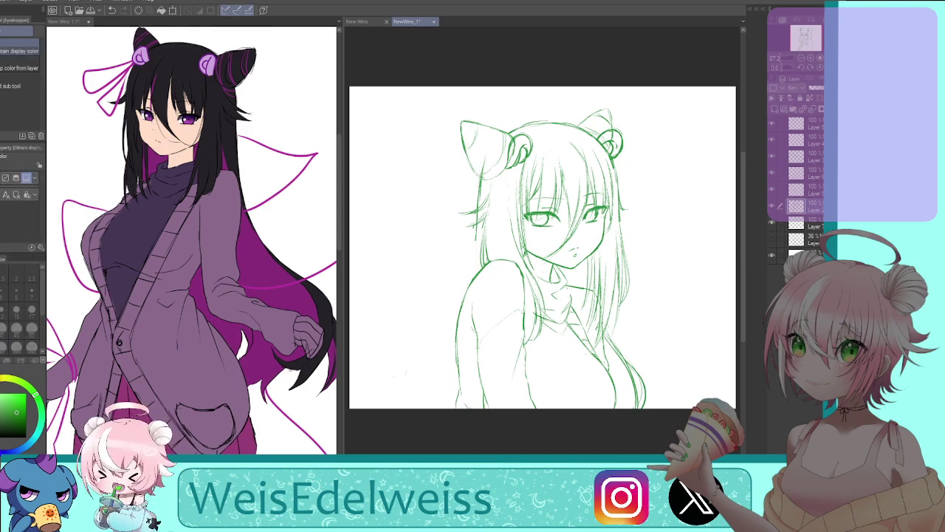
click(599, 205)
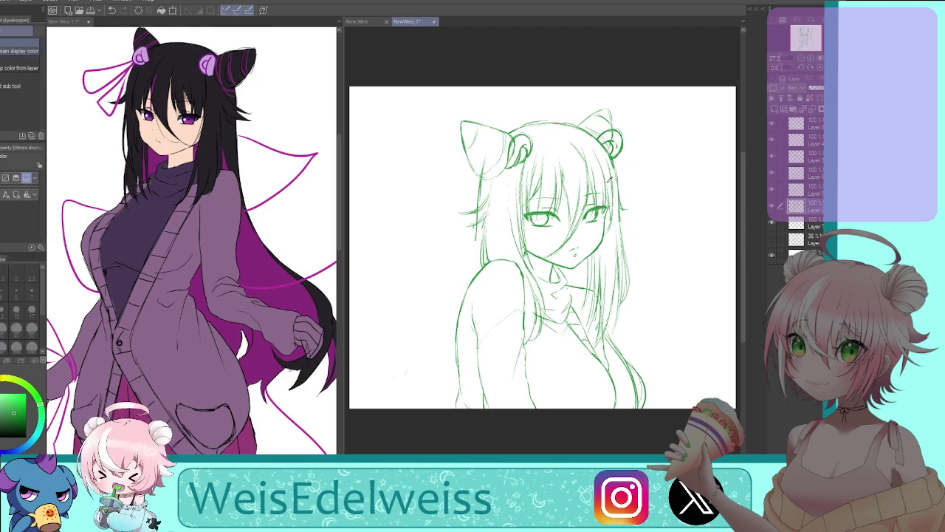
key(p)
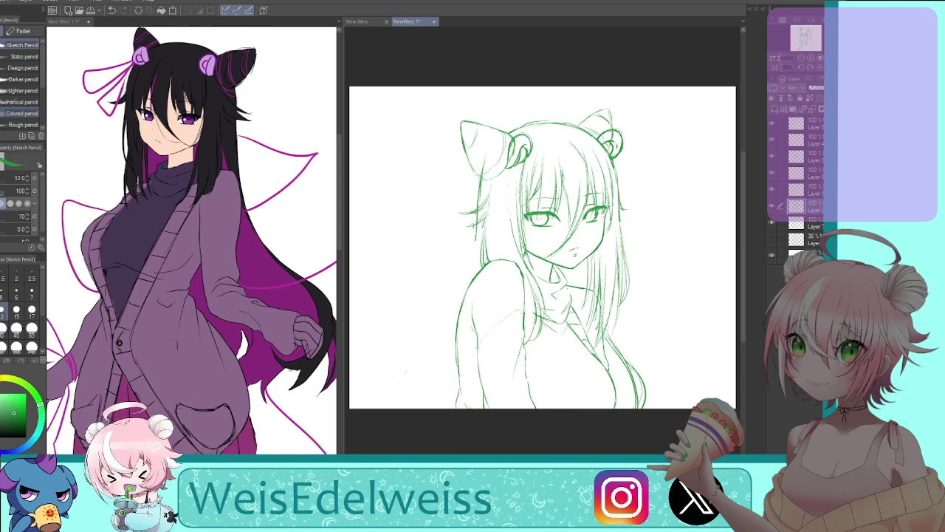
Set the Sketch Pencil size to 30 and sketch a long back-hair strand falling outside the near shoulder, with the canvas mirrored
key(h)
mouse_move(553, 471)
mouse_down()
mouse_move(594, 471)
mouse_move(583, 470)
mouse_up()
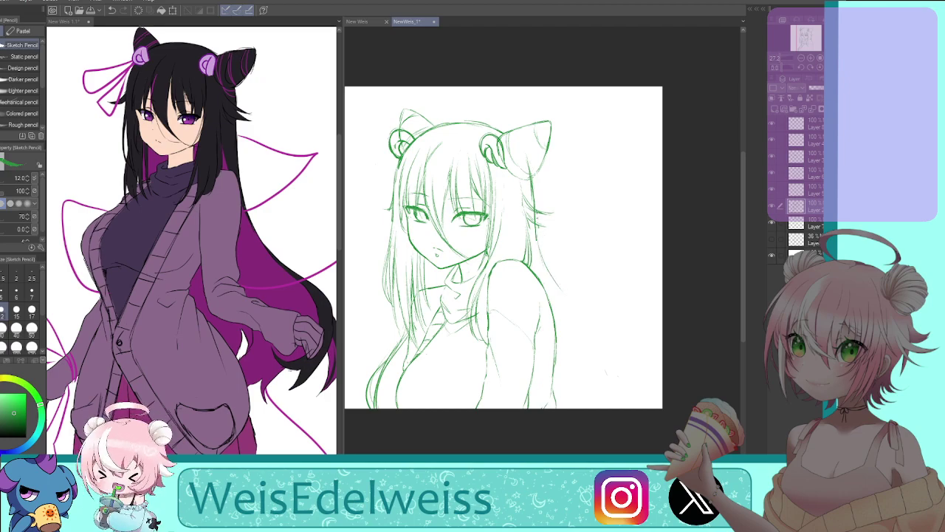
click(10, 327)
mouse_move(536, 241)
mouse_down()
mouse_move(551, 279)
mouse_move(576, 304)
mouse_up()
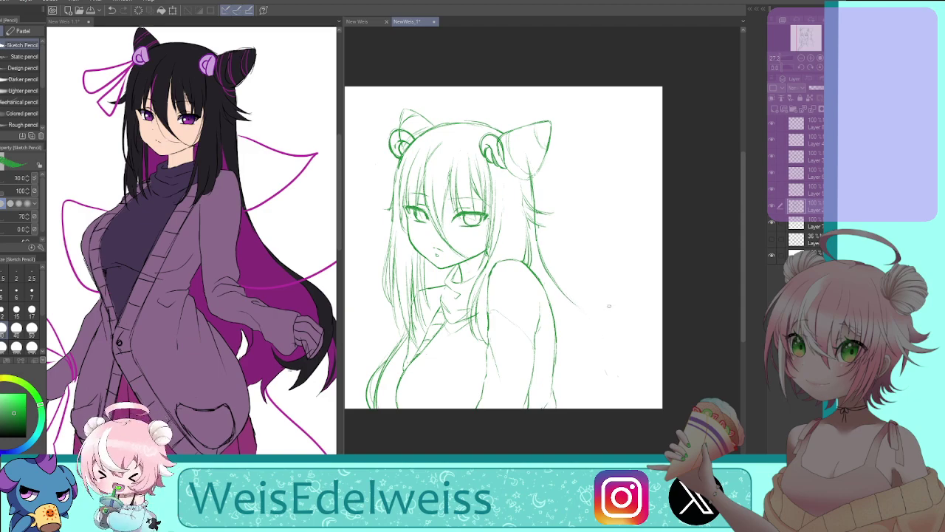
key(h)
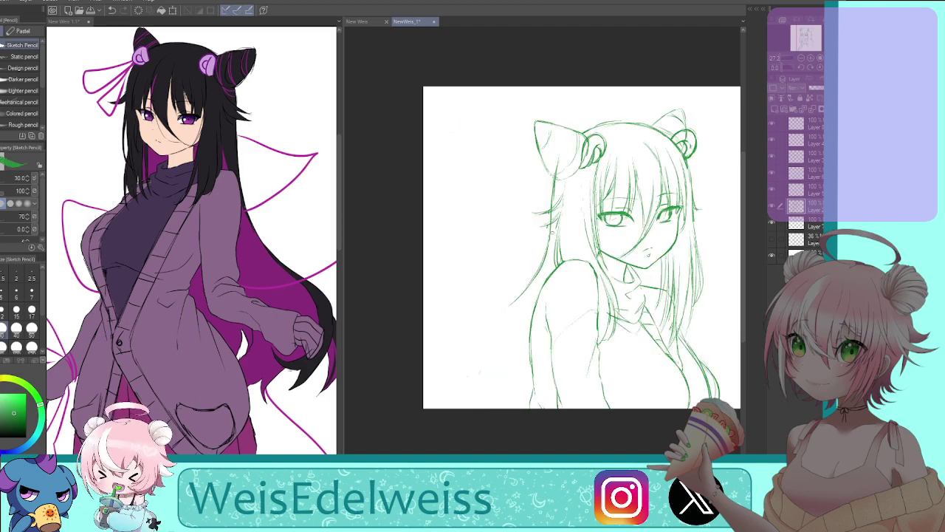
Try to extend the strand outside the near shoulder into a loose outward curve with a tip turning back towards the arm
drag(538, 264, 475, 360)
drag(512, 298, 492, 381)
drag(508, 299, 472, 355)
key(e)
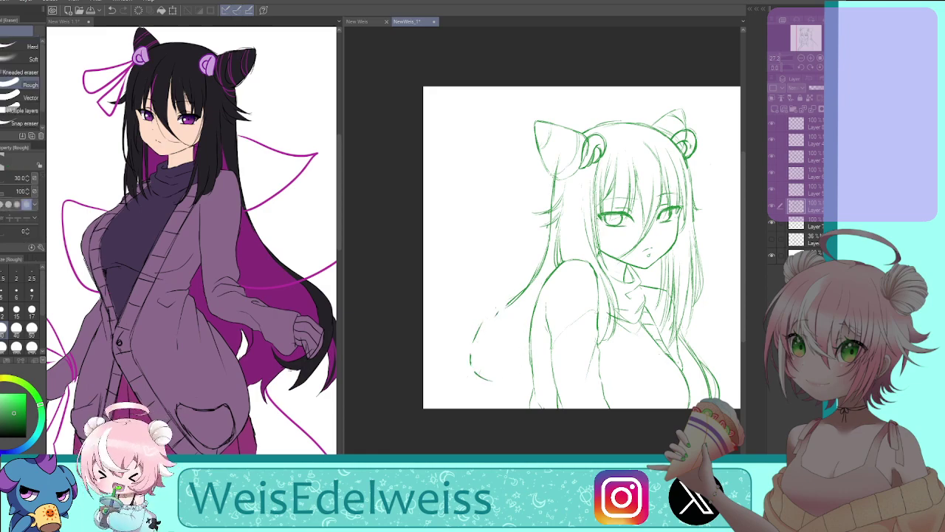
key(p)
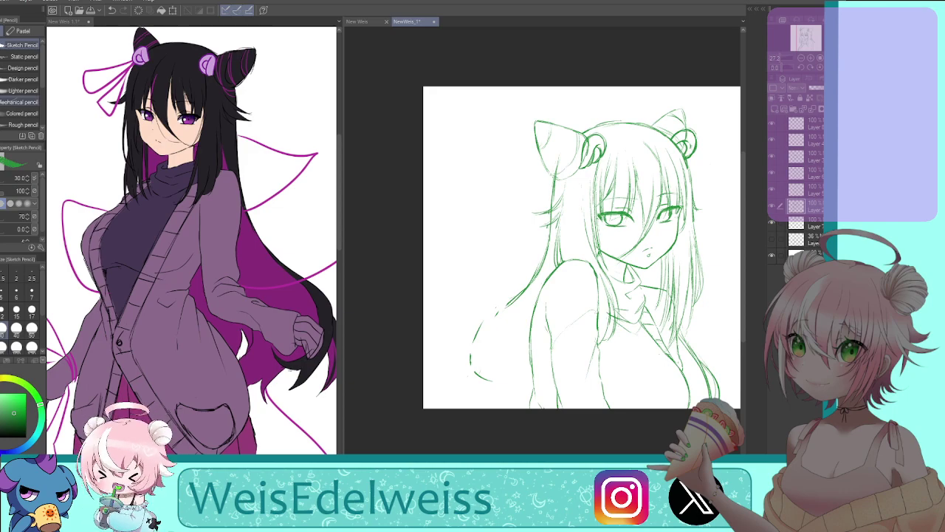
mouse_move(509, 308)
mouse_down()
mouse_move(510, 300)
mouse_move(474, 377)
mouse_move(490, 387)
mouse_up()
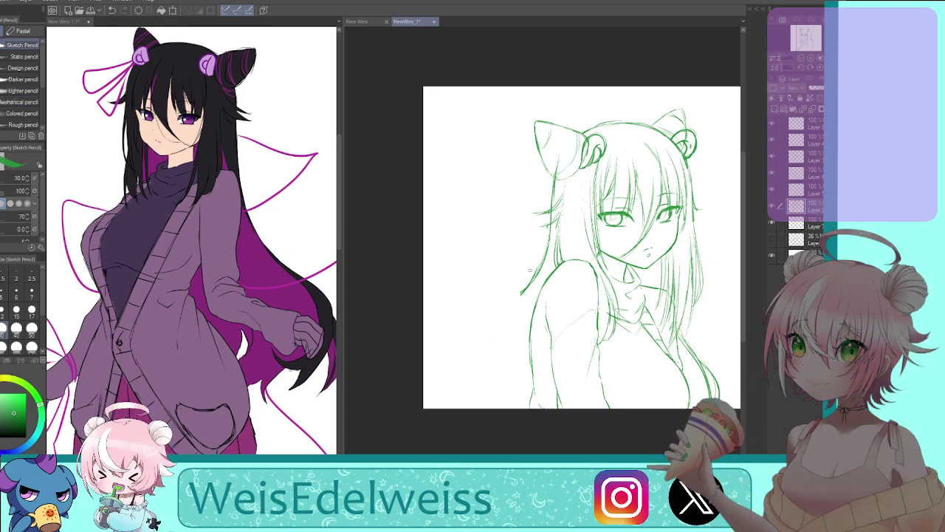
Sketch the back-hair strand again in the mirrored view, running from behind the near shoulder into a downward curve beside the arm
drag(531, 277, 512, 302)
key(h)
mouse_move(534, 231)
mouse_down()
mouse_move(549, 279)
mouse_move(608, 358)
mouse_move(611, 379)
mouse_up()
mouse_move(595, 334)
mouse_down()
mouse_move(618, 382)
mouse_move(612, 391)
mouse_up()
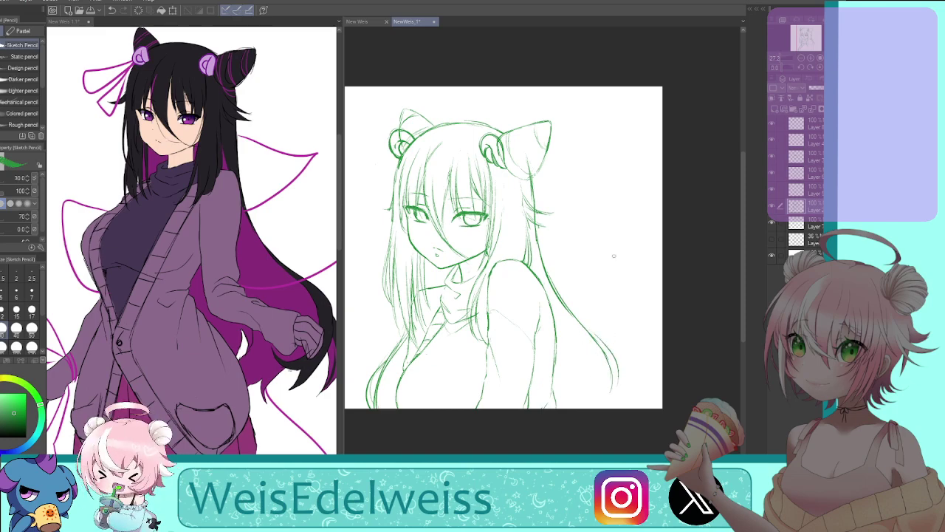
drag(599, 329, 620, 369)
Strengthen the curved outline of the back hair and add several inner strands around its lower tip
click(827, 67)
mouse_move(517, 310)
mouse_down()
mouse_move(462, 364)
mouse_move(488, 386)
mouse_move(480, 365)
mouse_move(481, 393)
mouse_up()
mouse_move(517, 320)
mouse_down()
mouse_move(489, 347)
mouse_move(511, 327)
mouse_move(491, 347)
mouse_move(473, 384)
mouse_up()
drag(473, 346, 481, 396)
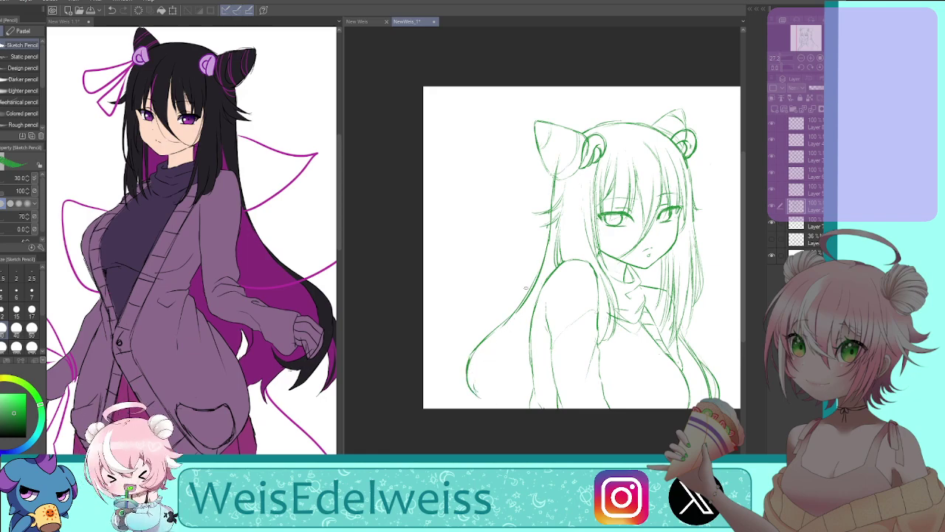
mouse_move(523, 309)
mouse_down()
mouse_move(483, 363)
mouse_move(498, 346)
mouse_move(488, 395)
mouse_up()
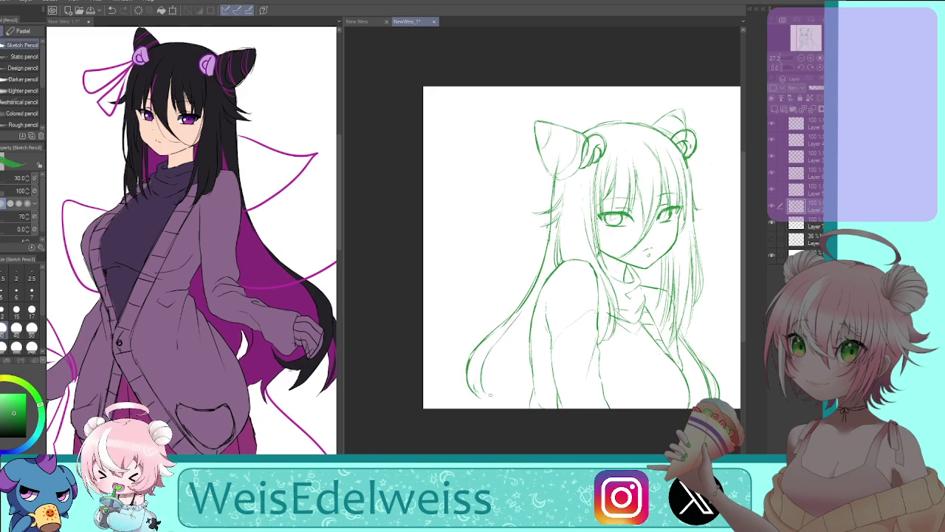
mouse_move(487, 347)
mouse_down()
mouse_move(480, 399)
mouse_move(497, 397)
mouse_up()
drag(467, 368, 458, 408)
Try more strands at the lower end of the back hair, and clear the whole lock outside the near shoulder
key(h)
drag(628, 385, 627, 417)
mouse_move(591, 325)
mouse_down()
mouse_move(618, 345)
mouse_move(619, 388)
mouse_move(594, 411)
mouse_up()
drag(581, 329, 573, 305)
drag(556, 269, 566, 306)
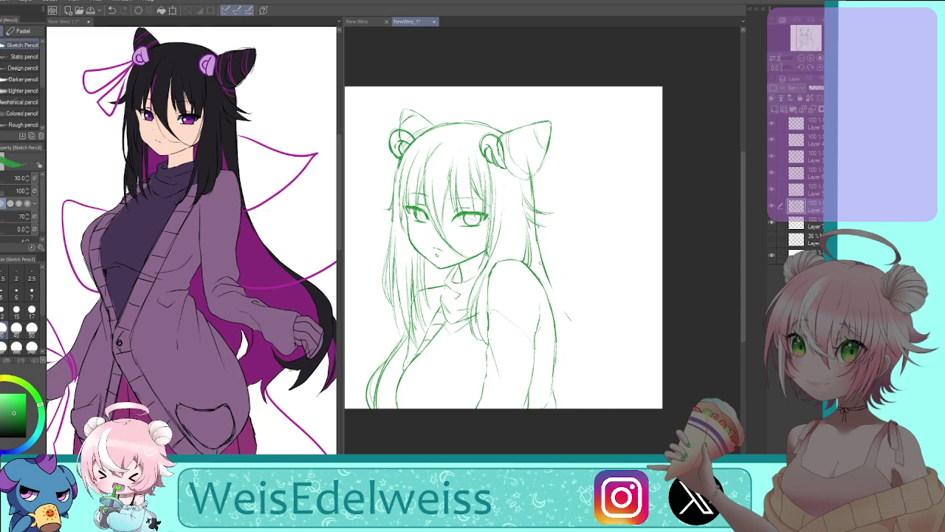
Rework the upper part of the back-hair strand from beside the cheek hair down past the near shoulder with repeated strokes
drag(545, 242, 582, 331)
mouse_move(535, 228)
mouse_down()
mouse_move(547, 277)
mouse_move(573, 319)
mouse_up()
drag(540, 248, 542, 266)
drag(533, 226, 562, 303)
drag(542, 262, 585, 333)
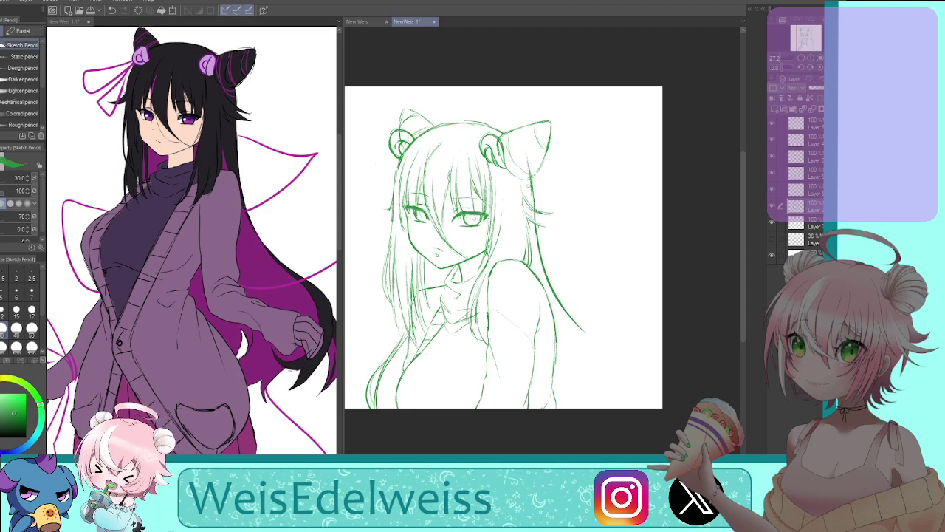
mouse_move(540, 235)
mouse_down()
mouse_move(548, 272)
mouse_move(582, 329)
mouse_up()
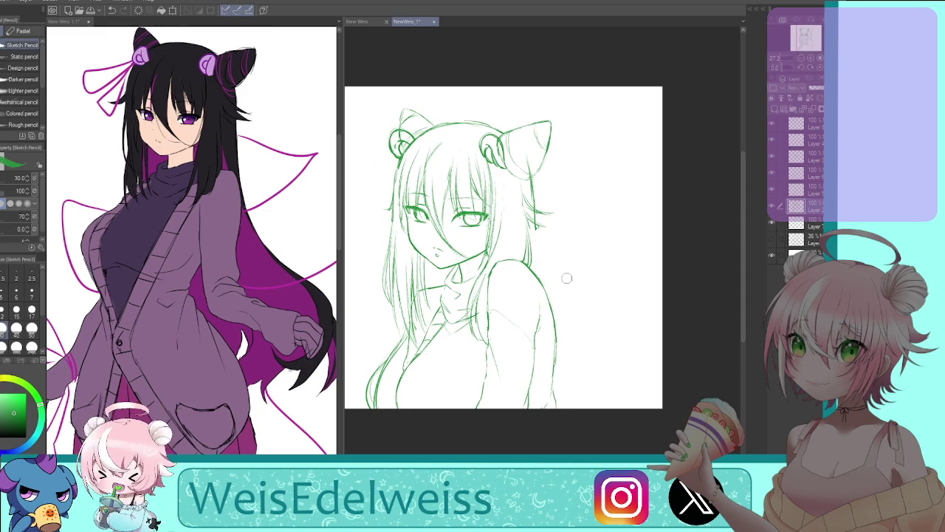
mouse_move(536, 231)
mouse_down()
mouse_move(544, 277)
mouse_move(578, 324)
mouse_up()
key(h)
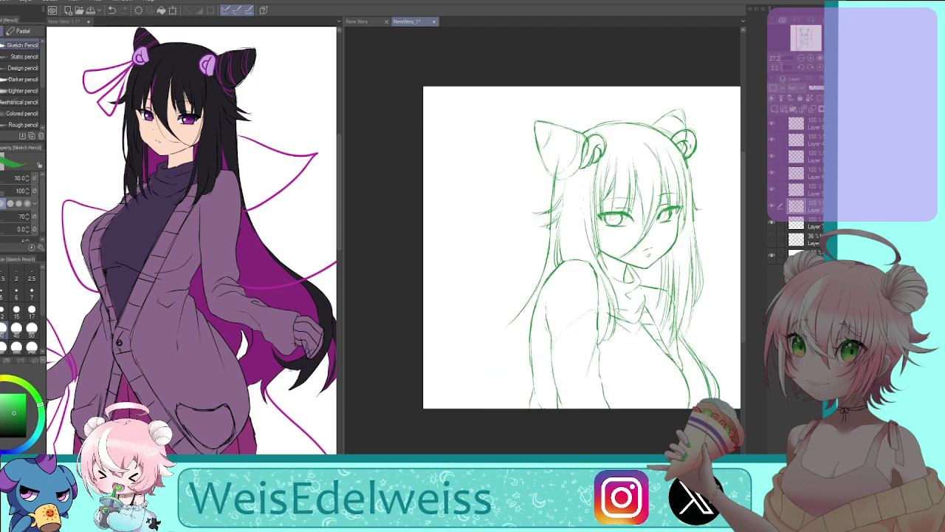
Extend the strand below the near shoulder into a wide outward curve reaching the lower canvas edge
drag(533, 299, 459, 373)
mouse_move(498, 334)
mouse_down()
mouse_move(474, 362)
mouse_move(484, 348)
mouse_move(462, 408)
mouse_up()
key(ctrl+z)
key(ctrl+z)
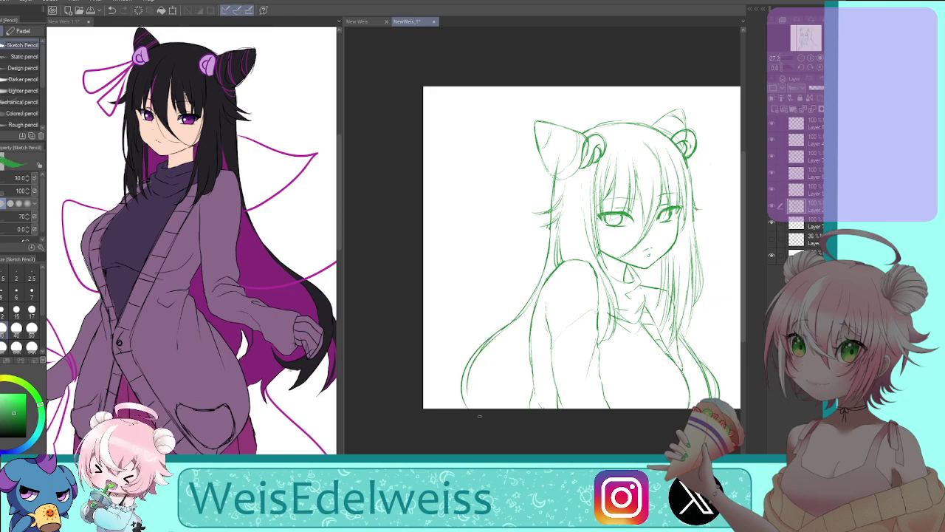
click(829, 67)
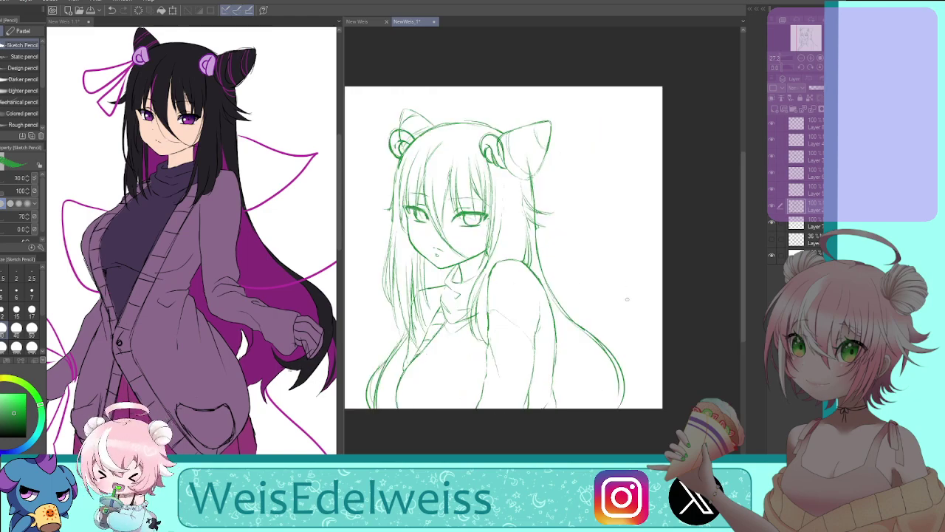
Add inner strands to the curved back hair and erase the hair lock hanging beside the far side of the chest
mouse_move(594, 348)
mouse_down()
mouse_move(616, 374)
mouse_move(619, 408)
mouse_up()
drag(593, 345, 609, 411)
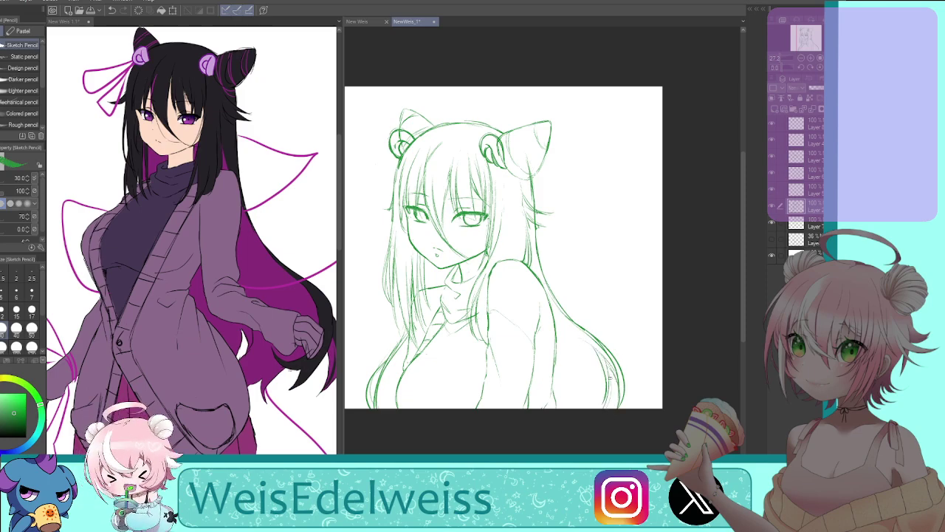
key(h)
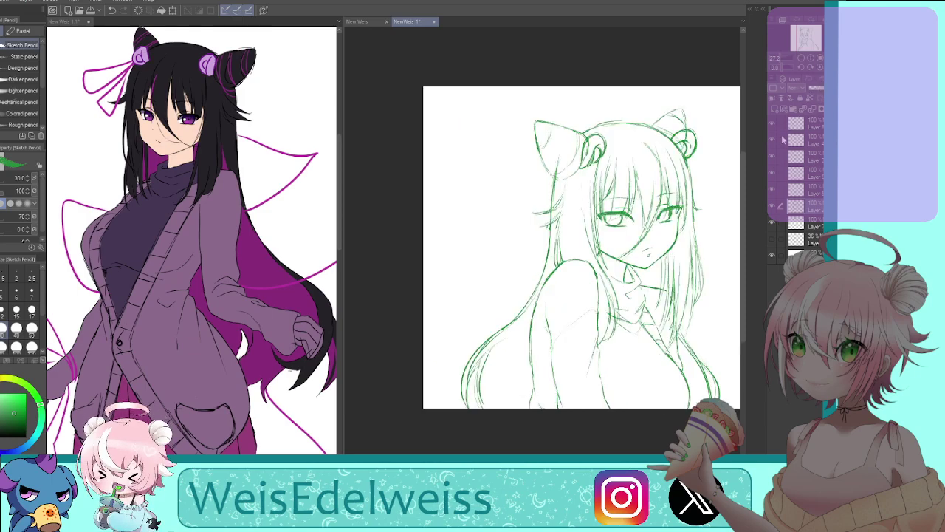
drag(552, 247, 549, 248)
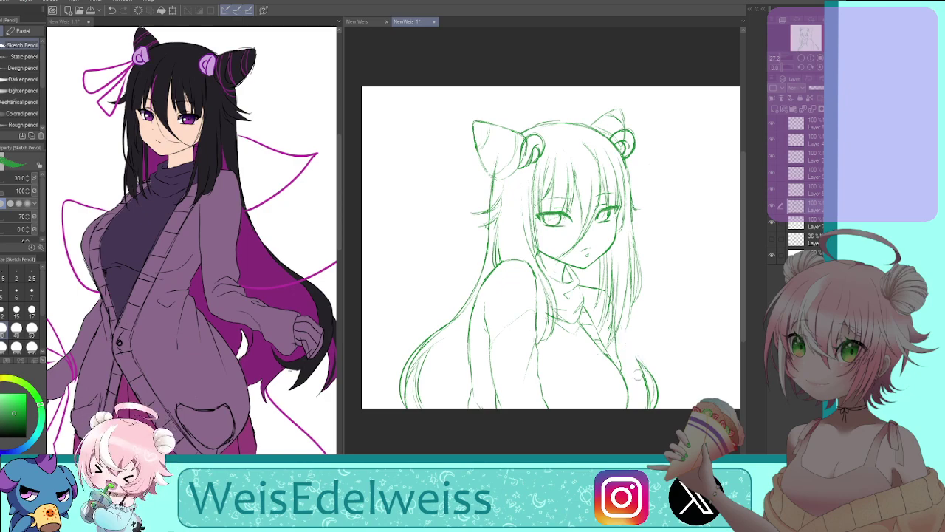
key(h)
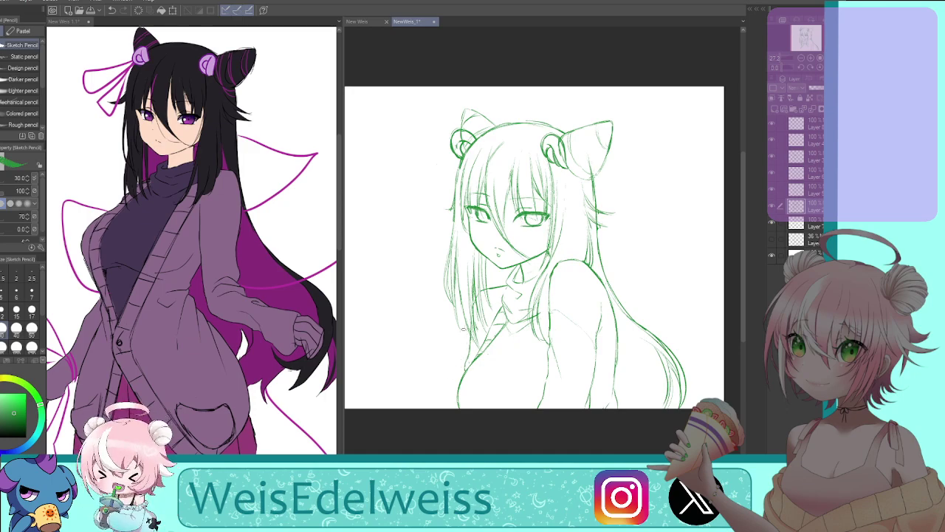
Move the outer contour of the back hair farther from the near arm with a wider curve to the lower canvas edge
drag(606, 258, 638, 323)
mouse_move(600, 250)
mouse_down()
mouse_move(633, 312)
mouse_move(700, 375)
mouse_move(703, 397)
mouse_up()
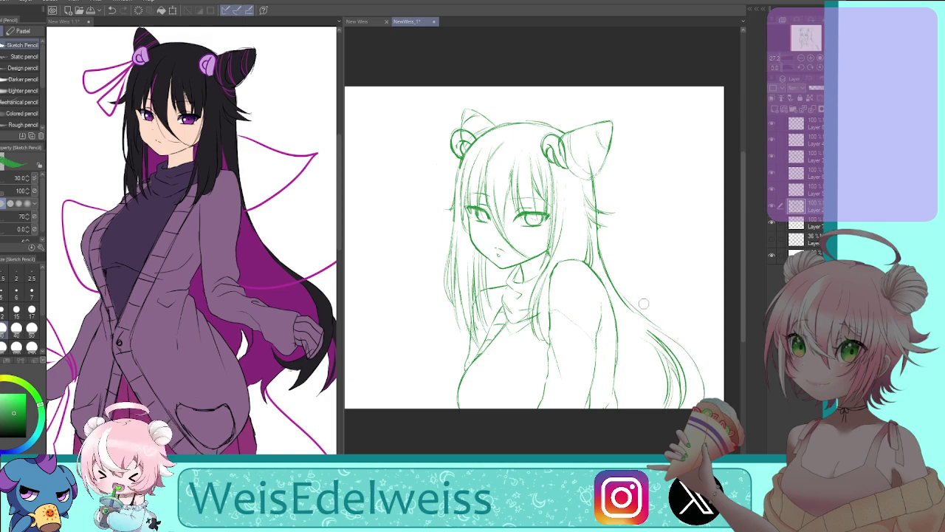
key(h)
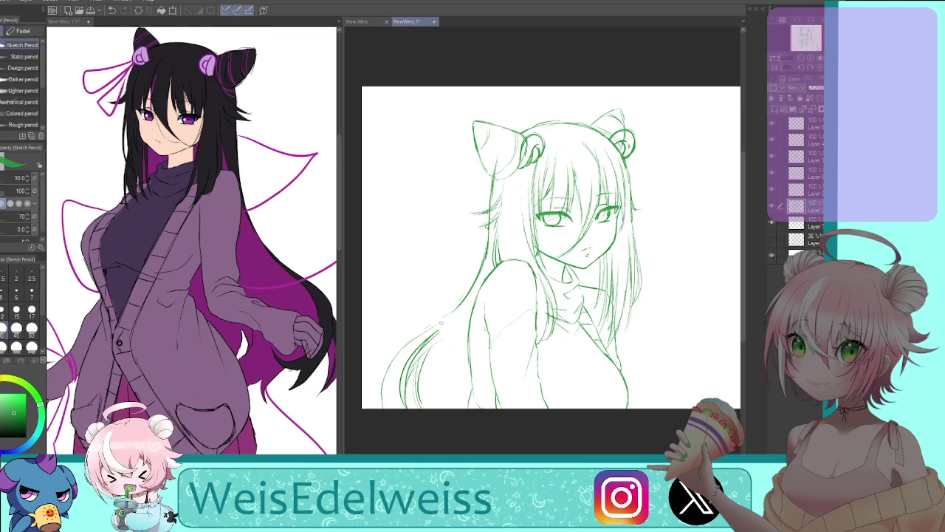
mouse_move(442, 318)
mouse_down()
mouse_move(400, 350)
mouse_move(383, 408)
mouse_up()
key(ctrl+z)
key(ctrl+z)
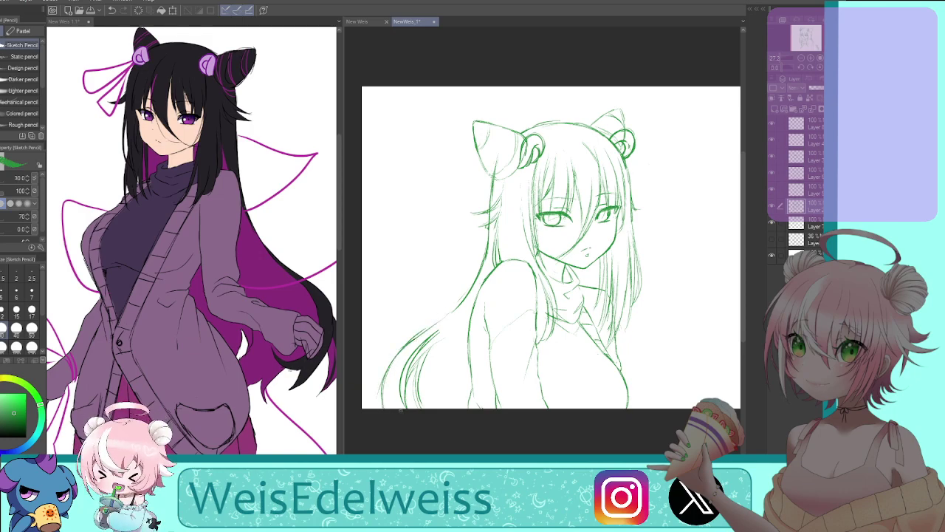
Try filling the widened back hair with inner strands, and clear them to leave a single outer contour
drag(409, 346, 389, 407)
drag(395, 366, 393, 408)
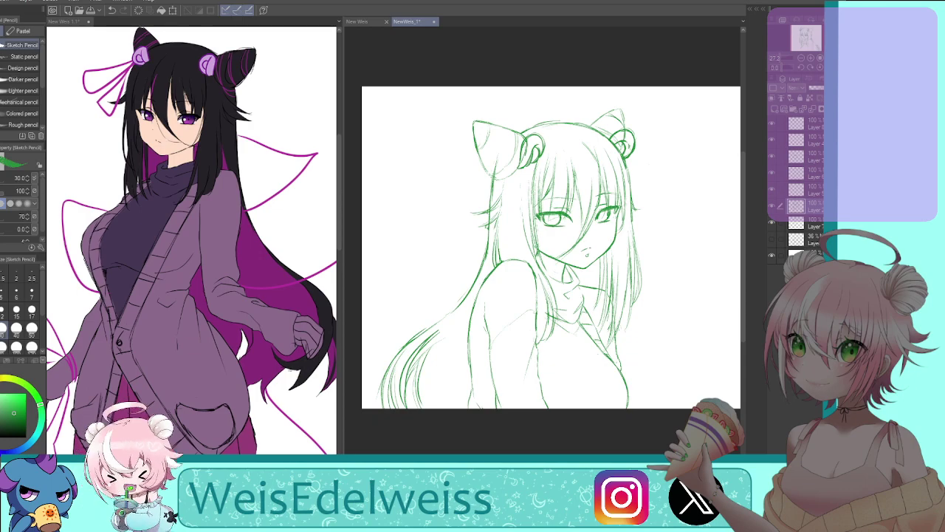
click(829, 67)
drag(656, 359, 668, 406)
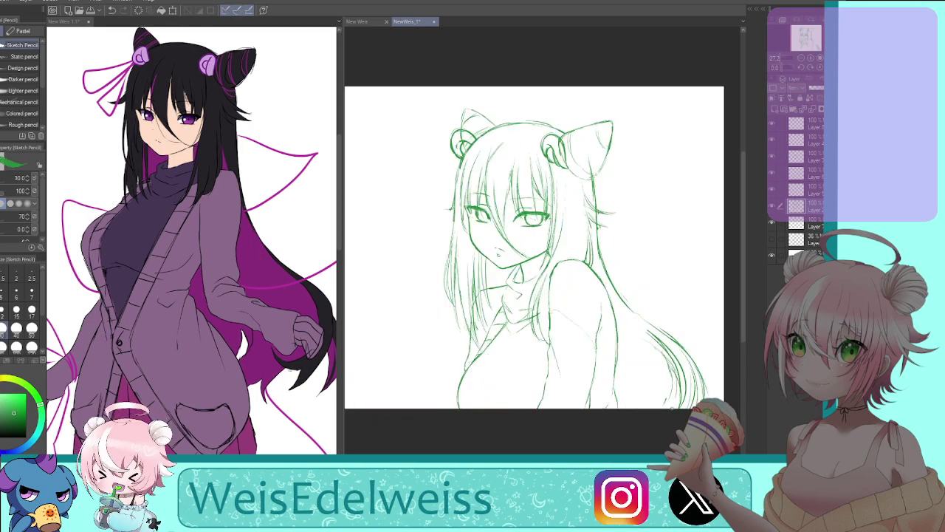
mouse_move(644, 340)
mouse_down()
mouse_move(679, 401)
mouse_move(642, 331)
mouse_move(690, 378)
mouse_move(675, 349)
mouse_move(693, 406)
mouse_up()
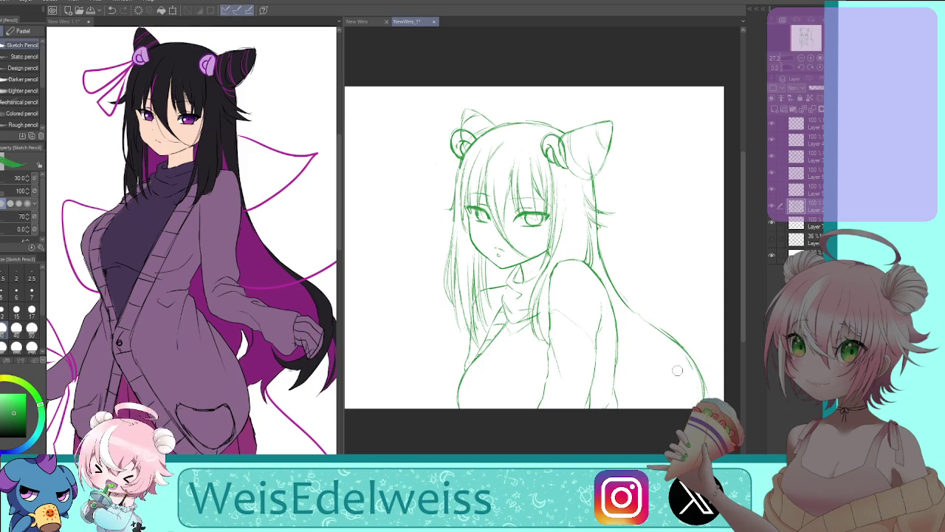
Try redrawing a hair lock flowing out beside the far side of the chest
click(830, 67)
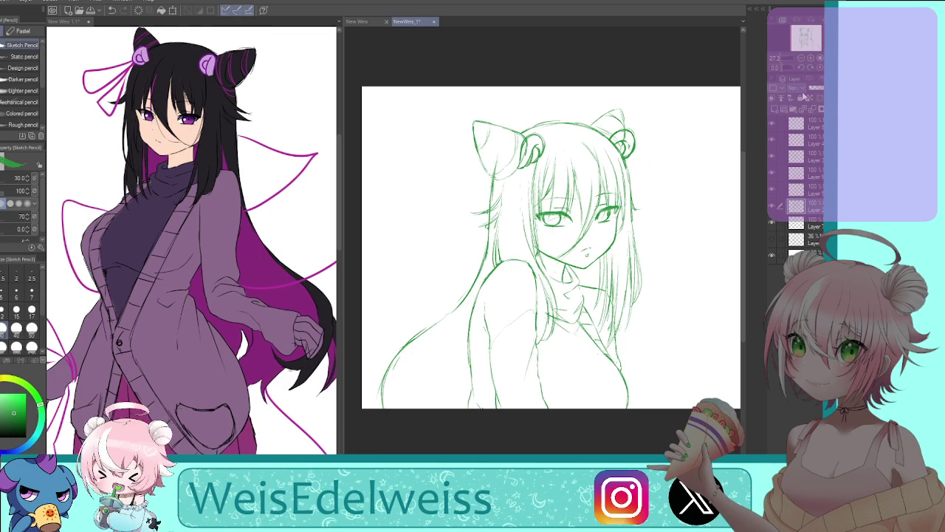
drag(625, 340, 687, 399)
key(h)
drag(454, 341, 420, 373)
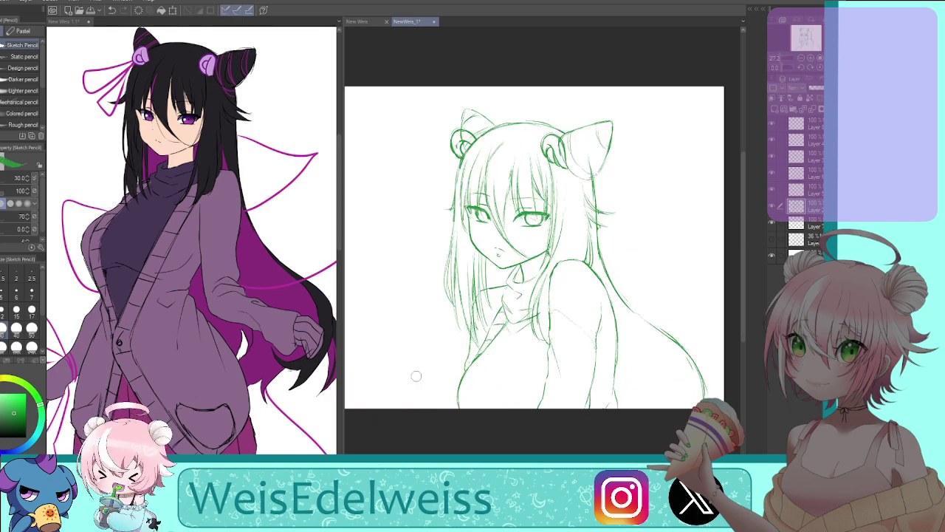
Try a strand flicking outward from the near shoulder above the back-hair contour
drag(611, 279, 694, 322)
key(h)
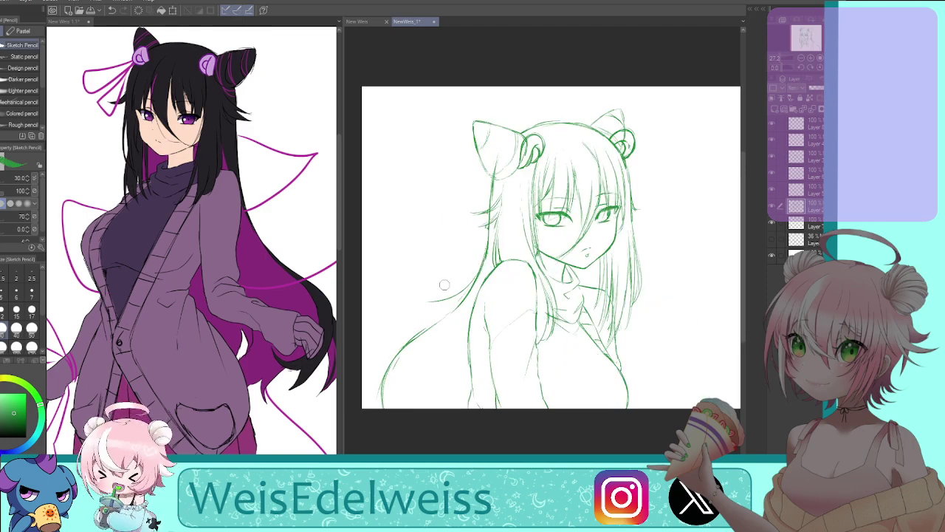
drag(470, 280, 396, 332)
key(ctrl+z)
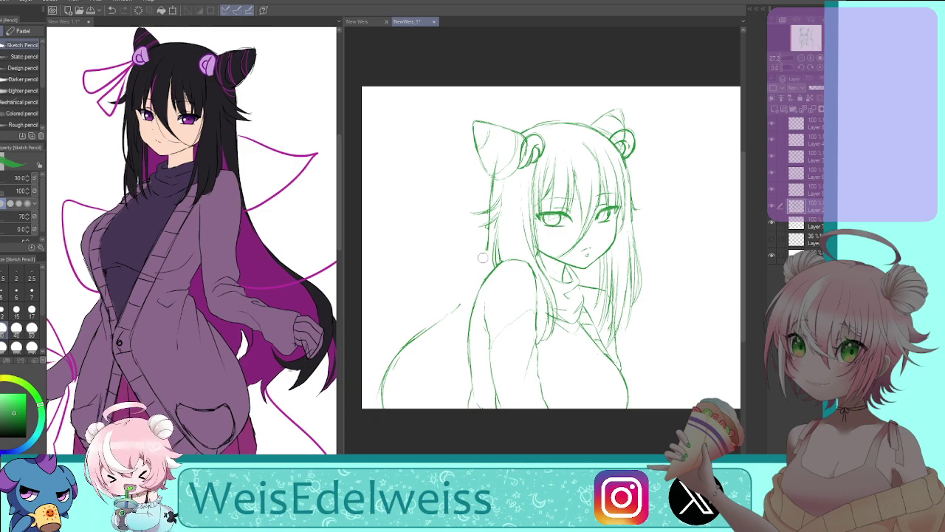
Erase the wide back-hair contour and the remaining strand outside the near shoulder
mouse_move(456, 314)
mouse_down()
mouse_move(396, 357)
mouse_move(383, 436)
mouse_move(391, 407)
mouse_up()
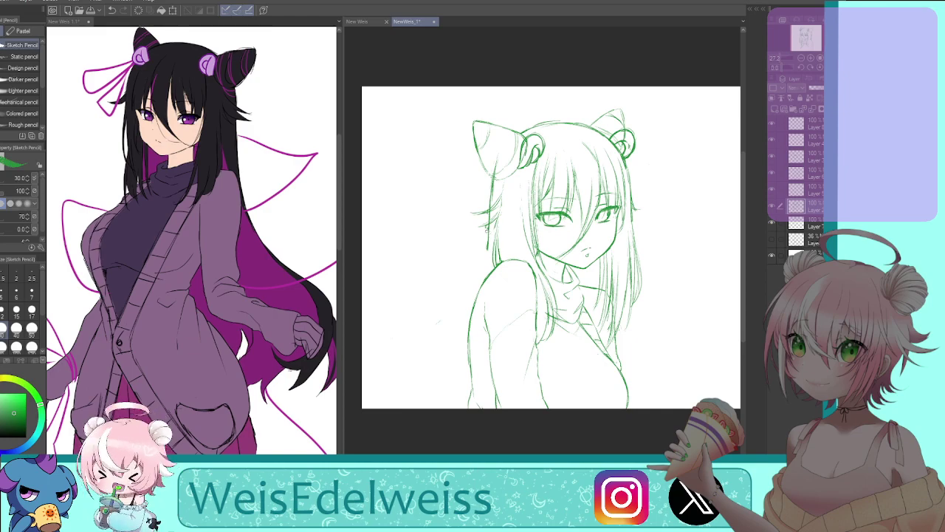
drag(488, 248, 474, 280)
key(h)
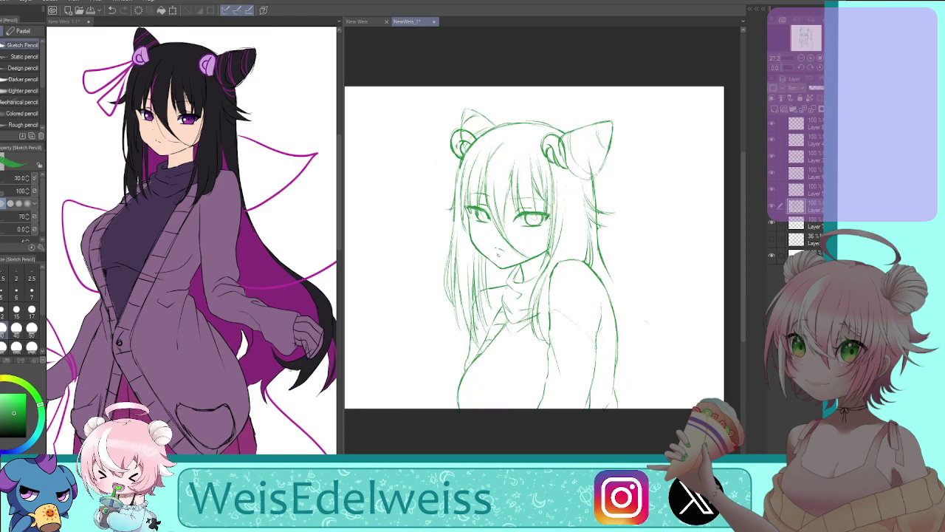
drag(600, 242, 613, 276)
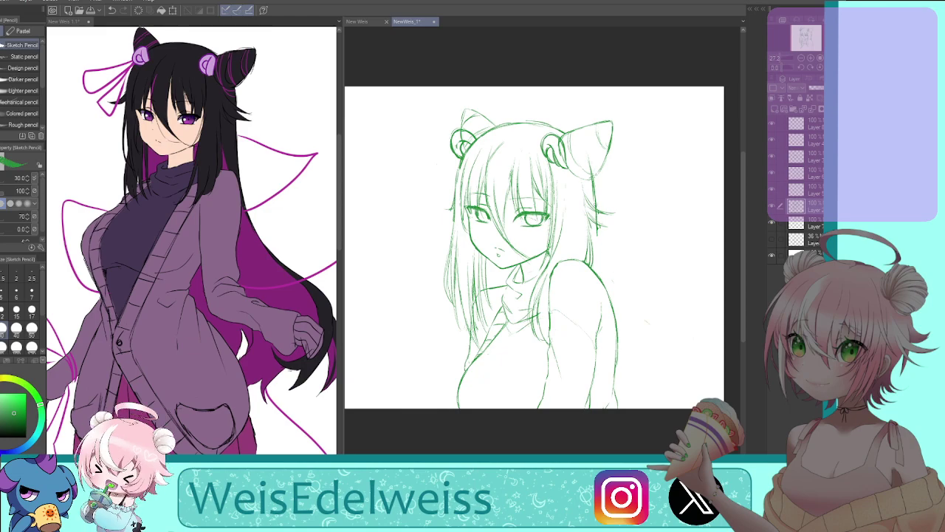
Redraw the back hair as a long curve from behind the near shoulder to the lower canvas edge, with layered strands near its end
mouse_move(595, 231)
mouse_down()
mouse_move(620, 279)
mouse_move(672, 334)
mouse_move(690, 405)
mouse_up()
drag(678, 342, 697, 408)
drag(677, 359, 688, 409)
drag(665, 337, 680, 409)
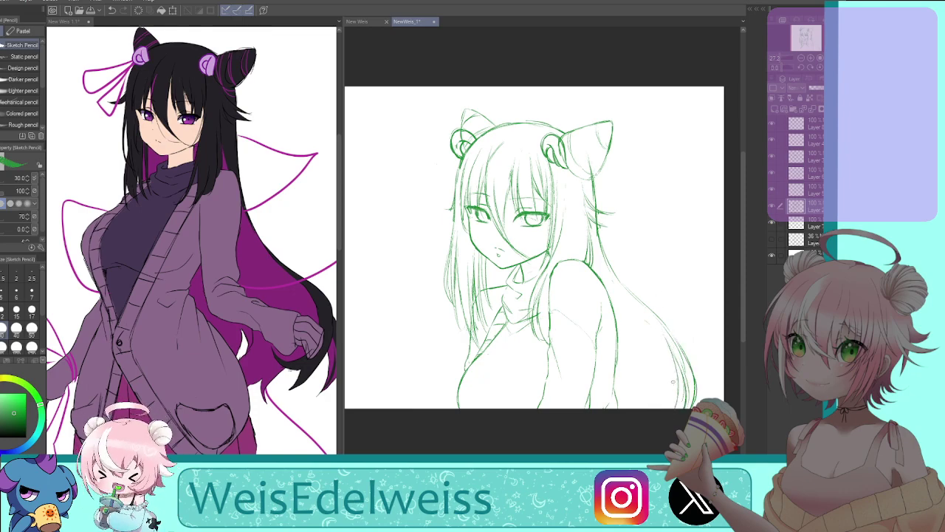
drag(665, 343, 677, 382)
drag(664, 346, 680, 403)
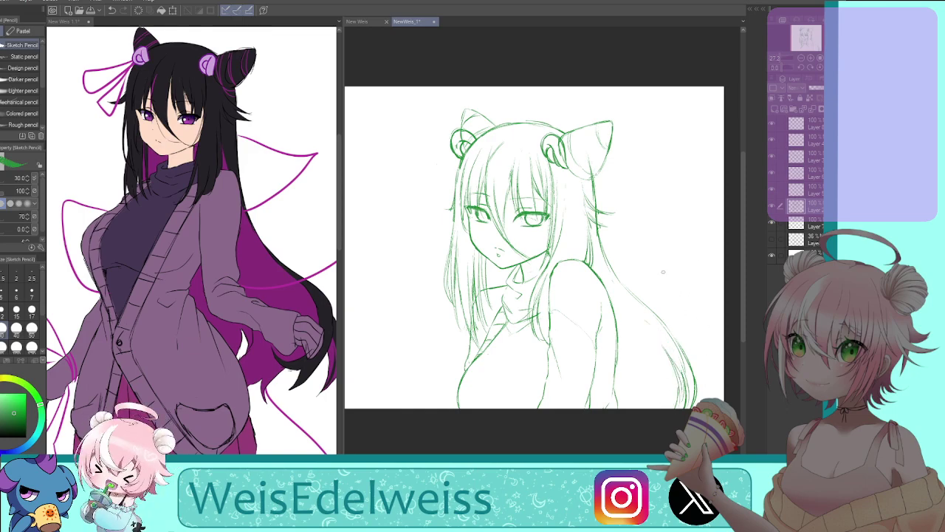
drag(662, 316, 687, 337)
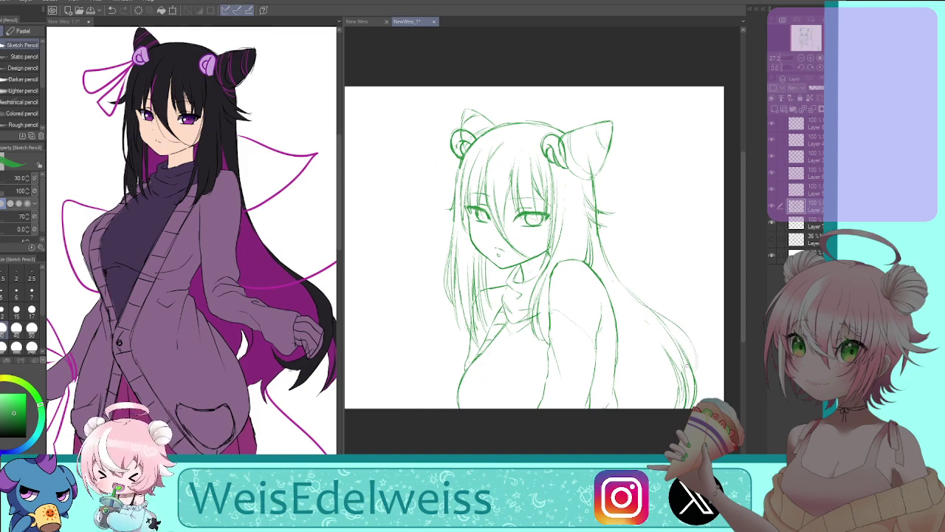
Select the collar's sketch layer and reshape the neck and collar lines under the chin slightly with Free Transform
click(829, 68)
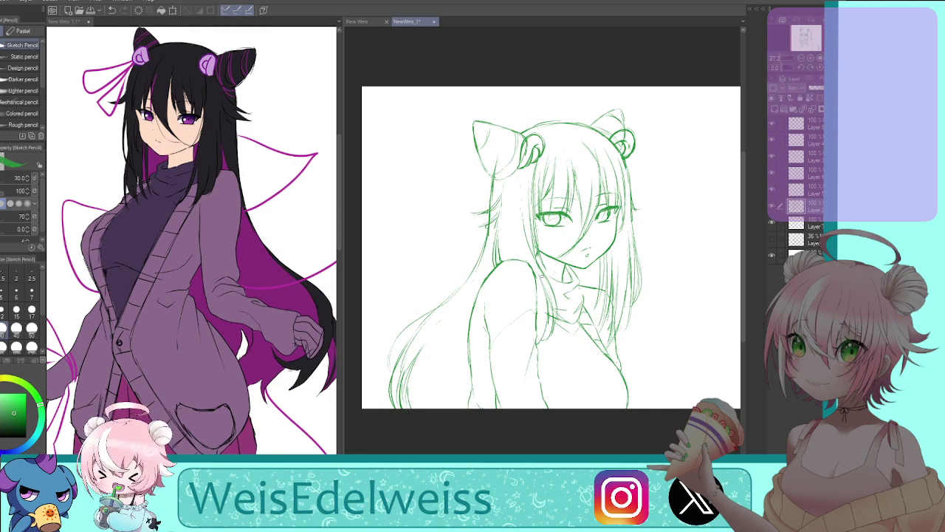
click(812, 191)
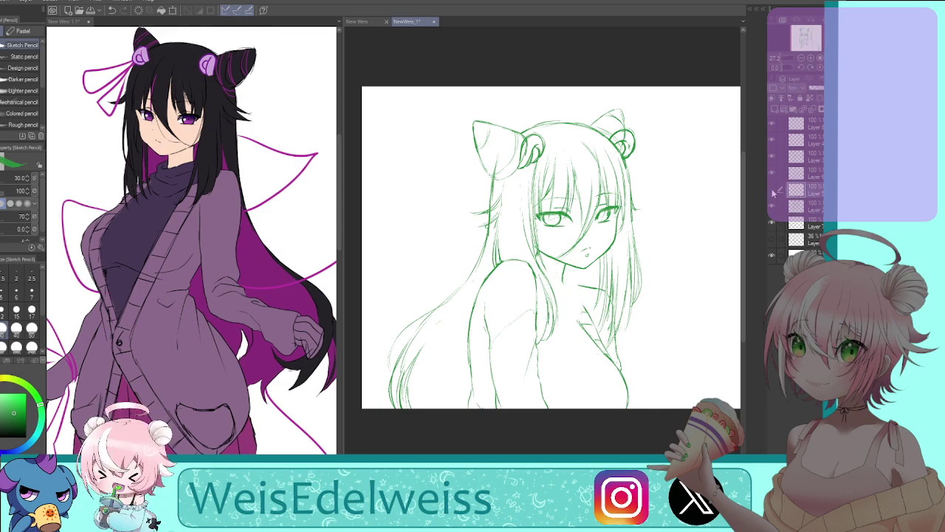
key(h)
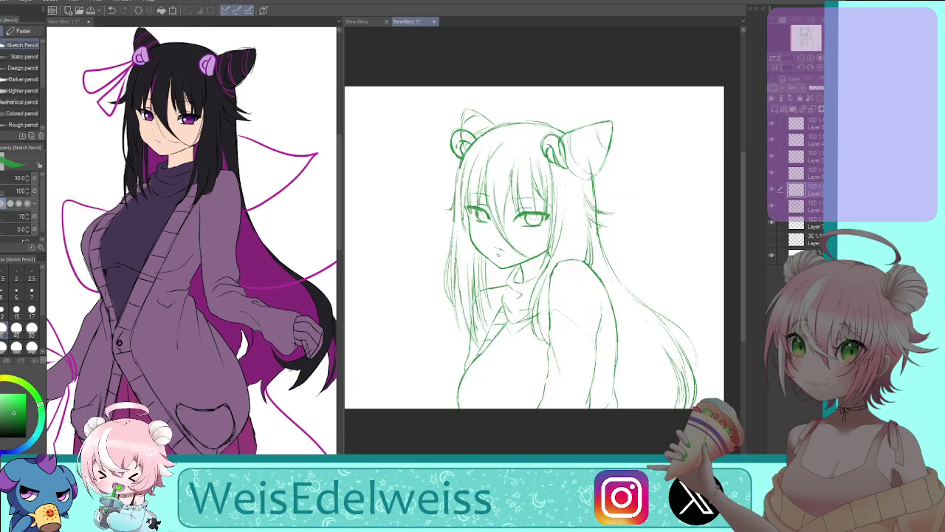
key(ctrl+t)
drag(530, 263, 532, 262)
drag(557, 338, 535, 337)
click(818, 68)
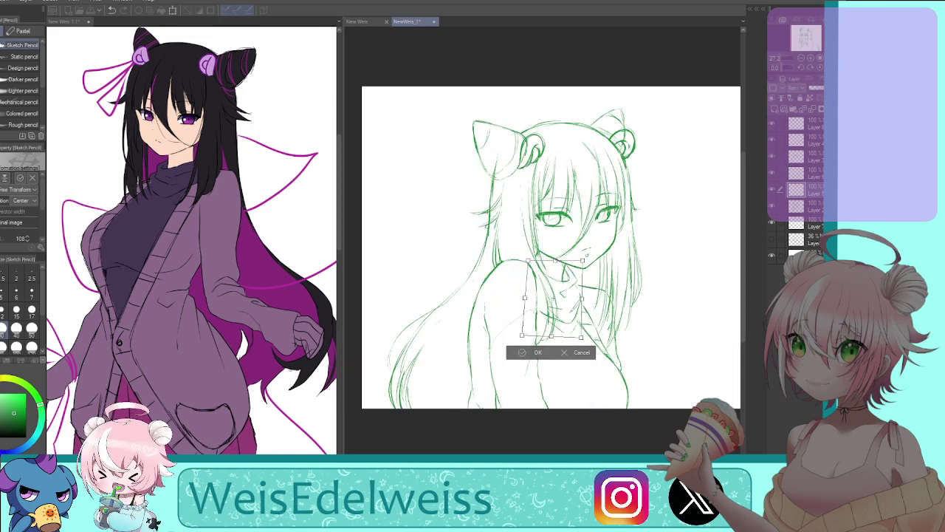
drag(583, 338, 585, 336)
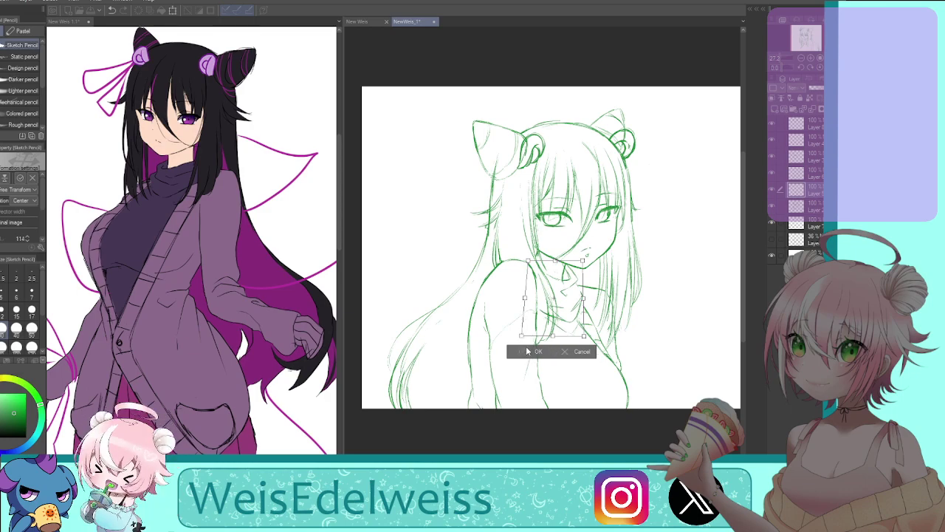
click(527, 352)
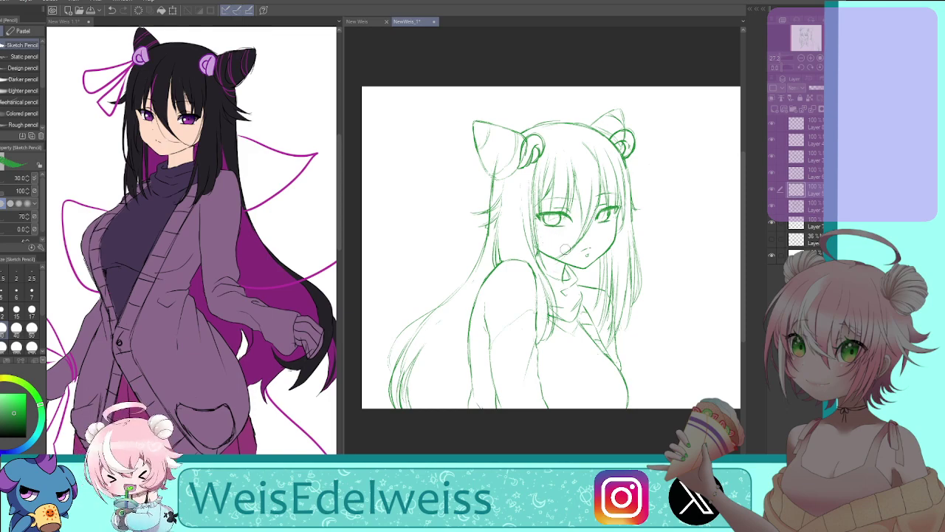
key(h)
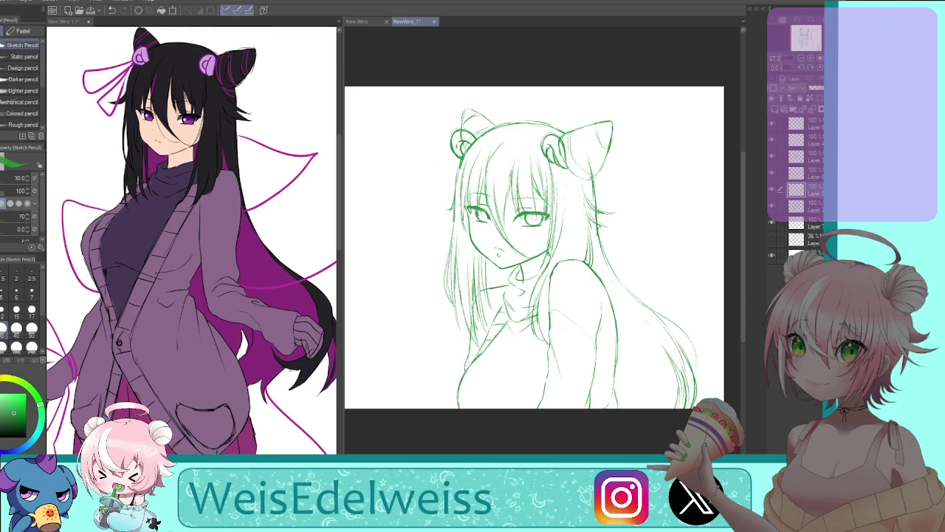
key(h)
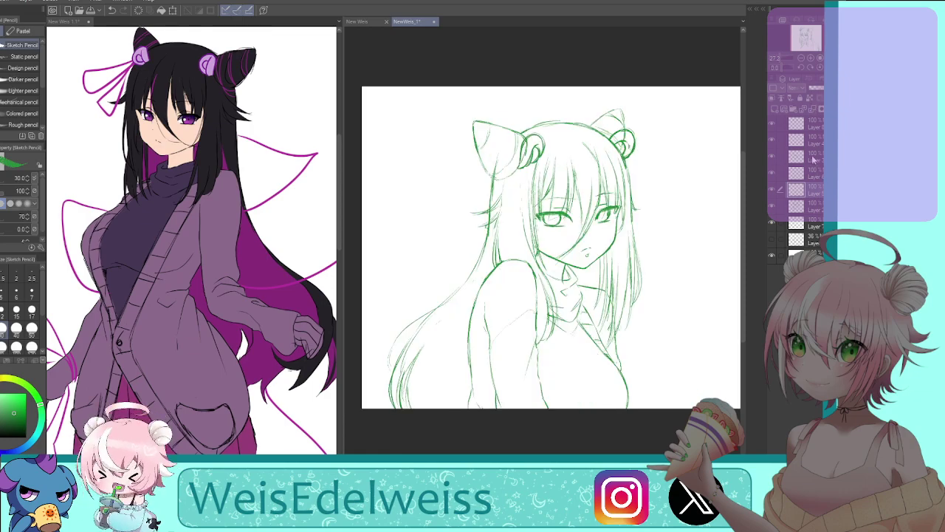
Lasso the eyes on the facial-features layer and stretch them slightly downward with Free Transform
click(776, 140)
click(772, 157)
click(773, 156)
click(809, 155)
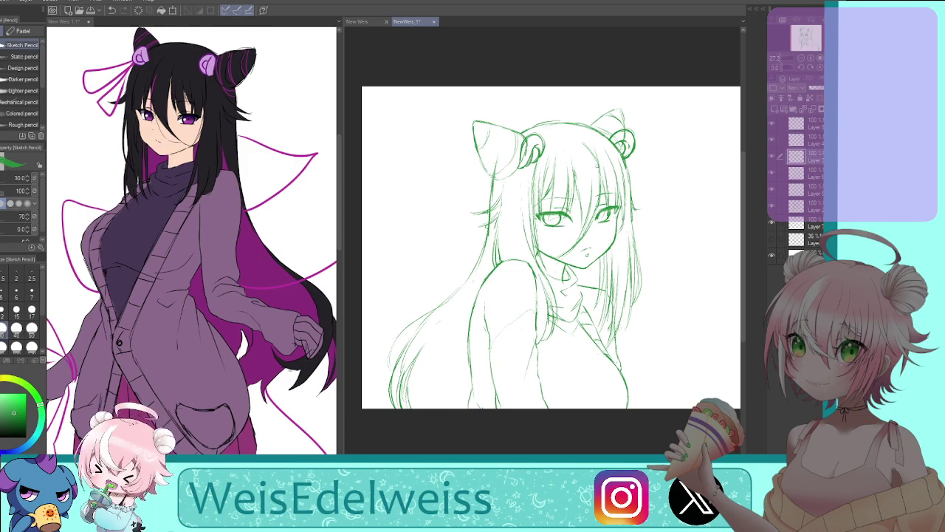
key(m)
mouse_move(606, 173)
mouse_down()
mouse_move(559, 231)
mouse_move(657, 206)
mouse_up()
key(ctrl+t)
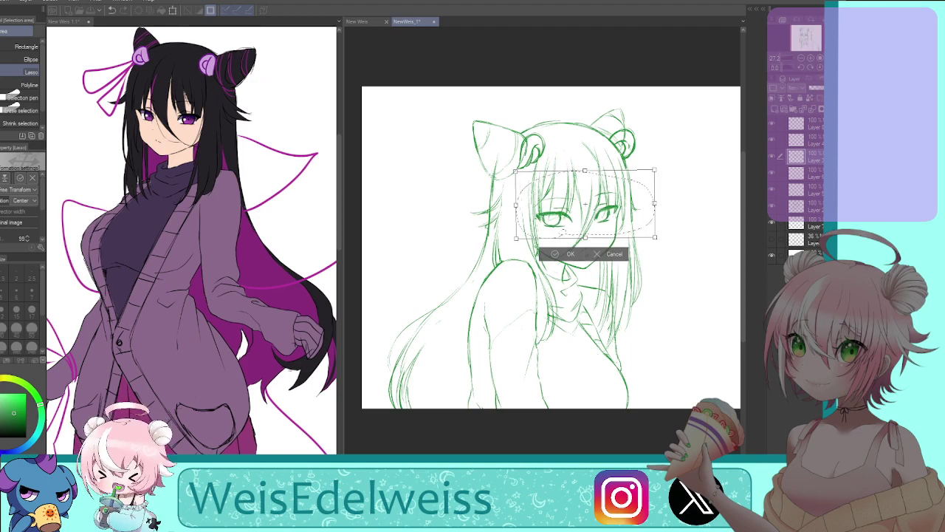
key(h)
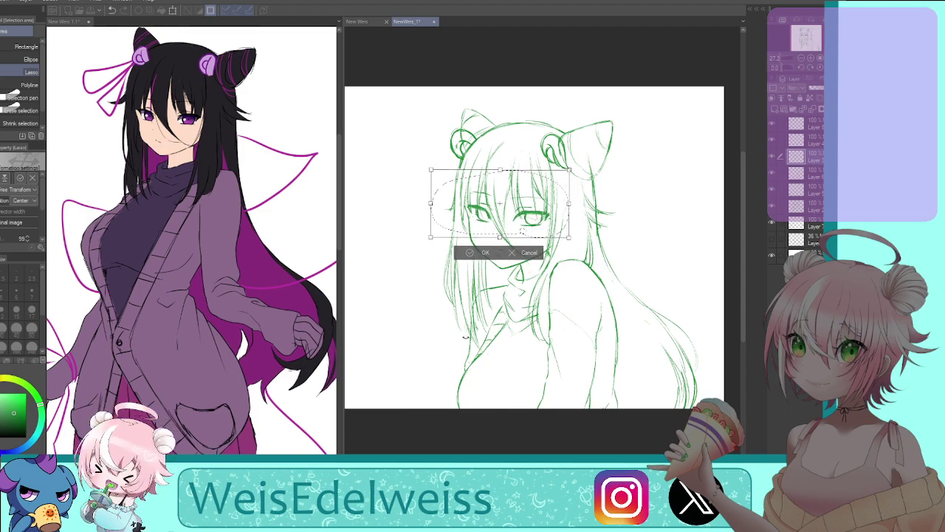
click(829, 67)
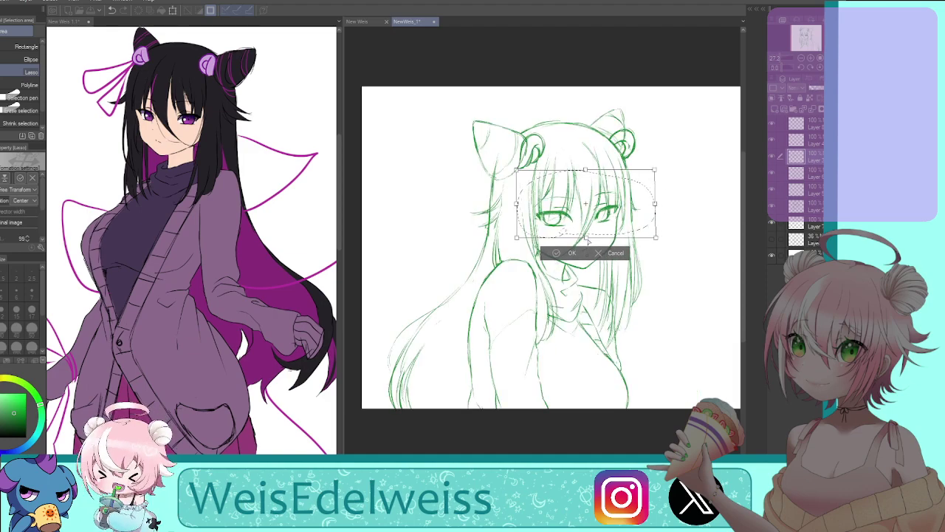
drag(588, 239, 588, 240)
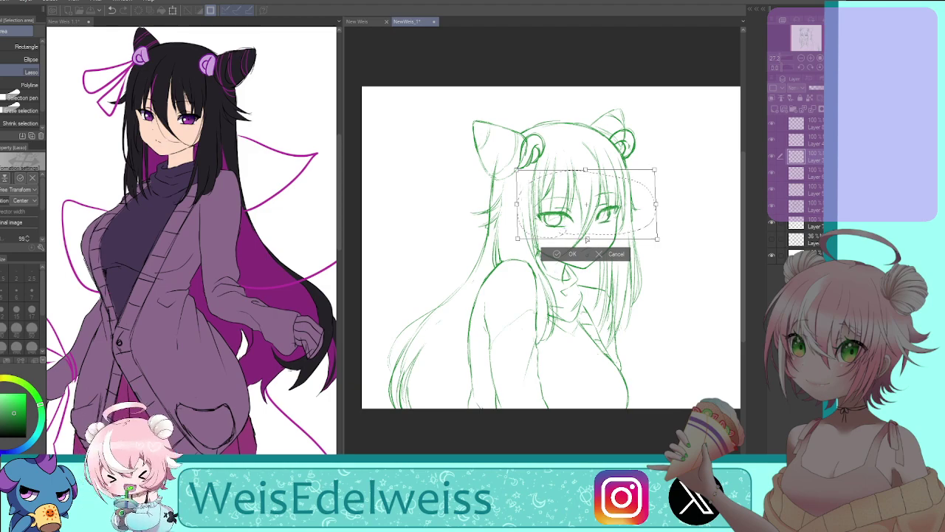
click(573, 254)
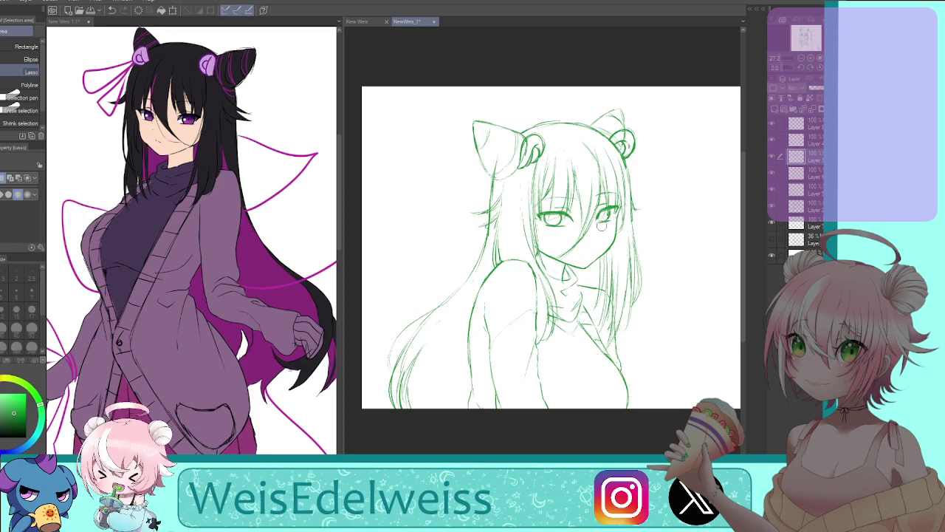
Redraw the small mouth with a short lower-lip mark and add a tiny nose mark using the Sketch Pencil
click(785, 59)
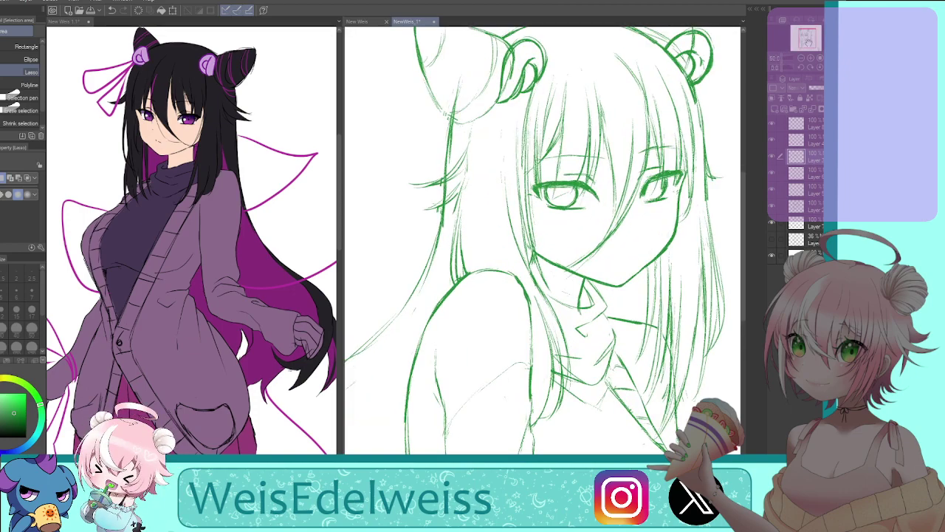
drag(808, 42, 810, 42)
click(830, 67)
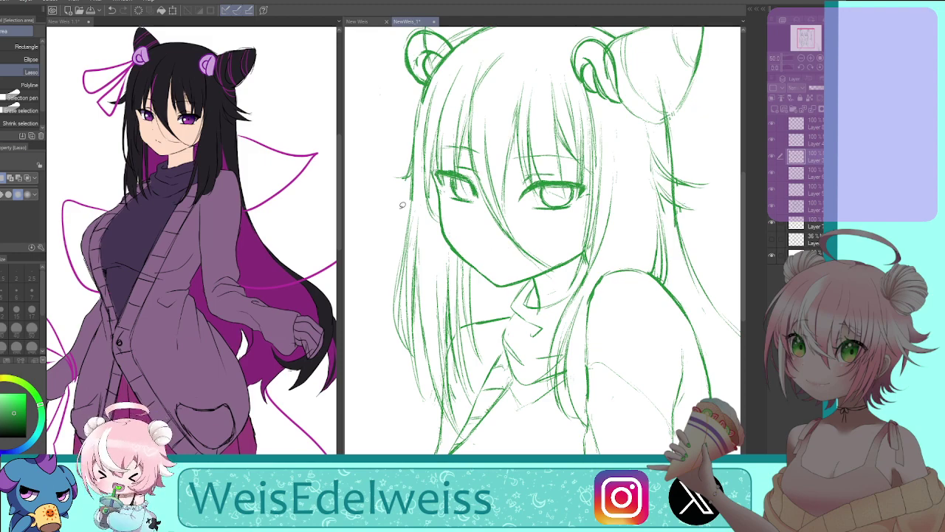
key(p)
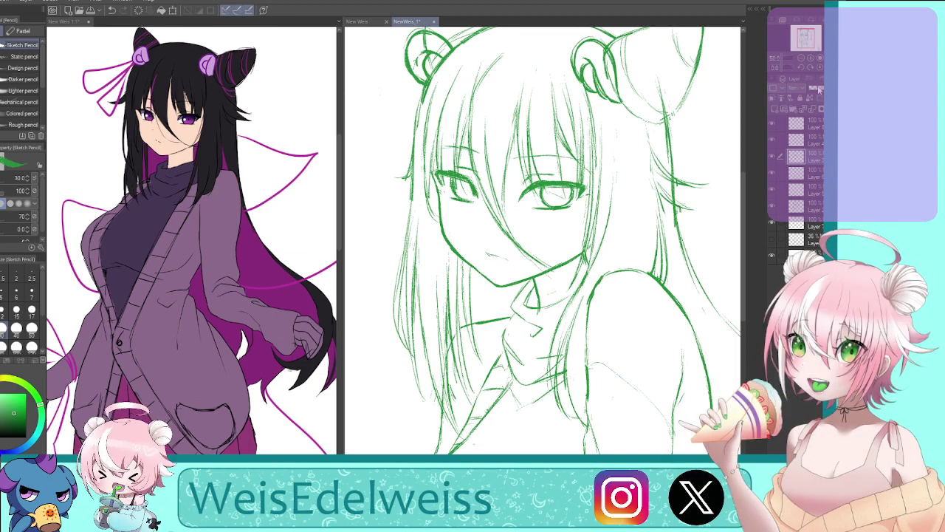
click(830, 67)
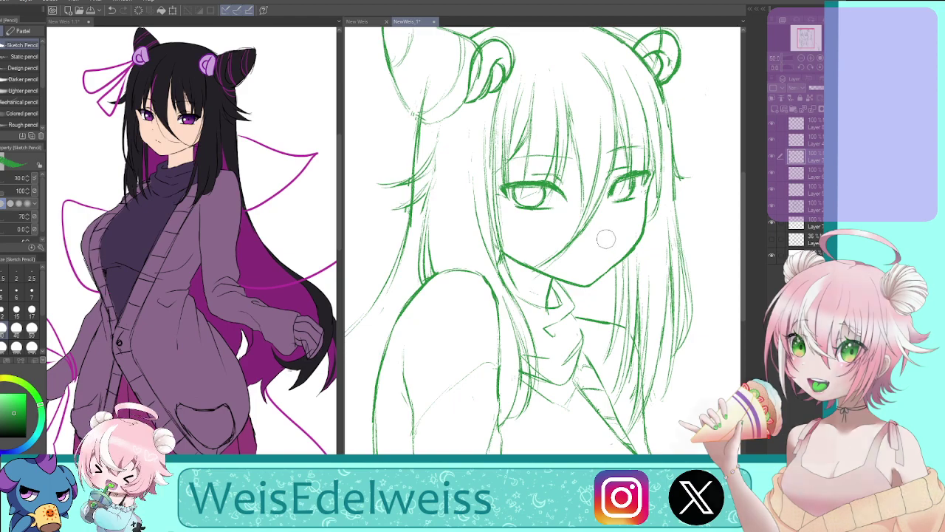
drag(604, 253, 584, 259)
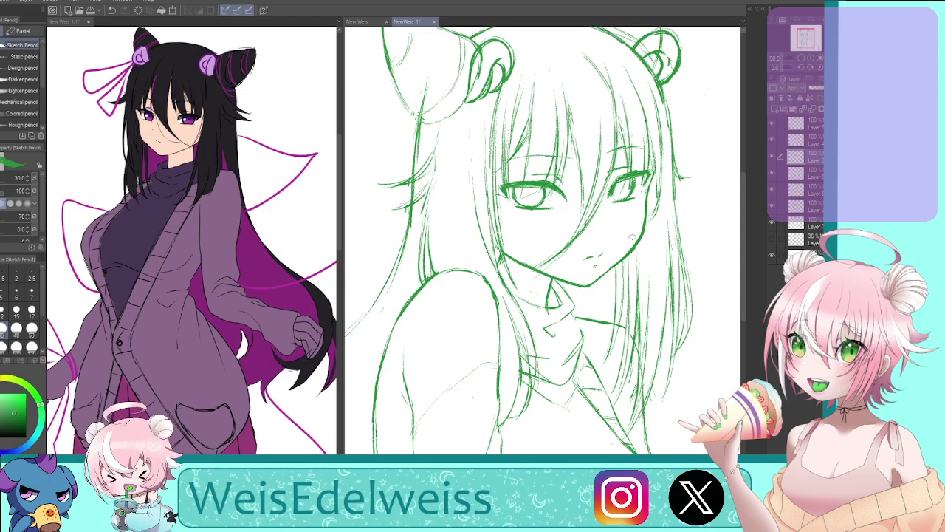
key(h)
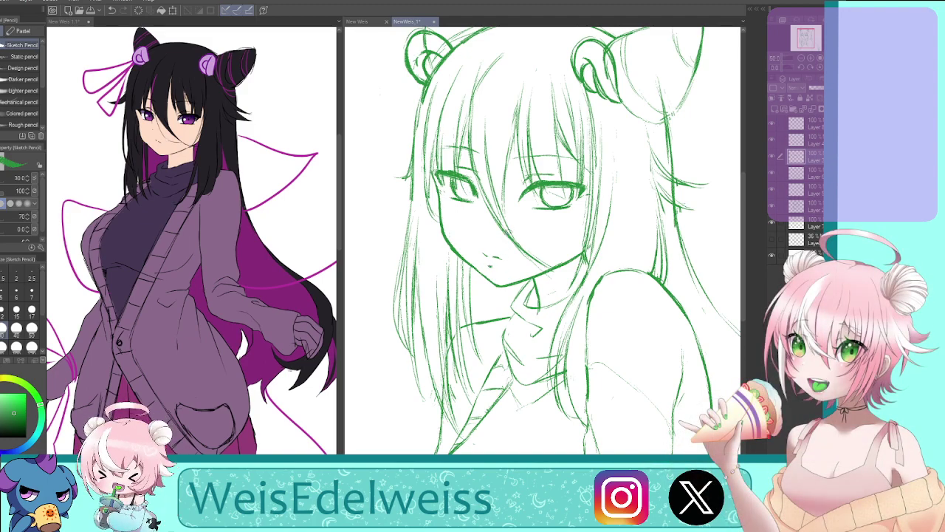
key(h)
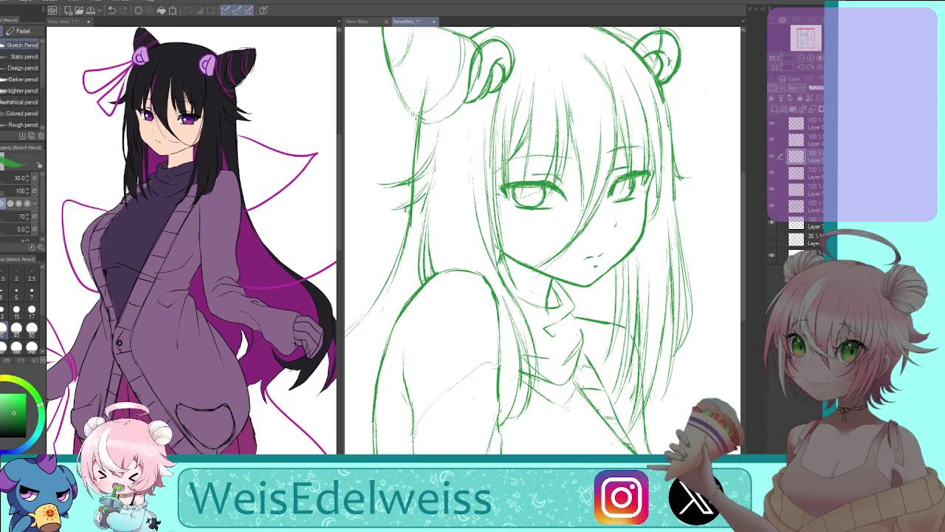
key(h)
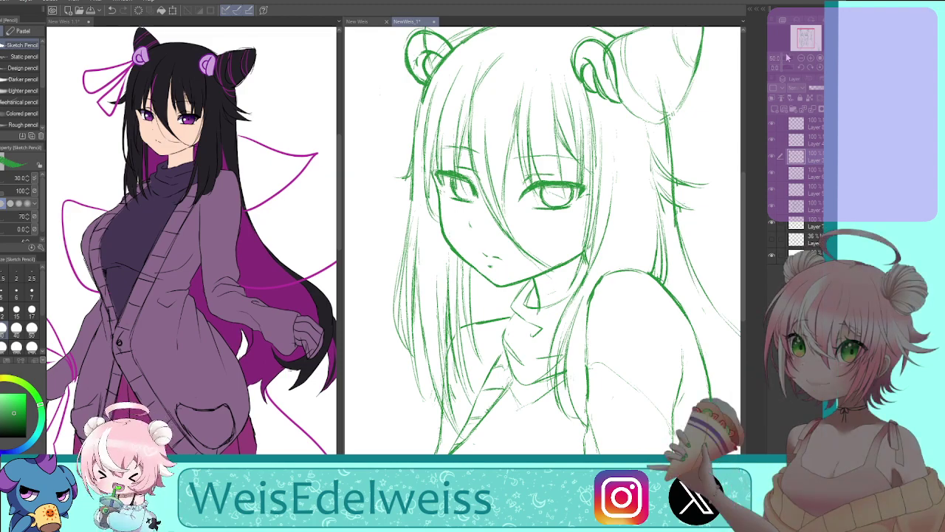
Lasso the new mouth marks above the chin and adjust their shape slightly with Free Transform
key(ctrl+minus)
key(ctrl+minus)
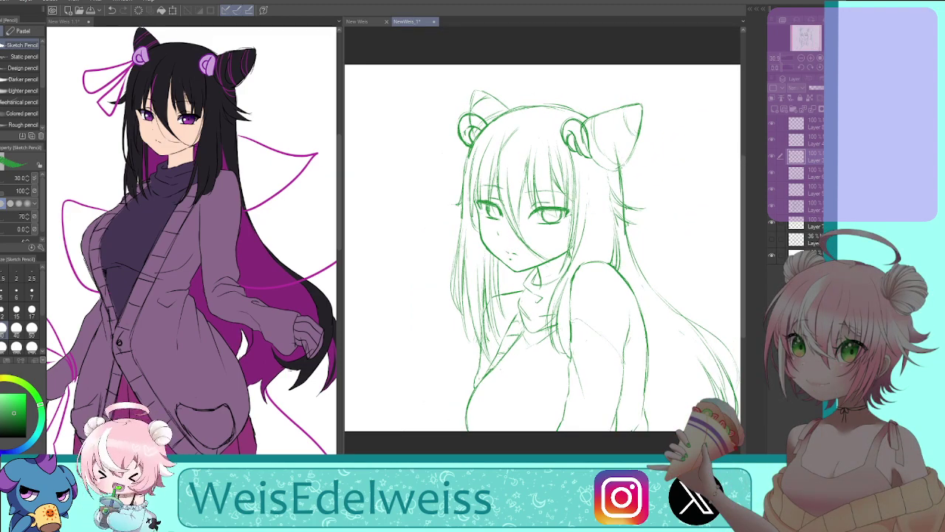
key(ctrl+minus)
key(h)
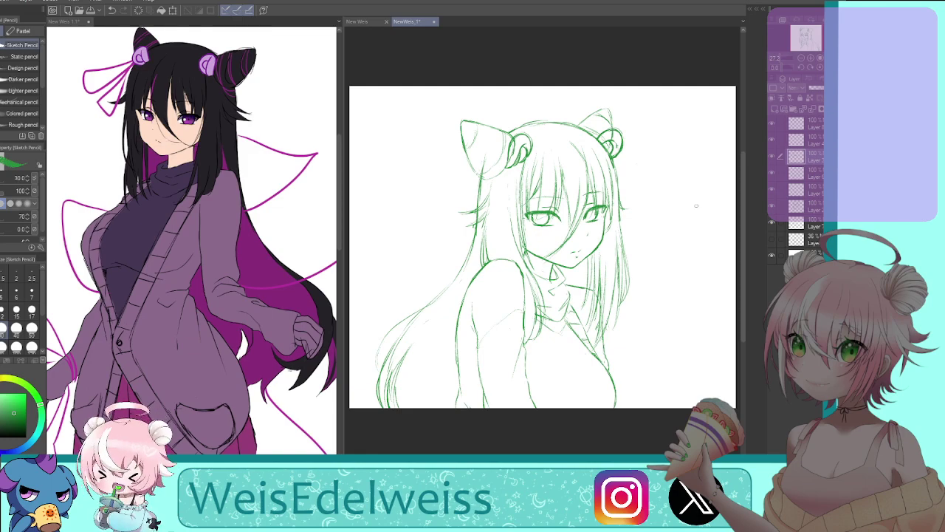
key(m)
mouse_move(585, 244)
mouse_down()
mouse_move(574, 279)
mouse_move(573, 262)
mouse_move(595, 242)
mouse_up()
key(ctrl+t)
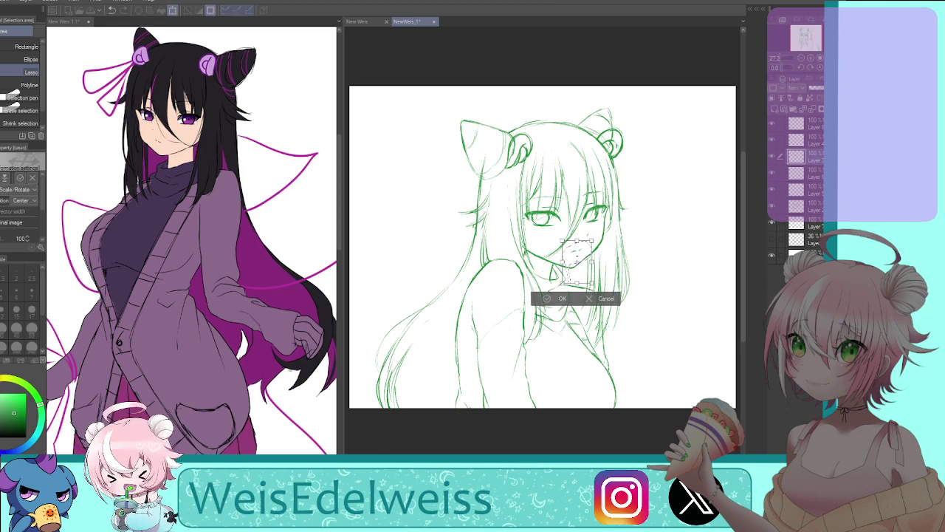
key(h)
key(ctrl+shift+t)
drag(523, 283, 527, 283)
drag(524, 241, 526, 260)
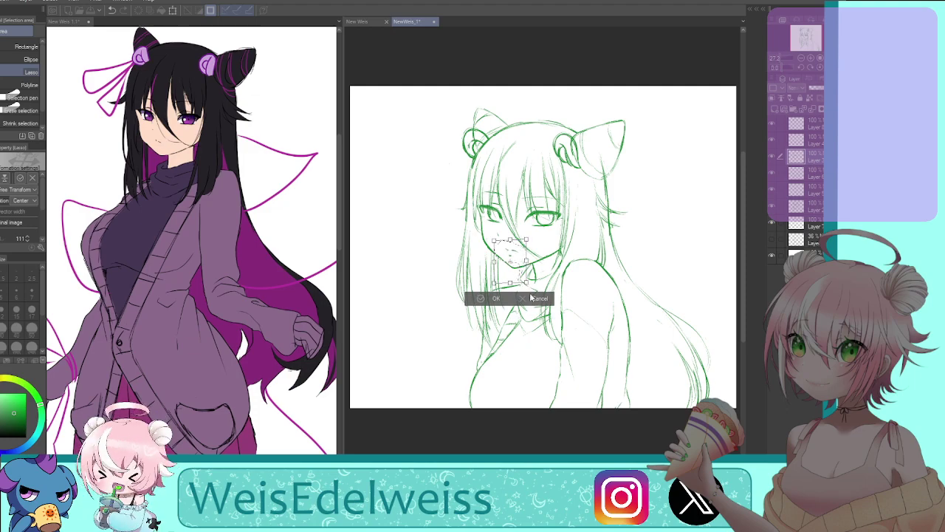
key(Return)
Lasso a wider area around the mouth and lower face and widen the enclosed mouth lines slightly with a free transform
mouse_move(552, 258)
mouse_down()
mouse_move(547, 248)
mouse_move(508, 323)
mouse_move(551, 299)
mouse_move(540, 304)
mouse_up()
click(555, 340)
key(h)
drag(641, 299, 641, 301)
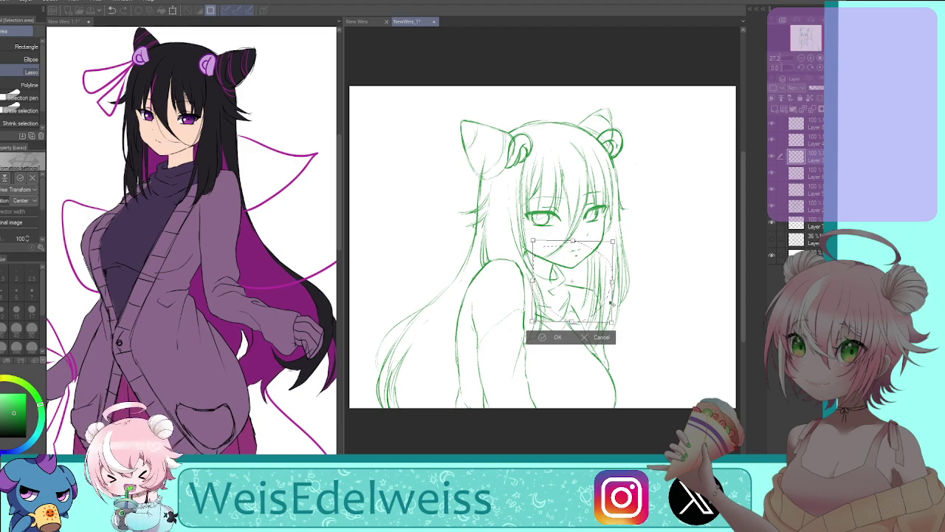
drag(535, 282, 533, 283)
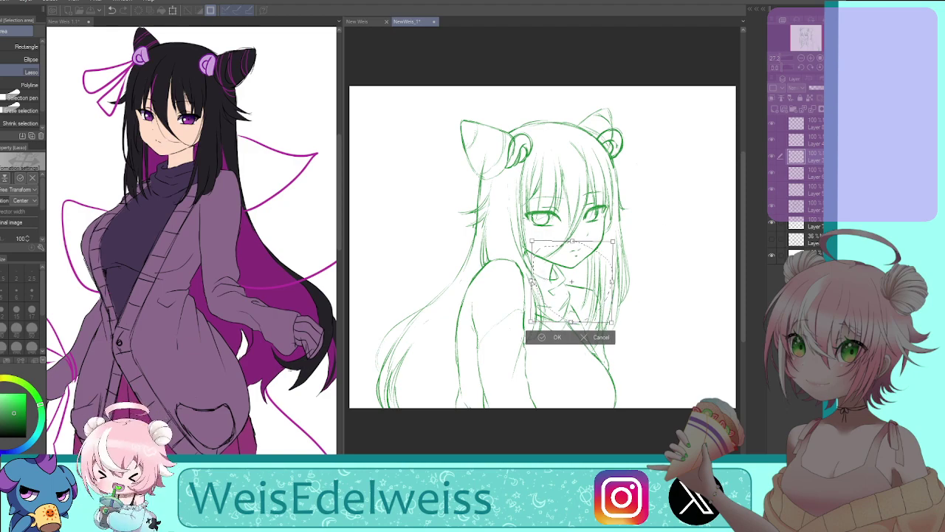
drag(614, 282, 616, 282)
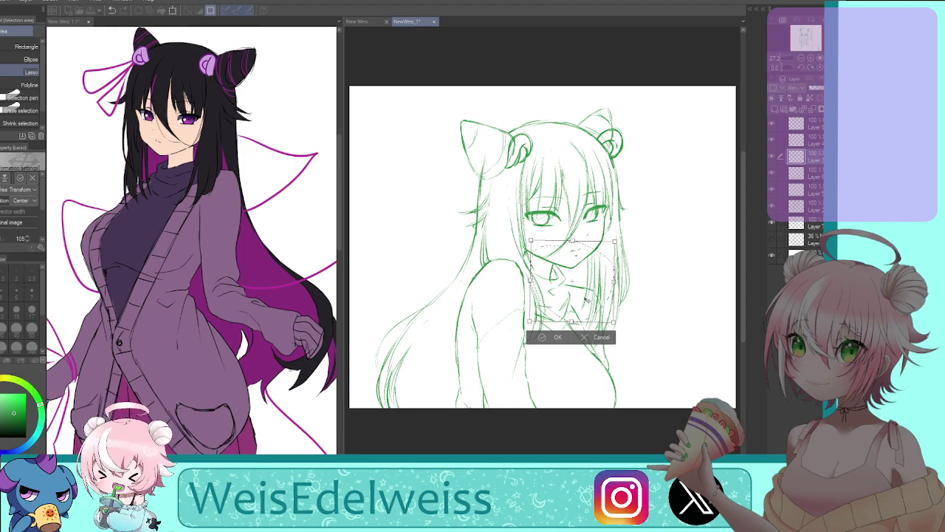
key(Return)
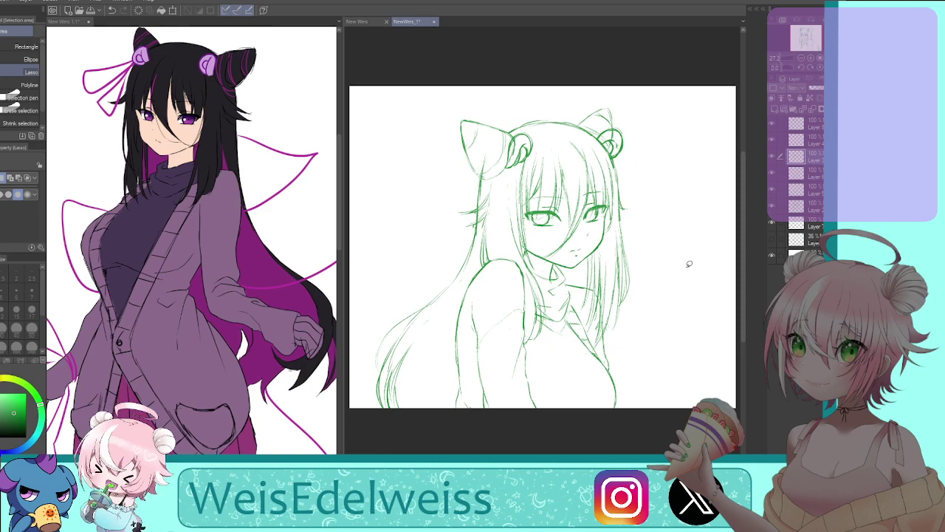
click(831, 67)
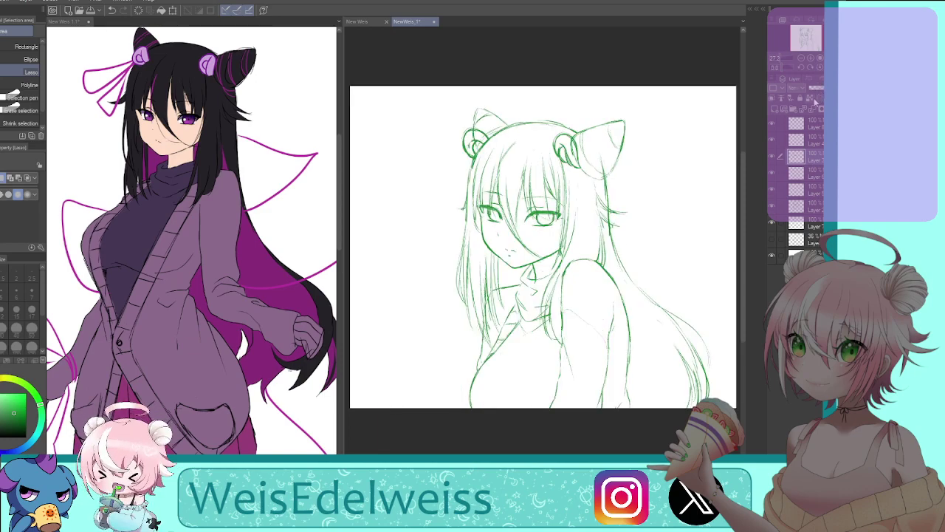
click(830, 67)
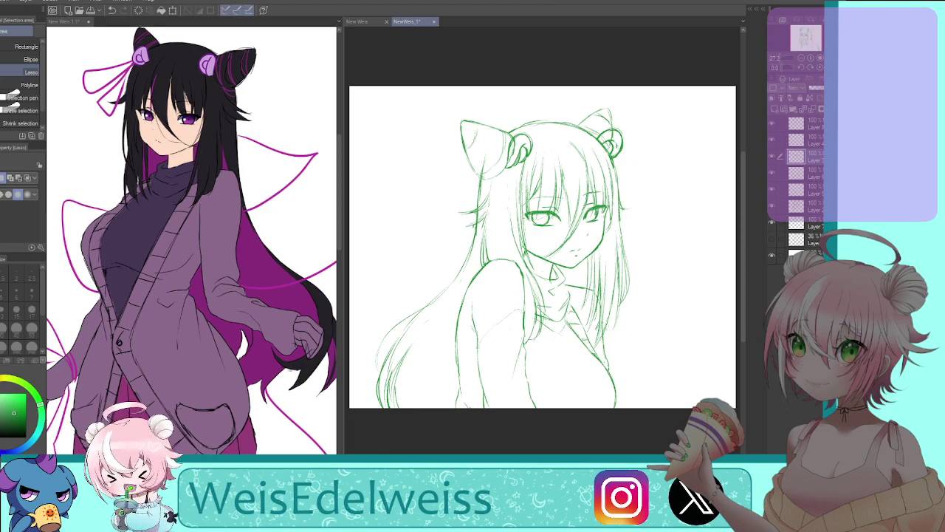
Touch up the eye lines up close with the Rough eraser and Sketch Pencil, checking the face against its mirrored view
click(820, 67)
drag(789, 58, 791, 58)
mouse_move(547, 236)
mouse_down()
mouse_move(561, 260)
mouse_move(619, 257)
mouse_up()
click(830, 68)
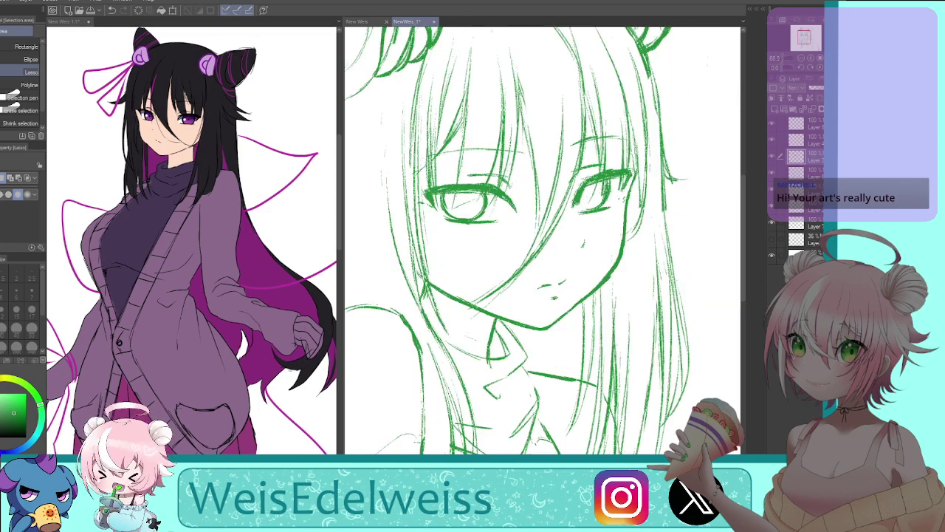
key(p)
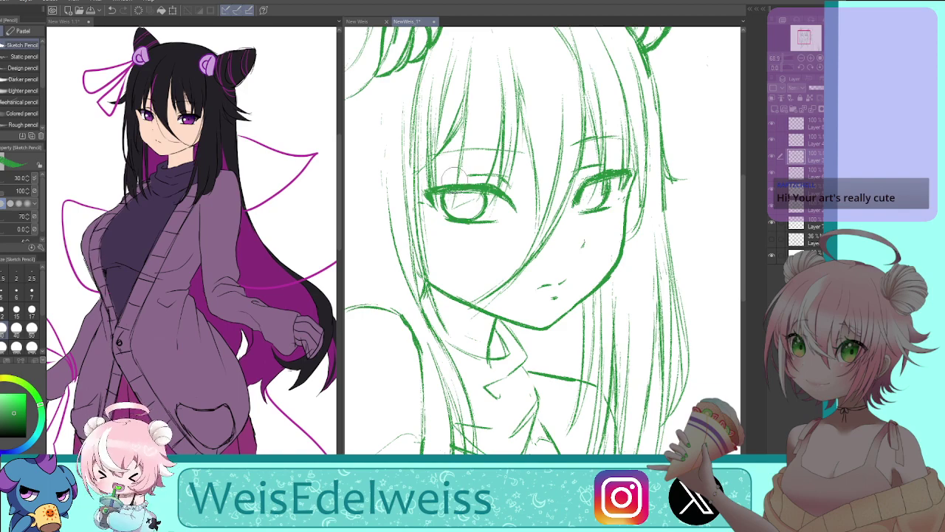
key(e)
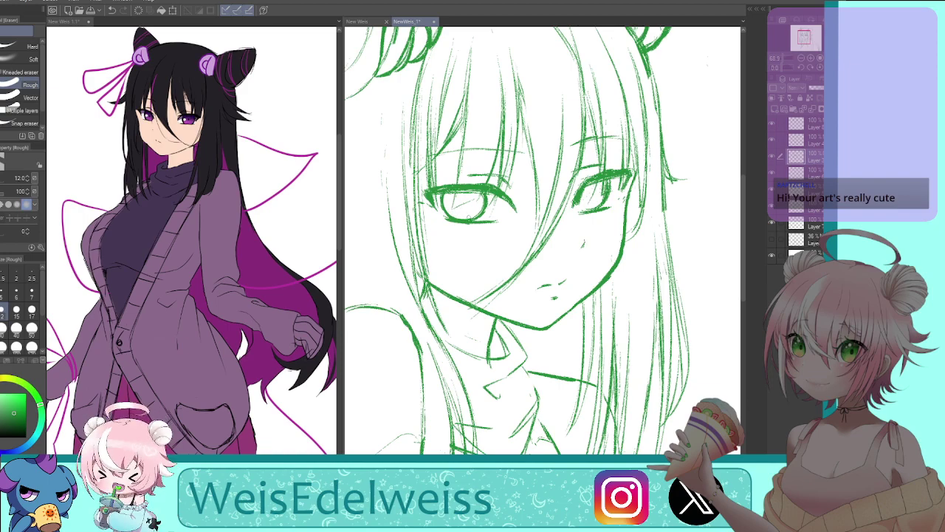
key(h)
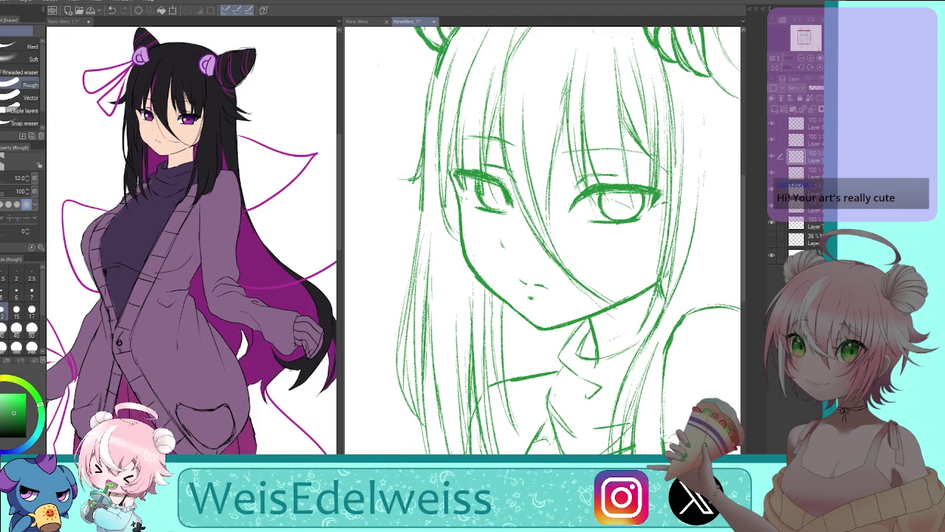
key(h)
drag(605, 183, 600, 198)
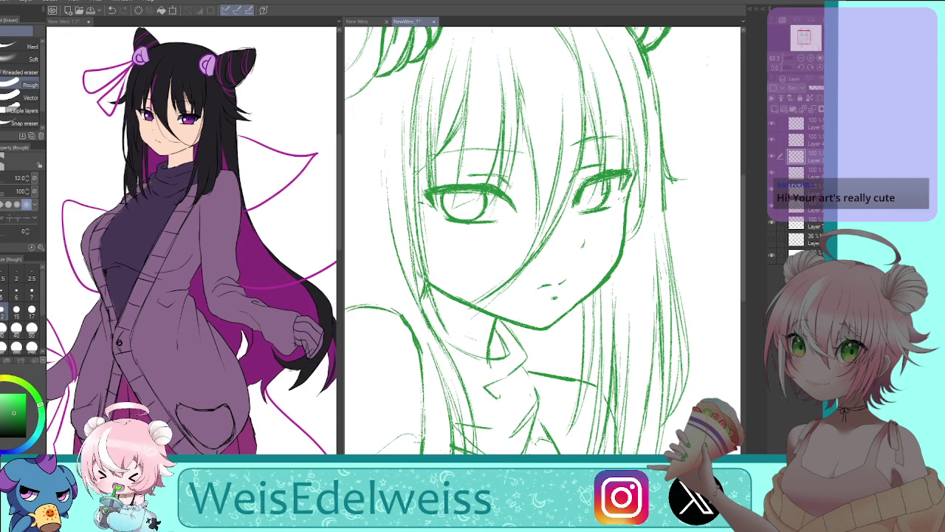
key(p)
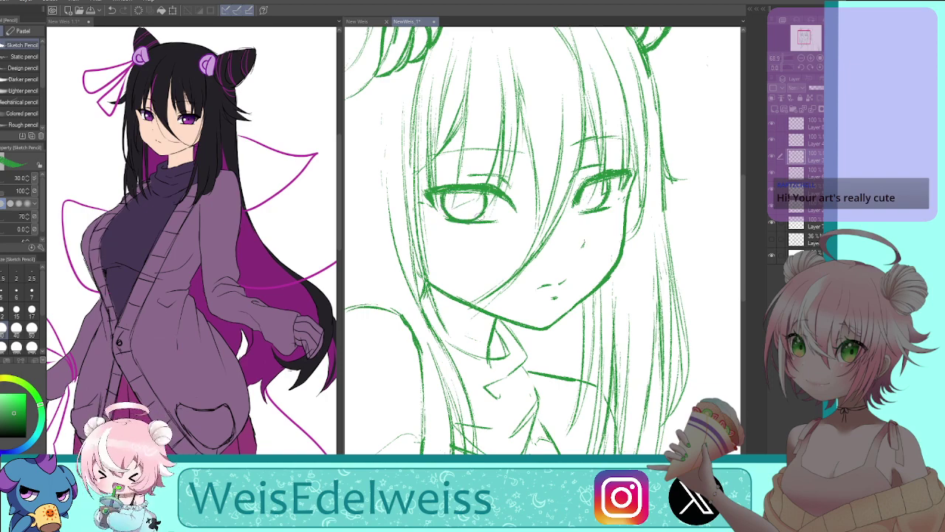
drag(483, 206, 488, 216)
Examine the balance of the eyes, nose and mouth in mirrored and normal orientation, both at full size and up close
key(ctrl+0)
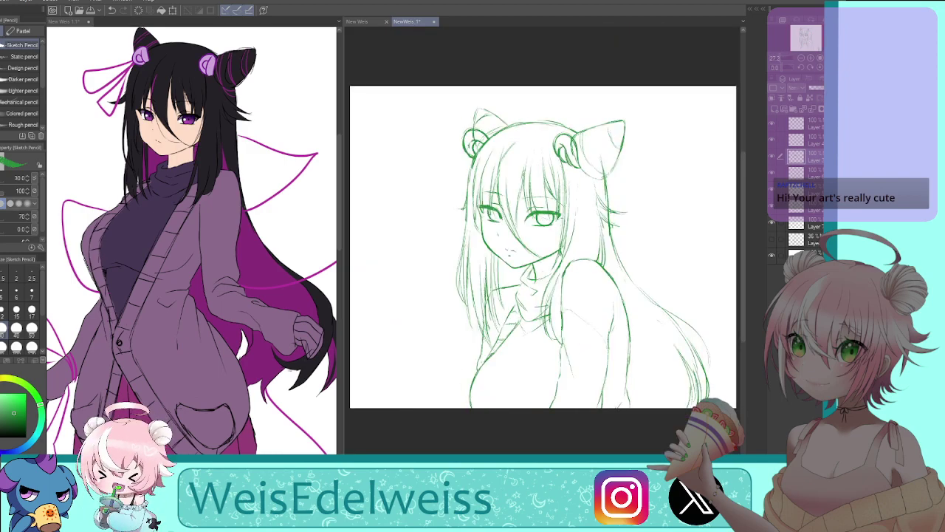
scroll(551, 251, up, 5)
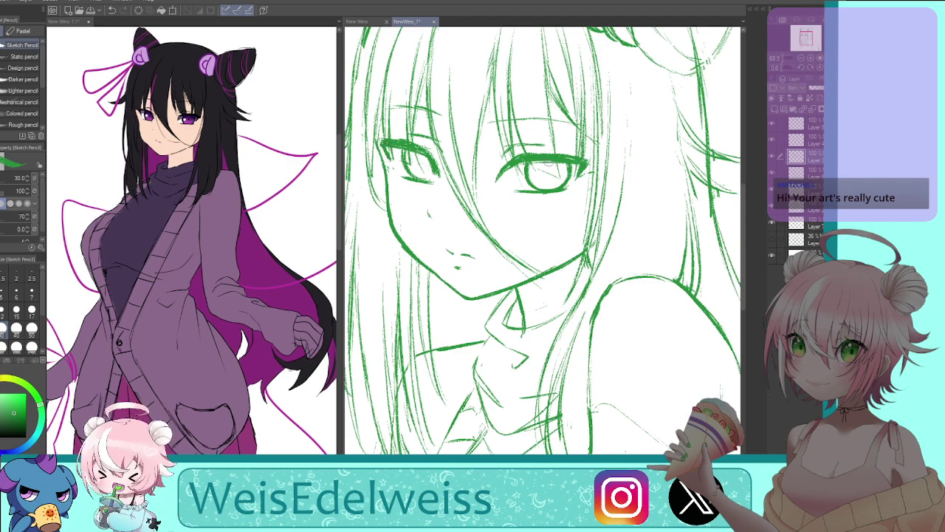
key(h)
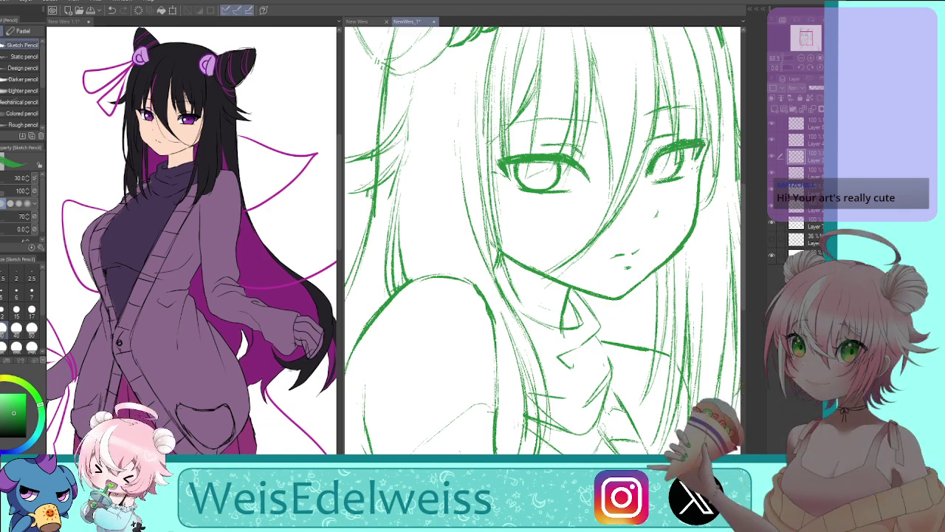
key(h)
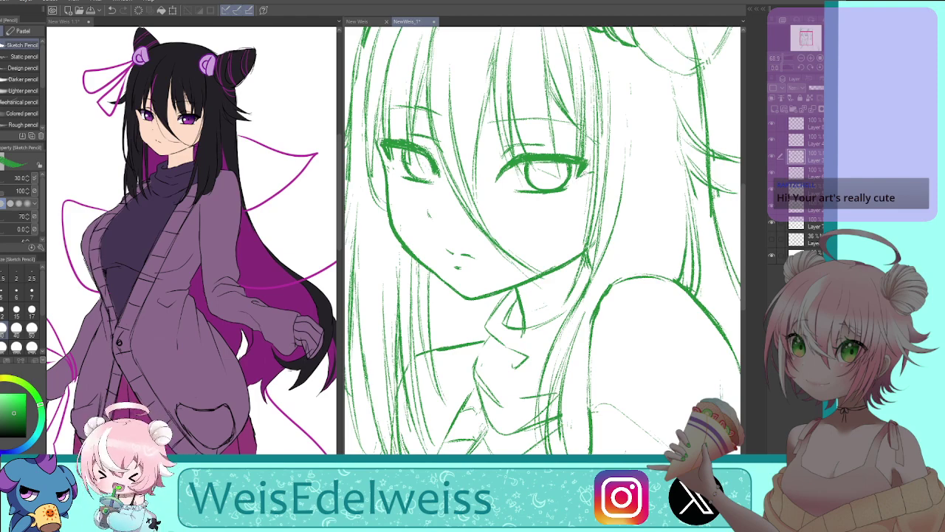
click(830, 68)
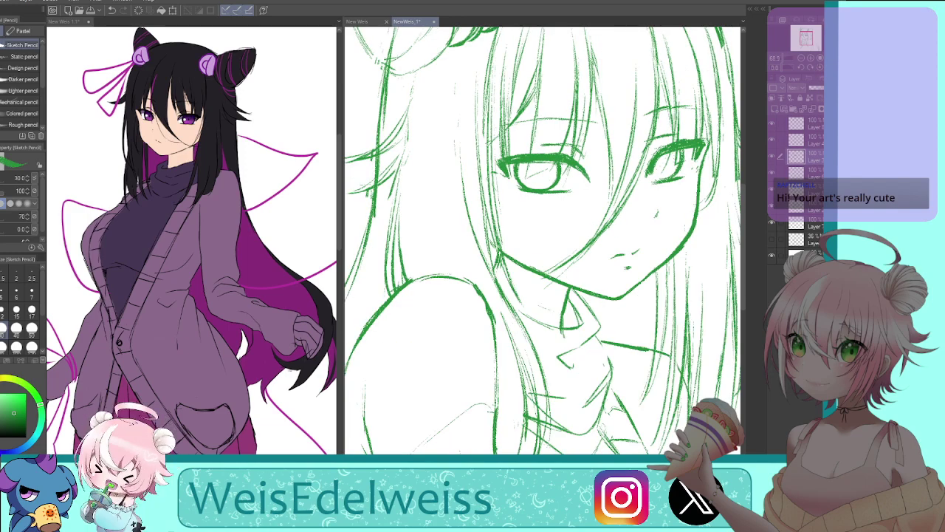
key(ctrl+0)
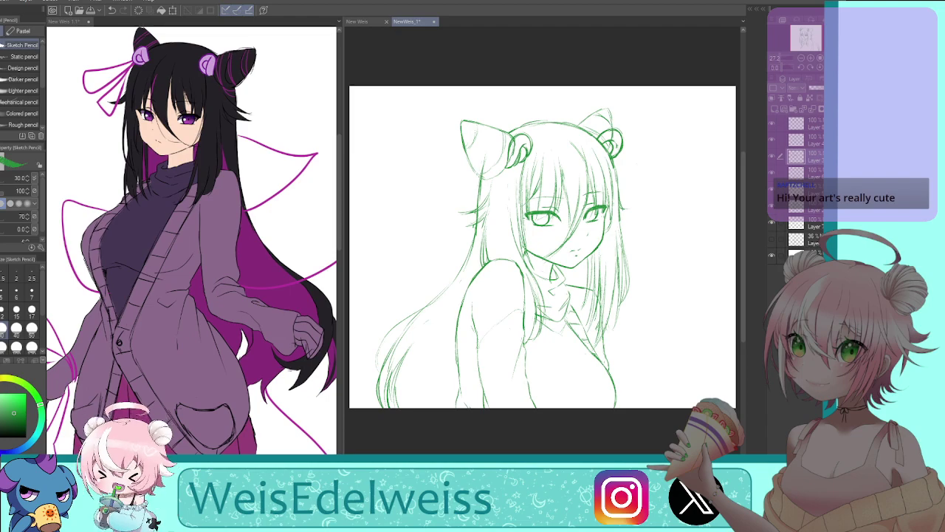
key(h)
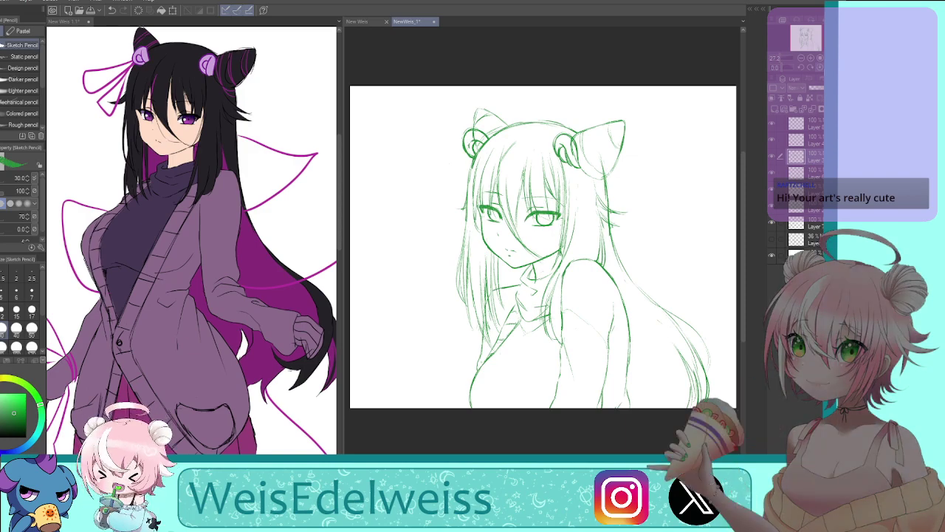
click(821, 67)
click(784, 58)
drag(784, 59, 787, 59)
drag(801, 38, 803, 36)
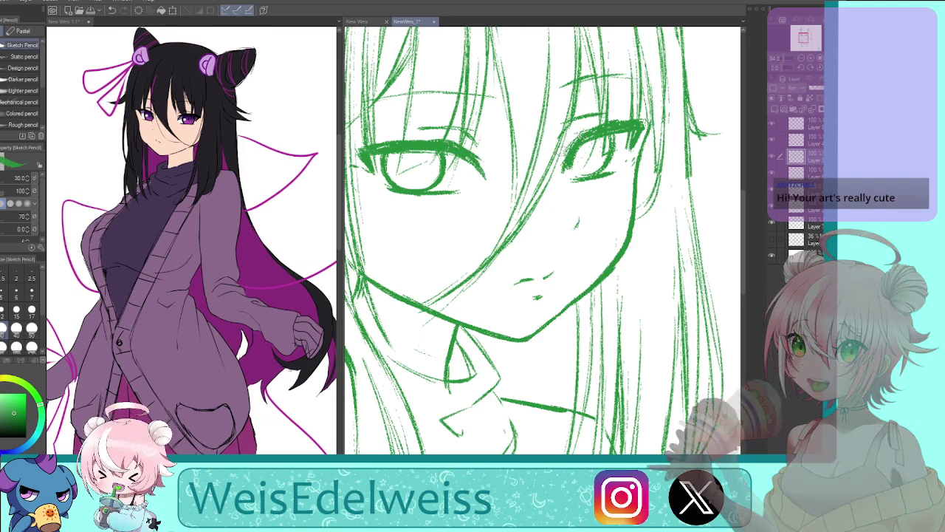
key(h)
drag(619, 149, 607, 154)
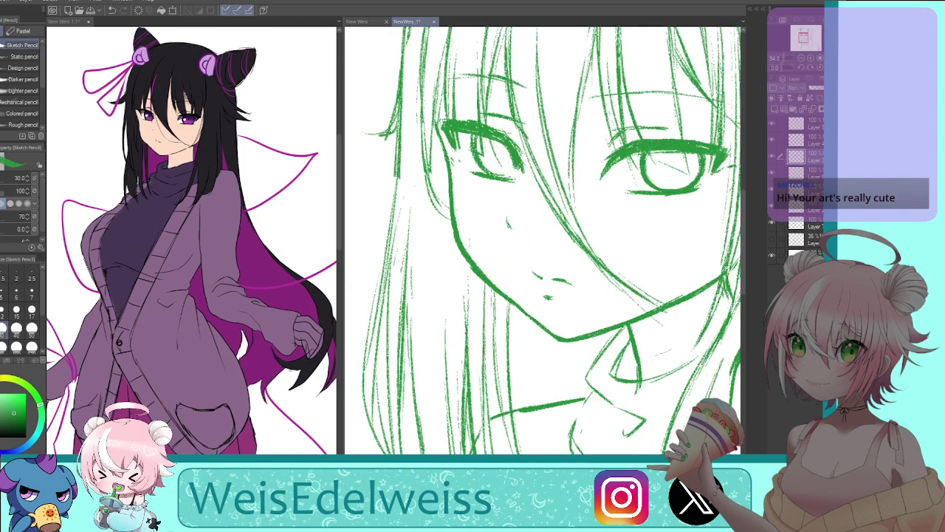
Add a new layer at the top of the layer stack for the hair accessories
key(ctrl+0)
key(h)
click(820, 130)
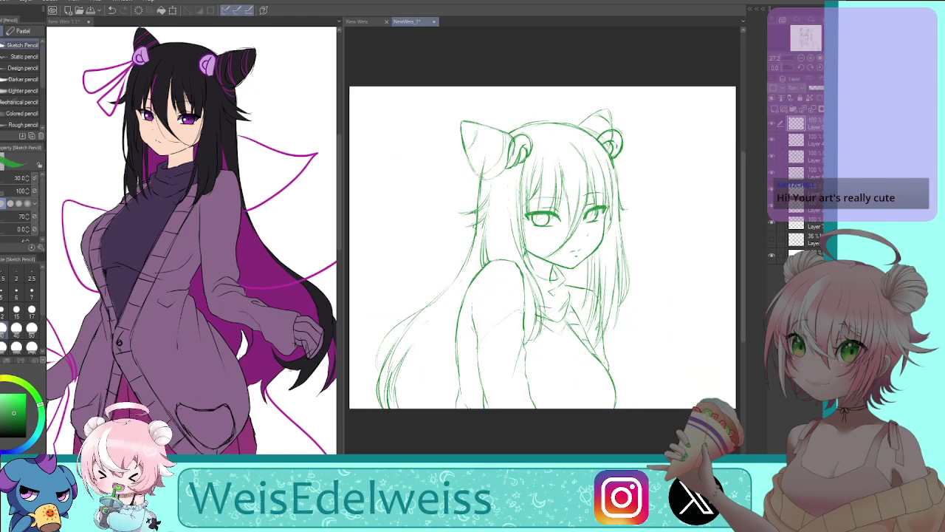
key(h)
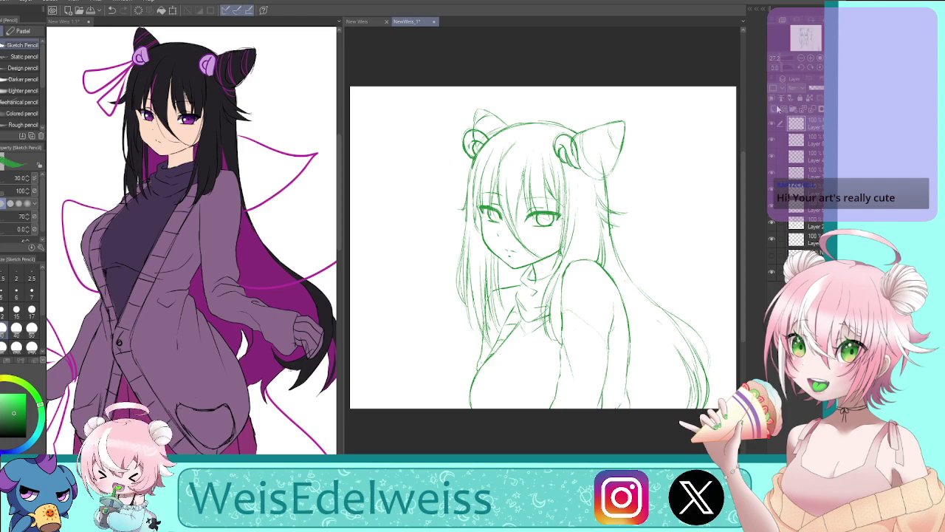
mouse_move(464, 157)
mouse_down()
mouse_move(417, 178)
mouse_move(445, 209)
mouse_up()
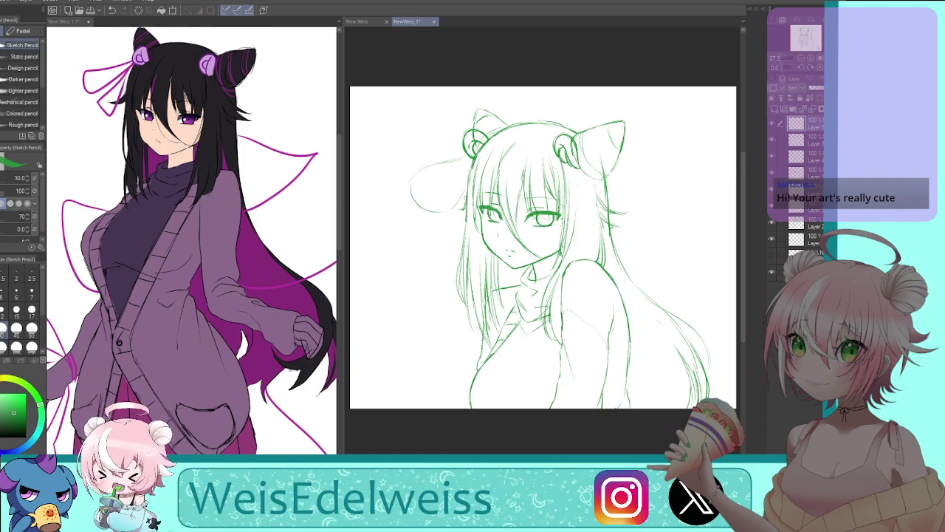
drag(415, 196, 471, 158)
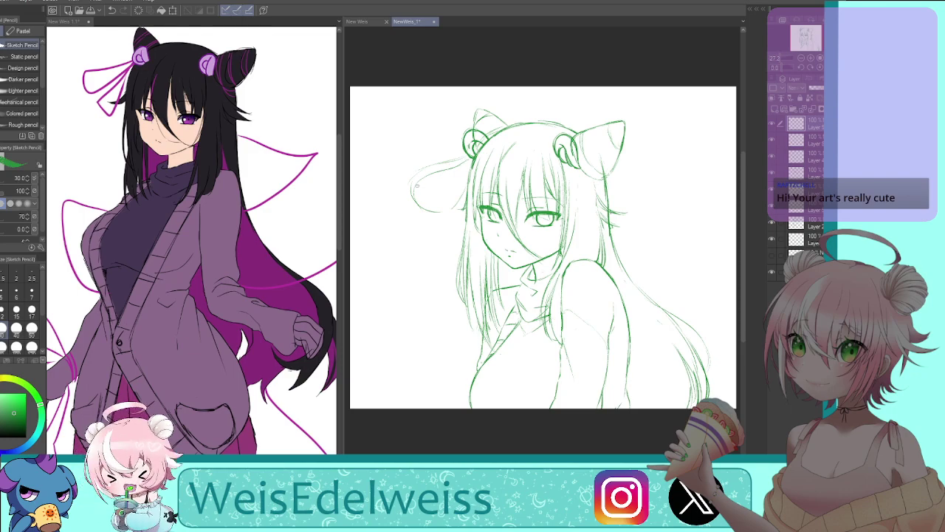
drag(424, 199, 434, 203)
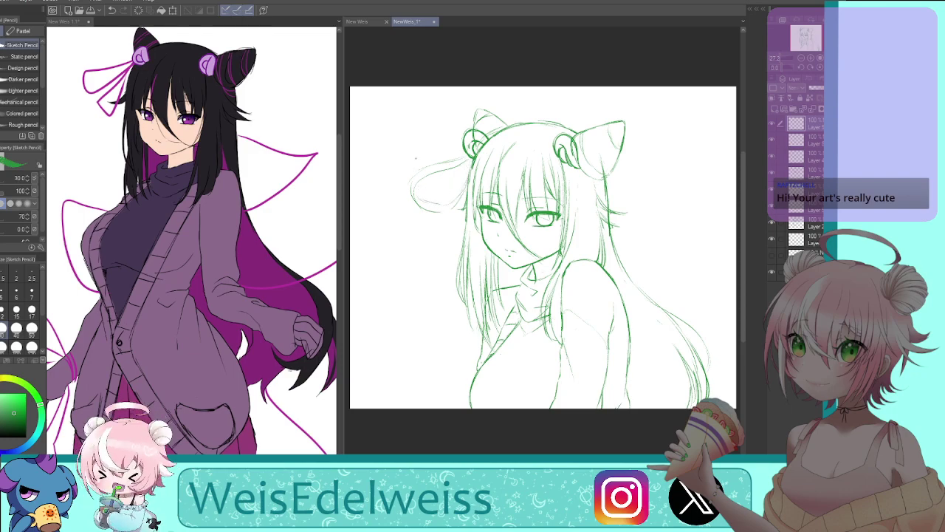
key(e)
mouse_move(418, 172)
mouse_down()
mouse_move(413, 187)
mouse_move(453, 210)
mouse_move(470, 171)
mouse_up()
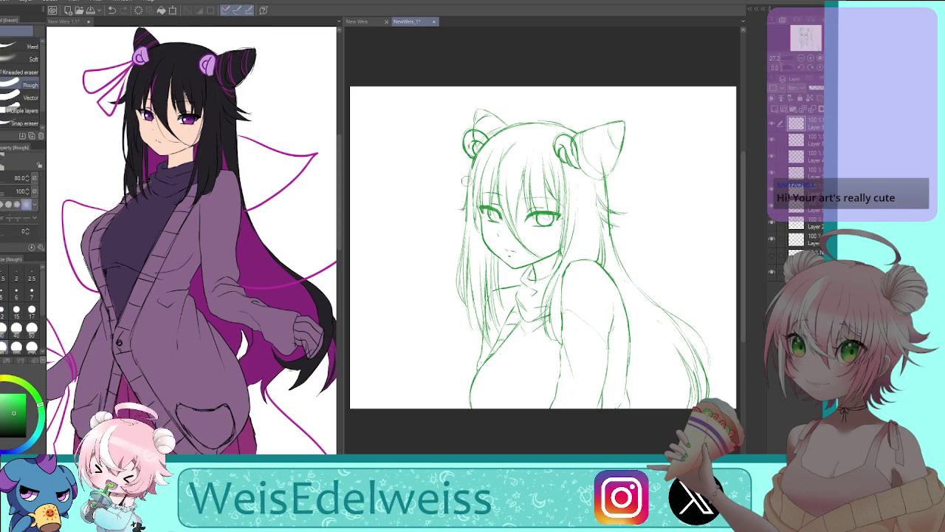
Sketch a looped ribbon with a short curled tail hanging from the ring at the smaller horn, using the Sketch Pencil
key(p)
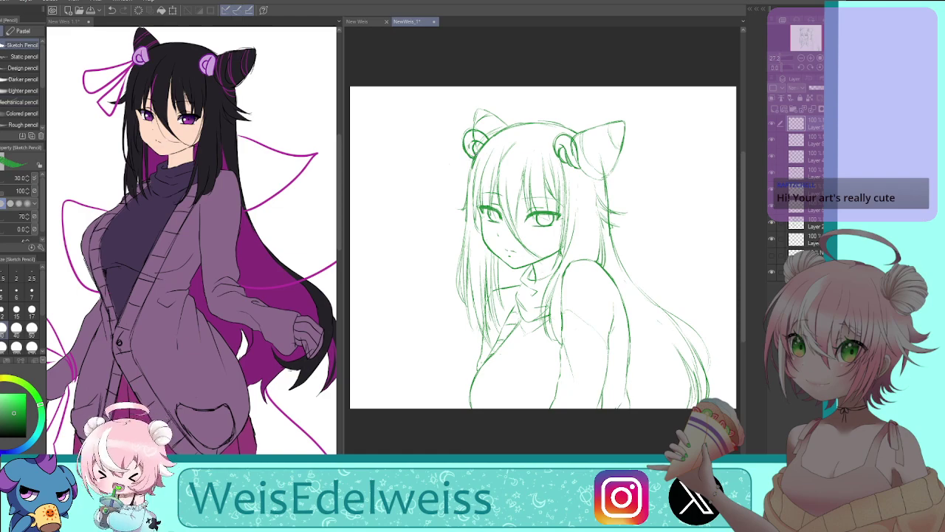
drag(458, 169, 464, 210)
key(h)
mouse_move(613, 158)
mouse_down()
mouse_move(637, 214)
mouse_move(623, 226)
mouse_up()
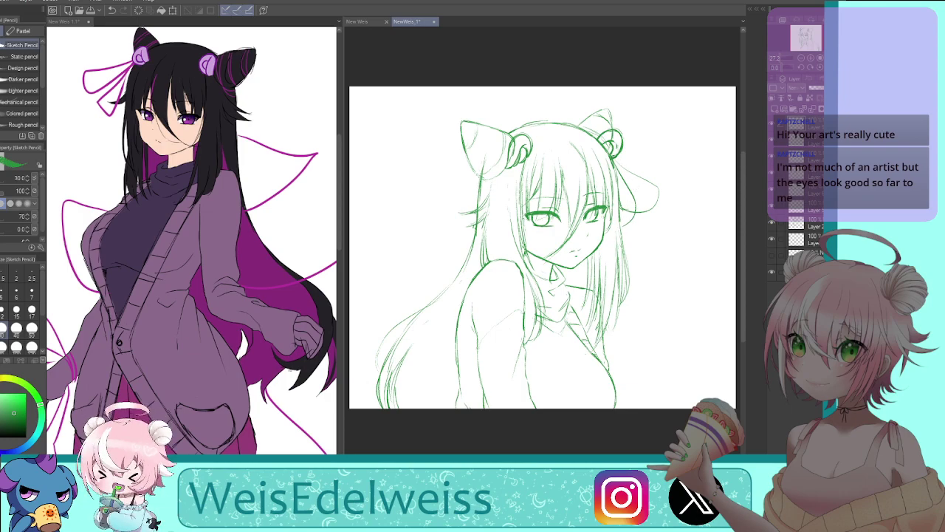
mouse_move(616, 161)
mouse_down()
mouse_move(660, 197)
mouse_move(638, 208)
mouse_move(660, 192)
mouse_move(644, 213)
mouse_up()
mouse_move(614, 168)
mouse_down()
mouse_move(639, 198)
mouse_move(631, 223)
mouse_move(634, 213)
mouse_up()
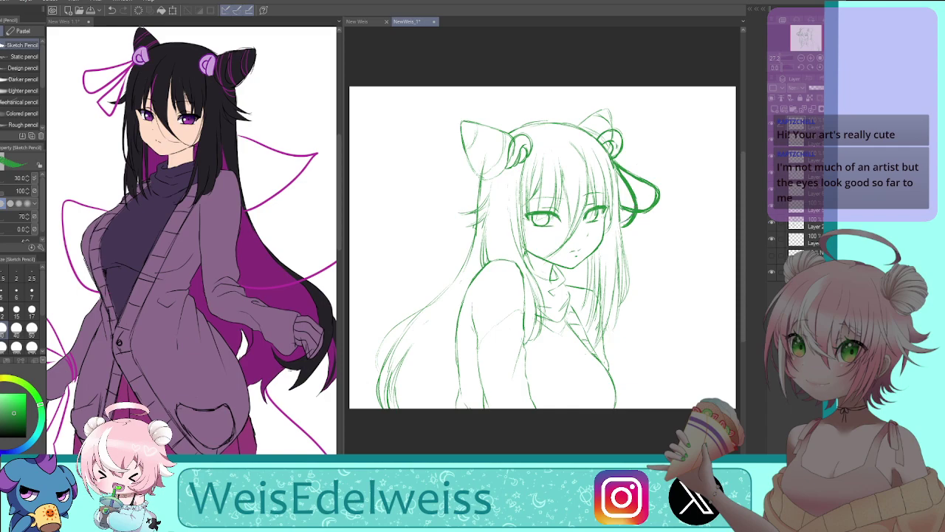
click(820, 68)
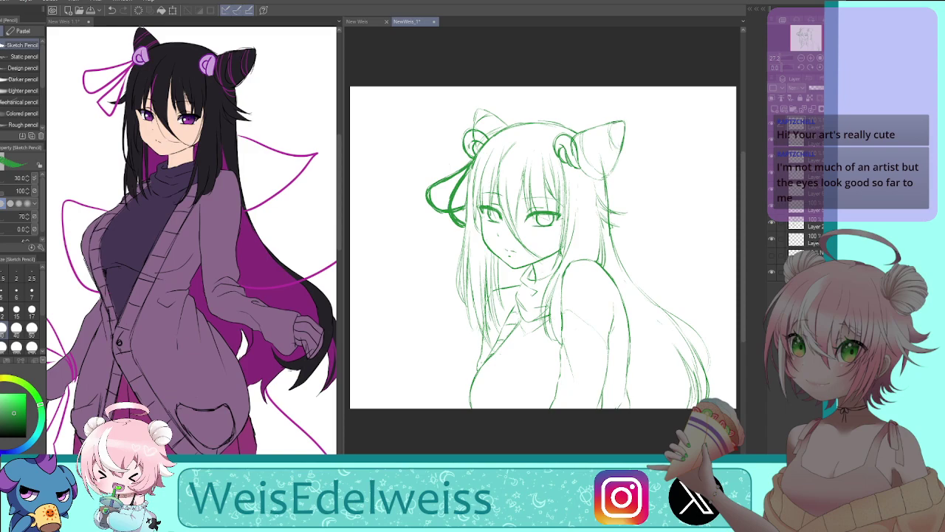
mouse_move(609, 124)
mouse_down()
mouse_move(616, 153)
mouse_move(587, 135)
mouse_move(594, 167)
mouse_move(604, 168)
mouse_up()
mouse_move(588, 127)
mouse_down()
mouse_move(590, 153)
mouse_move(601, 172)
mouse_move(612, 167)
mouse_up()
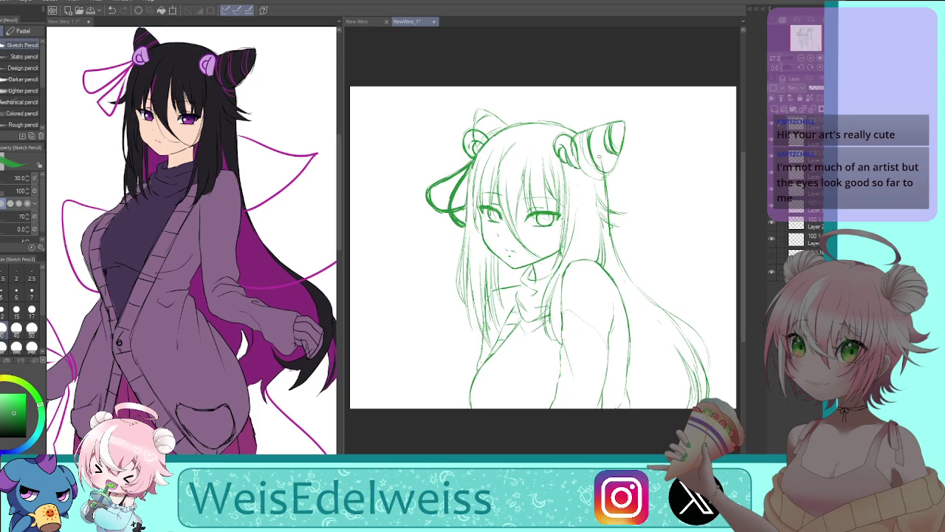
mouse_move(579, 133)
mouse_down()
mouse_move(587, 161)
mouse_move(615, 167)
mouse_up()
key(h)
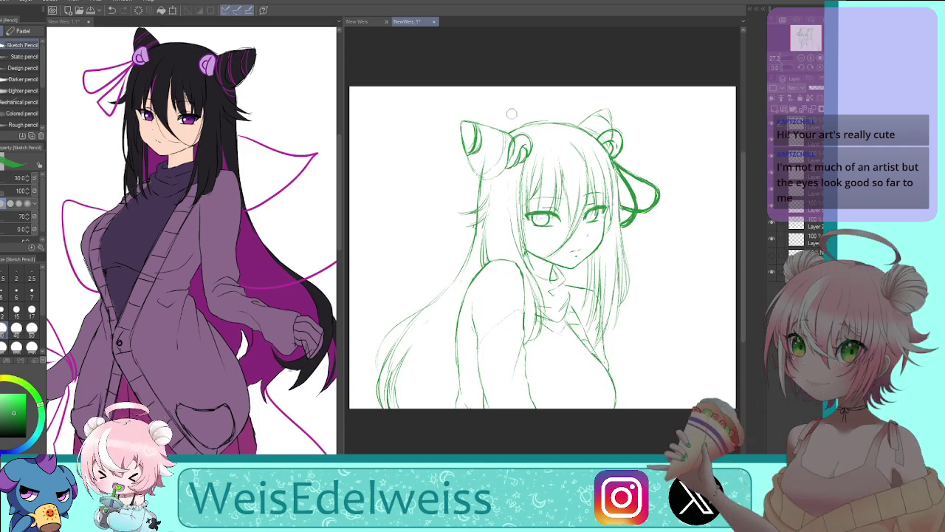
drag(498, 156, 484, 178)
mouse_move(506, 135)
mouse_down()
mouse_move(512, 156)
mouse_move(510, 134)
mouse_up()
mouse_move(475, 169)
mouse_down()
mouse_move(492, 173)
mouse_move(504, 158)
mouse_move(471, 173)
mouse_move(490, 169)
mouse_up()
mouse_move(499, 132)
mouse_down()
mouse_move(494, 161)
mouse_move(492, 144)
mouse_up()
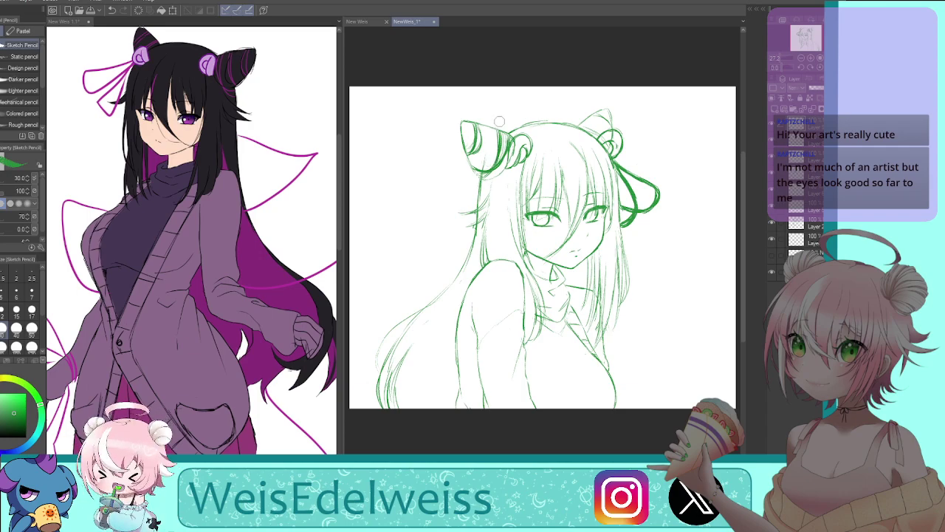
mouse_move(482, 158)
mouse_down()
mouse_move(484, 172)
mouse_move(497, 138)
mouse_move(503, 162)
mouse_up()
mouse_move(477, 128)
mouse_down()
mouse_move(472, 164)
mouse_move(481, 148)
mouse_move(497, 147)
mouse_move(482, 177)
mouse_up()
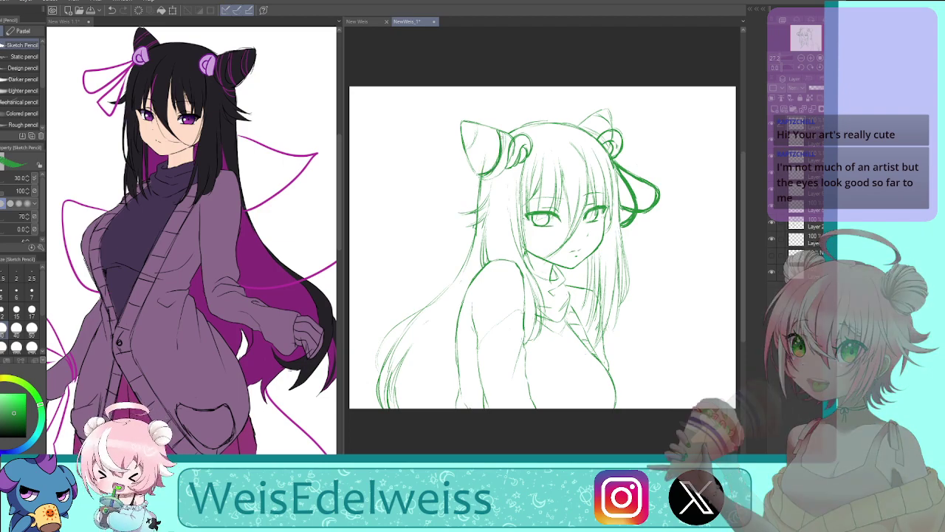
key(h)
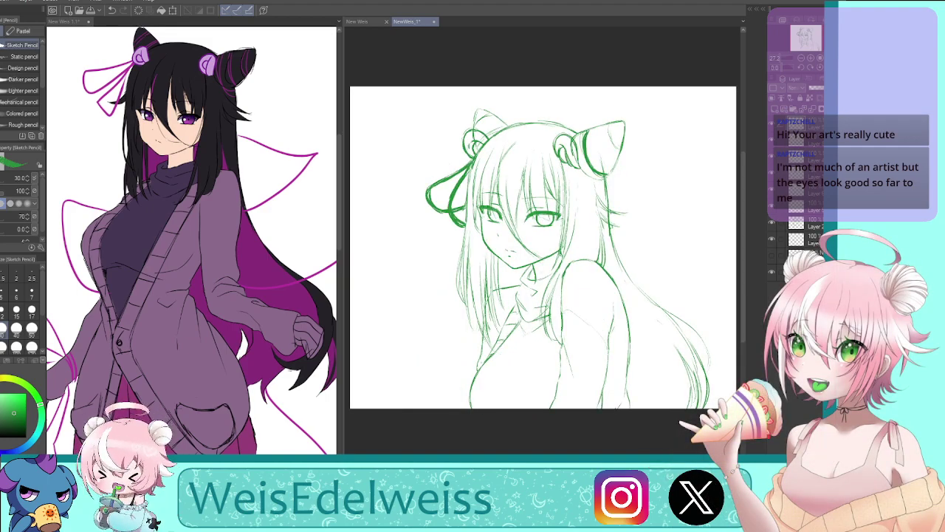
drag(586, 128, 595, 173)
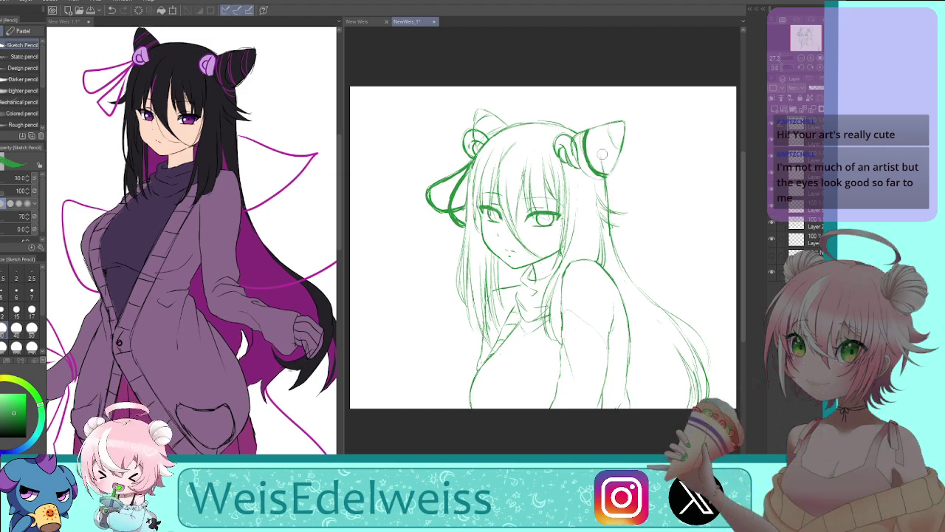
mouse_move(583, 133)
mouse_down()
mouse_move(608, 168)
mouse_move(581, 147)
mouse_move(608, 171)
mouse_up()
key(ctrl+z)
key(ctrl+z)
key(ctrl+z)
key(ctrl+z)
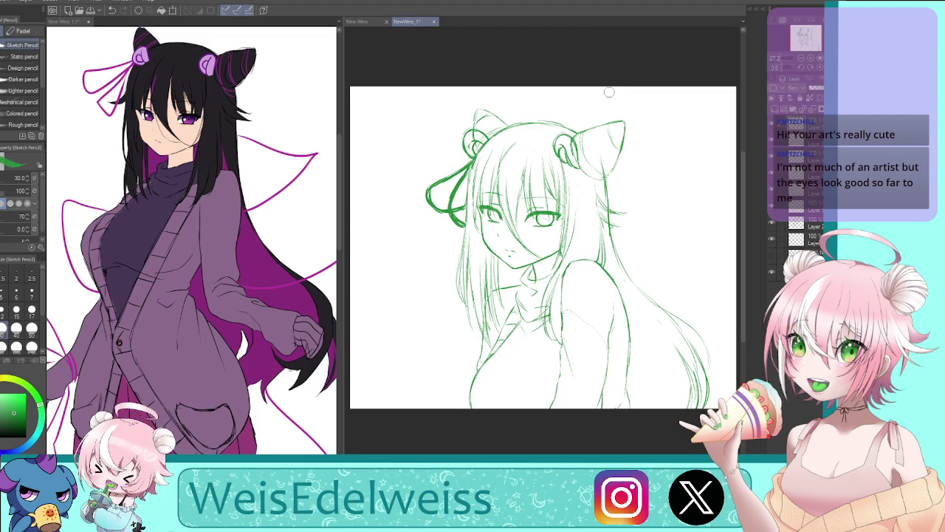
Draw curved stripes around the larger horn, working from its base up to its tip
key(h)
mouse_move(475, 169)
mouse_down()
mouse_move(488, 172)
mouse_move(505, 132)
mouse_up()
drag(507, 148, 506, 136)
mouse_move(489, 172)
mouse_down()
mouse_move(503, 154)
mouse_move(488, 169)
mouse_move(483, 125)
mouse_up()
mouse_move(466, 153)
mouse_down()
mouse_move(482, 121)
mouse_move(474, 160)
mouse_up()
mouse_move(466, 152)
mouse_down()
mouse_move(473, 162)
mouse_move(480, 125)
mouse_up()
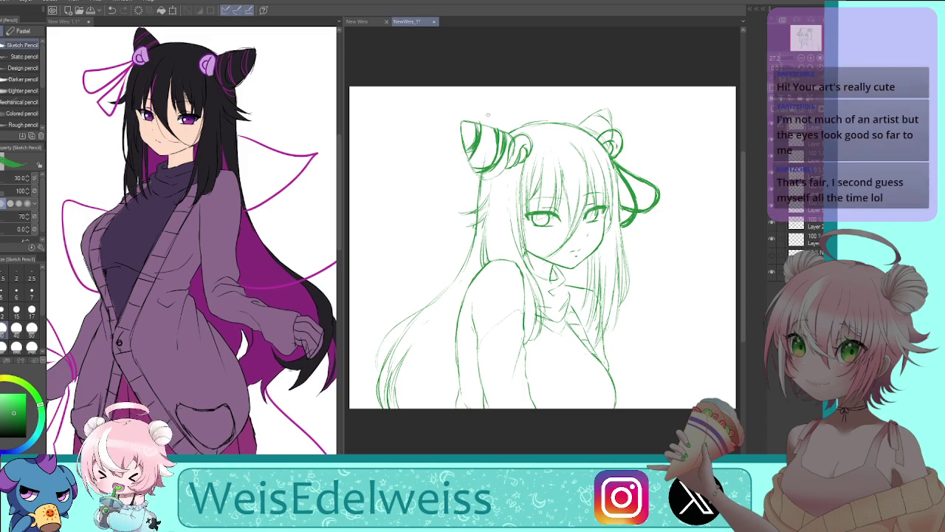
Undo the last three stripe strokes on the larger horn and redraw the curved bands across its middle and base
drag(480, 124, 466, 165)
key(ctrl+z)
key(ctrl+z)
key(ctrl+z)
mouse_move(474, 126)
mouse_down()
mouse_move(468, 148)
mouse_move(492, 125)
mouse_up()
mouse_move(486, 171)
mouse_down()
mouse_move(492, 138)
mouse_move(484, 169)
mouse_up()
mouse_move(503, 130)
mouse_down()
mouse_move(483, 171)
mouse_move(502, 132)
mouse_up()
drag(493, 170, 502, 152)
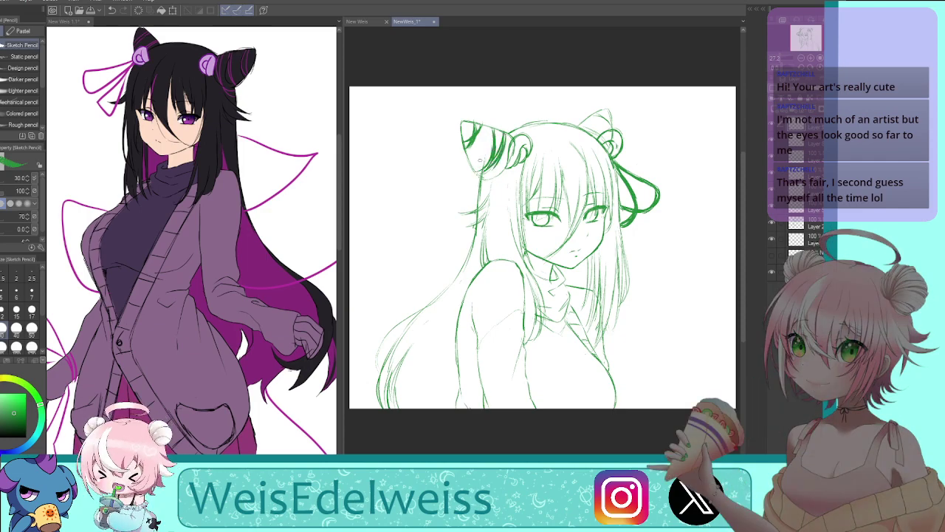
Draw matching curved stripes across the smaller horn and mirror the canvas to check both horns
mouse_move(593, 116)
mouse_down()
mouse_move(611, 130)
mouse_move(599, 113)
mouse_move(609, 146)
mouse_up()
drag(582, 124, 611, 152)
click(819, 68)
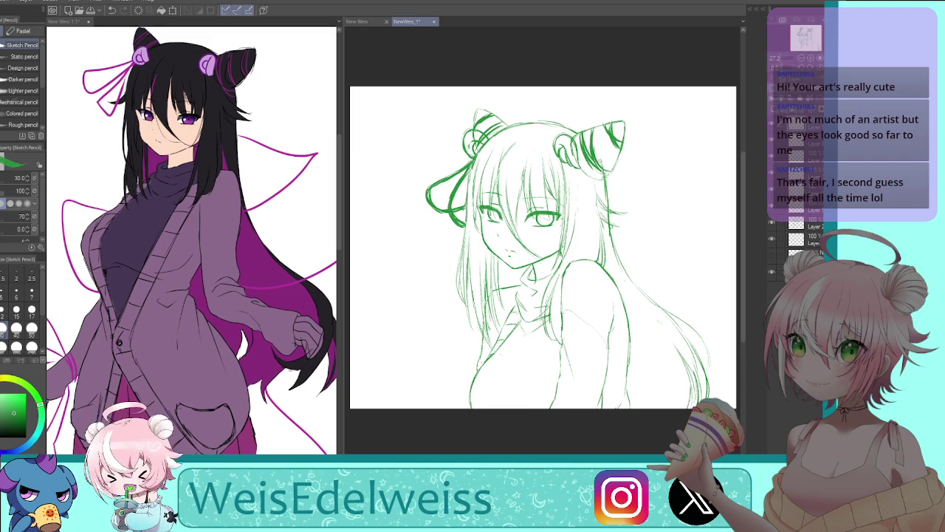
Erase the curved stripes across the larger horn's middle and base and redraw them with the Sketch Pencil
mouse_move(593, 130)
mouse_down()
mouse_move(598, 166)
mouse_move(587, 139)
mouse_move(605, 171)
mouse_up()
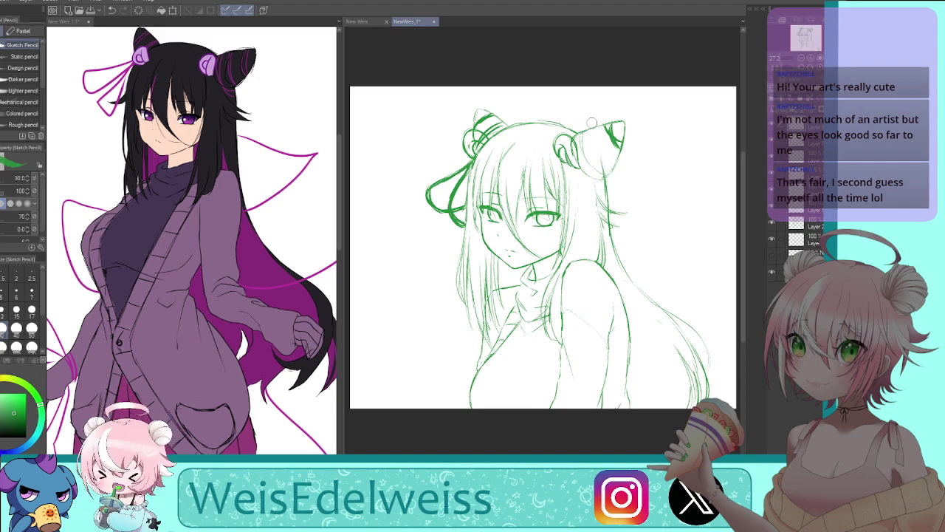
drag(589, 132, 607, 174)
mouse_move(586, 133)
mouse_down()
mouse_move(600, 170)
mouse_move(588, 156)
mouse_move(614, 170)
mouse_move(587, 156)
mouse_move(617, 168)
mouse_up()
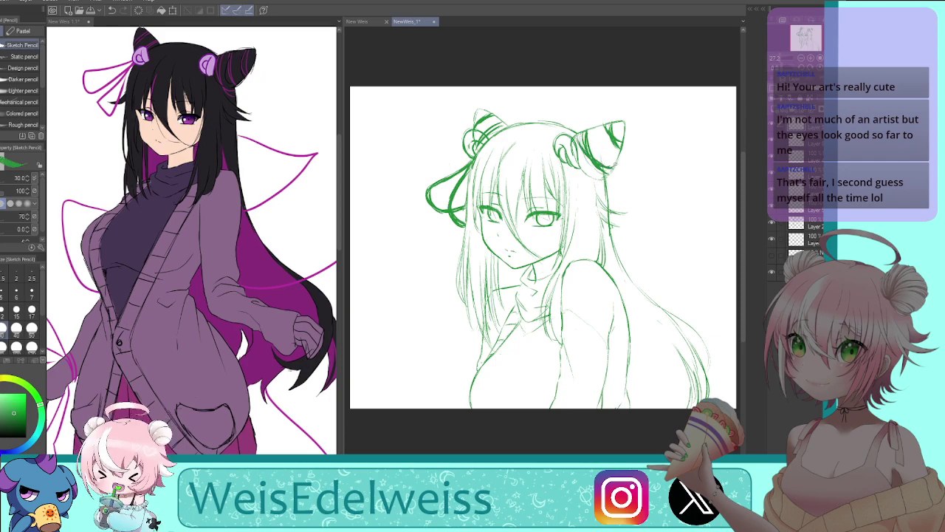
drag(781, 59, 780, 59)
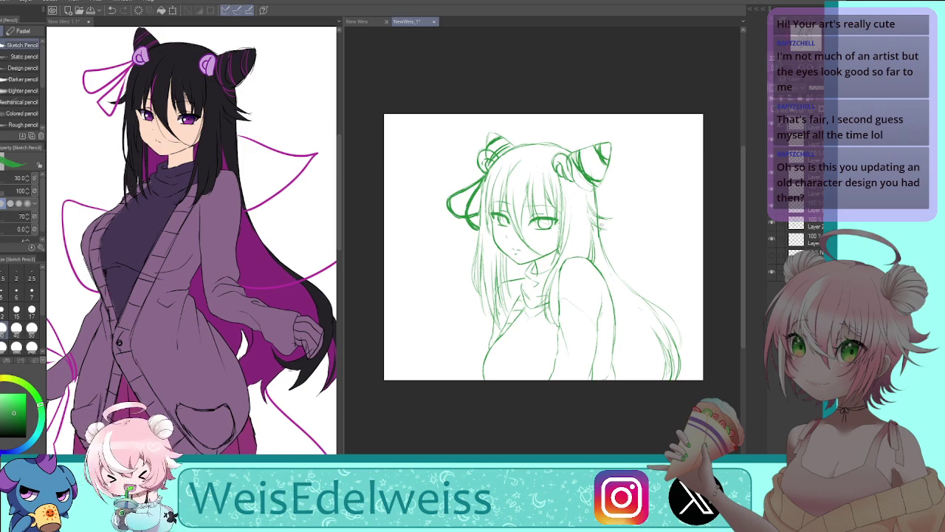
mouse_move(602, 236)
mouse_down()
mouse_move(623, 245)
mouse_move(653, 238)
mouse_move(610, 294)
mouse_up()
drag(628, 263, 620, 277)
mouse_move(640, 247)
mouse_down()
mouse_move(656, 235)
mouse_move(653, 244)
mouse_up()
key(ctrl+z)
key(ctrl+z)
key(ctrl+z)
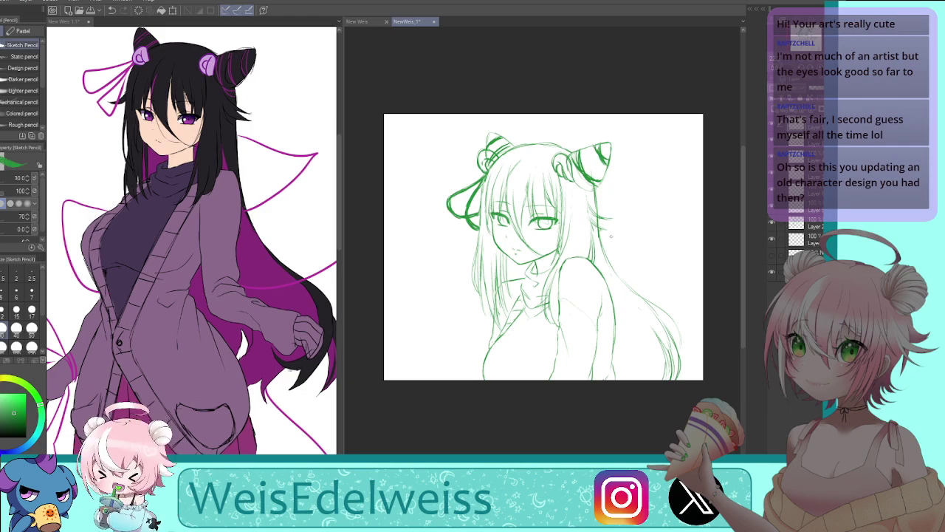
mouse_move(612, 244)
mouse_down()
mouse_move(659, 253)
mouse_move(633, 258)
mouse_move(615, 284)
mouse_move(656, 244)
mouse_move(639, 257)
mouse_move(664, 252)
mouse_move(635, 254)
mouse_move(606, 279)
mouse_up()
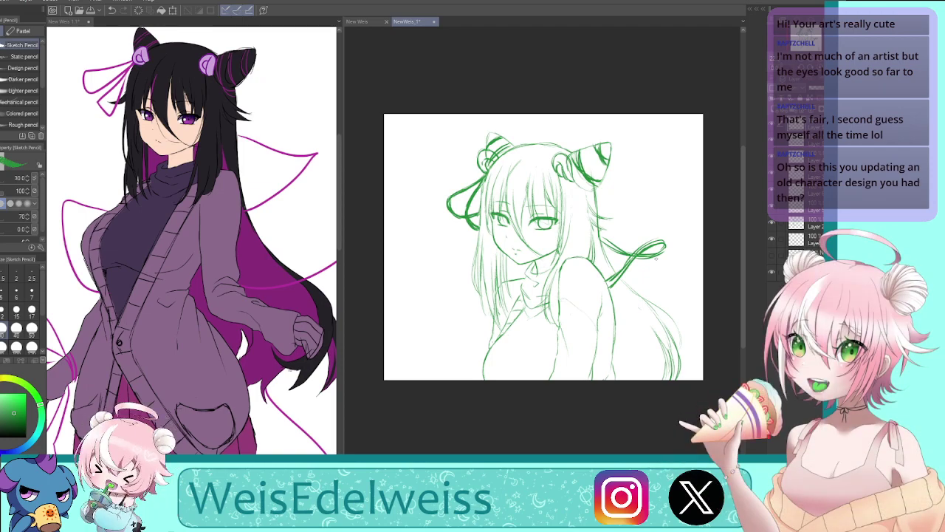
mouse_move(602, 228)
mouse_down()
mouse_move(611, 285)
mouse_move(646, 239)
mouse_up()
key(ctrl+z)
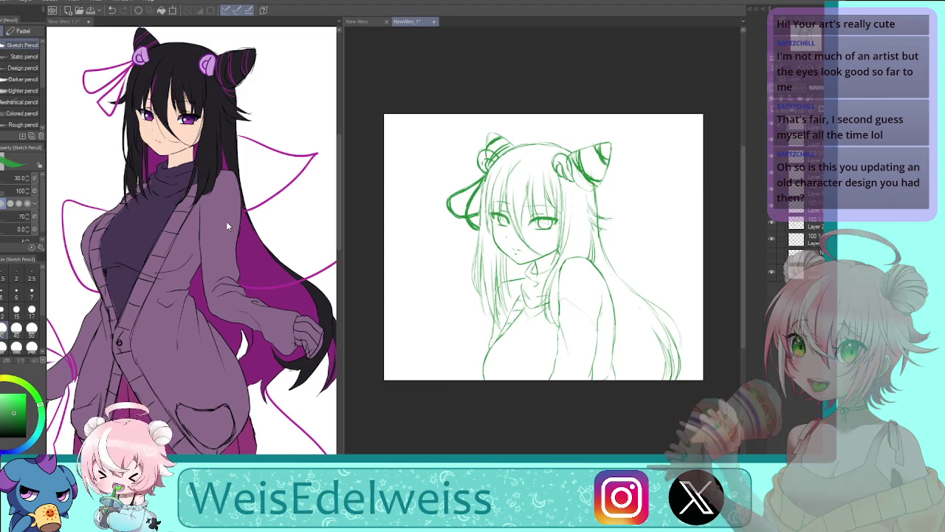
key(h)
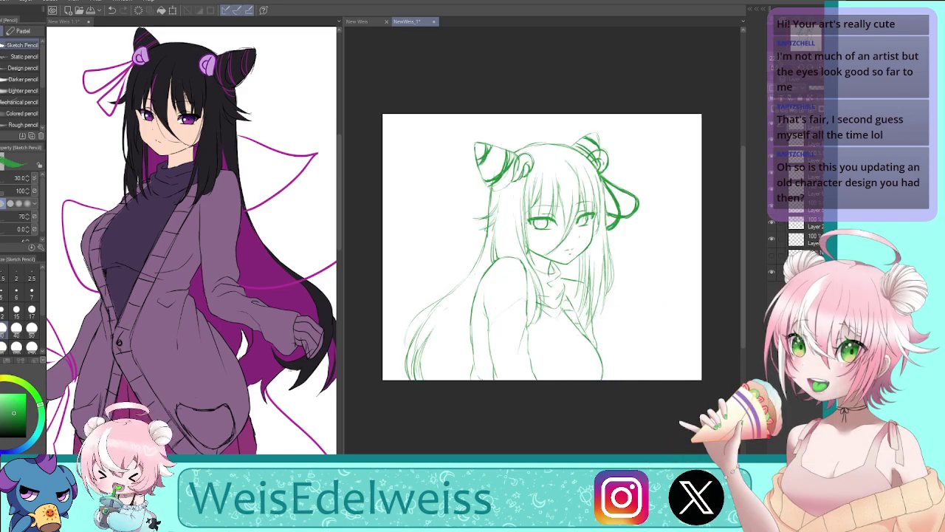
mouse_move(460, 255)
mouse_down()
mouse_move(444, 250)
mouse_move(491, 272)
mouse_move(458, 239)
mouse_move(440, 264)
mouse_move(484, 247)
mouse_move(437, 260)
mouse_move(489, 271)
mouse_move(447, 251)
mouse_move(437, 268)
mouse_up()
drag(465, 222, 462, 280)
key(ctrl+z)
key(ctrl+z)
key(ctrl+z)
key(h)
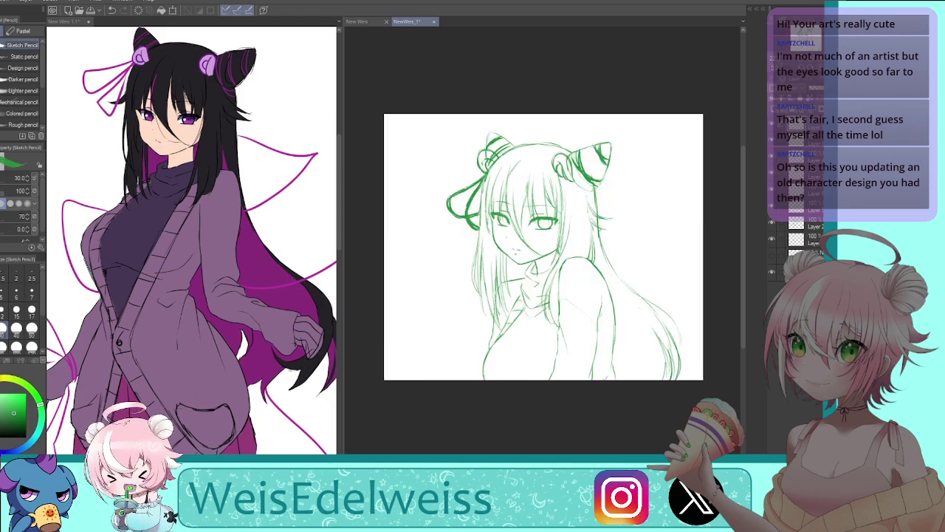
mouse_move(603, 246)
mouse_down()
mouse_move(653, 235)
mouse_move(646, 242)
mouse_up()
key(ctrl+z)
key(ctrl+z)
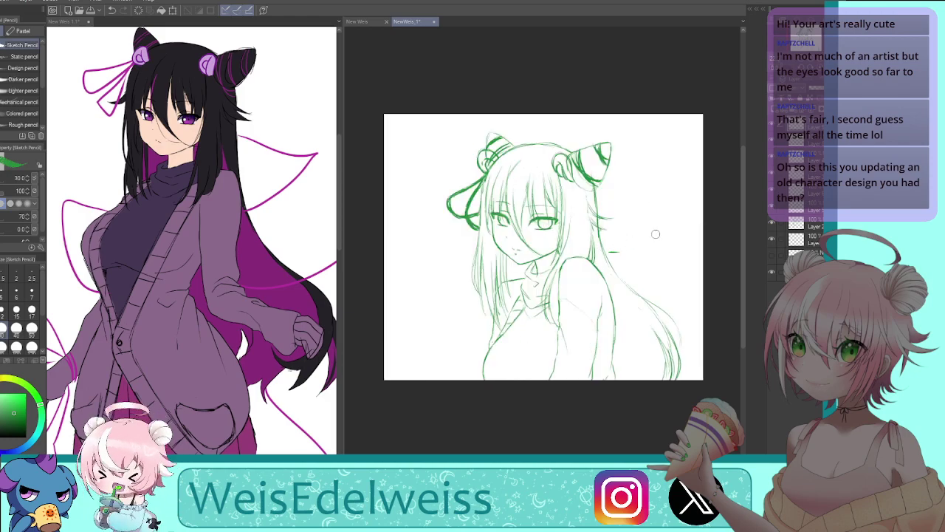
key(ctrl+z)
key(ctrl+z)
Rough in ribbon-like wings on both sides using guide curves across the body, and erase the guide lines crossing the face and chest
drag(489, 222, 621, 225)
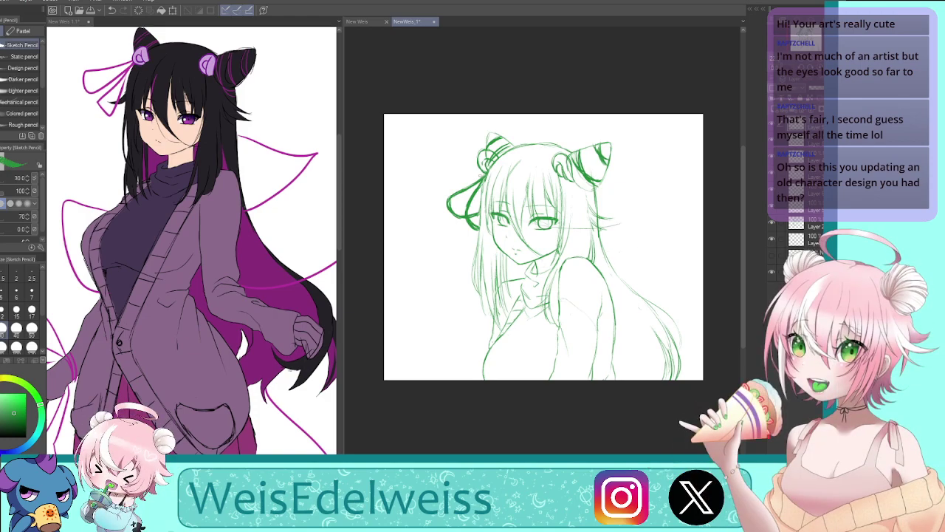
mouse_move(491, 214)
mouse_down()
mouse_move(615, 231)
mouse_move(641, 221)
mouse_move(599, 266)
mouse_move(463, 337)
mouse_move(452, 328)
mouse_move(499, 337)
mouse_up()
mouse_move(456, 304)
mouse_down()
mouse_move(514, 333)
mouse_move(626, 348)
mouse_move(677, 315)
mouse_move(680, 300)
mouse_move(606, 377)
mouse_up()
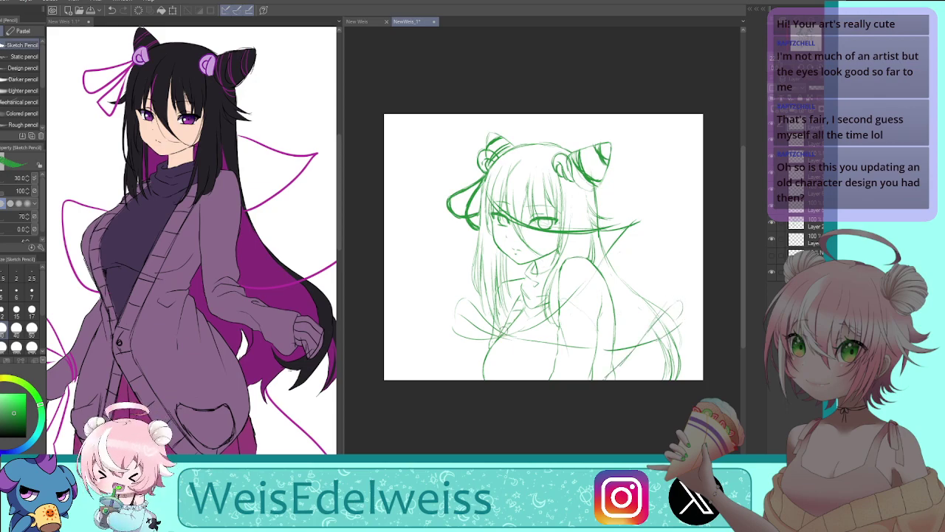
mouse_move(500, 326)
mouse_down()
mouse_move(532, 327)
mouse_move(595, 275)
mouse_move(607, 345)
mouse_up()
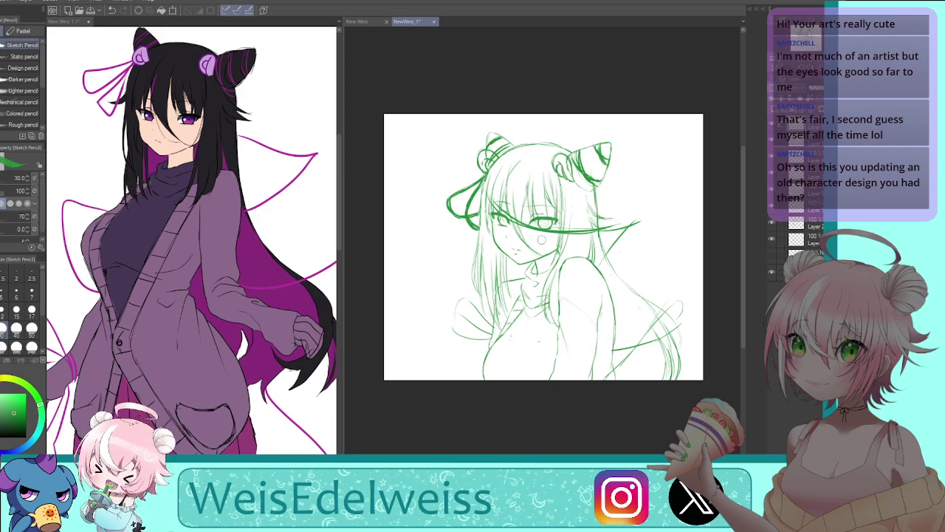
mouse_move(492, 194)
mouse_down()
mouse_move(542, 238)
mouse_move(595, 222)
mouse_up()
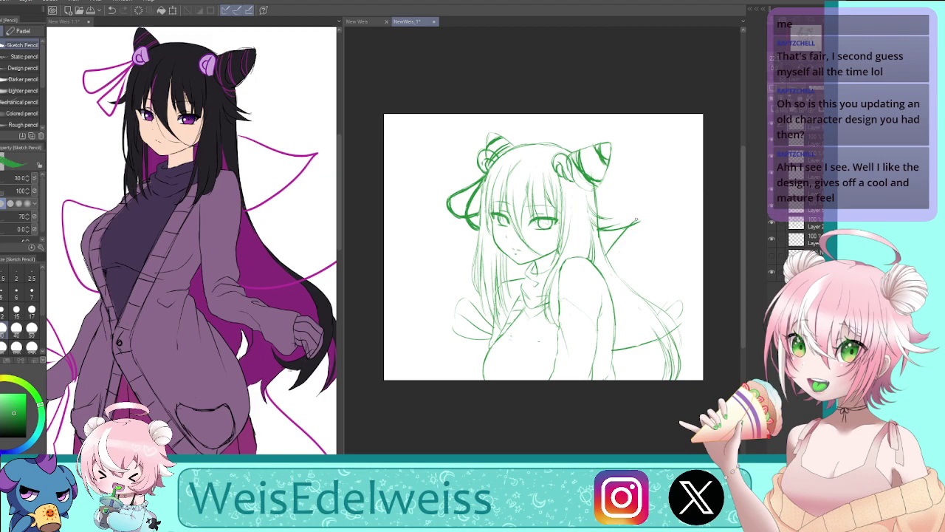
drag(639, 218, 606, 256)
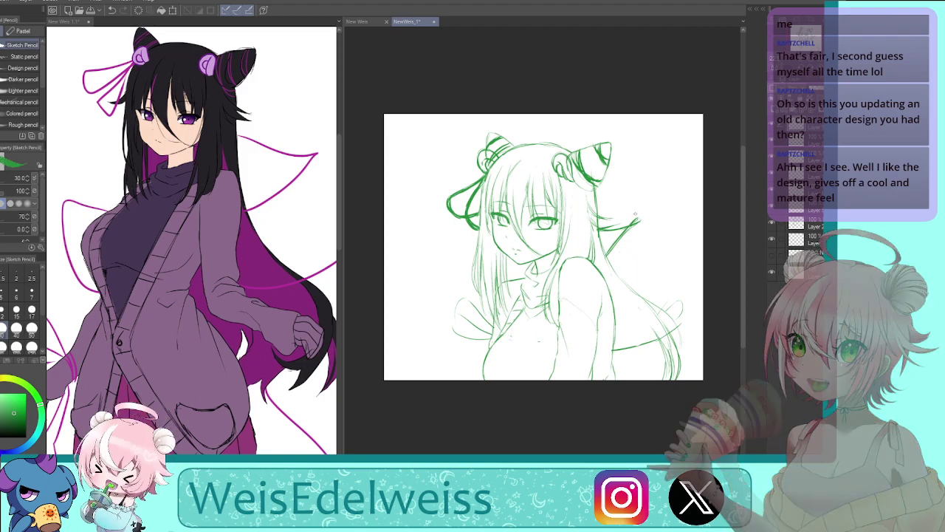
Erase all the rough wing outlines and leftover guide marks around the character
mouse_move(624, 220)
mouse_down()
mouse_move(610, 239)
mouse_move(604, 260)
mouse_up()
drag(492, 325, 481, 317)
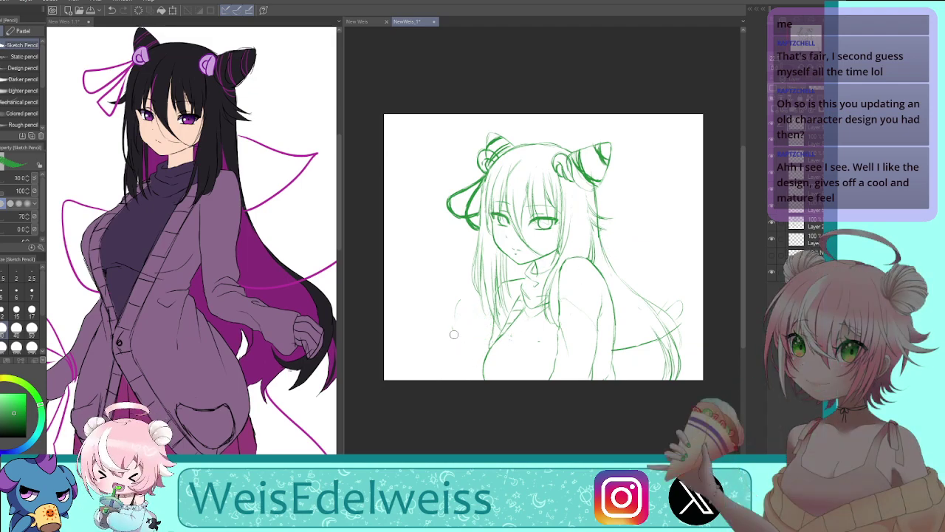
key(ctrl+z)
drag(681, 324, 674, 330)
click(539, 341)
drag(506, 331, 509, 339)
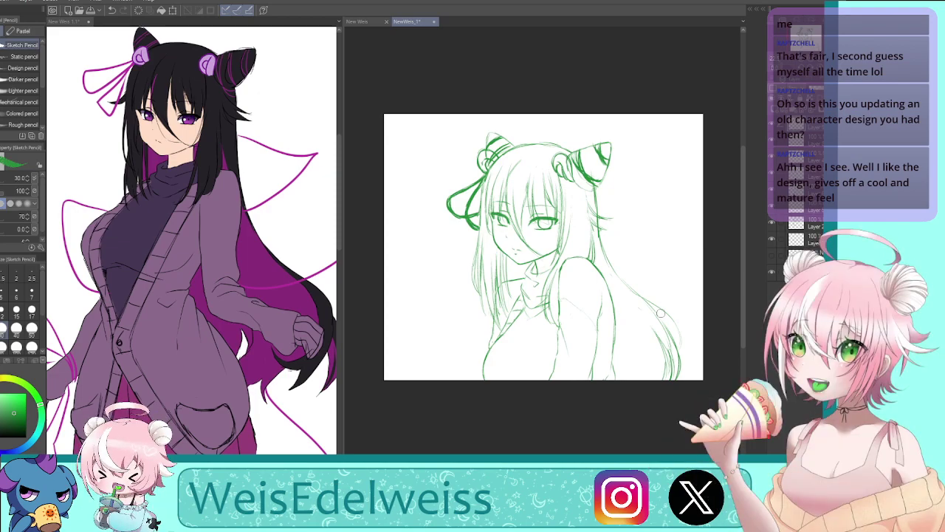
Sketch a pointed upper wing beside the hair below the larger horn and a small curved lower wing on the ribbon side
mouse_move(584, 217)
mouse_down()
mouse_move(621, 243)
mouse_move(645, 243)
mouse_move(634, 254)
mouse_up()
drag(641, 248, 615, 267)
mouse_move(598, 220)
mouse_down()
mouse_move(612, 236)
mouse_move(652, 246)
mouse_up()
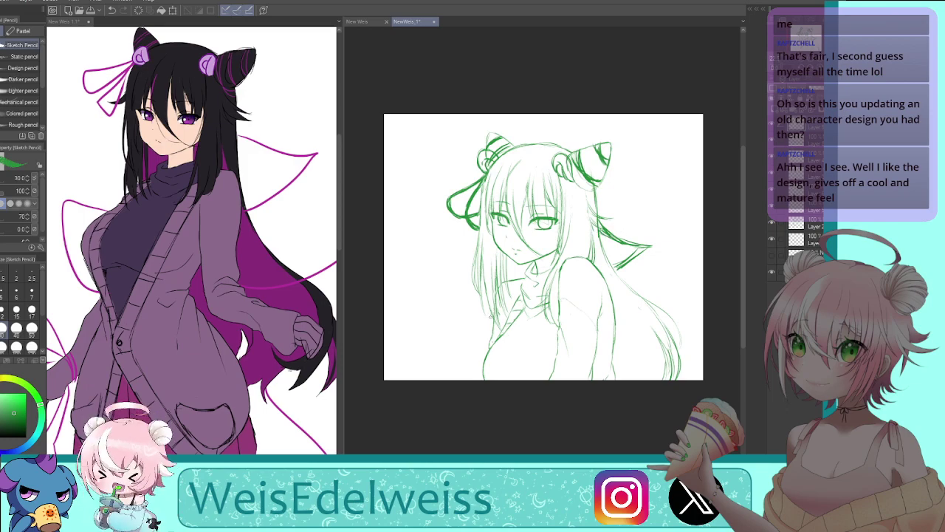
mouse_move(485, 317)
mouse_down()
mouse_move(447, 319)
mouse_move(482, 328)
mouse_move(490, 339)
mouse_move(480, 322)
mouse_move(486, 330)
mouse_move(433, 315)
mouse_up()
drag(433, 315, 491, 337)
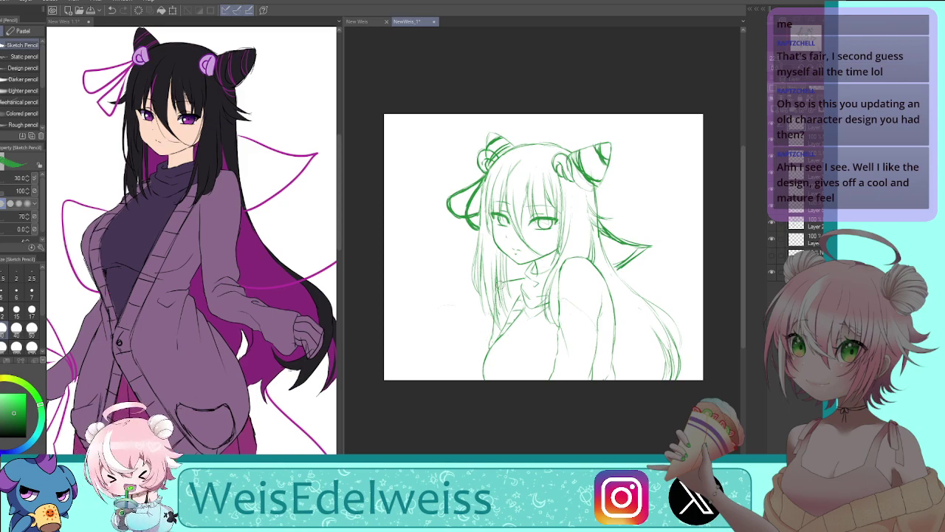
mouse_move(478, 318)
mouse_down()
mouse_move(453, 310)
mouse_move(476, 342)
mouse_move(493, 347)
mouse_move(453, 319)
mouse_move(461, 329)
mouse_move(491, 345)
mouse_up()
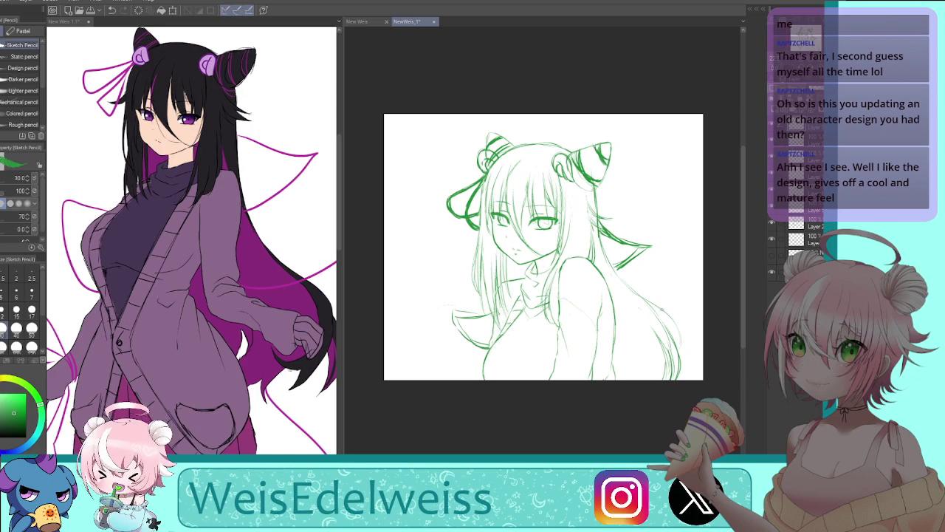
Sketch a narrow looped wing tip with a long curved edge over the lower hair on the larger horn's side
mouse_move(662, 309)
mouse_down()
mouse_move(678, 292)
mouse_move(618, 372)
mouse_up()
mouse_move(659, 314)
mouse_down()
mouse_move(678, 292)
mouse_move(615, 370)
mouse_up()
mouse_move(672, 308)
mouse_down()
mouse_move(684, 294)
mouse_move(662, 312)
mouse_move(678, 302)
mouse_up()
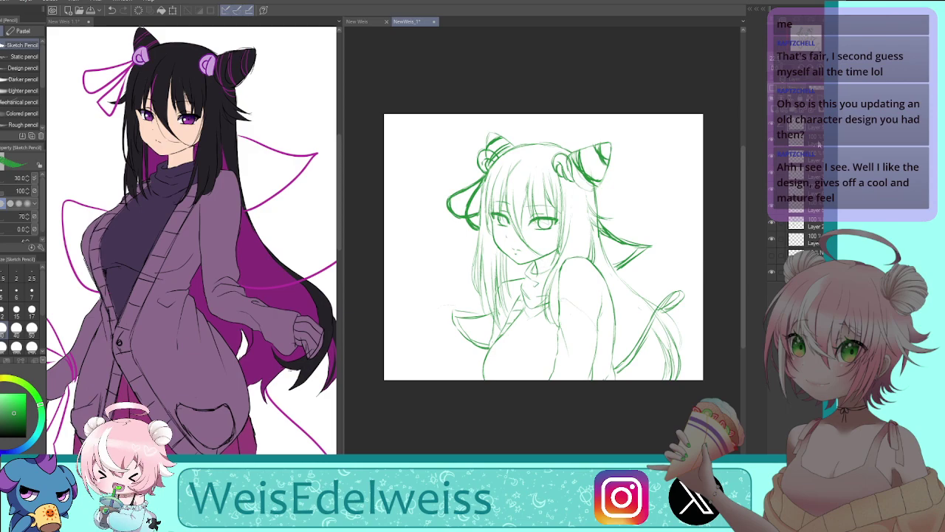
Mirror the canvas to strengthen the ribbon-side lower wing and reshape the looped wing's long edge into a smoother curve
key(h)
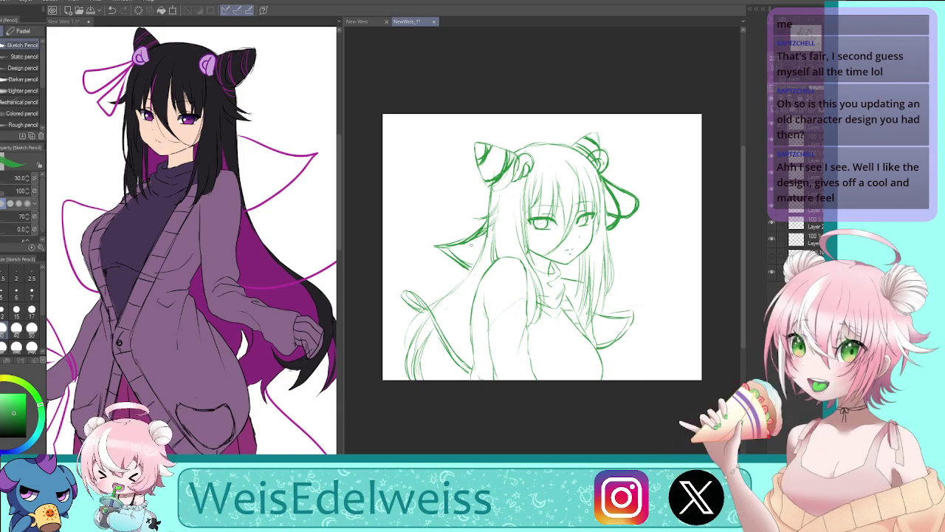
mouse_move(593, 311)
mouse_down()
mouse_move(633, 315)
mouse_move(614, 344)
mouse_up()
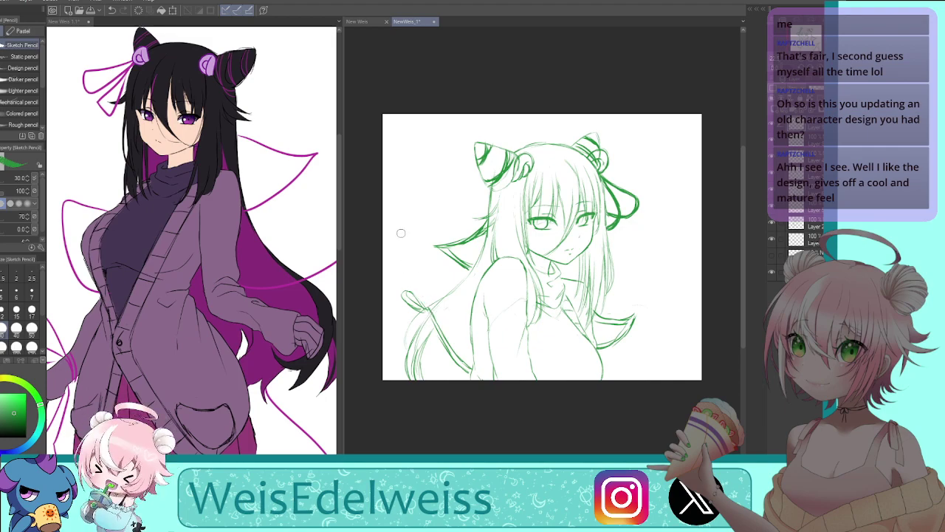
mouse_move(407, 291)
mouse_down()
mouse_move(422, 297)
mouse_move(465, 372)
mouse_up()
mouse_move(431, 320)
mouse_down()
mouse_move(469, 375)
mouse_move(443, 331)
mouse_move(471, 360)
mouse_up()
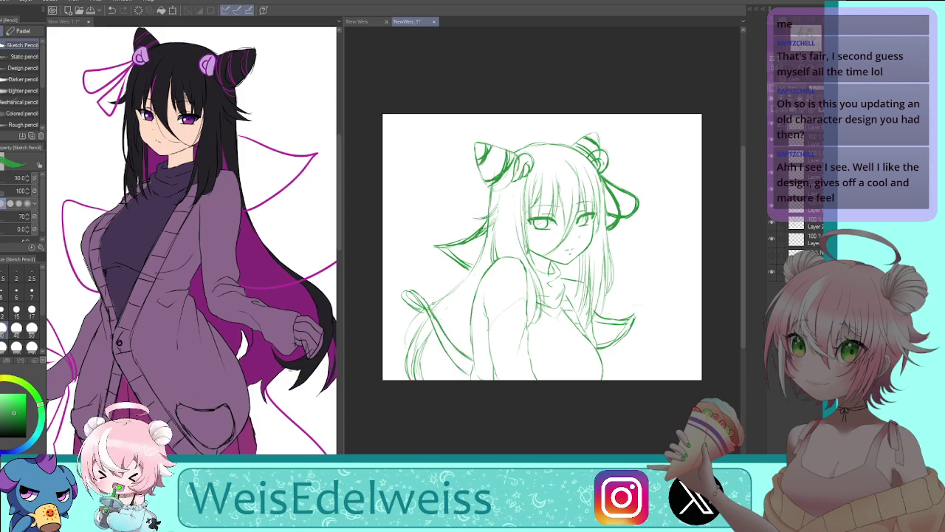
key(h)
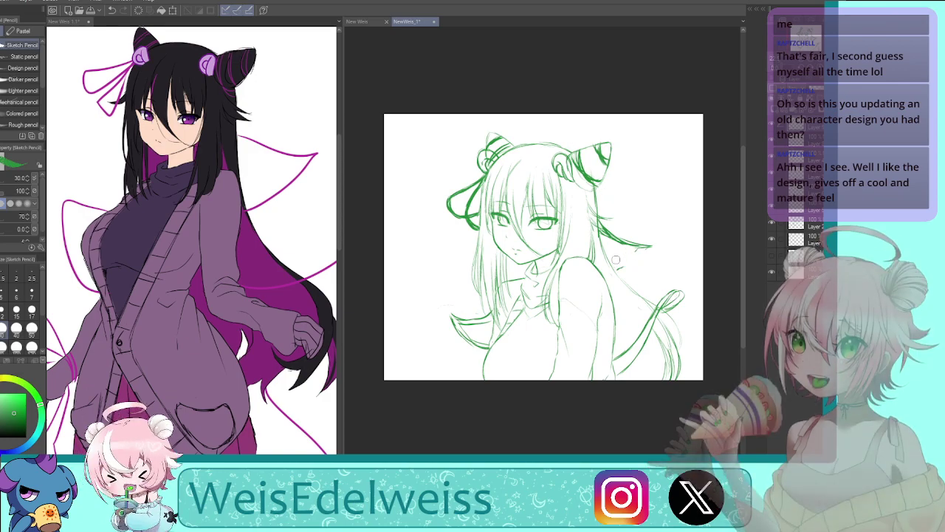
Erase the pointed upper wing below the larger horn and sketch a slimmer, upward-curving one in its place
drag(624, 263, 616, 268)
drag(602, 222, 625, 242)
key(ctrl+z)
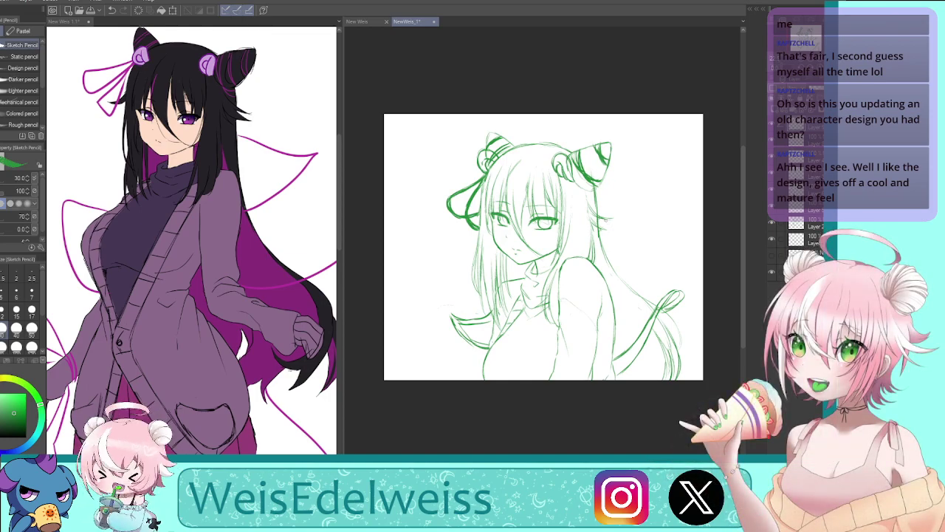
key(h)
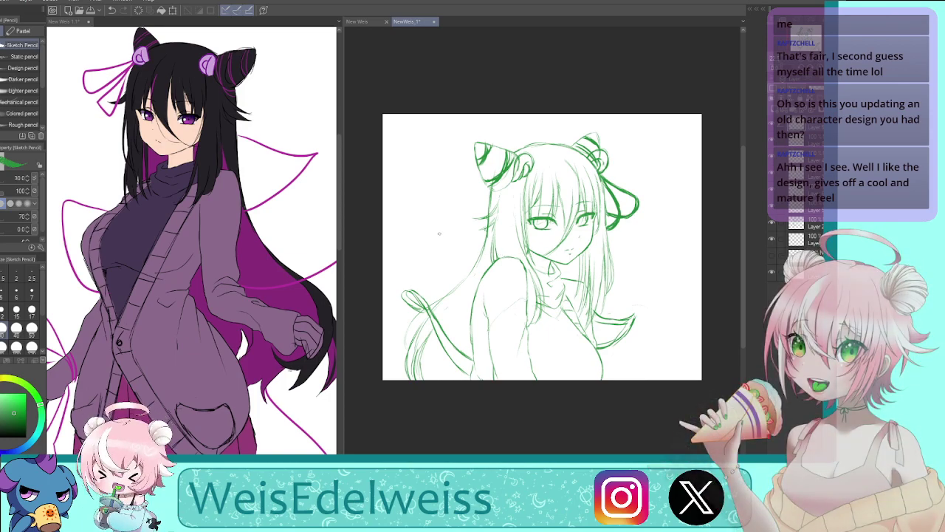
mouse_move(479, 235)
mouse_down()
mouse_move(445, 231)
mouse_move(484, 255)
mouse_up()
key(h)
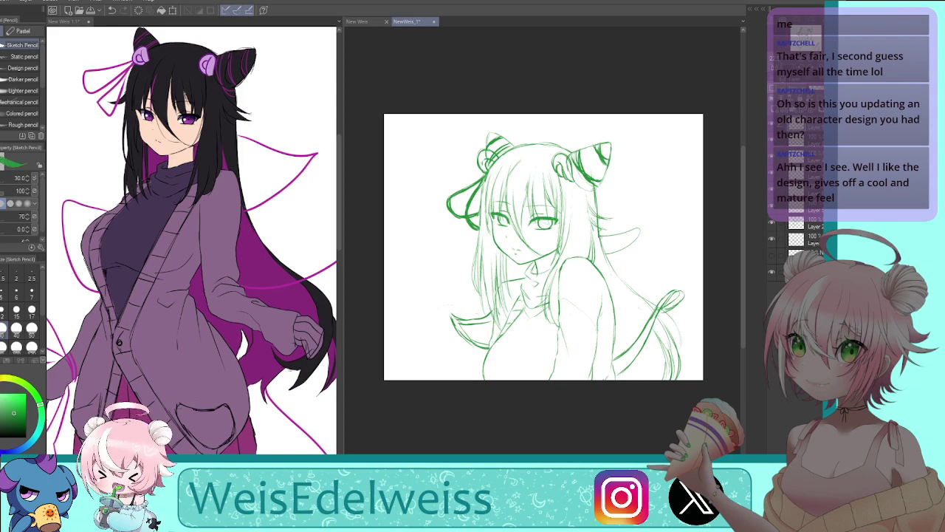
drag(599, 241, 633, 233)
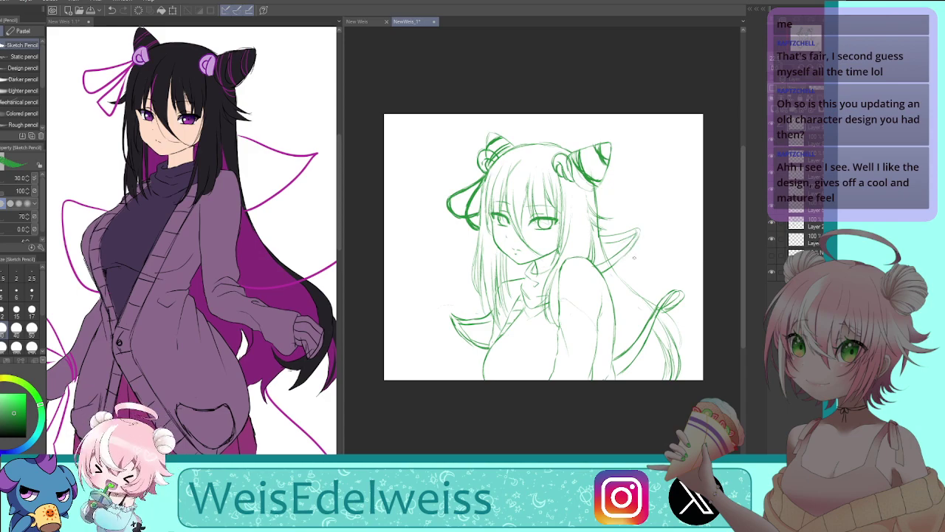
Redraw the slim upper wing's edges with darker lines, lowering its upper edge below the hair strands
key(h)
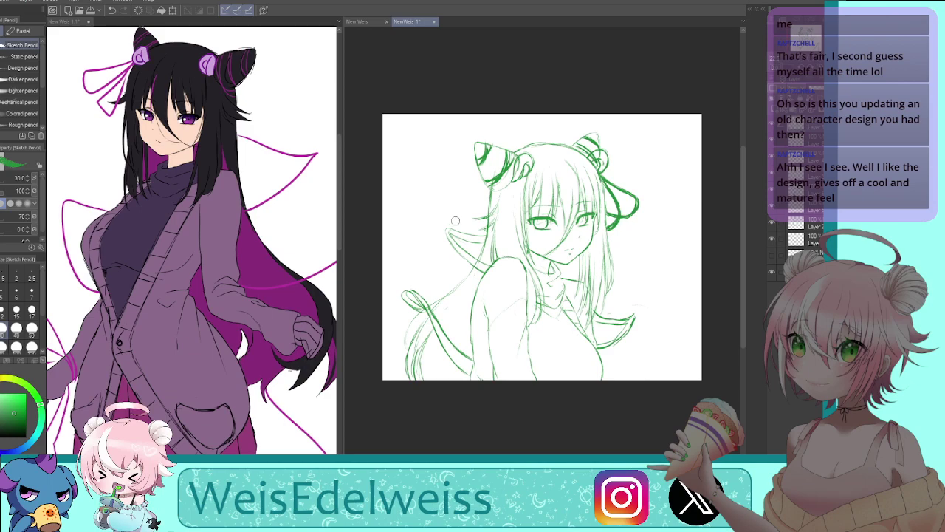
drag(452, 231, 470, 242)
drag(450, 230, 486, 237)
key(h)
drag(601, 237, 627, 231)
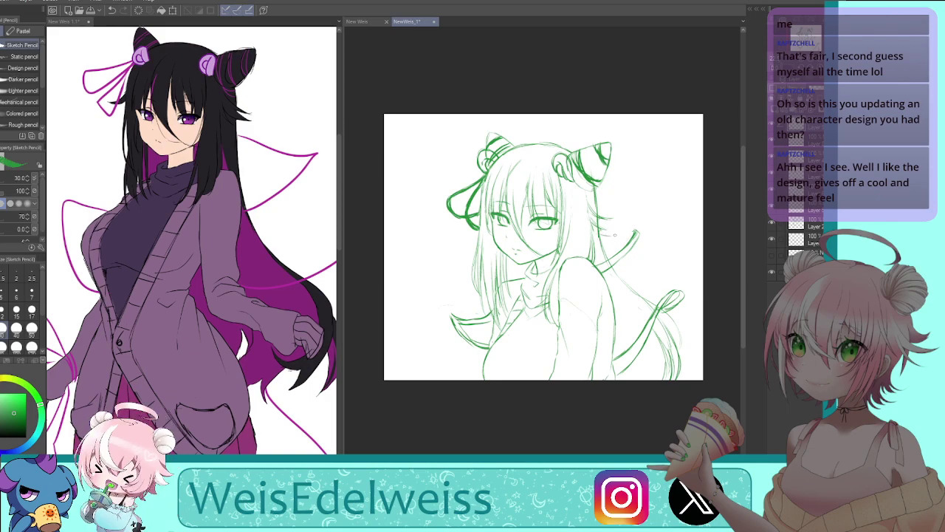
drag(620, 236, 631, 234)
Erase the lower wing on the ribbon side and lightly sketch a wider, upturned replacement beside the hair ends
mouse_move(490, 308)
mouse_down()
mouse_move(447, 314)
mouse_move(456, 329)
mouse_up()
drag(500, 323, 505, 309)
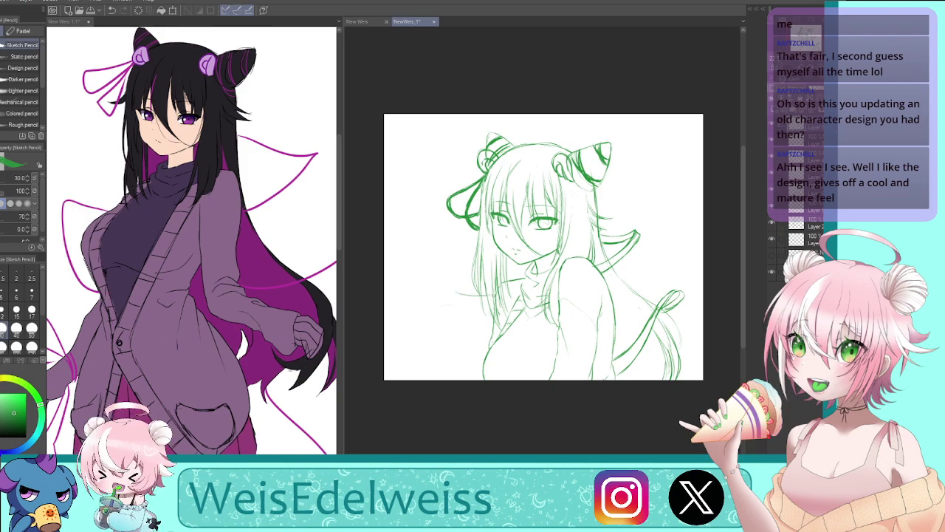
key(h)
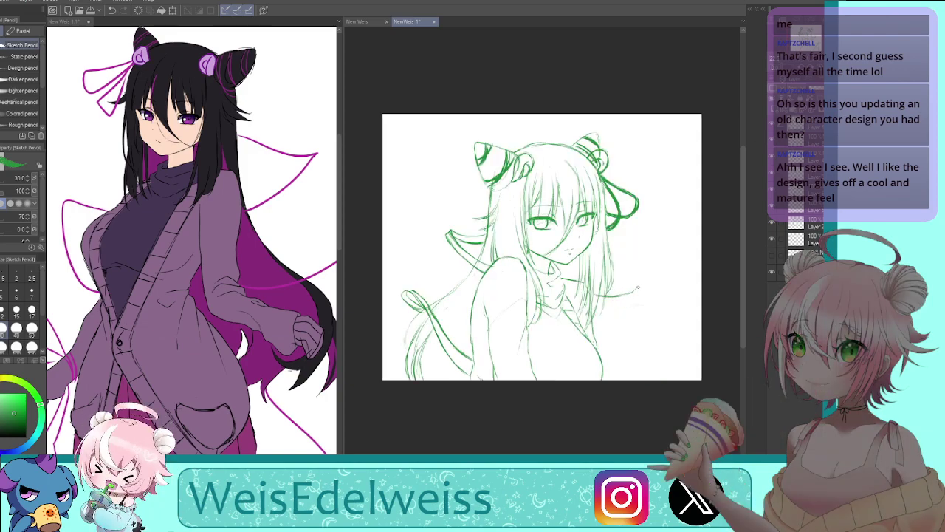
drag(639, 303, 601, 332)
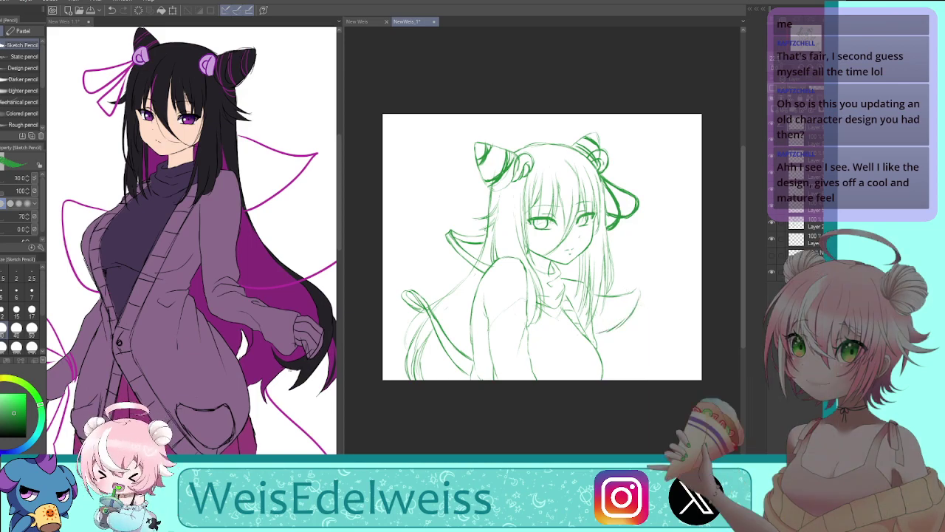
key(h)
Darken the edges of the upturned lower wing beside the hair ends on the ribbon side
mouse_move(450, 290)
mouse_down()
mouse_move(497, 293)
mouse_move(456, 310)
mouse_move(480, 330)
mouse_up()
drag(446, 302, 490, 334)
drag(446, 291, 497, 304)
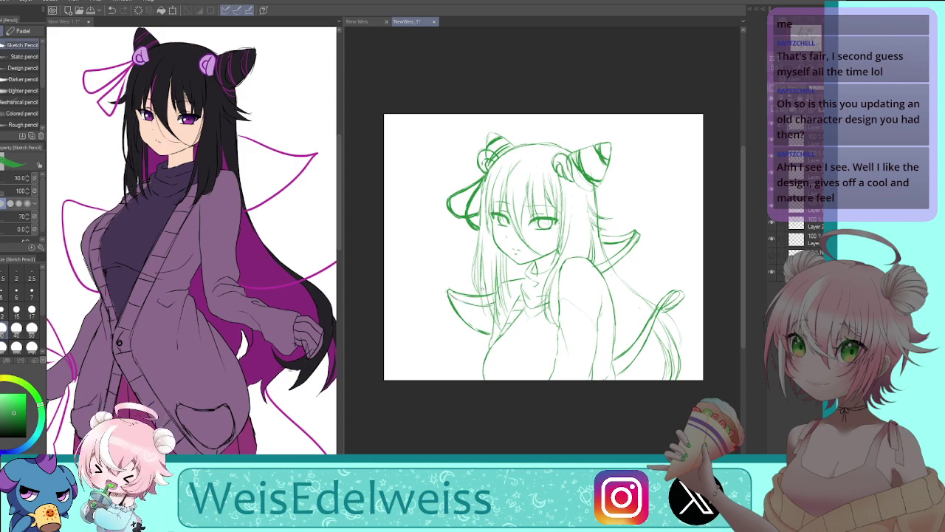
With the canvas rotated, draw a long arc linking the upper wing to the ribbon-side wing, and erase the part crossing the body
key(h)
mouse_move(617, 295)
mouse_down()
mouse_move(595, 317)
mouse_move(514, 330)
mouse_move(503, 326)
mouse_move(499, 300)
mouse_up()
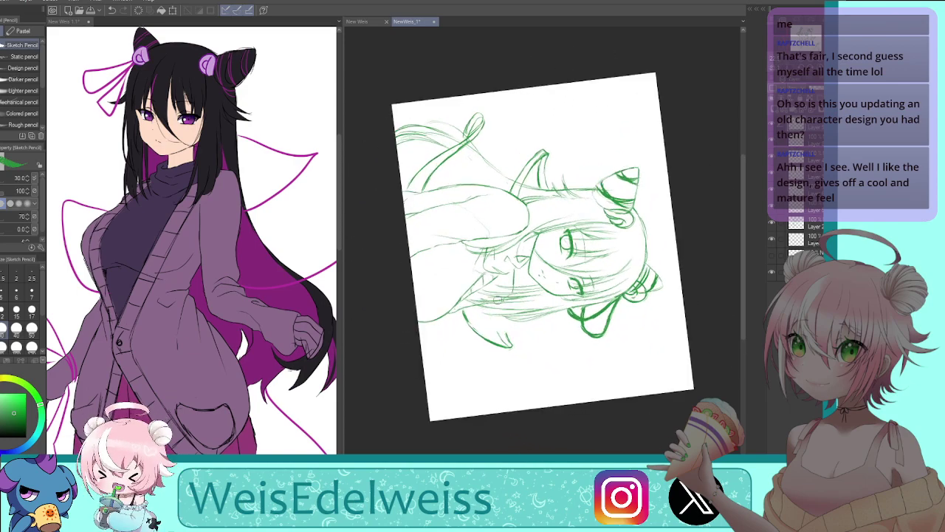
mouse_move(509, 195)
mouse_down()
mouse_move(497, 290)
mouse_move(512, 347)
mouse_up()
drag(525, 179, 504, 291)
drag(507, 240, 515, 341)
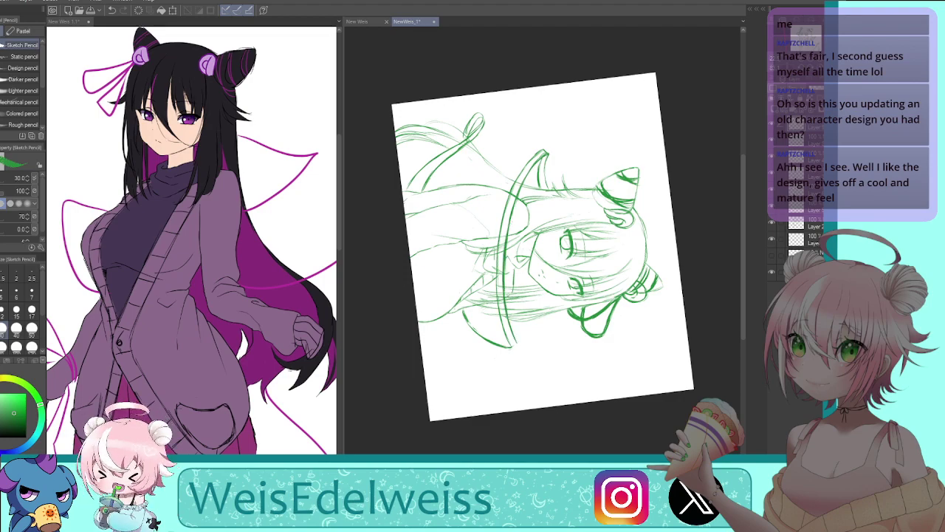
key(h)
key(ctrl+at)
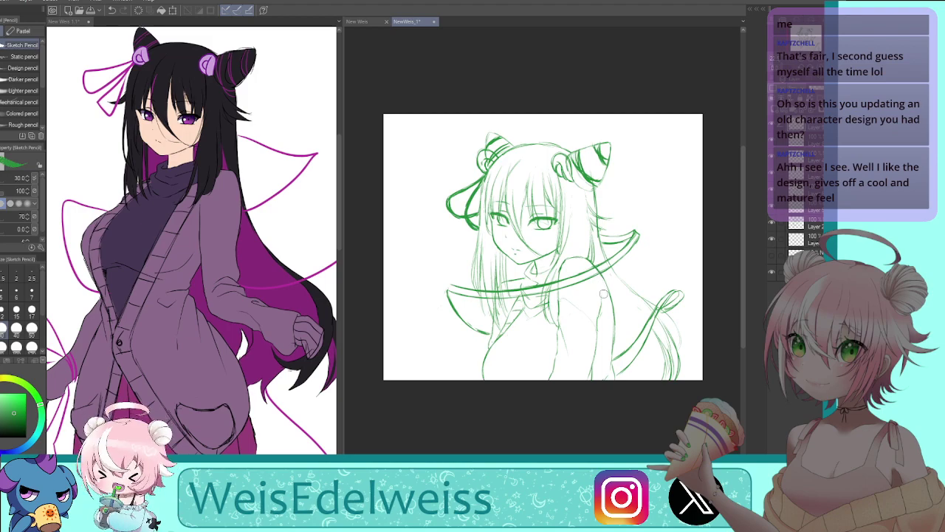
mouse_move(592, 270)
mouse_down()
mouse_move(580, 282)
mouse_move(570, 276)
mouse_move(500, 298)
mouse_up()
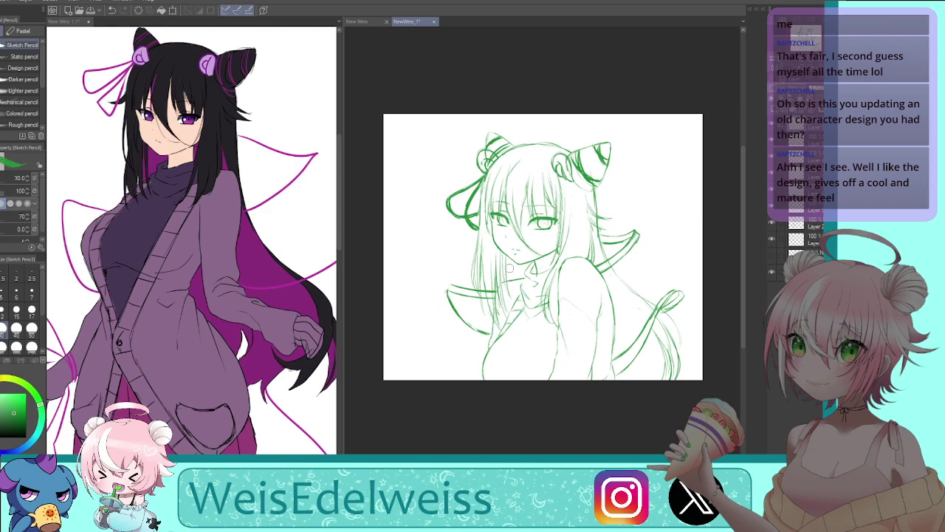
Redraw the ribbon-side wing's pointed tip and lower edge as a narrow double line reaching the hair
drag(444, 292, 485, 334)
mouse_move(443, 289)
mouse_down()
mouse_move(487, 327)
mouse_move(474, 323)
mouse_up()
drag(449, 291, 494, 325)
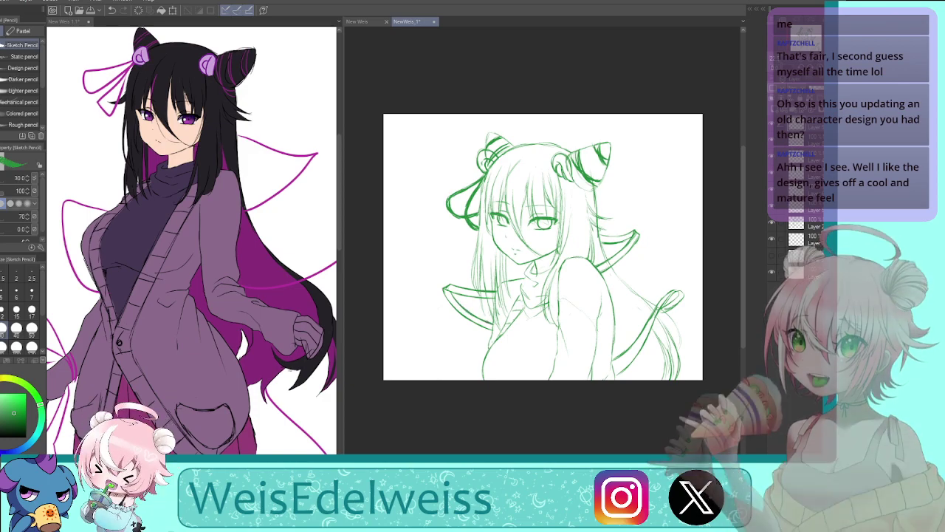
Erase the looped lower wing over the long hair below the larger horn and check the sketch with the canvas mirrored and tilted
mouse_move(662, 304)
mouse_down()
mouse_move(673, 306)
mouse_move(622, 359)
mouse_move(635, 325)
mouse_up()
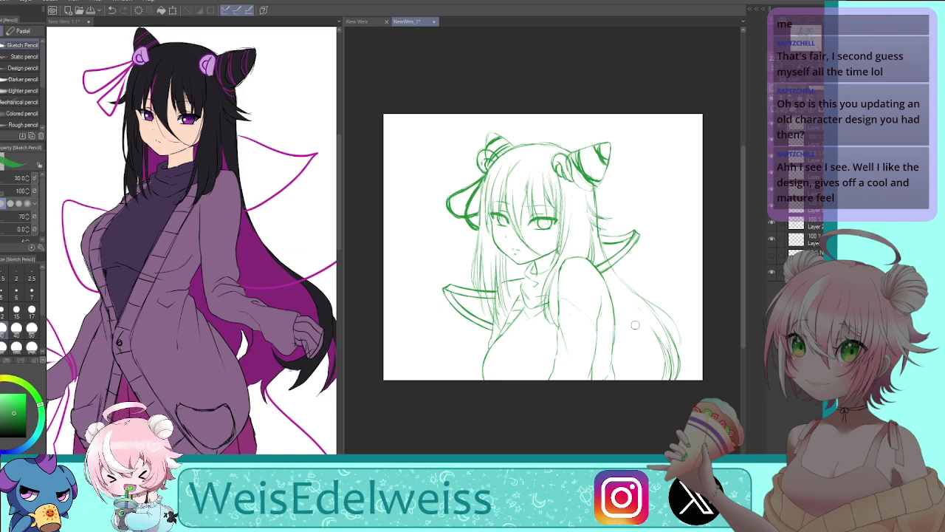
key(h)
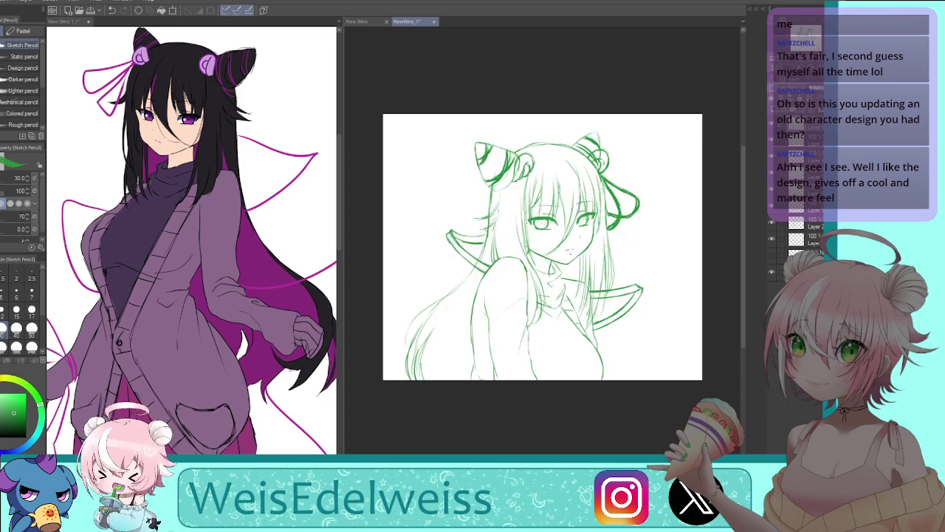
mouse_move(621, 169)
mouse_down()
mouse_move(649, 217)
mouse_move(645, 290)
mouse_move(611, 334)
mouse_move(652, 257)
mouse_move(630, 180)
mouse_up()
key(h)
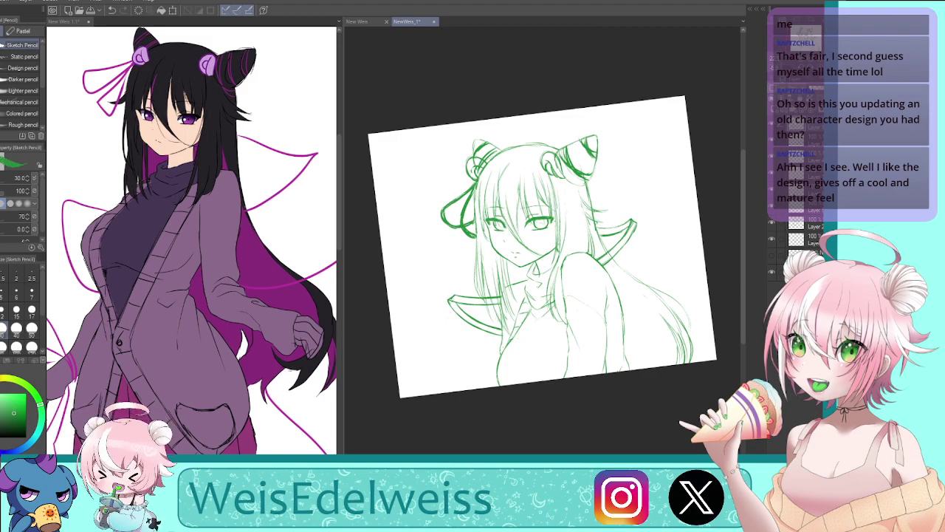
key(ctrl+at)
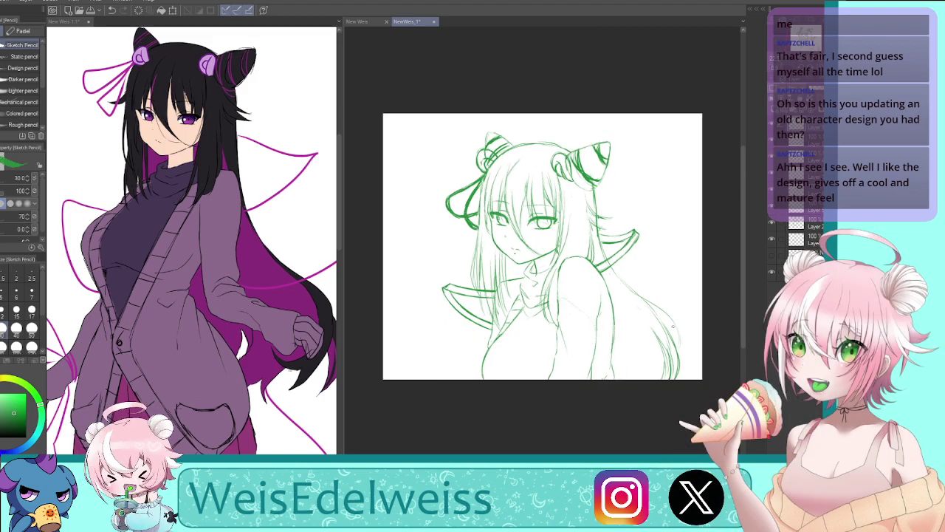
Try a broad replacement wing over the long hair, darkening its lower curve and extending its pointed tip toward the canvas edge
mouse_move(627, 331)
mouse_down()
mouse_move(668, 324)
mouse_move(681, 344)
mouse_move(617, 373)
mouse_up()
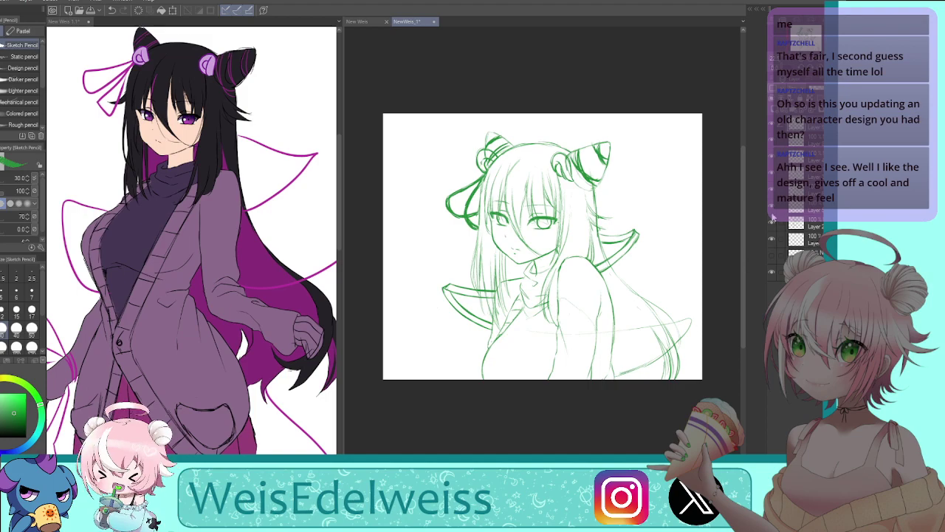
click(812, 68)
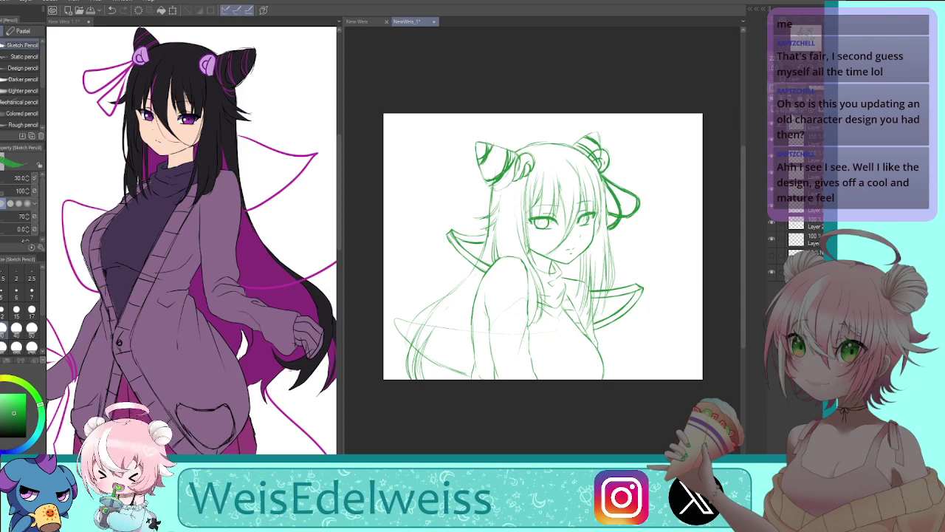
mouse_move(576, 331)
mouse_down()
mouse_move(418, 324)
mouse_move(415, 350)
mouse_move(453, 370)
mouse_up()
drag(413, 338, 474, 370)
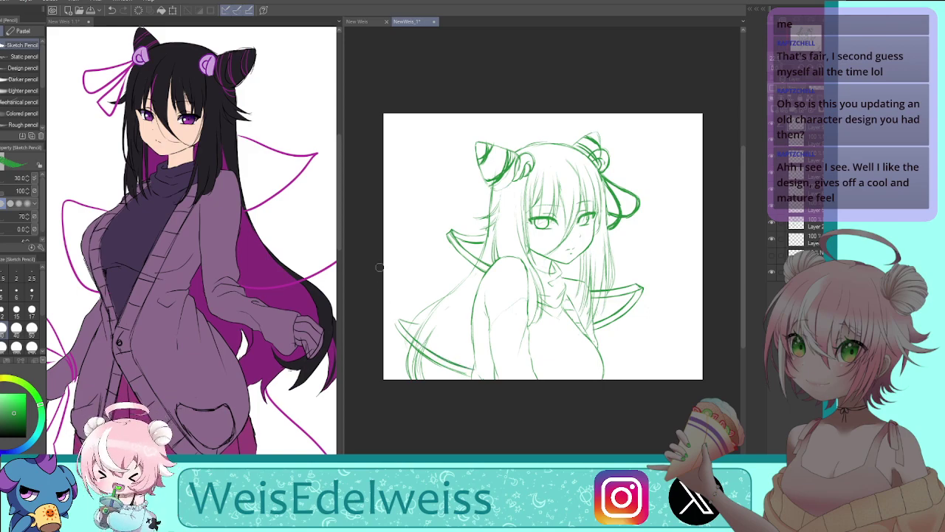
key(h)
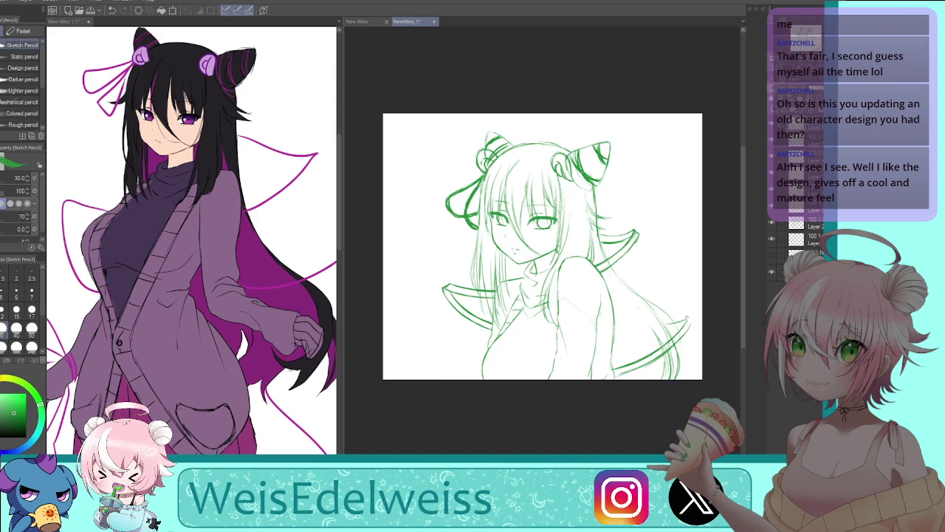
mouse_move(687, 320)
mouse_down()
mouse_move(684, 335)
mouse_move(688, 320)
mouse_up()
drag(695, 319, 652, 362)
drag(689, 317, 696, 318)
click(822, 68)
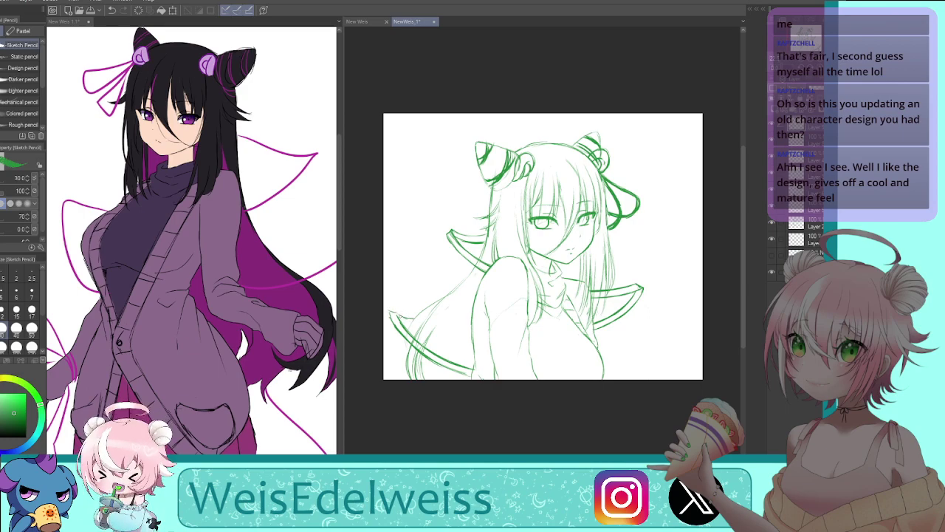
Try reshaping the replacement wing into a lower, more curved sweep, checking it mirrored, and erase it
mouse_move(392, 303)
mouse_down()
mouse_move(394, 322)
mouse_move(421, 349)
mouse_move(405, 339)
mouse_move(452, 369)
mouse_move(452, 337)
mouse_up()
mouse_move(398, 315)
mouse_down()
mouse_move(405, 347)
mouse_move(393, 328)
mouse_move(429, 362)
mouse_move(461, 374)
mouse_up()
drag(408, 337, 480, 368)
drag(421, 360, 474, 375)
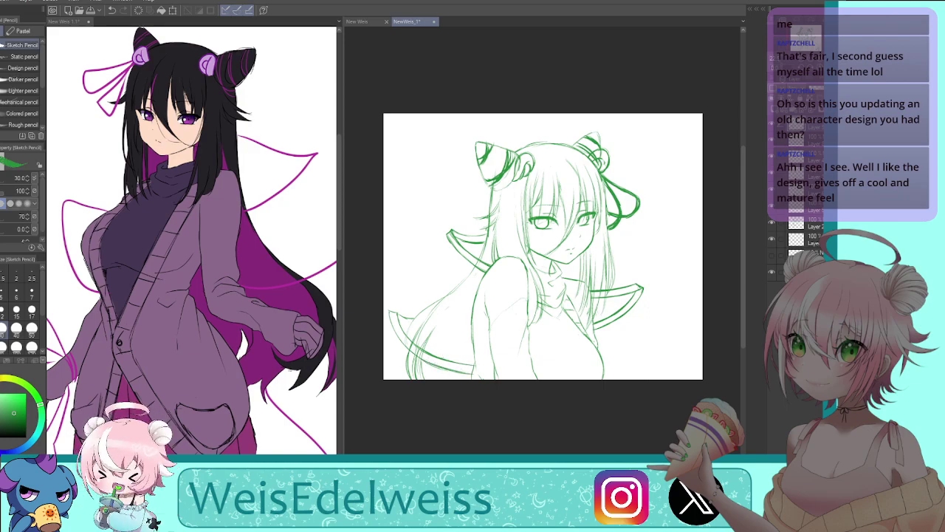
key(h)
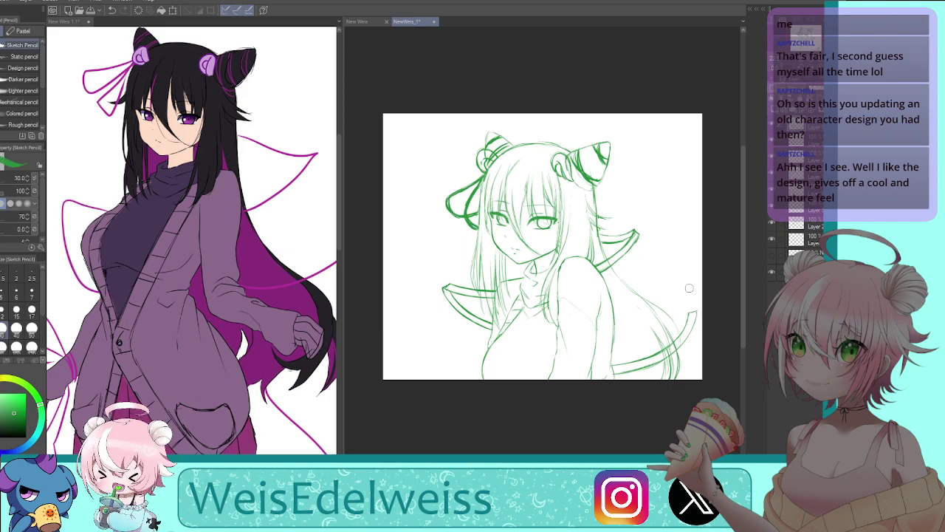
mouse_move(616, 368)
mouse_down()
mouse_move(671, 349)
mouse_move(692, 313)
mouse_up()
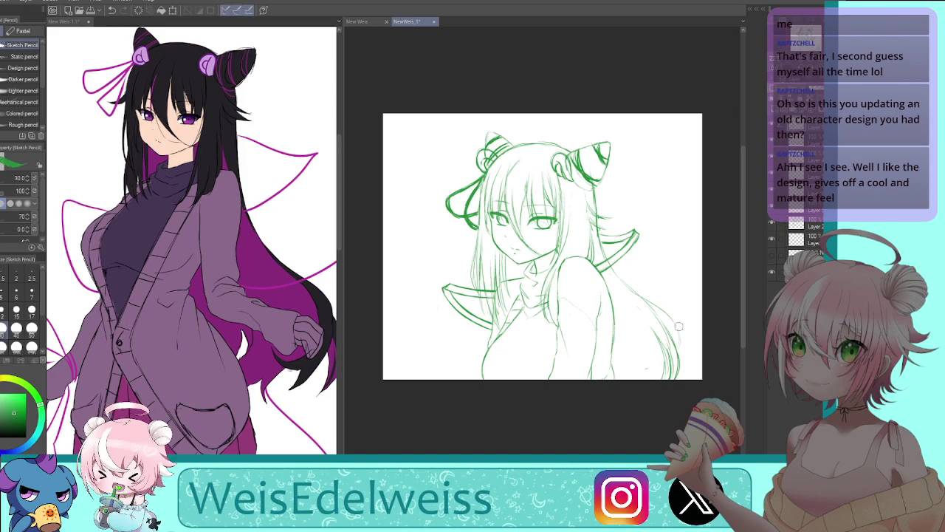
Sketch a faint guide arc across the chest and a steep, narrow looped wing over the long hair
mouse_move(524, 334)
mouse_down()
mouse_move(602, 333)
mouse_move(654, 323)
mouse_up()
drag(676, 297, 650, 349)
drag(553, 338, 585, 340)
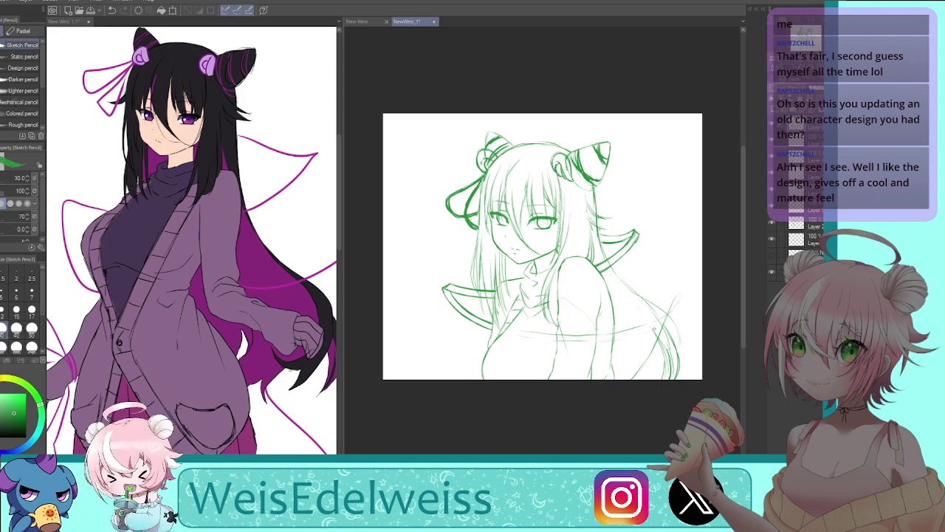
mouse_move(666, 321)
mouse_down()
mouse_move(687, 285)
mouse_move(671, 311)
mouse_move(681, 286)
mouse_move(666, 297)
mouse_move(627, 374)
mouse_up()
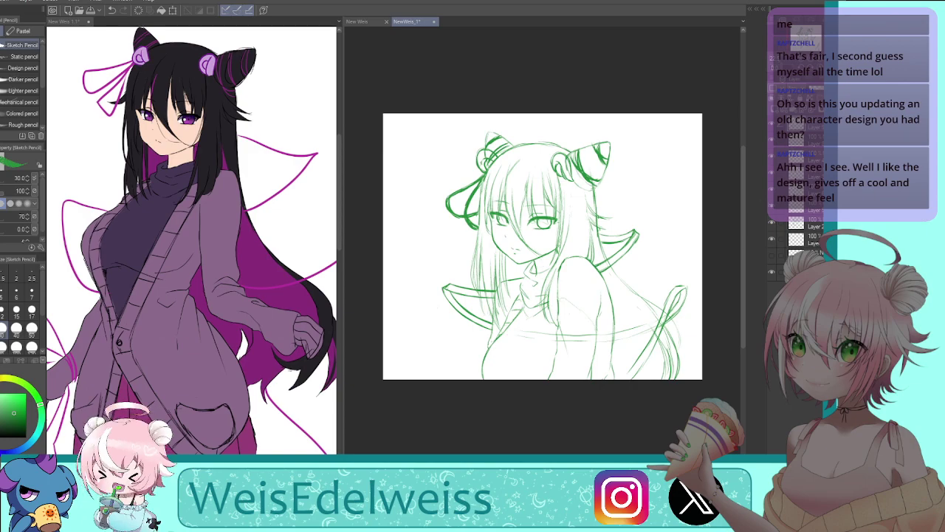
Extend the looped wing's long edges to the canvas's lower edge and erase the guide arc across the chest
key(h)
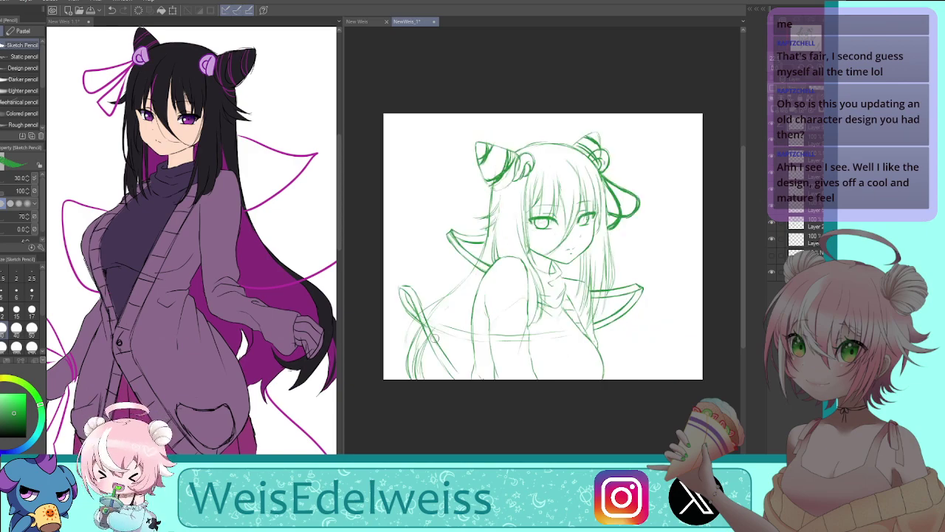
drag(432, 331, 463, 378)
drag(432, 336, 464, 379)
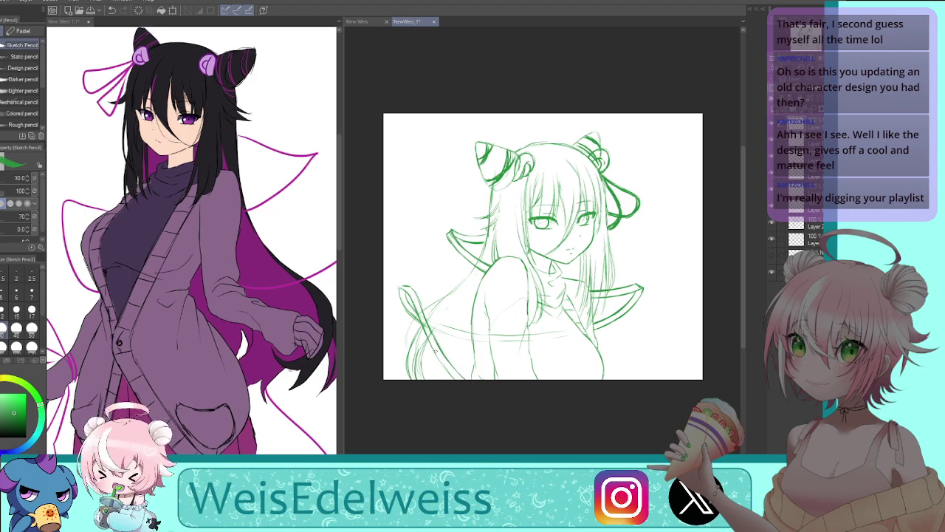
drag(431, 340, 454, 379)
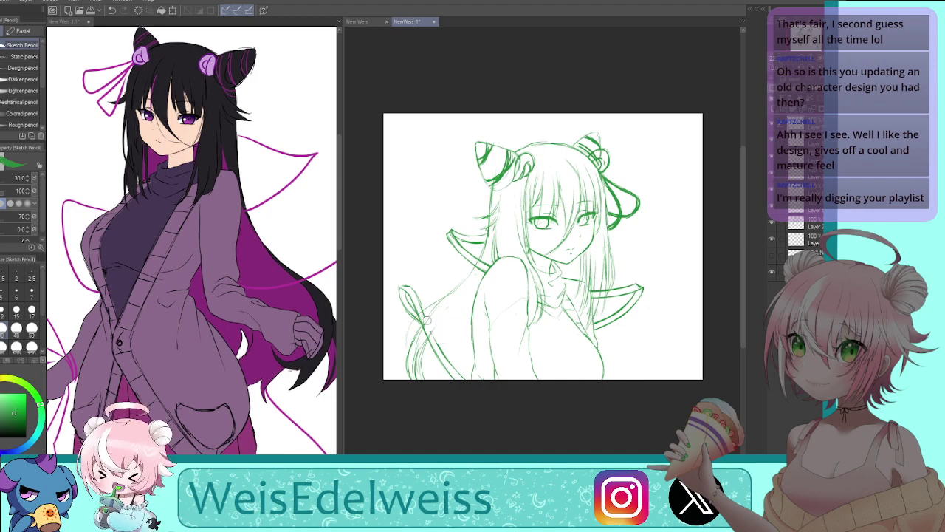
Clean up the inner edge and rounded loop at the looped wing's tip, comparing the shape in mirrored view
drag(415, 293, 443, 351)
mouse_move(406, 291)
mouse_down()
mouse_move(417, 312)
mouse_move(419, 299)
mouse_up()
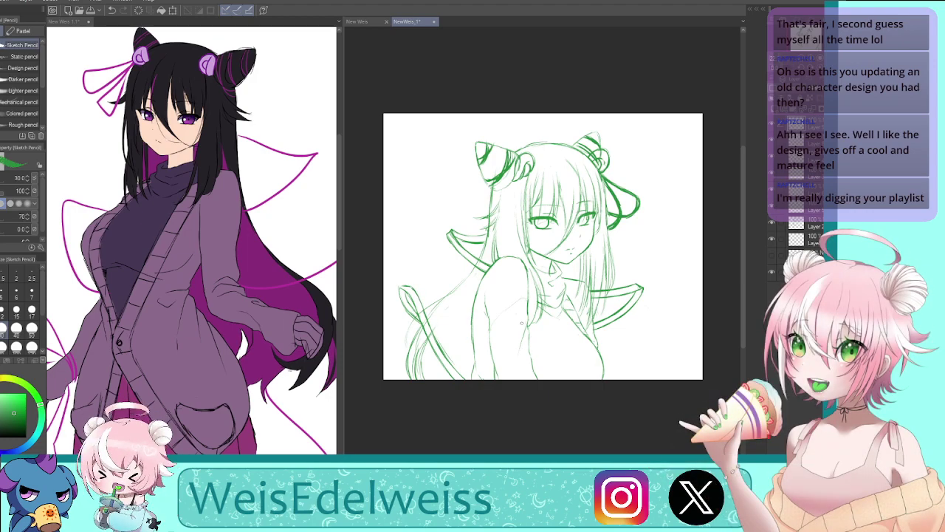
key(h)
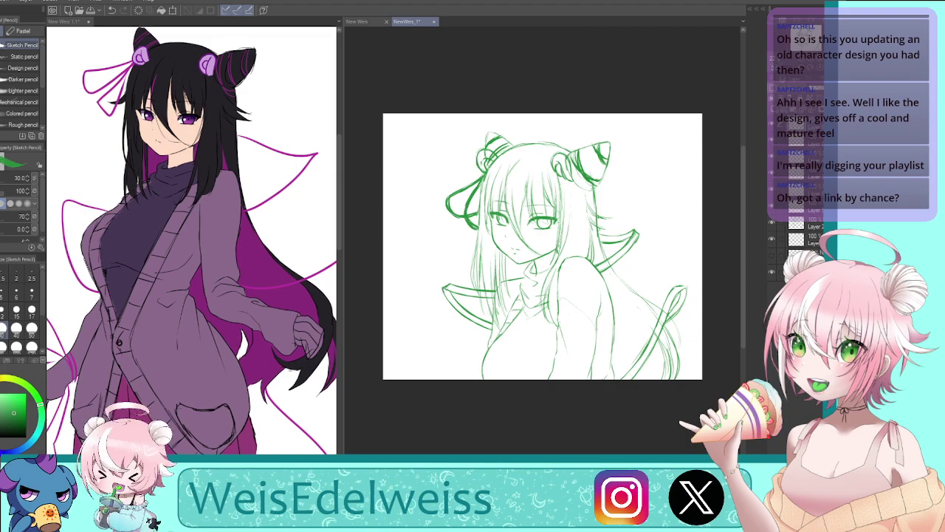
key(h)
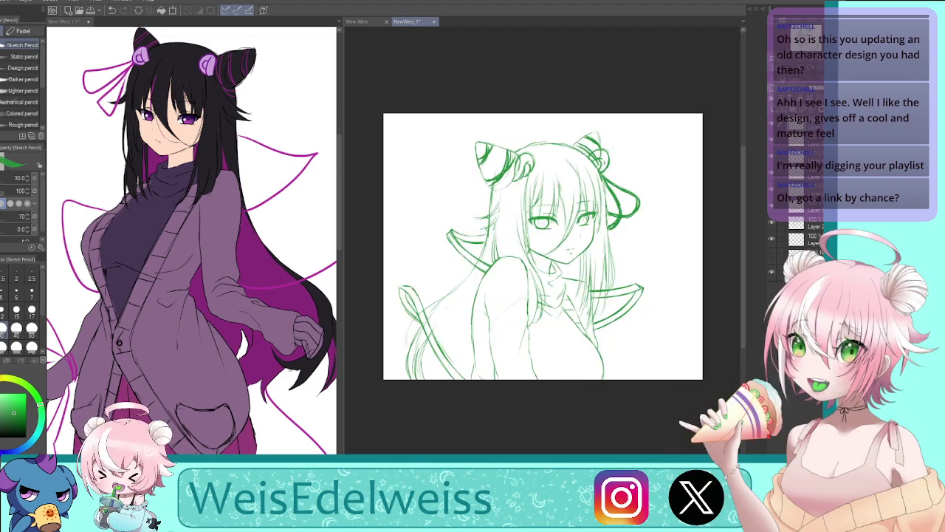
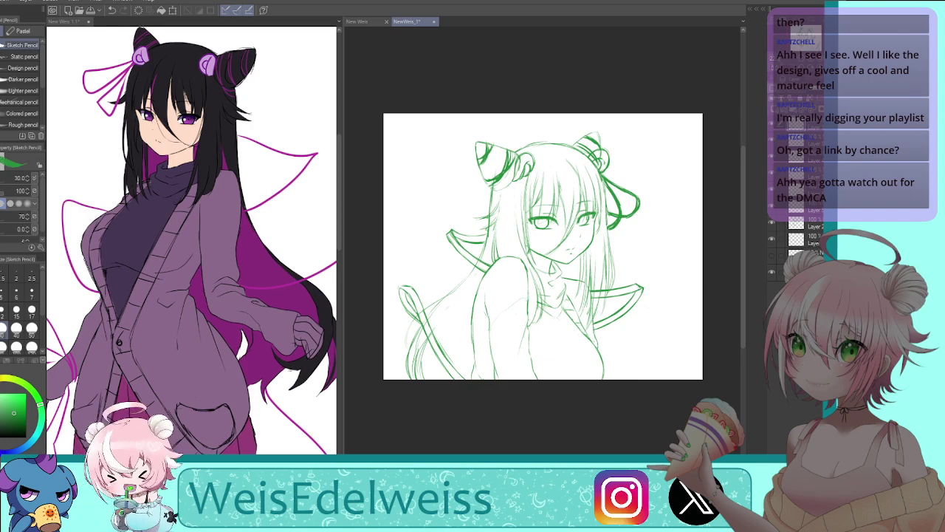
Lasso the looped wing and free-transform it, pulling its lower corners outward to stretch and broaden the shape
key(h)
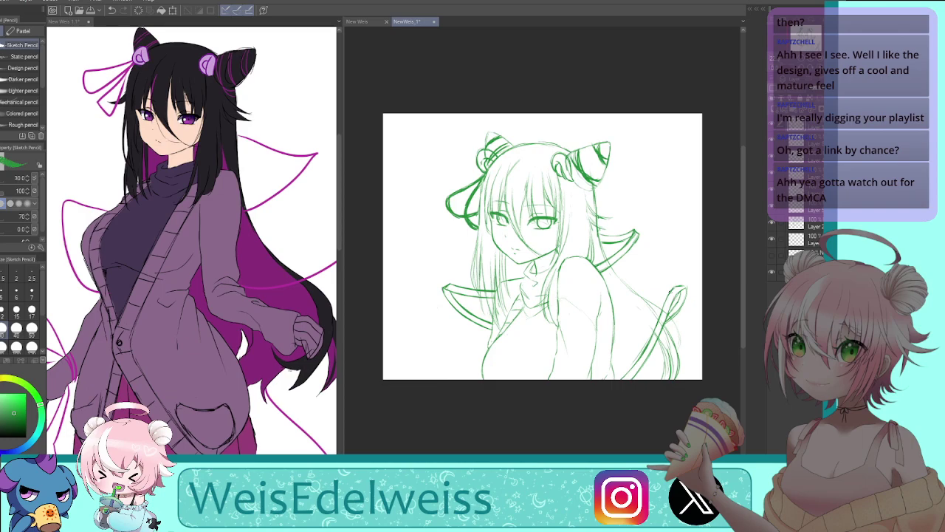
key(m)
mouse_move(700, 267)
mouse_down()
mouse_move(656, 269)
mouse_move(596, 363)
mouse_move(643, 399)
mouse_up()
key(ctrl+t)
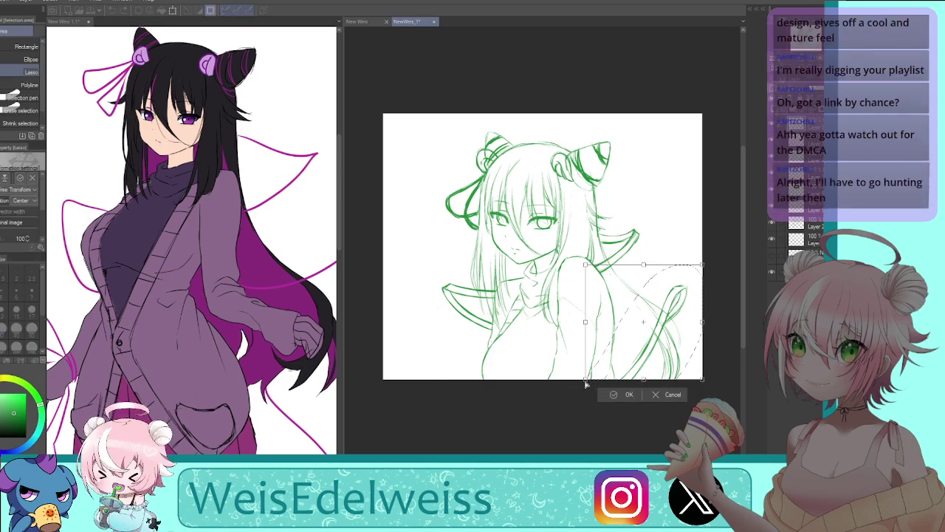
drag(584, 382, 537, 383)
key(h)
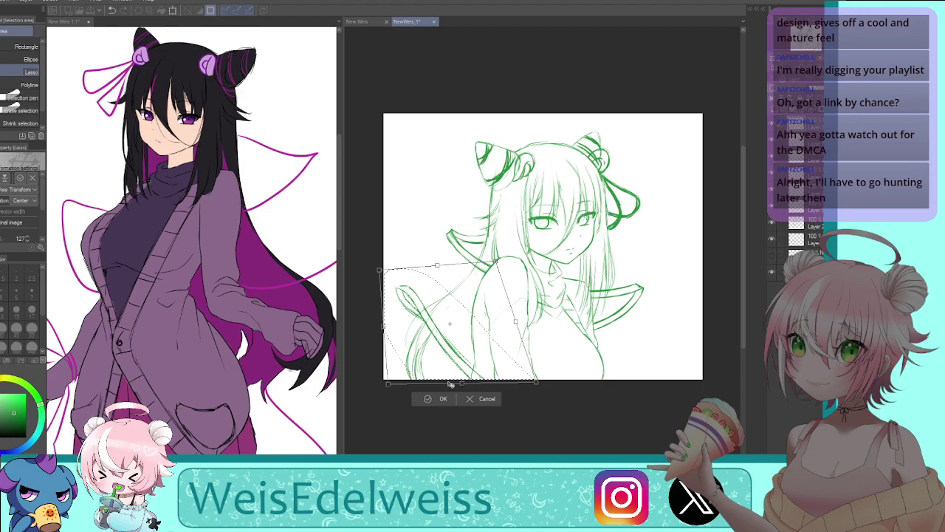
drag(388, 388, 362, 427)
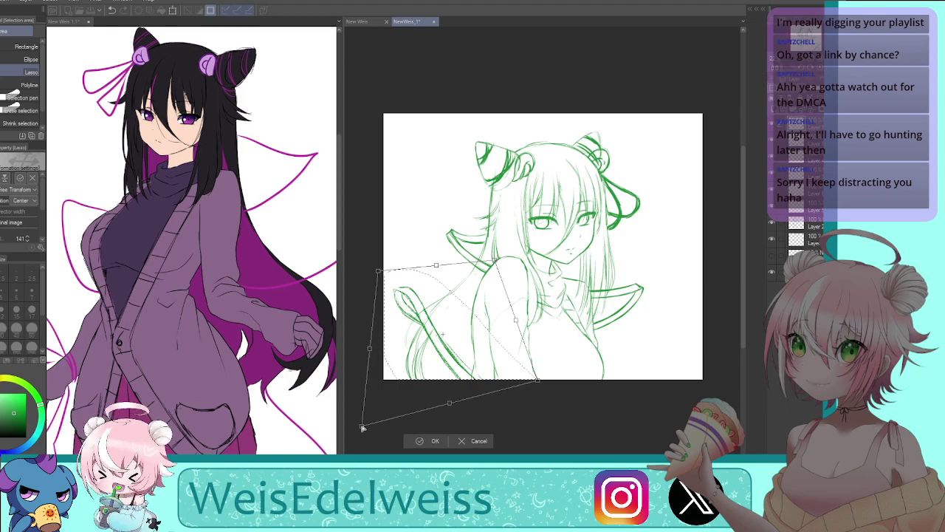
drag(496, 260, 500, 257)
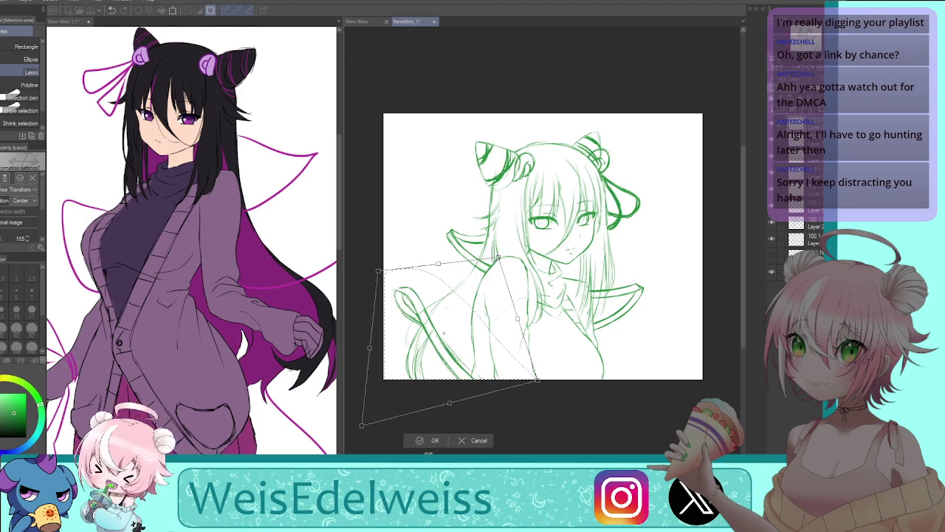
key(Return)
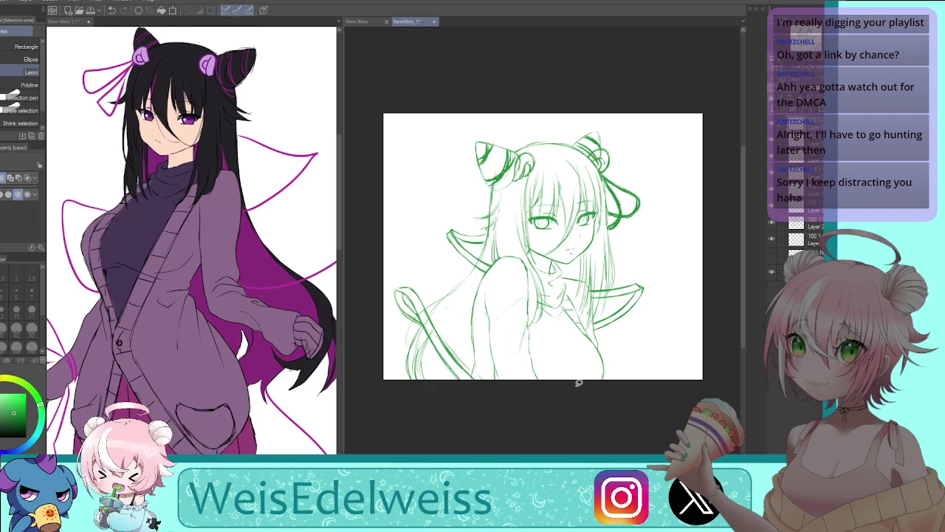
Lasso the short pointed wing beside the chest and free-transform it, stretching its lower corners slightly outward and checking the shape in mirrored view
key(h)
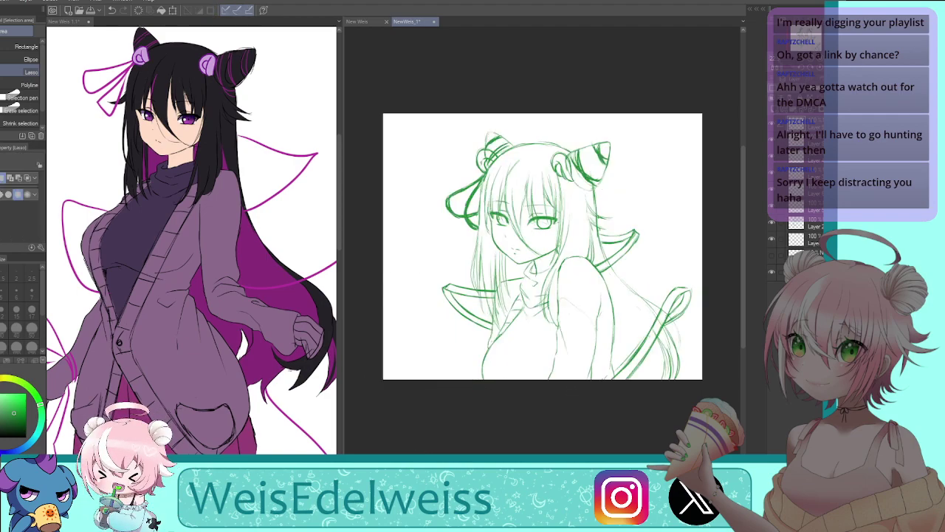
mouse_move(509, 280)
mouse_down()
mouse_move(475, 349)
mouse_move(518, 286)
mouse_up()
key(ctrl+t)
drag(423, 355, 417, 362)
key(h)
drag(674, 299, 657, 332)
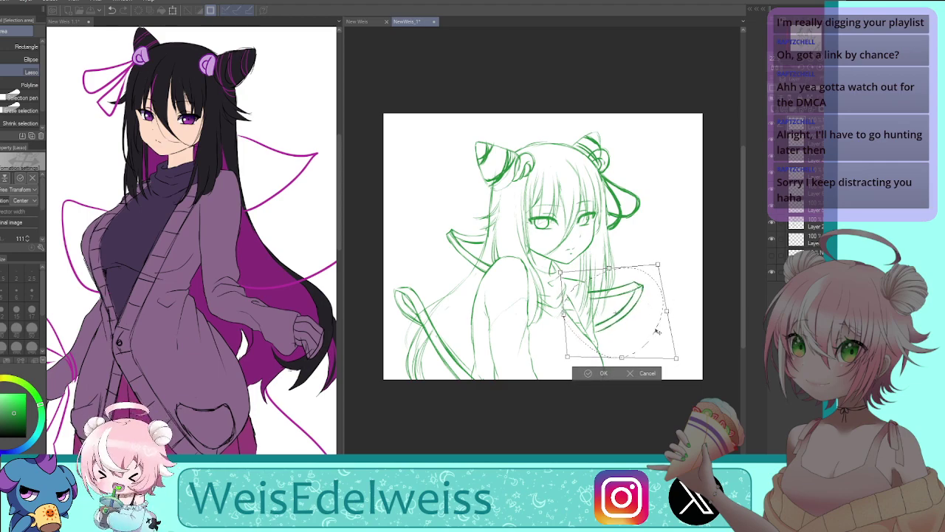
drag(567, 357, 560, 363)
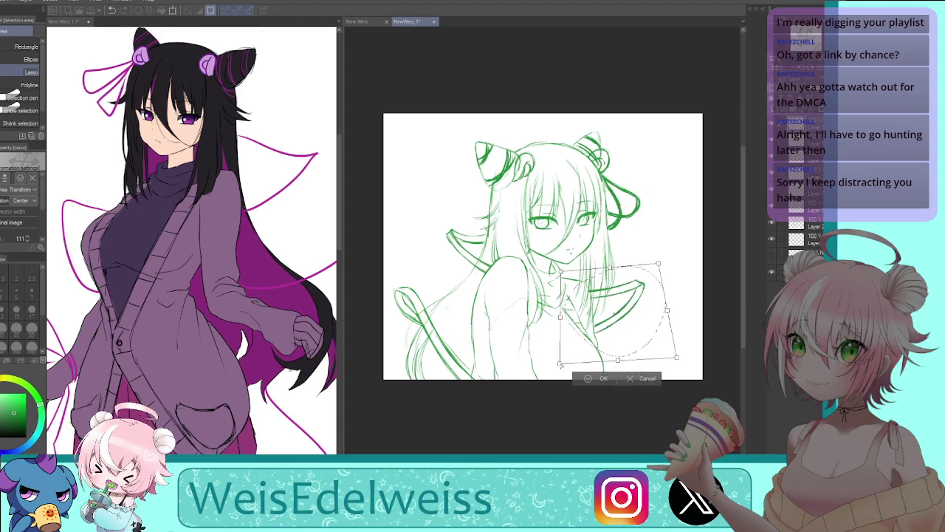
drag(628, 321, 630, 323)
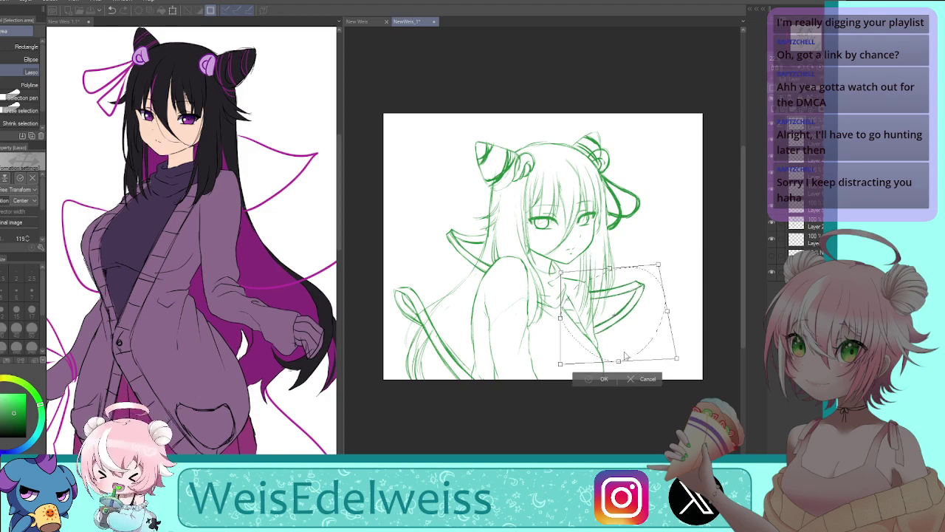
key(Return)
key(ctrl+d)
Lasso the upper wing behind the shoulder and free-transform it, pulling its upper outer corner outward to enlarge the wing
key(h)
mouse_move(637, 219)
mouse_down()
mouse_move(590, 215)
mouse_move(625, 288)
mouse_up()
key(ctrl+t)
drag(661, 213, 678, 192)
drag(677, 244, 681, 244)
key(h)
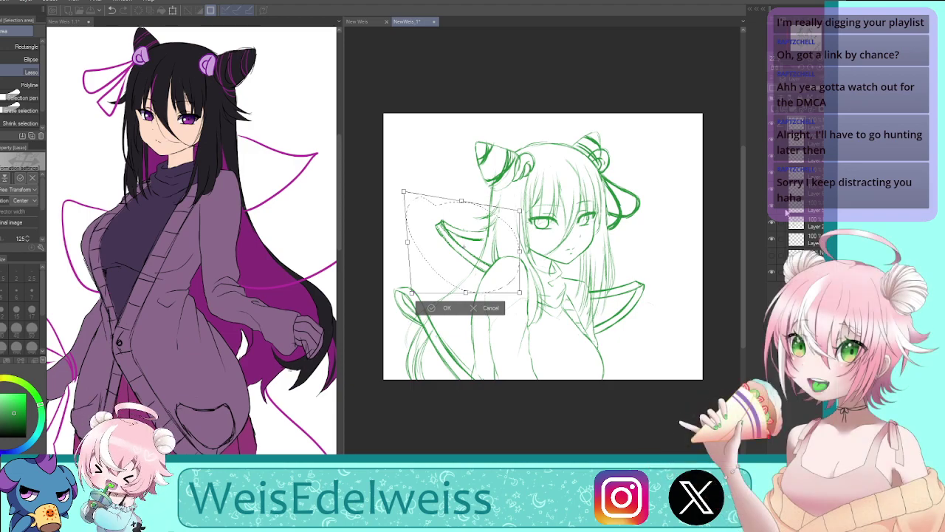
Lower the shoulder wing's base corners and fine-tune its upper corners against the mirrored view, then apply the transform and deselect
drag(547, 273, 548, 275)
drag(462, 295, 460, 302)
drag(502, 277, 512, 310)
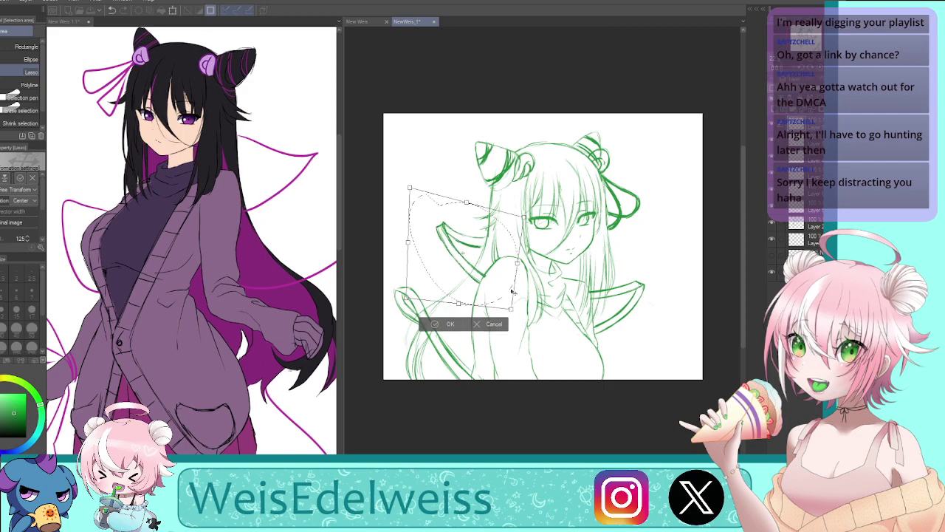
drag(526, 219, 532, 218)
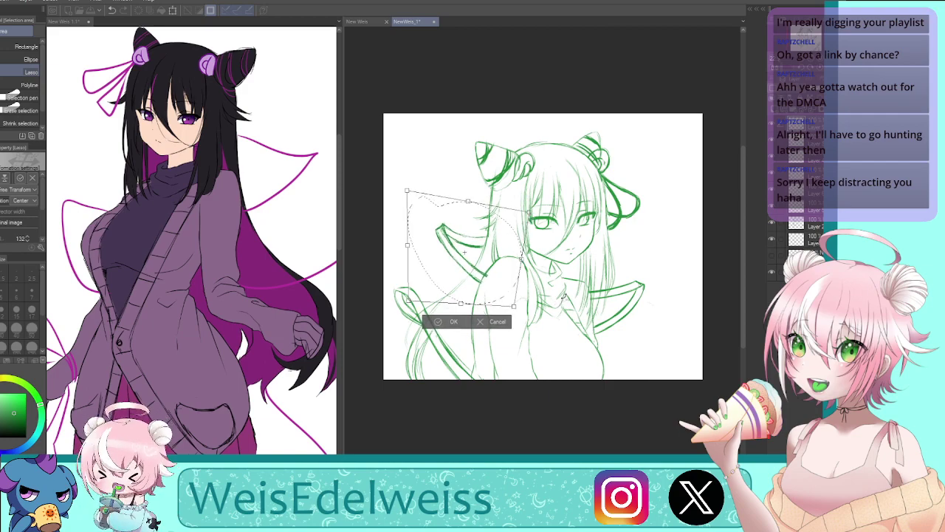
key(h)
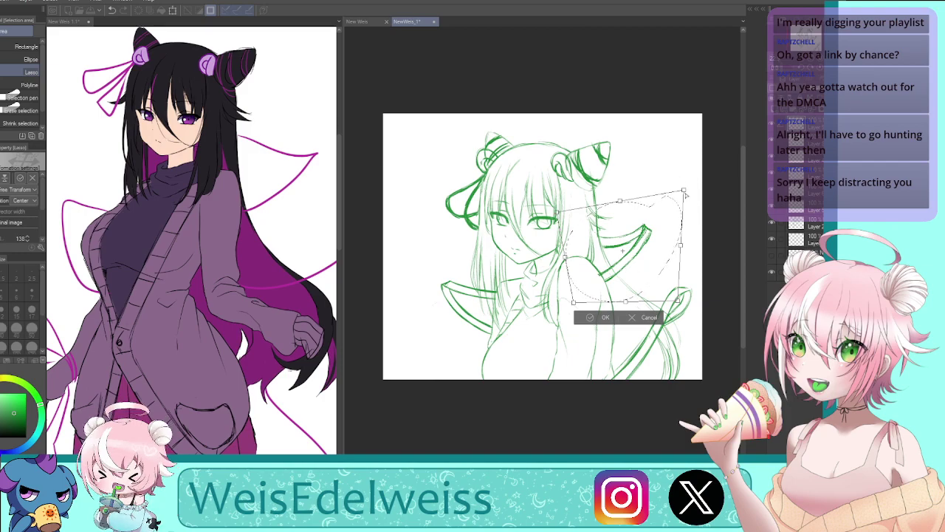
drag(686, 194, 683, 196)
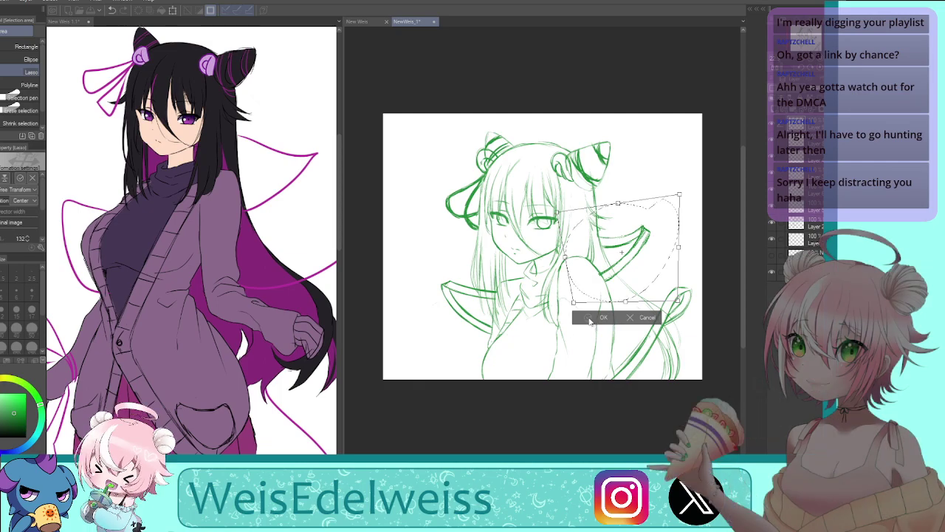
key(Return)
key(ctrl+d)
Lasso the pointed wing beside the chest again and free-transform it, extending its lower corners outward and downward
key(h)
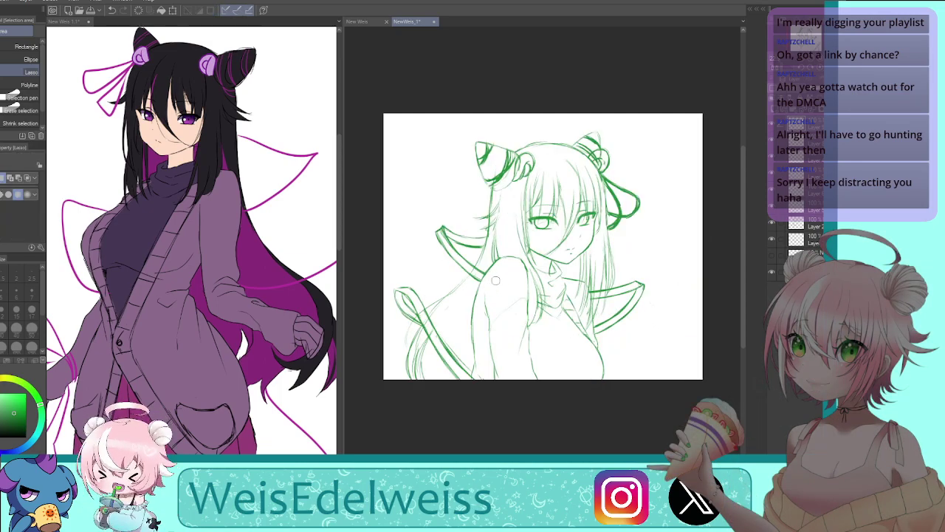
mouse_move(645, 267)
mouse_down()
mouse_move(631, 348)
mouse_move(669, 309)
mouse_move(691, 317)
mouse_up()
key(ctrl+t)
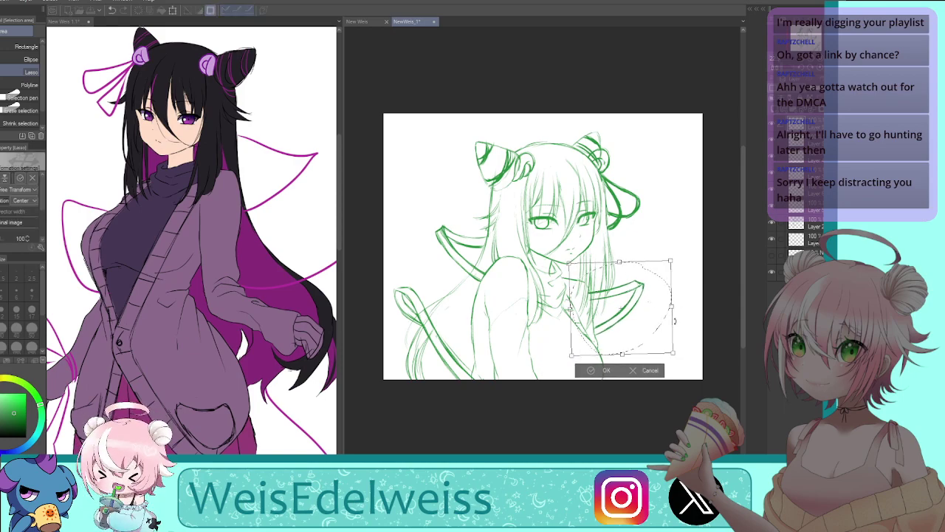
drag(673, 356, 679, 356)
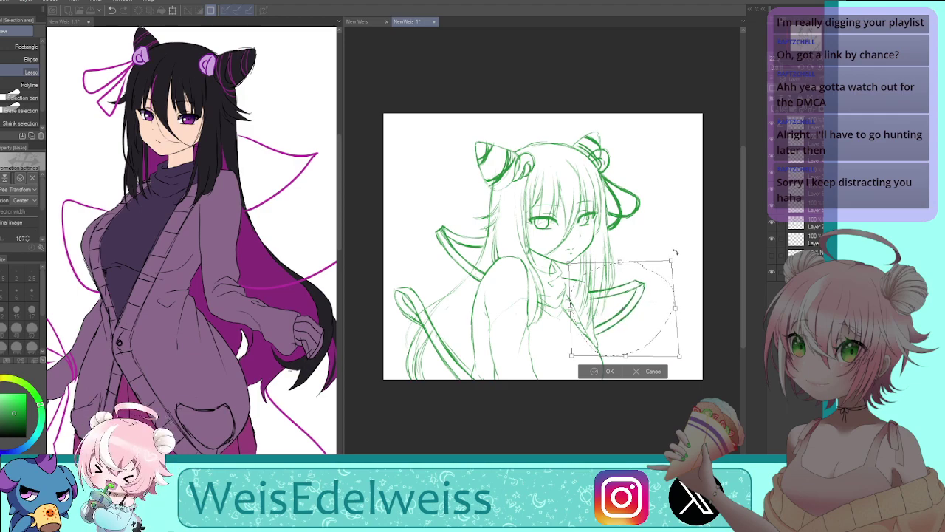
key(h)
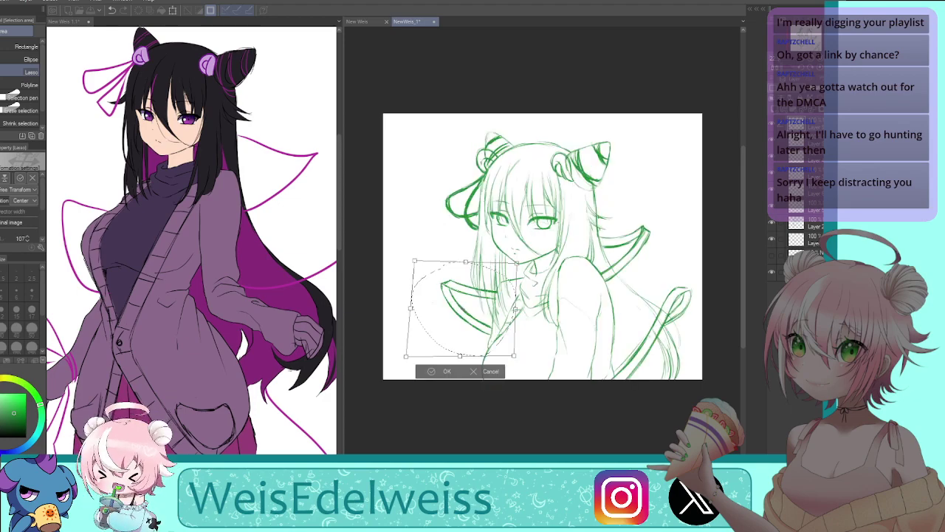
drag(514, 356, 459, 361)
drag(534, 350, 536, 347)
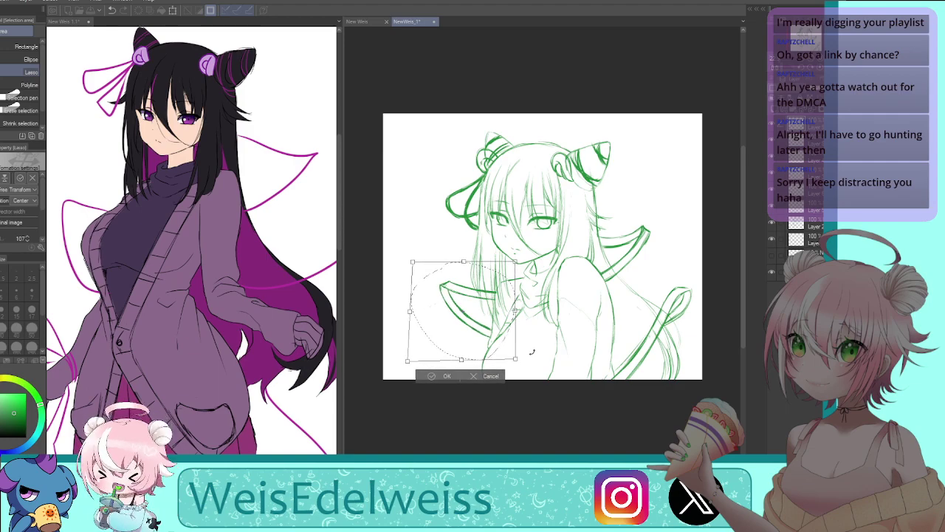
Narrow the chest-side wing by moving its outer edge inward and tilting it slightly, comparing normal and mirrored views
drag(411, 313, 422, 317)
key(h)
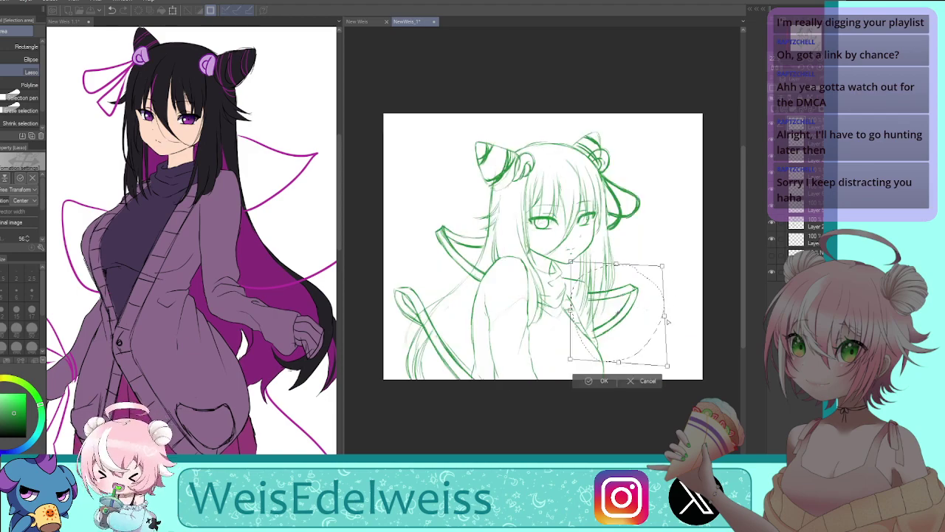
drag(668, 321, 661, 317)
drag(637, 343, 640, 341)
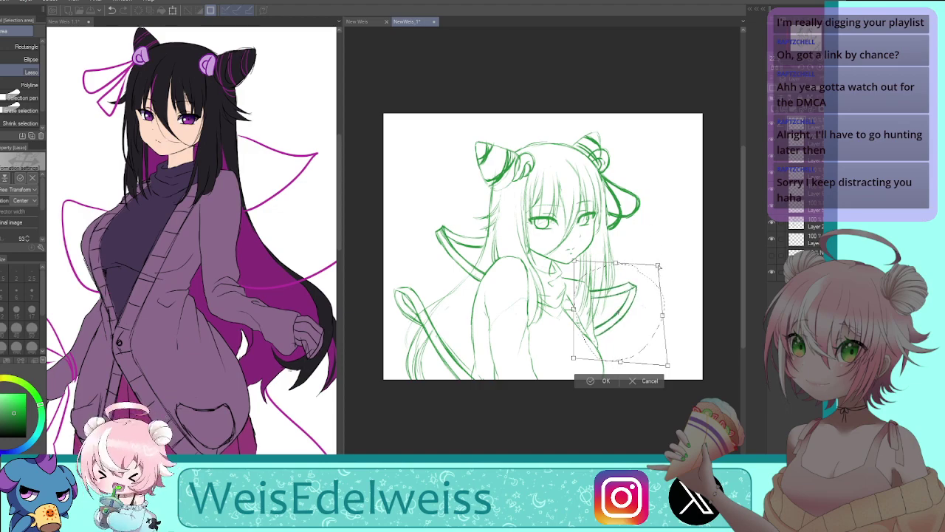
key(h)
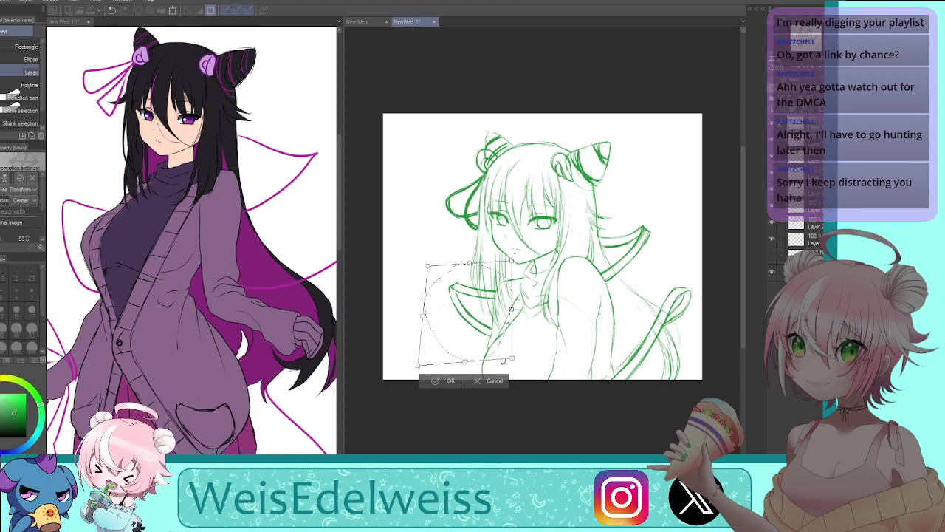
Fine-tune the Free Transform of the small ribbon tip beside the chest to about 91% scale, checking it in mirrored view, and apply it
drag(510, 361, 515, 366)
drag(433, 248, 429, 263)
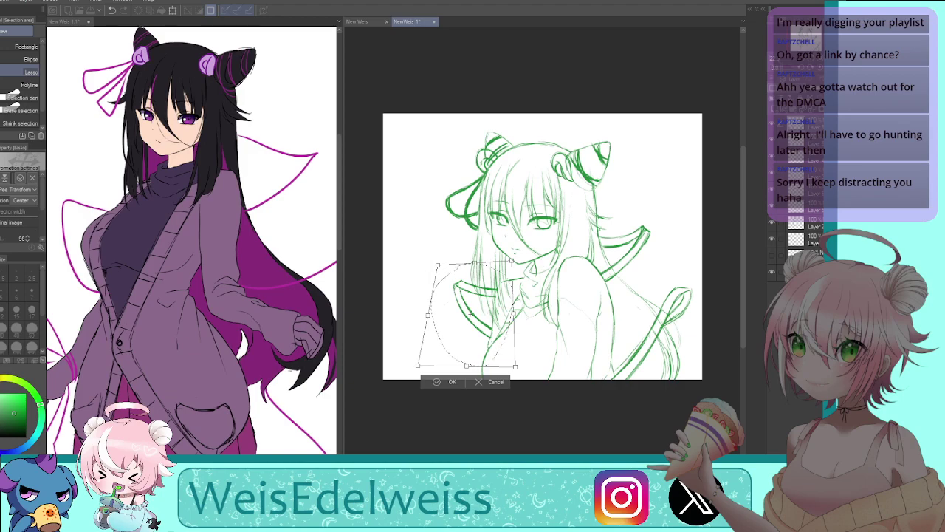
key(h)
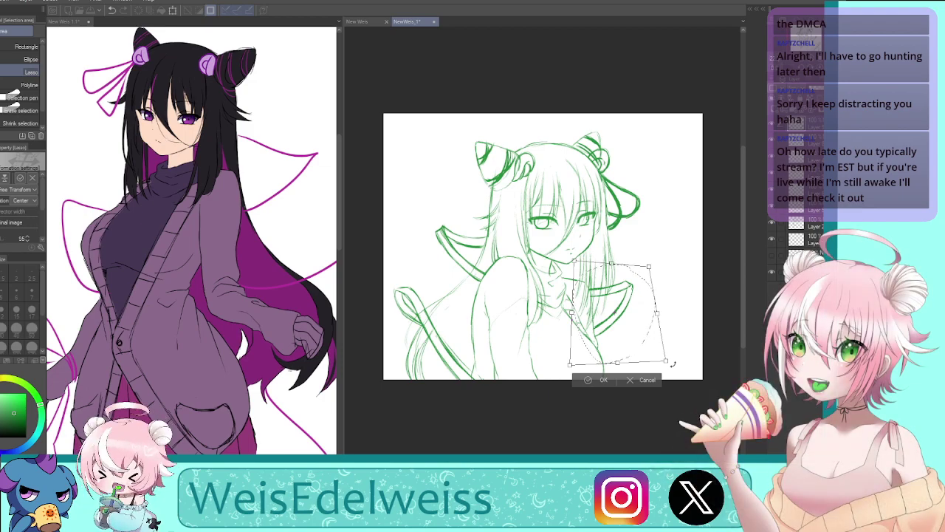
key(h)
drag(514, 313, 515, 318)
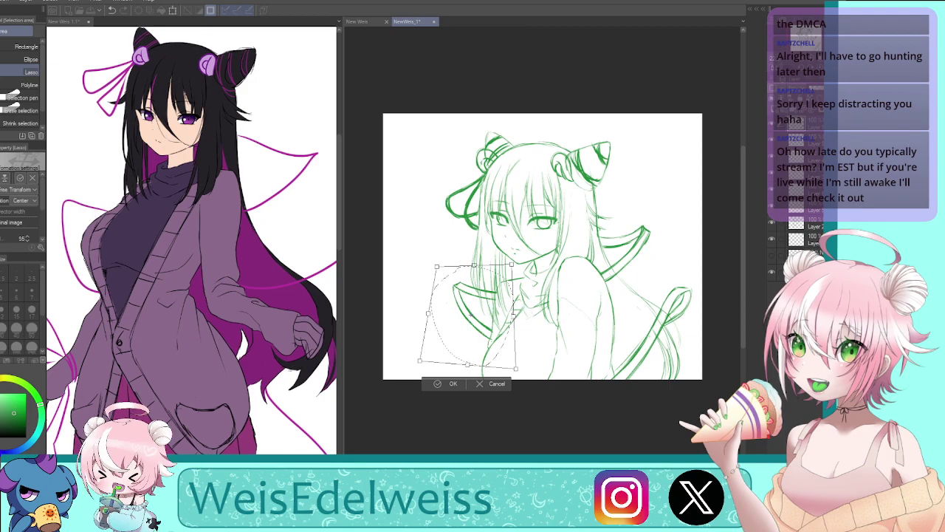
key(h)
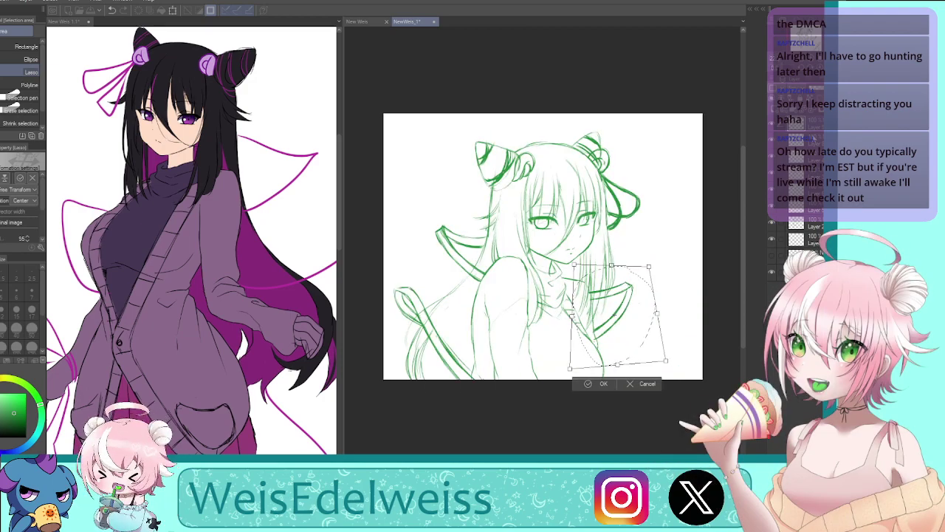
drag(658, 313, 655, 316)
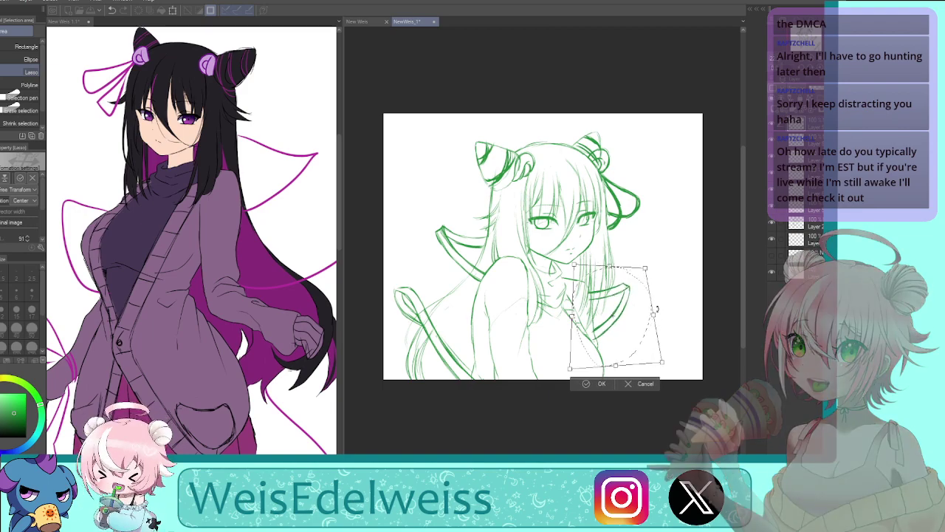
drag(617, 366, 615, 363)
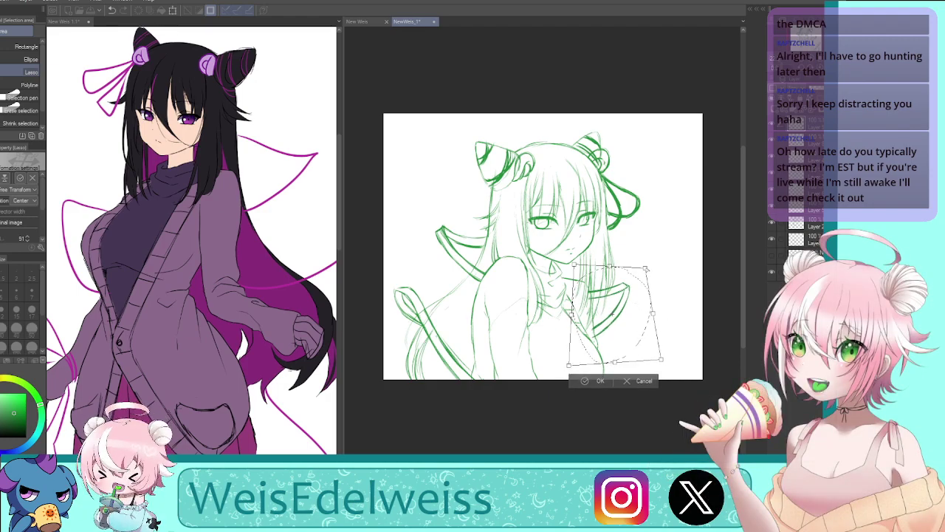
drag(648, 270, 647, 264)
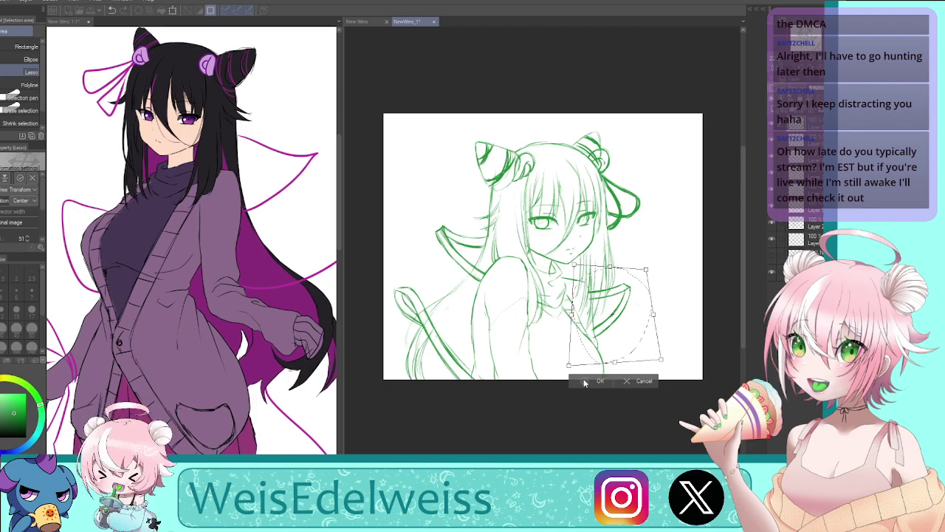
key(Return)
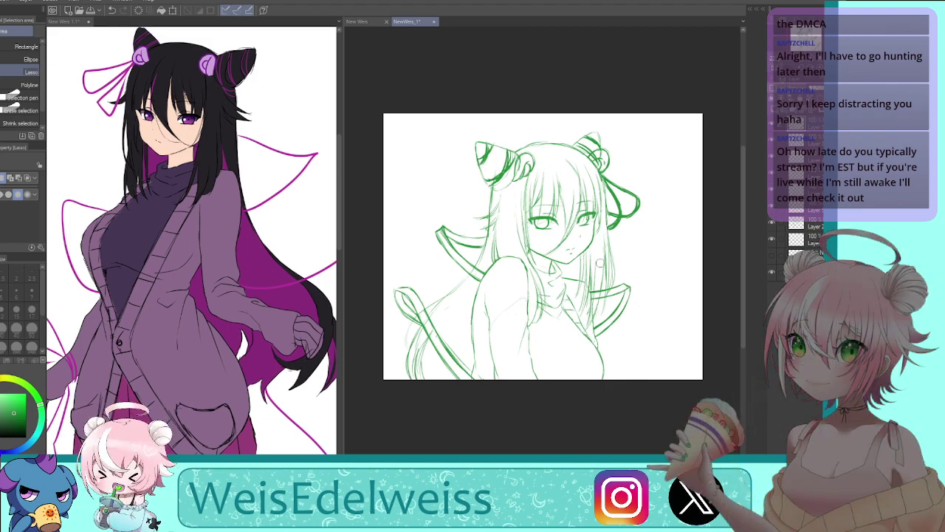
Lasso the long looped ribbon and hair behind the arm and enlarge and skew them to about 107% with Free Transform
key(h)
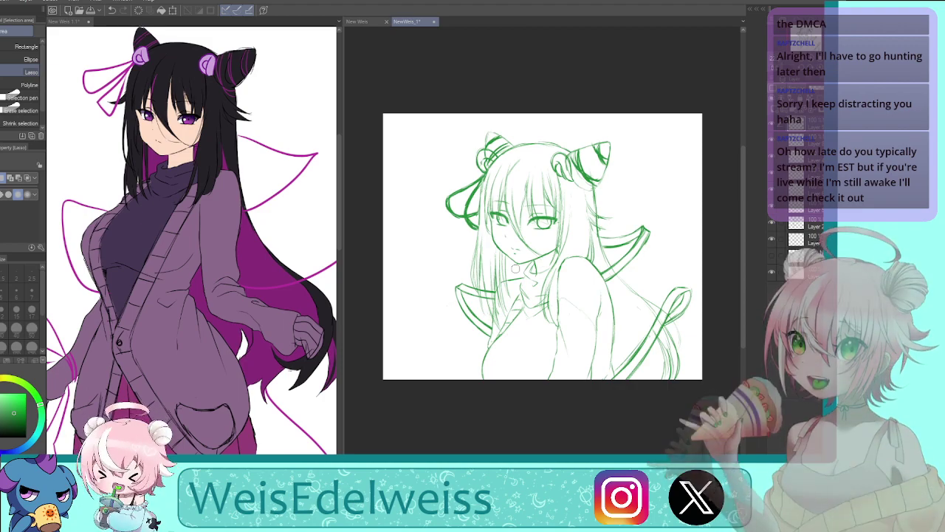
mouse_move(693, 277)
mouse_down()
mouse_move(618, 337)
mouse_move(625, 396)
mouse_move(715, 295)
mouse_up()
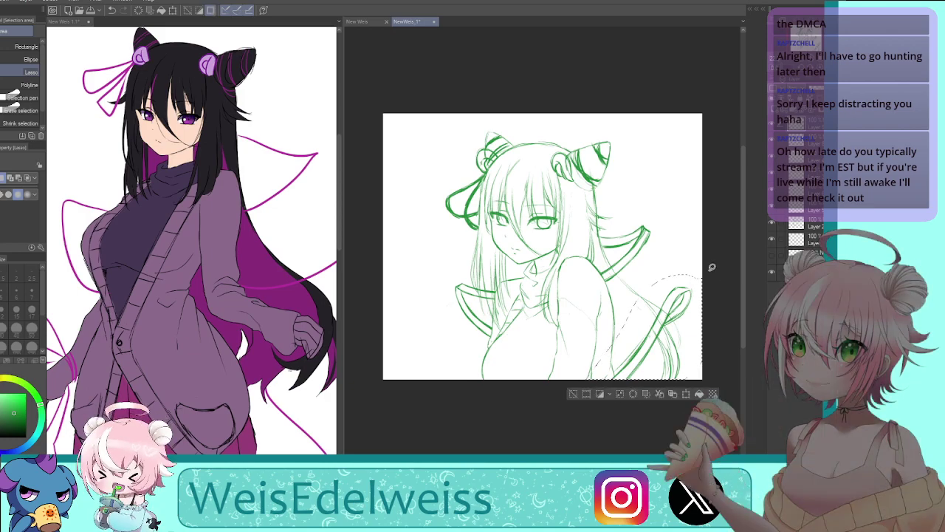
key(ctrl+t)
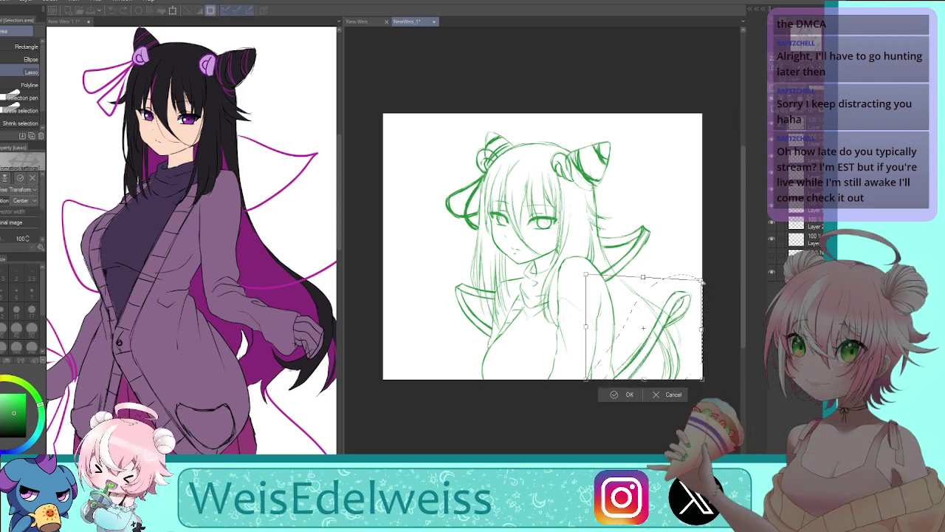
drag(587, 380, 586, 378)
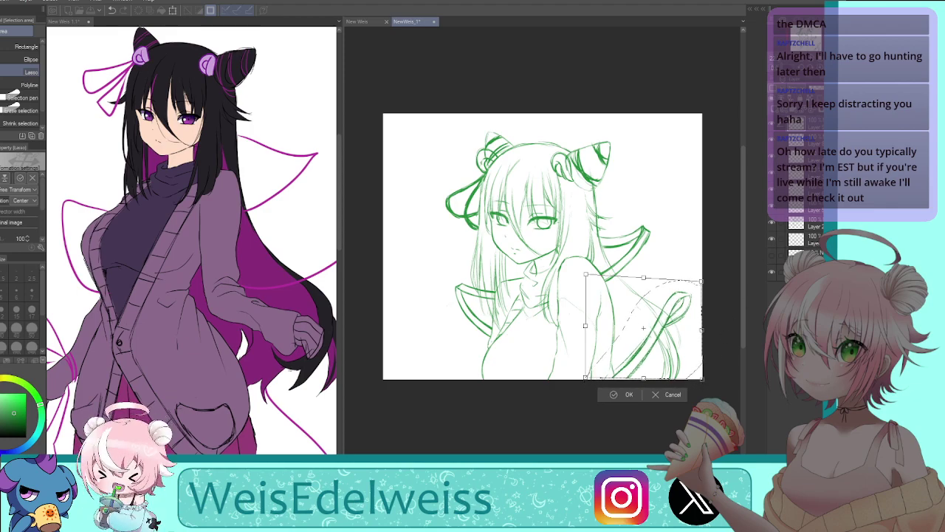
key(h)
drag(501, 378, 510, 384)
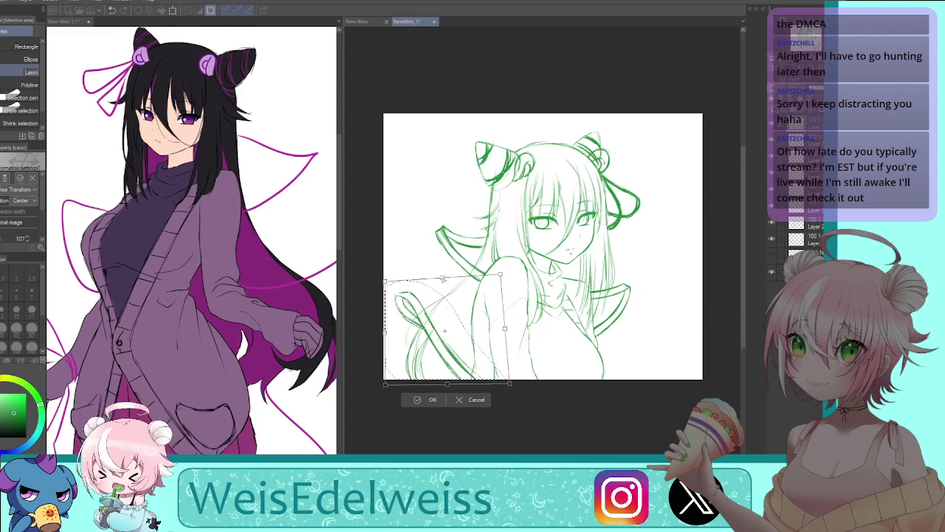
drag(443, 279, 452, 273)
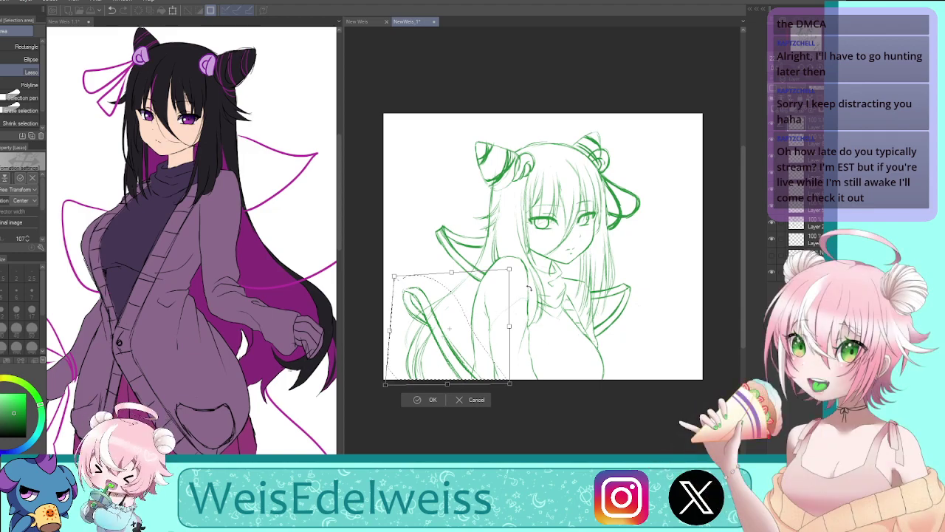
Adjust the corners and edges of the looped ribbon's transform in normal and mirrored view, lowering its outer upper corner, and apply it
key(h)
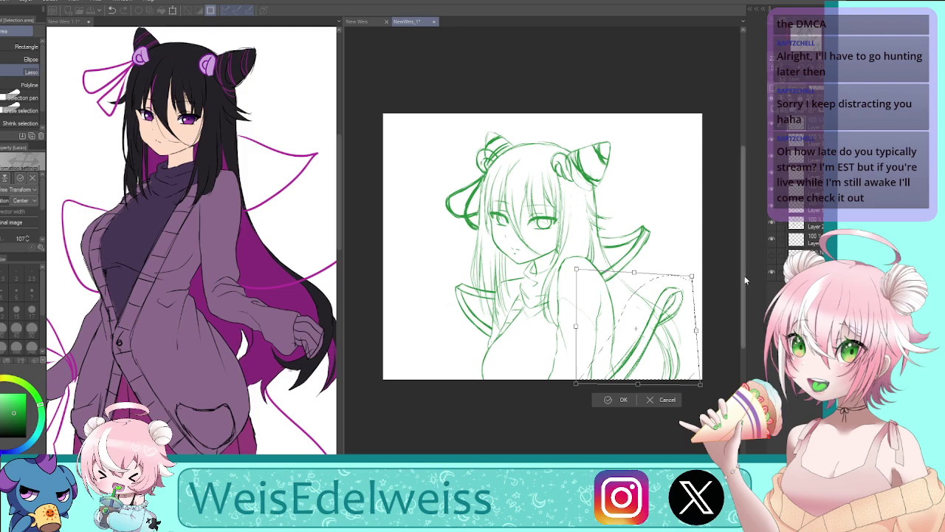
drag(698, 333, 698, 333)
drag(641, 387, 645, 379)
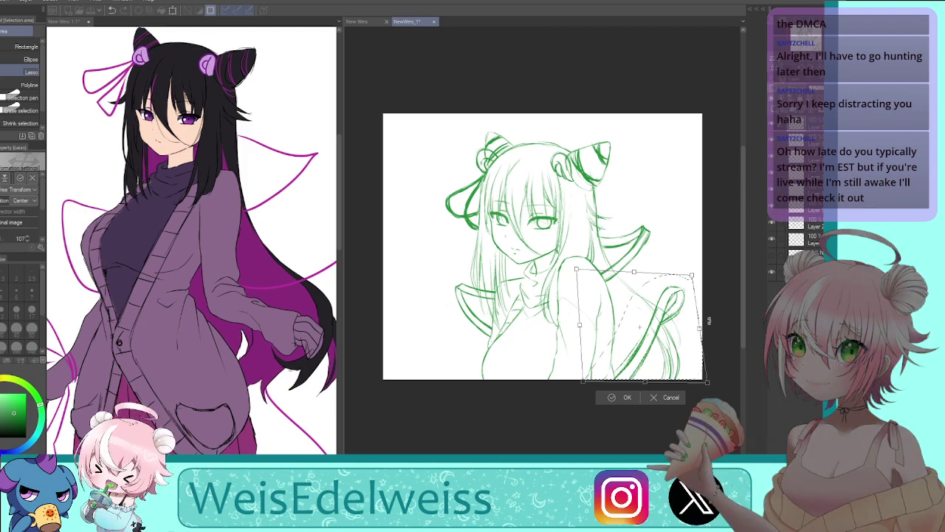
drag(693, 277, 691, 280)
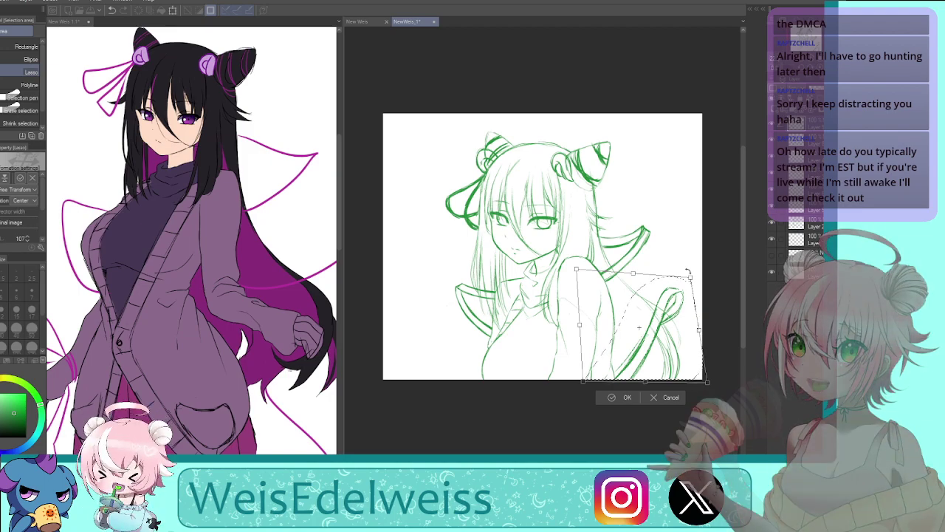
key(h)
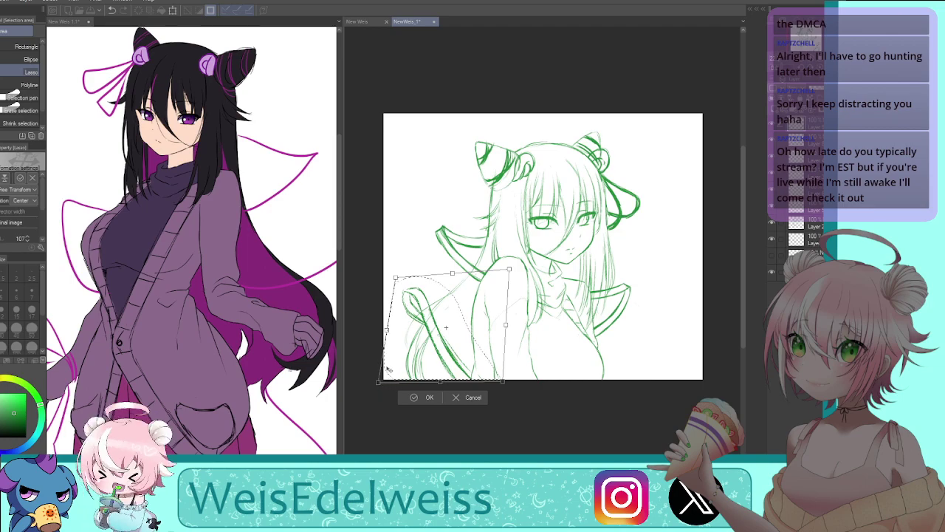
drag(397, 279, 394, 276)
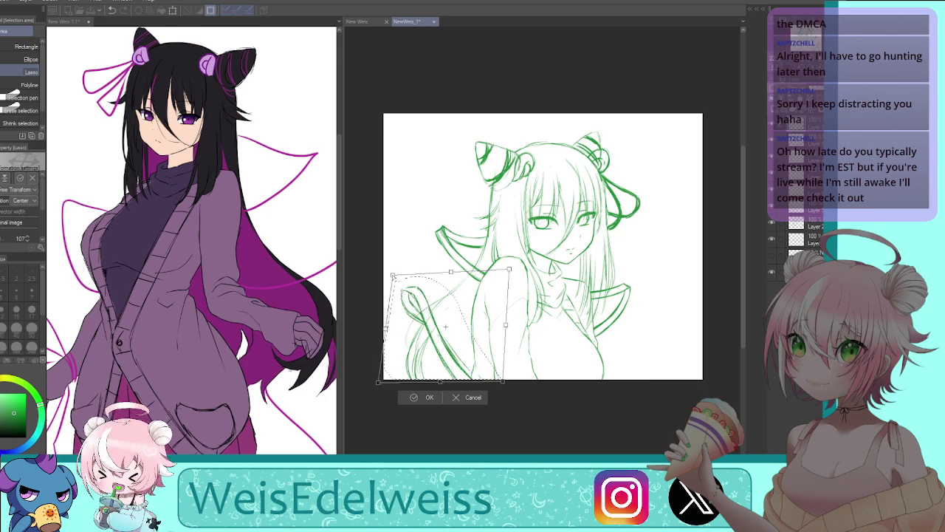
drag(510, 270, 518, 269)
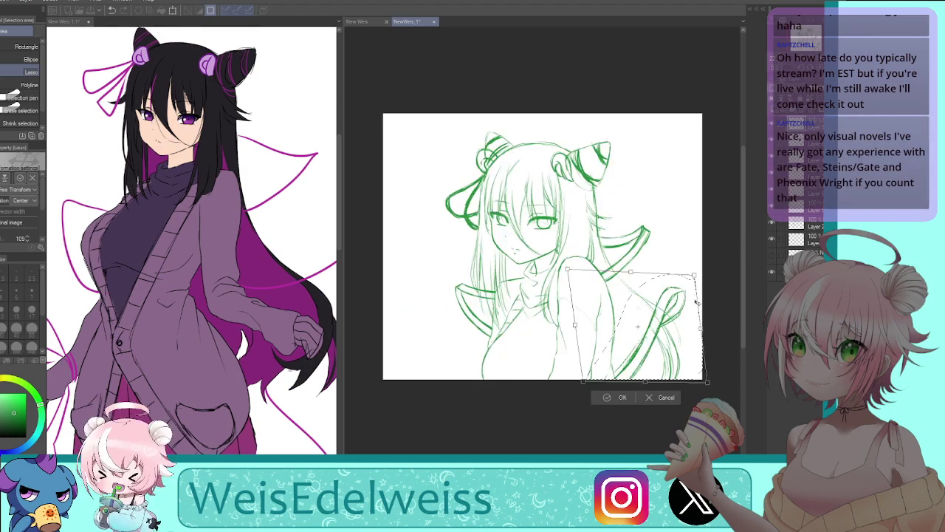
drag(694, 275, 690, 285)
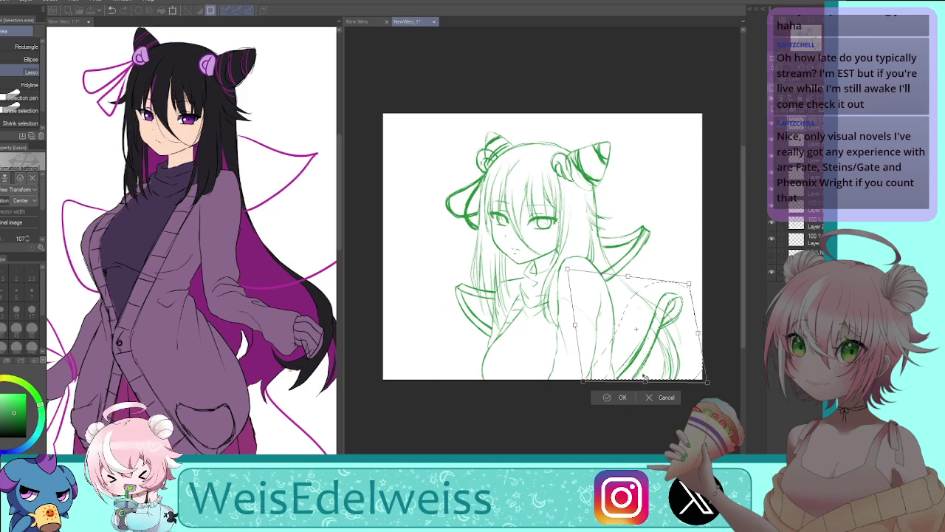
key(Return)
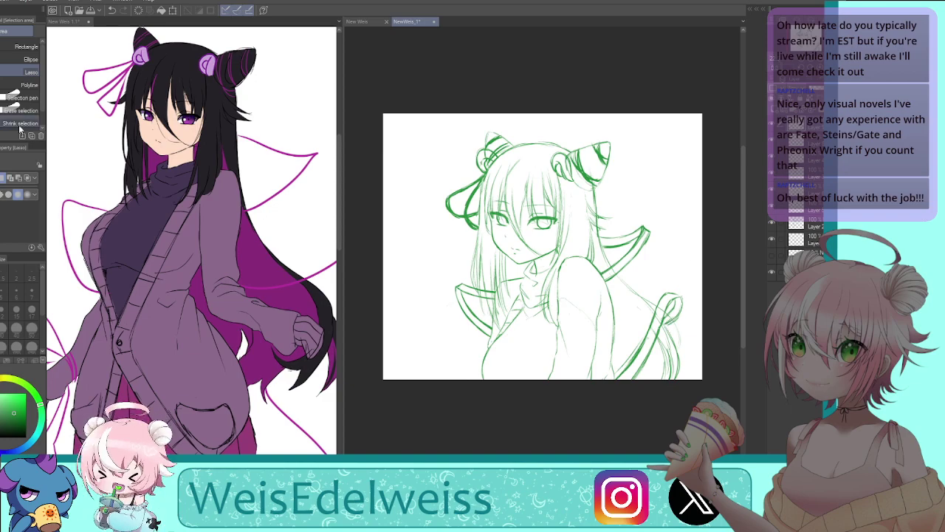
Check the sketch in mirrored view and draw a short Sketch Pencil stroke along the outer edge of the ribbon loop
key(p)
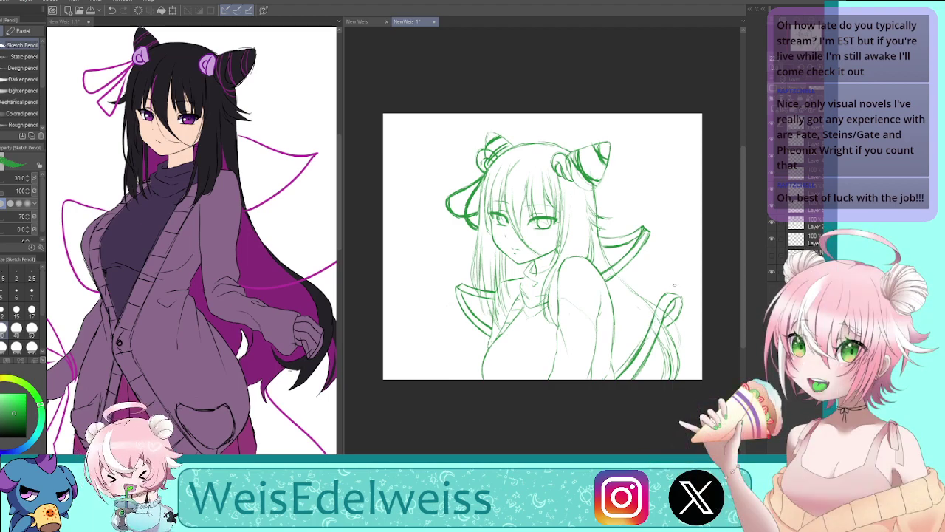
key(h)
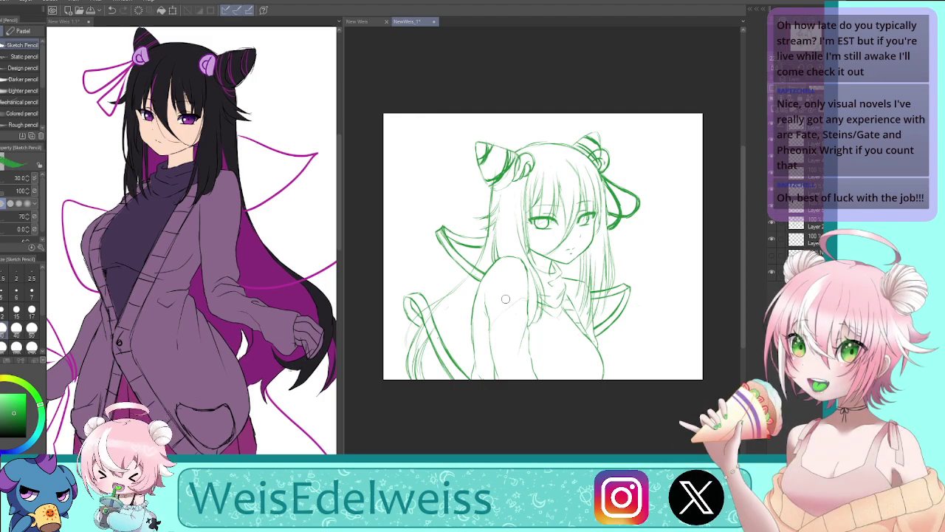
key(h)
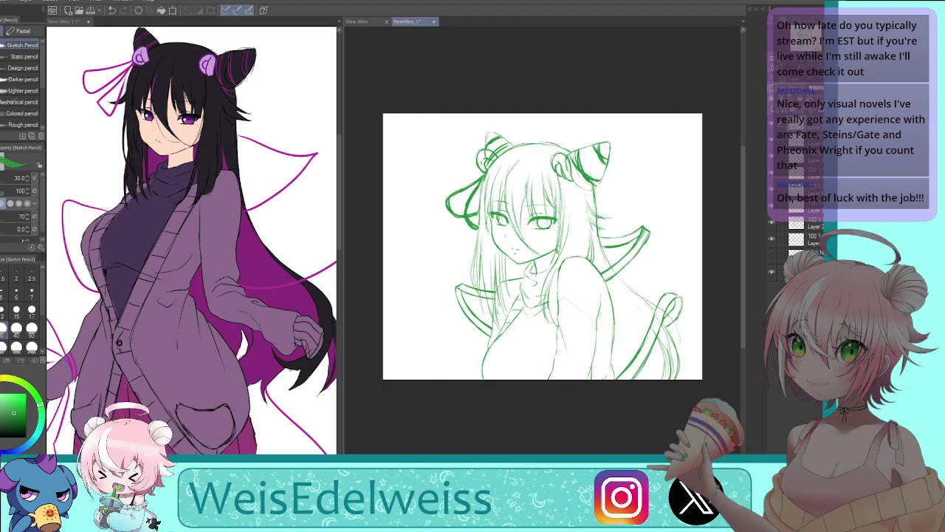
drag(682, 295, 681, 308)
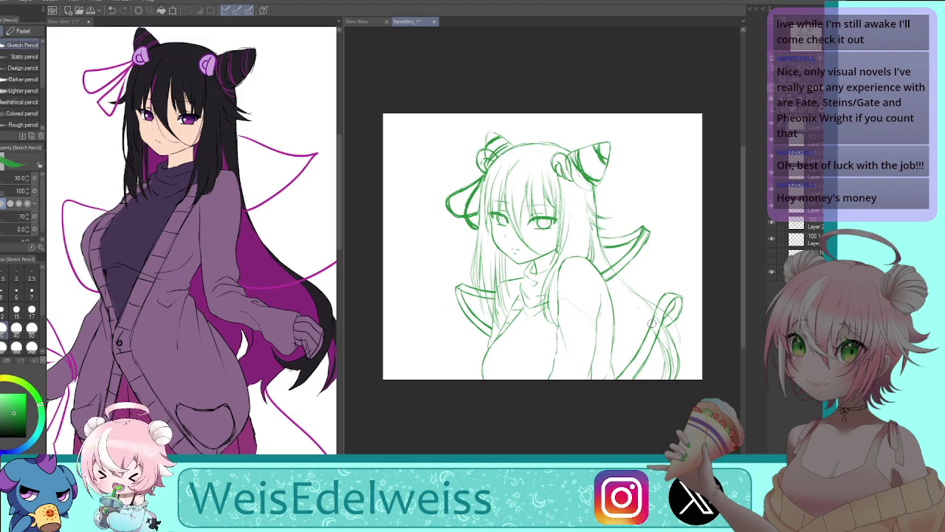
Lasso the small ribbon tip beside the chest and stretch it slightly downward with Free Transform, checking both view orientations, and apply it
key(m)
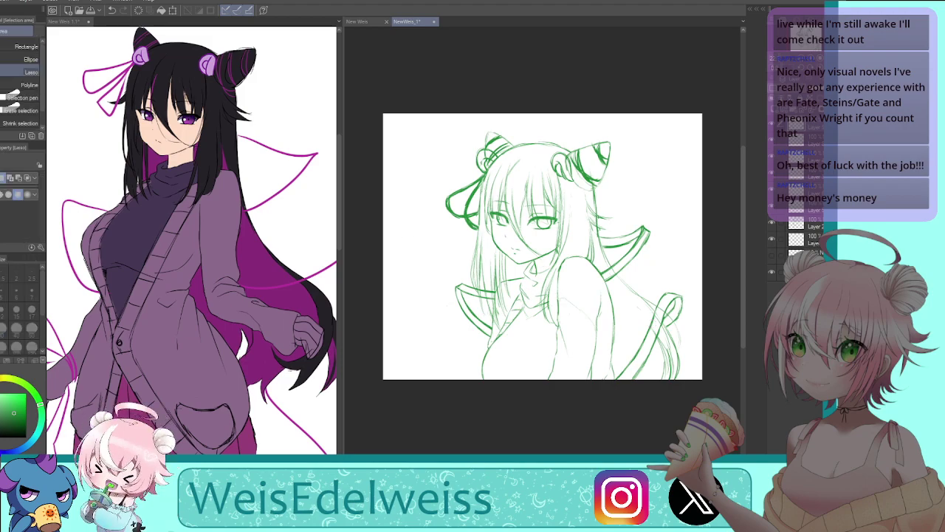
mouse_move(495, 264)
mouse_down()
mouse_move(515, 293)
mouse_move(515, 259)
mouse_up()
key(h)
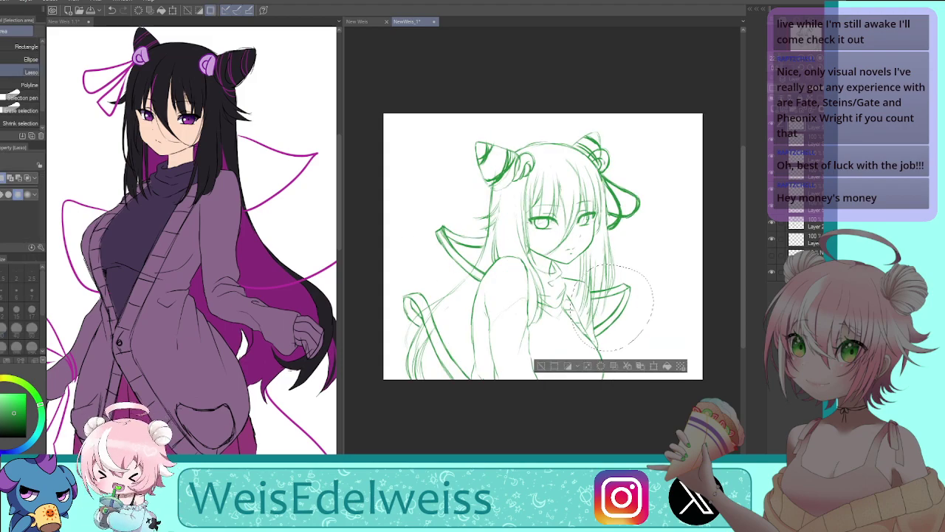
key(ctrl+t)
drag(613, 352, 613, 358)
drag(681, 306, 681, 309)
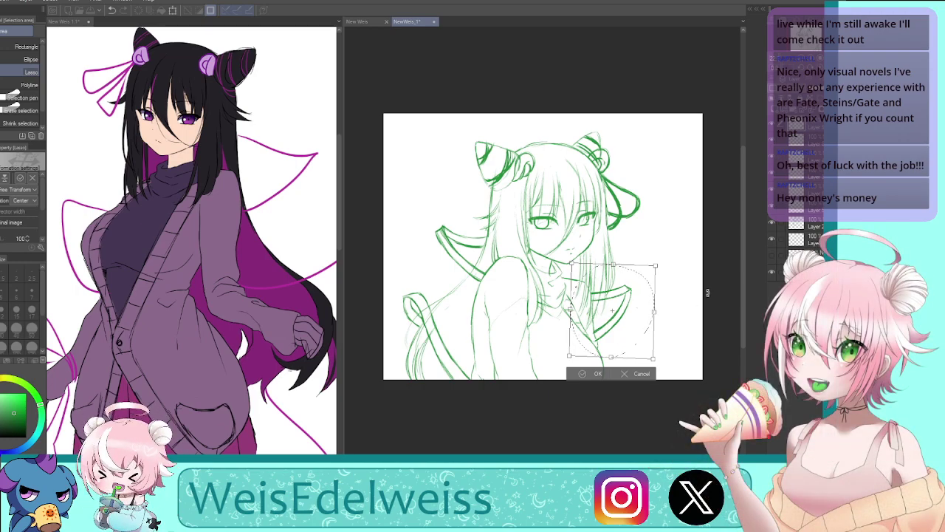
key(h)
drag(475, 359, 477, 360)
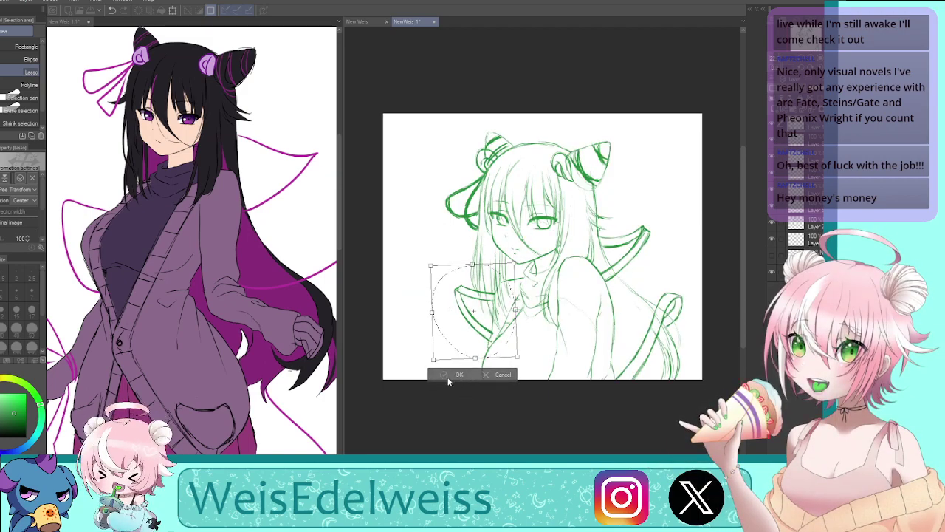
click(464, 374)
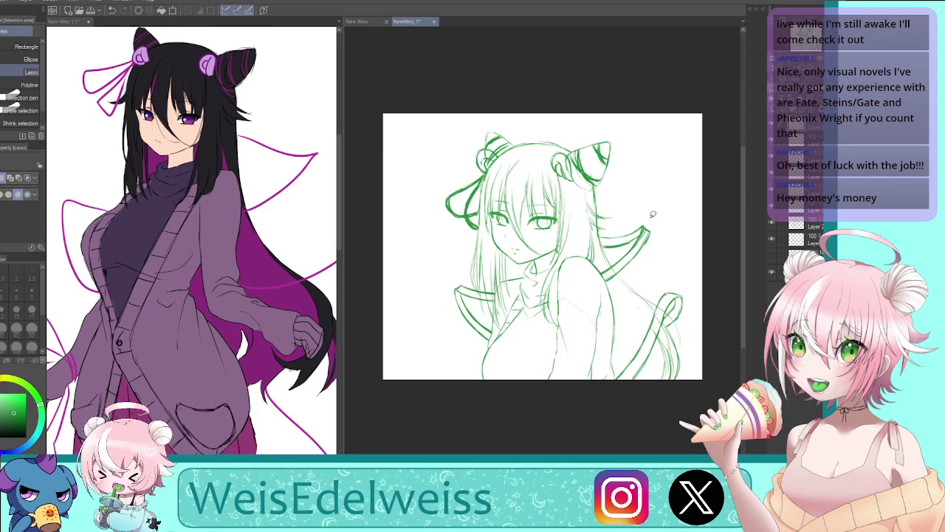
Lasso the upper ribbon behind the shoulder, pull its outer corner inward and widen its base to about 107% with Free Transform, and apply it
mouse_move(654, 214)
mouse_down()
mouse_move(609, 210)
mouse_move(603, 301)
mouse_move(672, 214)
mouse_move(650, 218)
mouse_up()
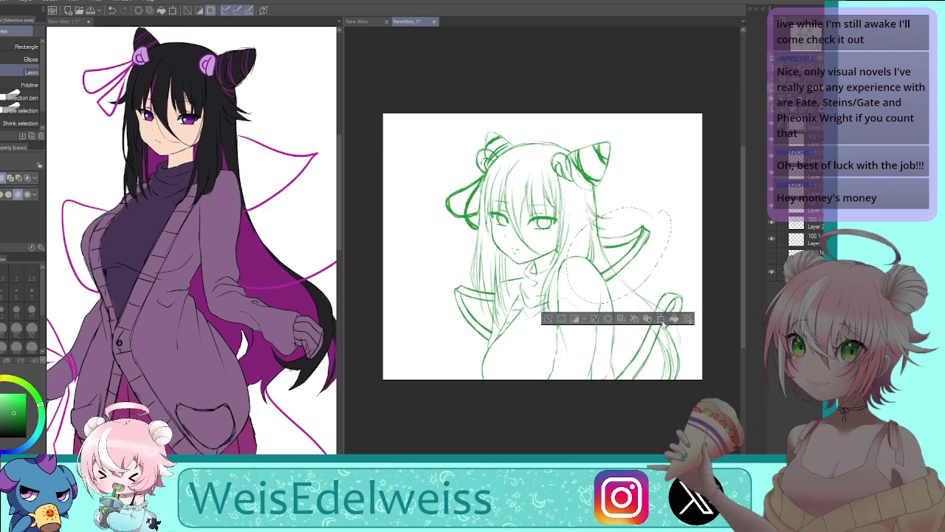
click(662, 319)
drag(673, 206, 664, 217)
key(h)
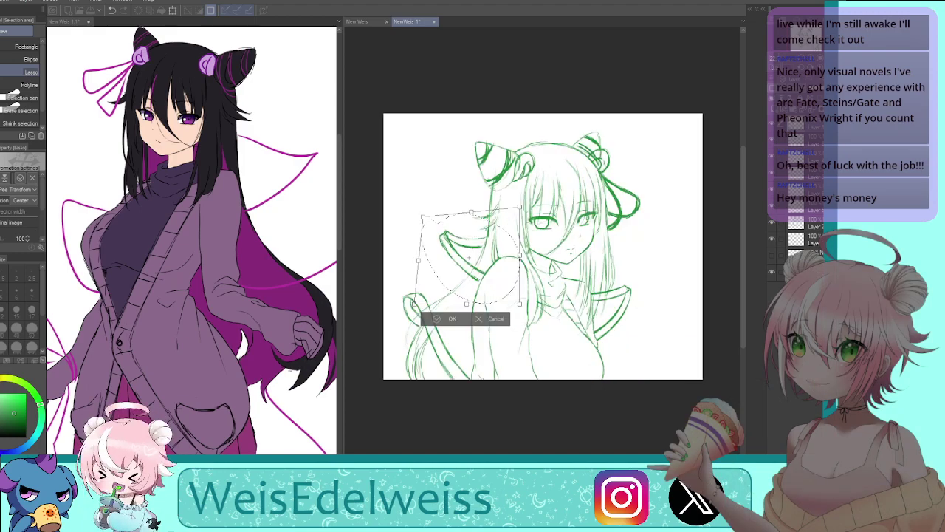
drag(423, 219, 431, 220)
drag(520, 303, 472, 306)
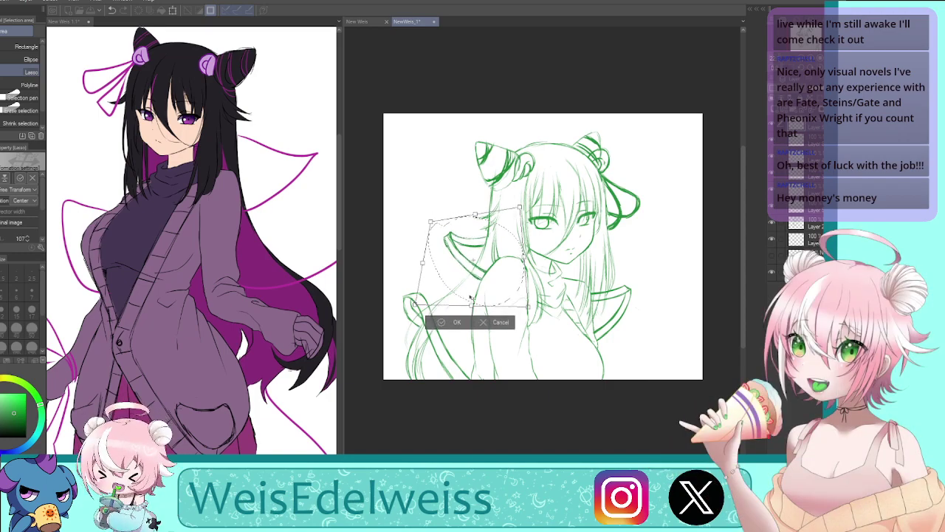
click(448, 322)
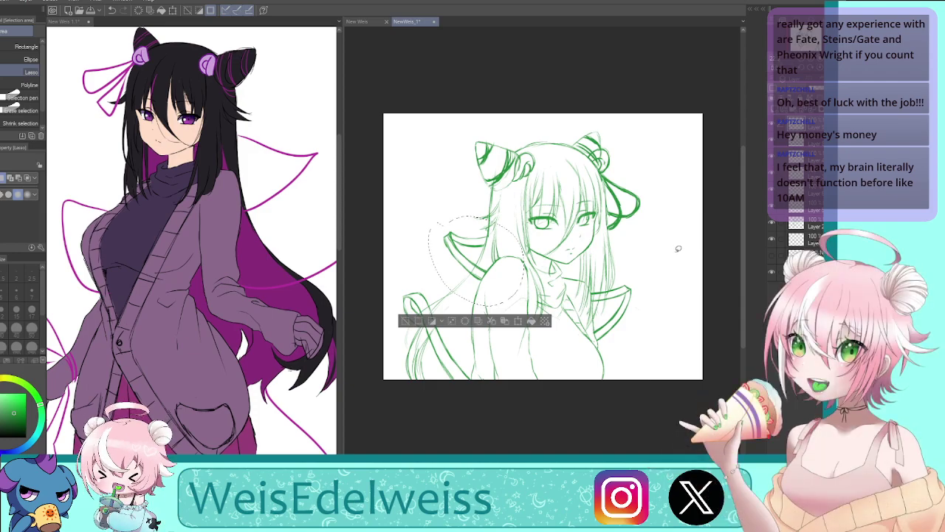
Lasso the hair ribbon below the bun, scale it to about 109% and tilt it slightly with Free Transform, checking both orientations, and apply it
key(ctrl+d)
key(h)
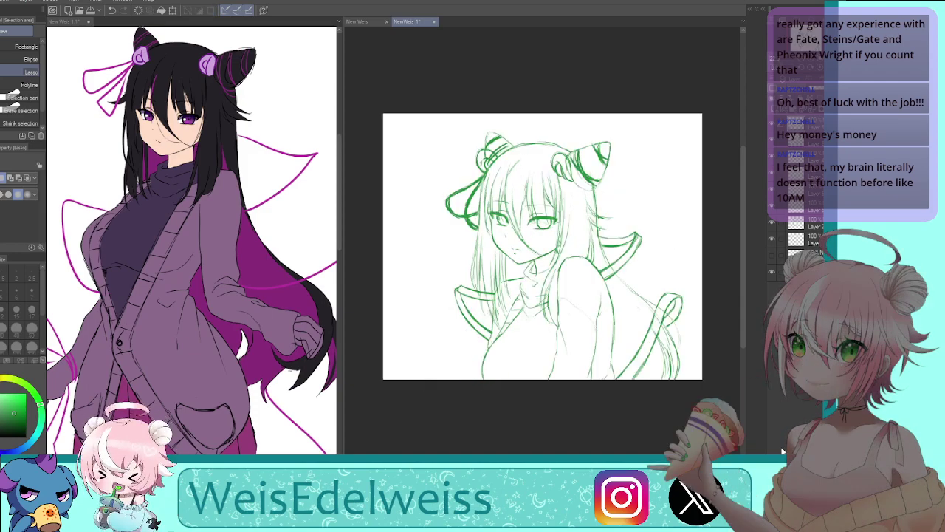
mouse_move(476, 159)
mouse_down()
mouse_move(511, 175)
mouse_move(494, 157)
mouse_up()
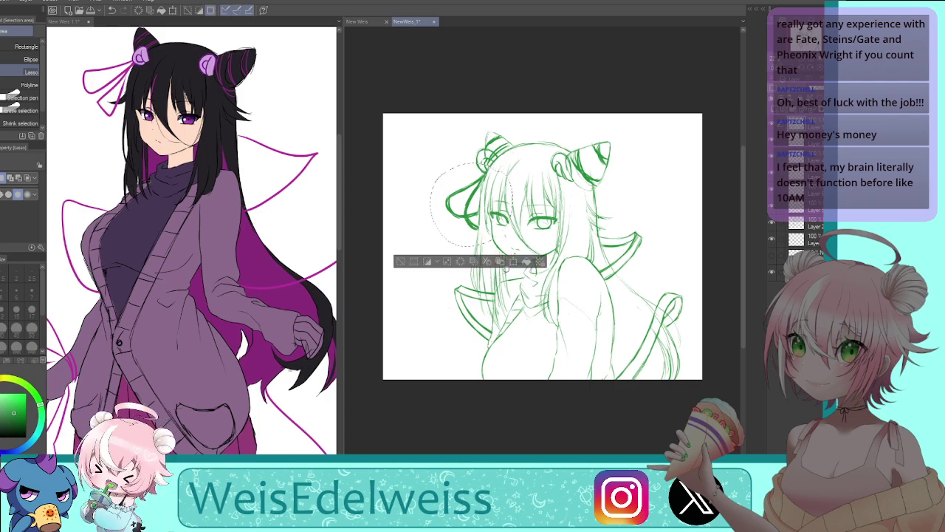
key(ctrl+t)
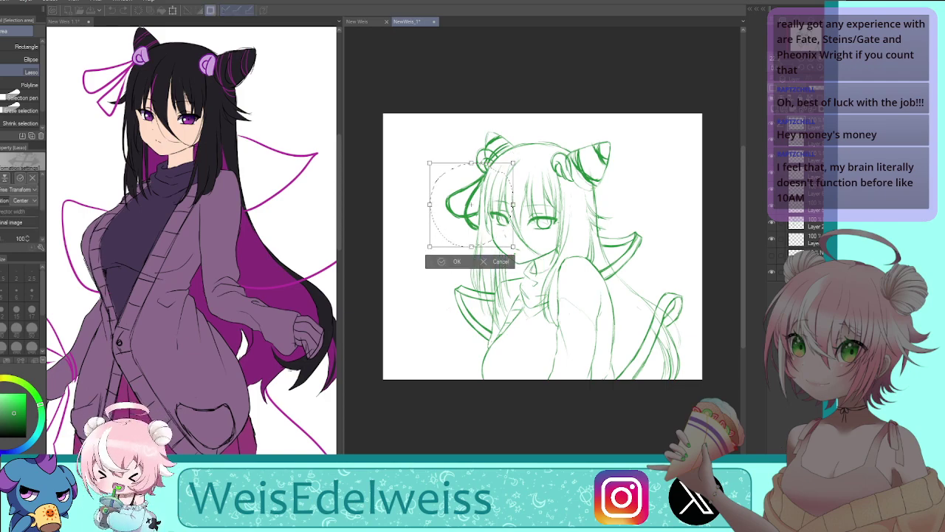
key(h)
drag(657, 205, 680, 220)
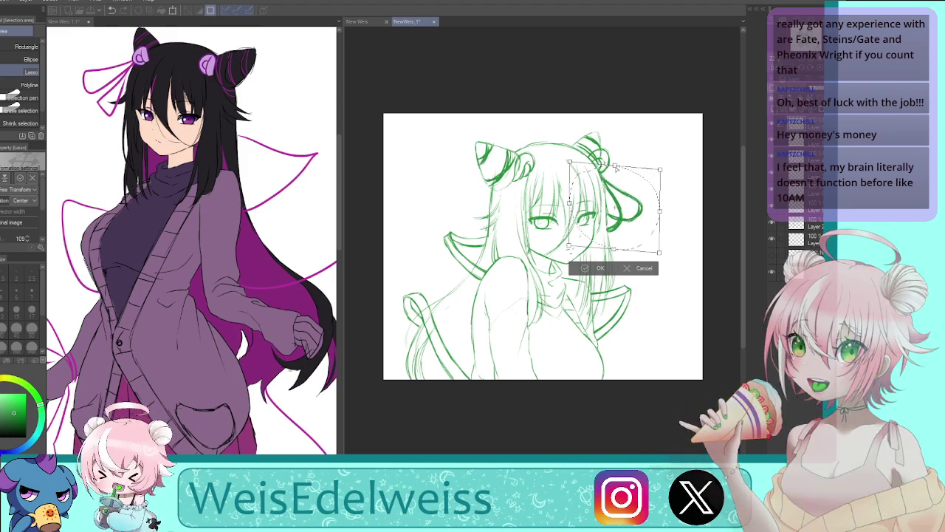
key(Return)
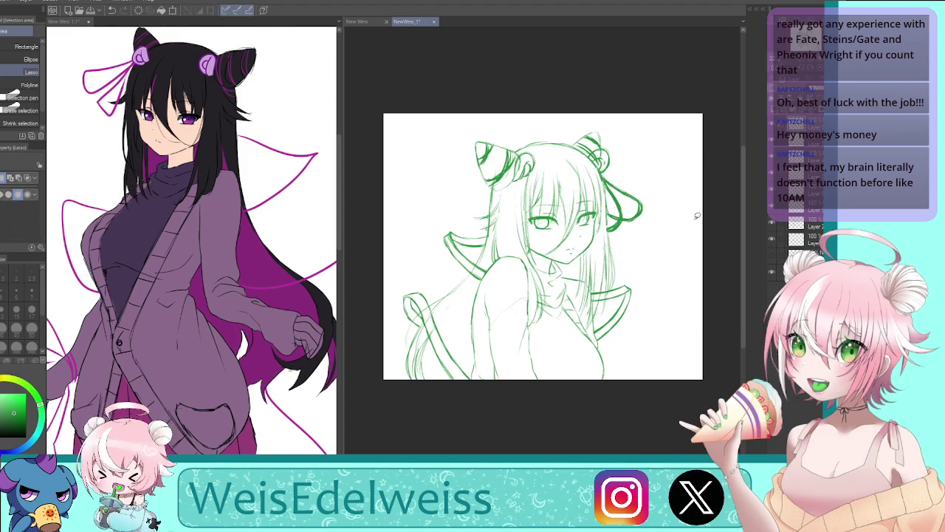
Compare the whole sketch in mirrored and normal view to check the balance of the ribbons
click(829, 68)
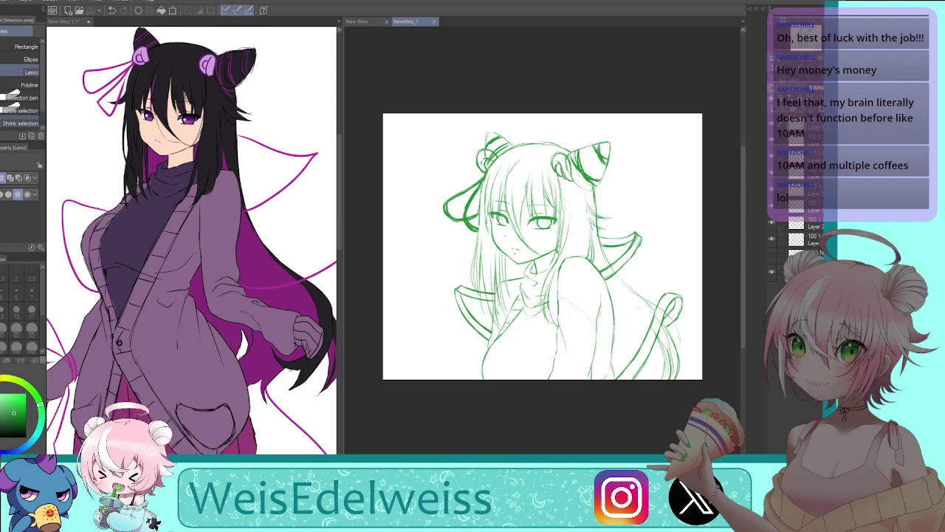
key(h)
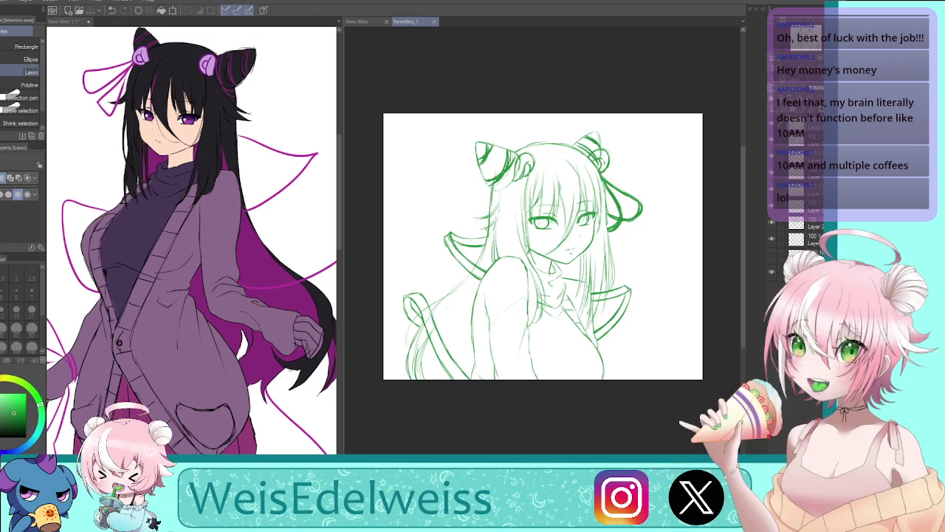
key(p)
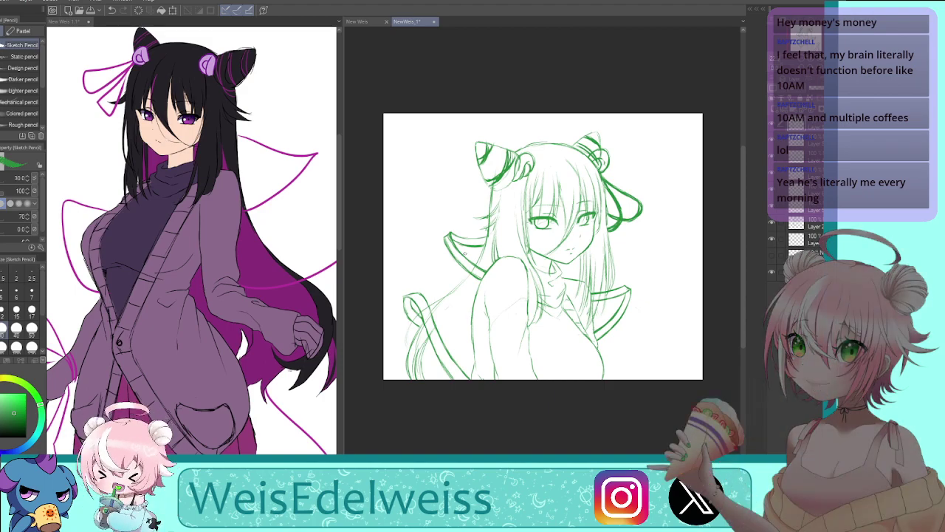
key(h)
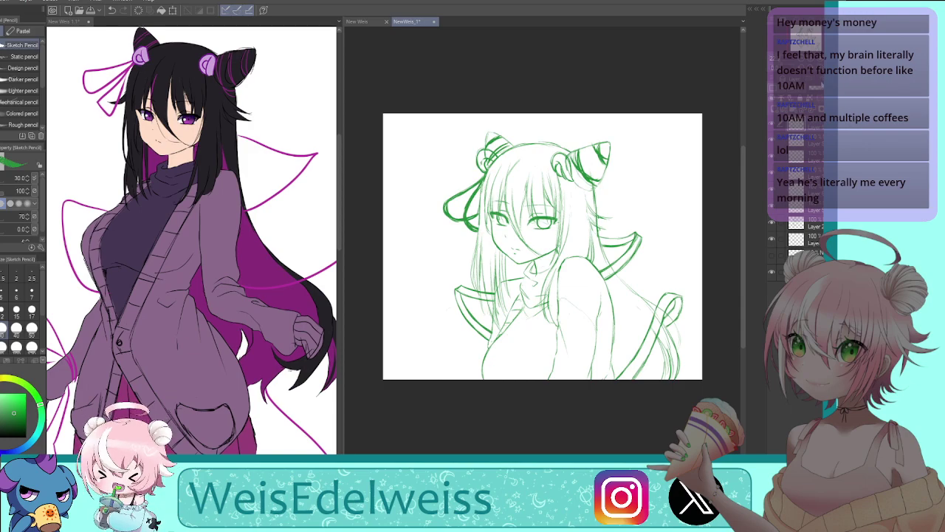
key(h)
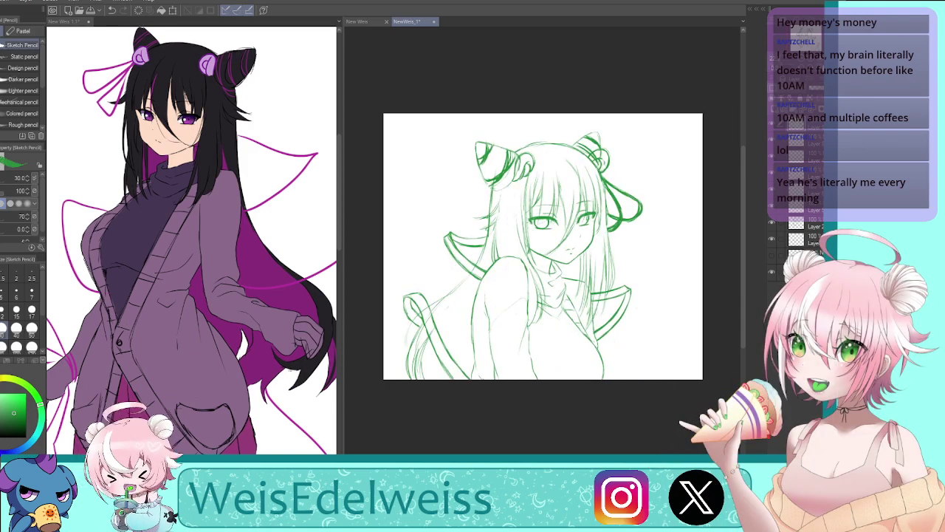
Find the hair sketch layer by toggling layer visibility, select it, and erase stray lines of the side strand with the Rough eraser
key(e)
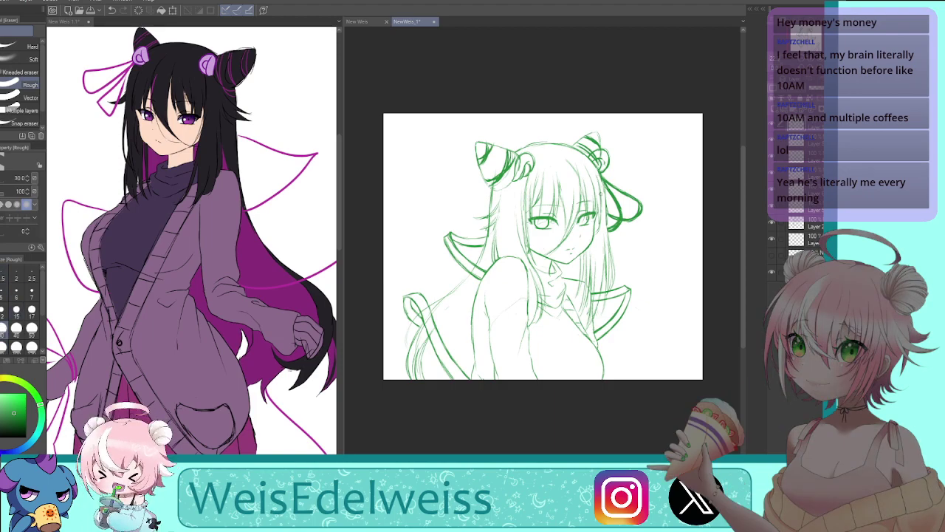
click(817, 142)
click(772, 141)
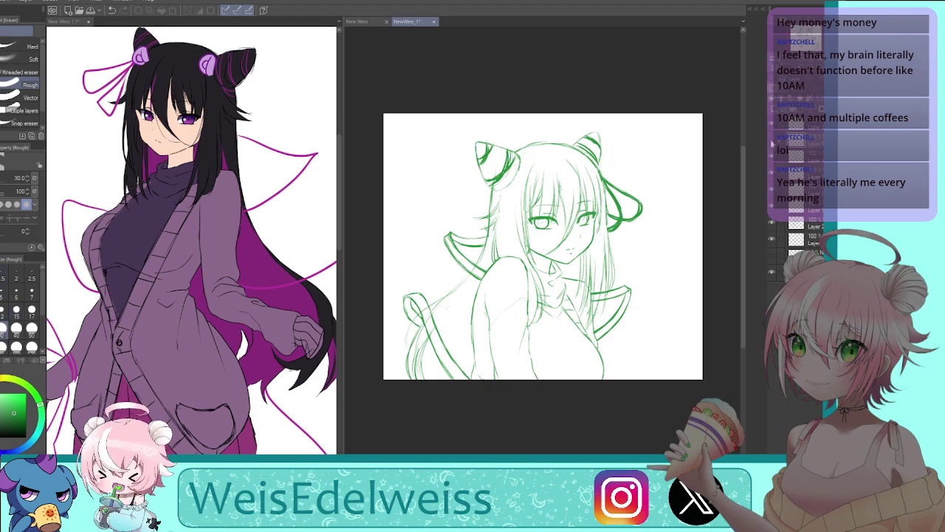
key(ctrl+y)
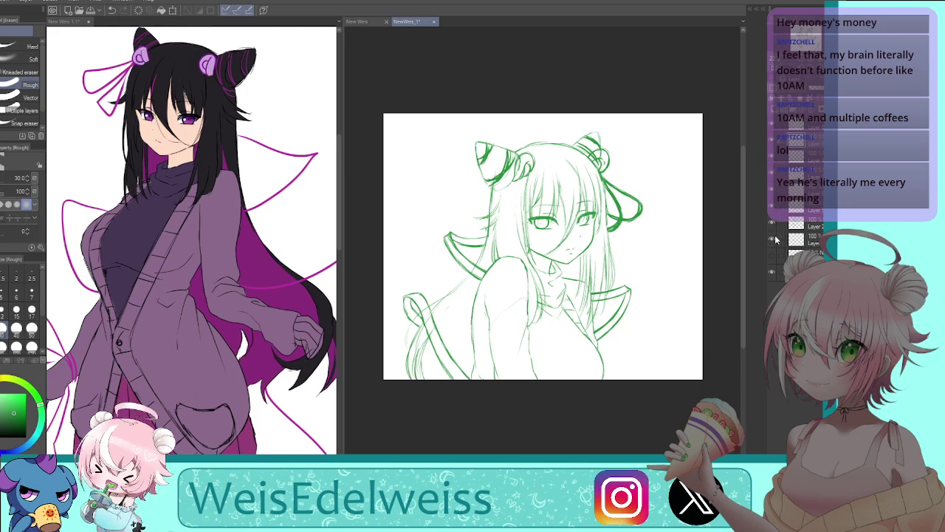
click(773, 242)
click(773, 225)
click(773, 225)
click(808, 224)
mouse_move(596, 175)
mouse_down()
mouse_move(601, 228)
mouse_move(600, 215)
mouse_up()
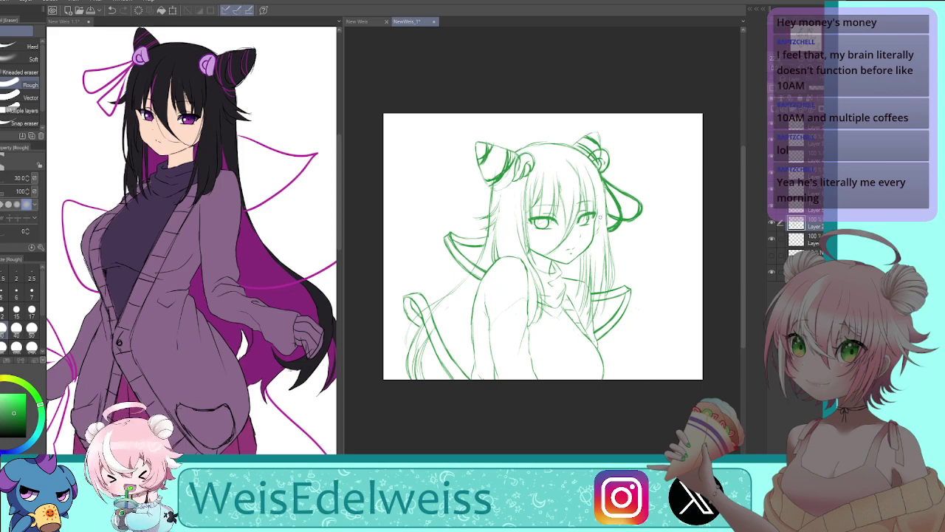
Redraw the side hair strand beside the face with the Sketch Pencil in mirrored view and check it in normal view
key(h)
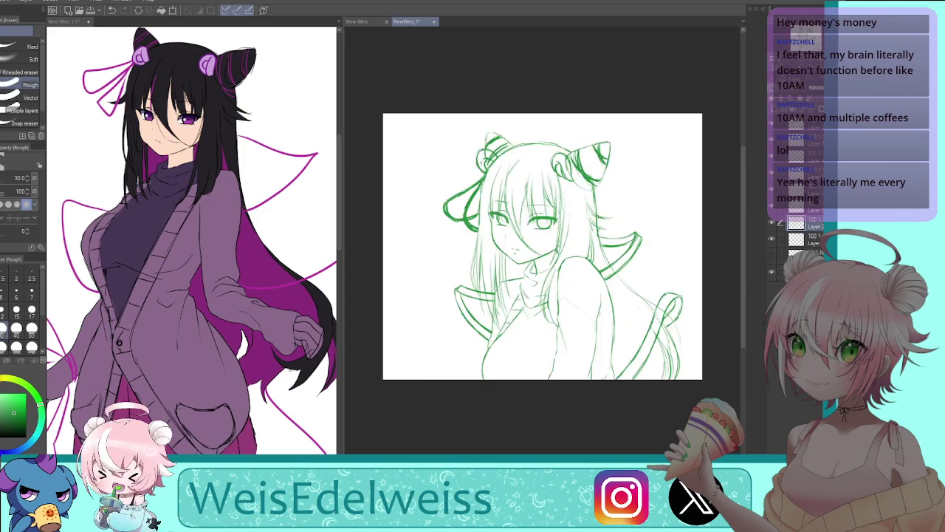
key(p)
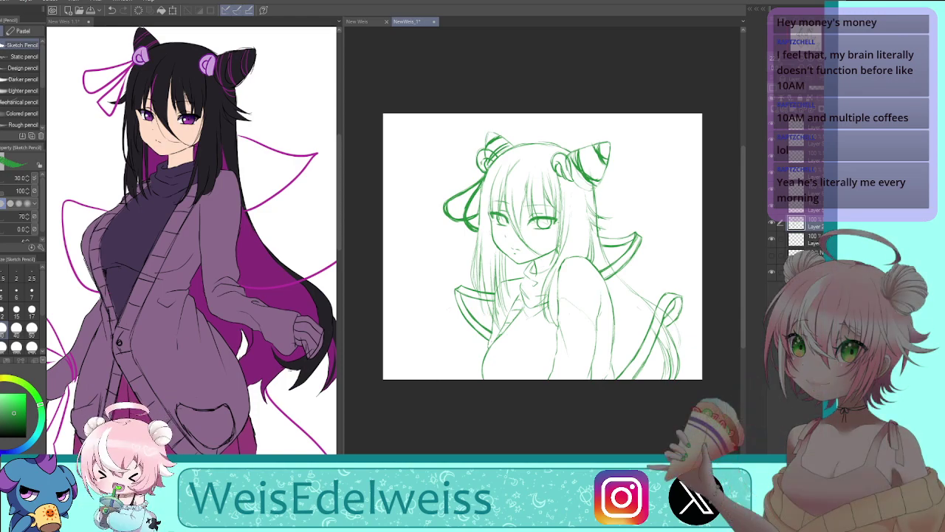
drag(487, 203, 490, 235)
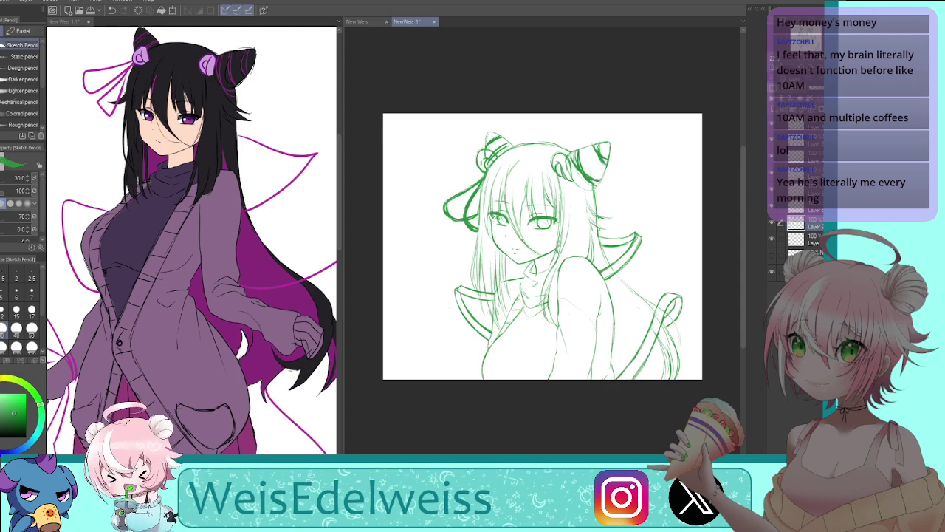
key(h)
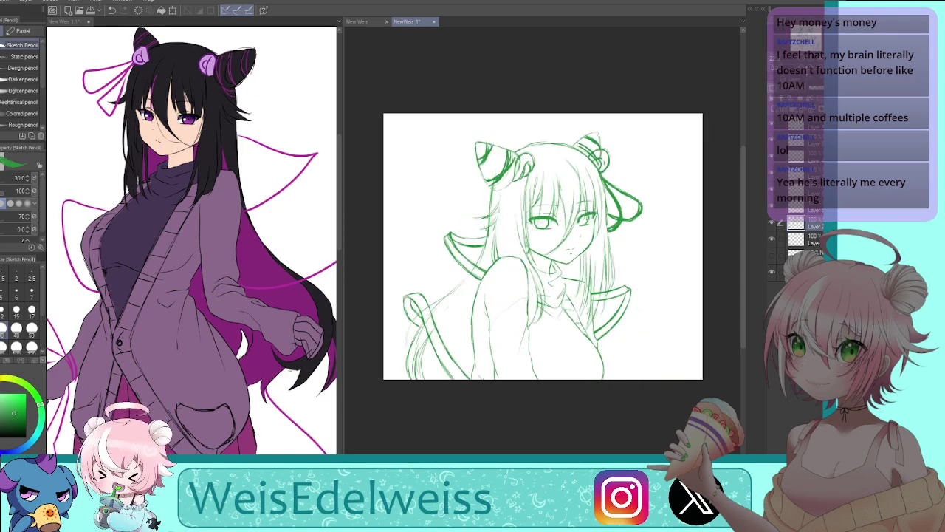
Sketch thin hair strands through the bangs and beside the eyes with the Sketch Pencil, alternating between normal and mirrored view
drag(539, 171, 531, 217)
drag(535, 182, 531, 226)
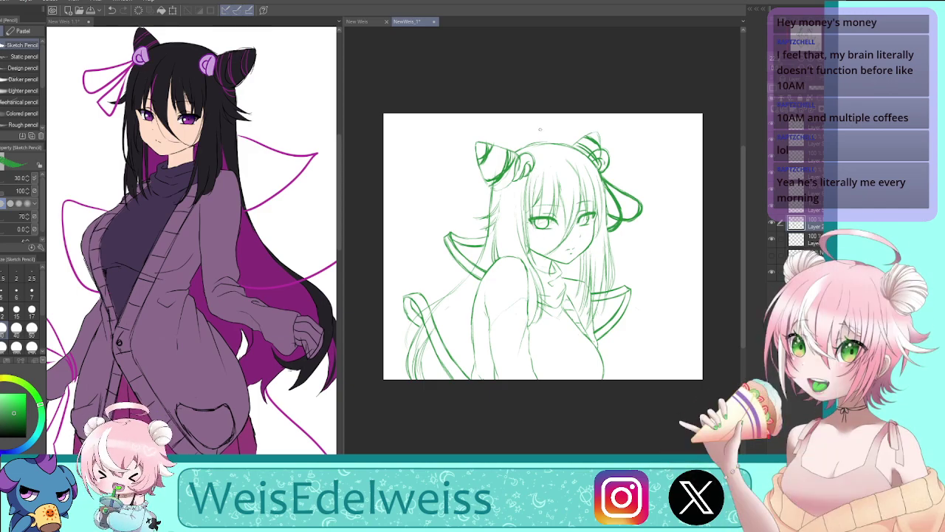
key(h)
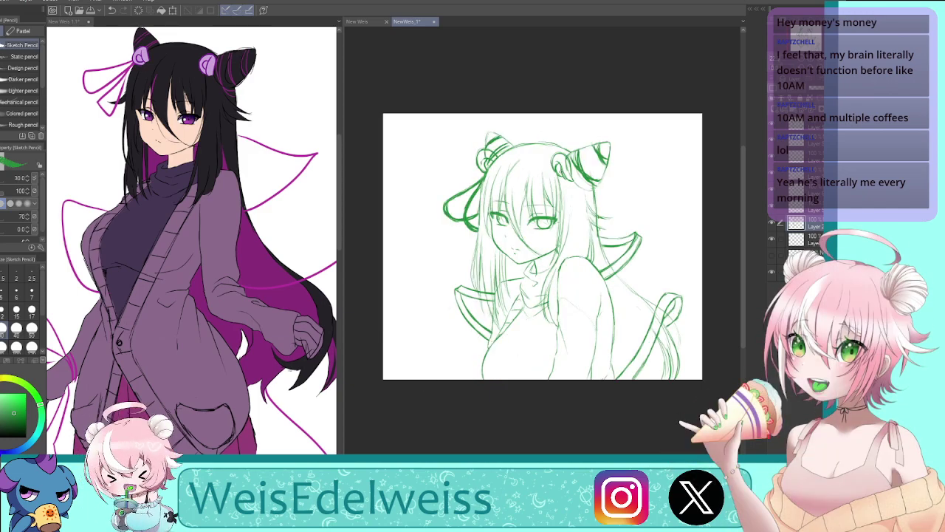
key(h)
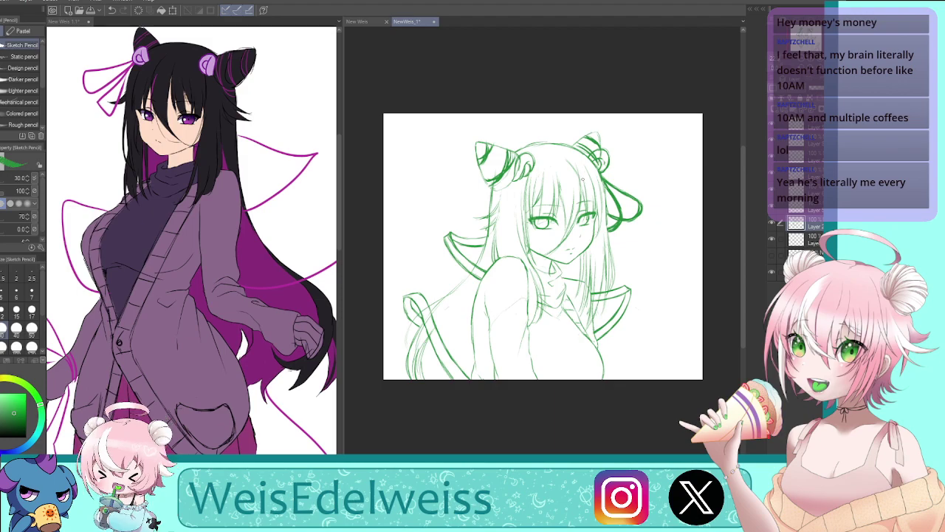
drag(588, 189, 591, 211)
key(h)
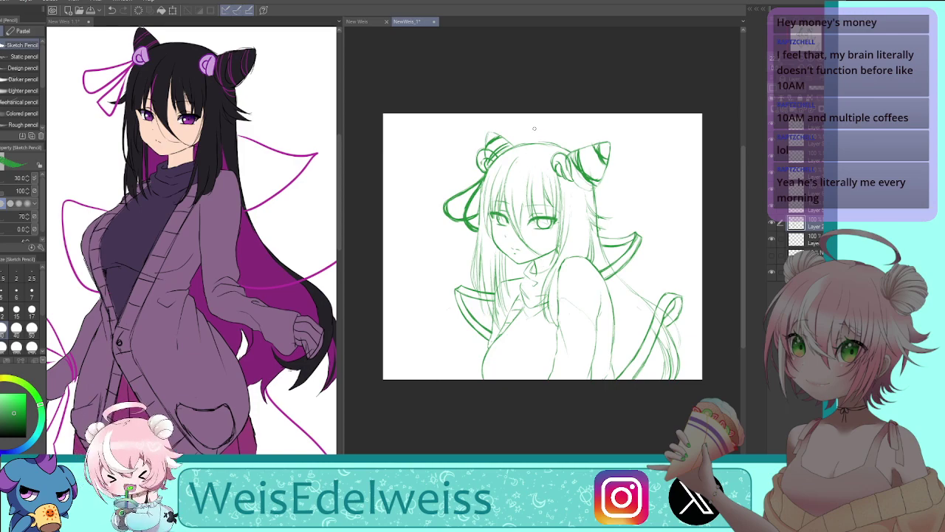
drag(531, 180, 520, 235)
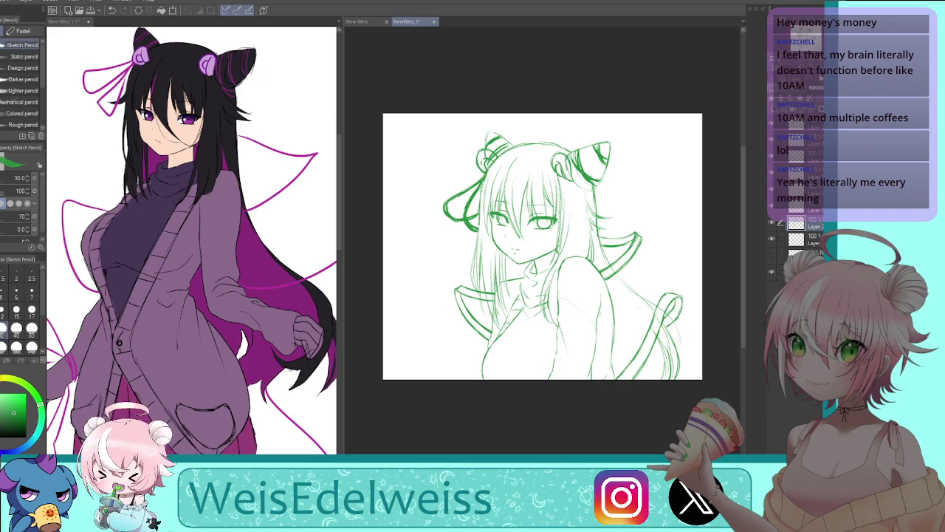
Examine the face and bangs up close in normal and mirrored view, ending with the whole canvas in view
scroll(463, 230, up, 5)
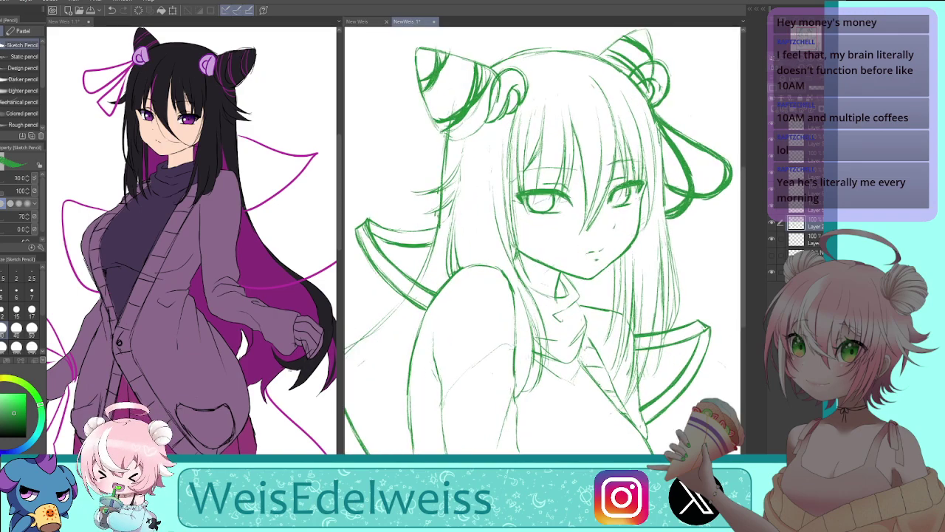
key(h)
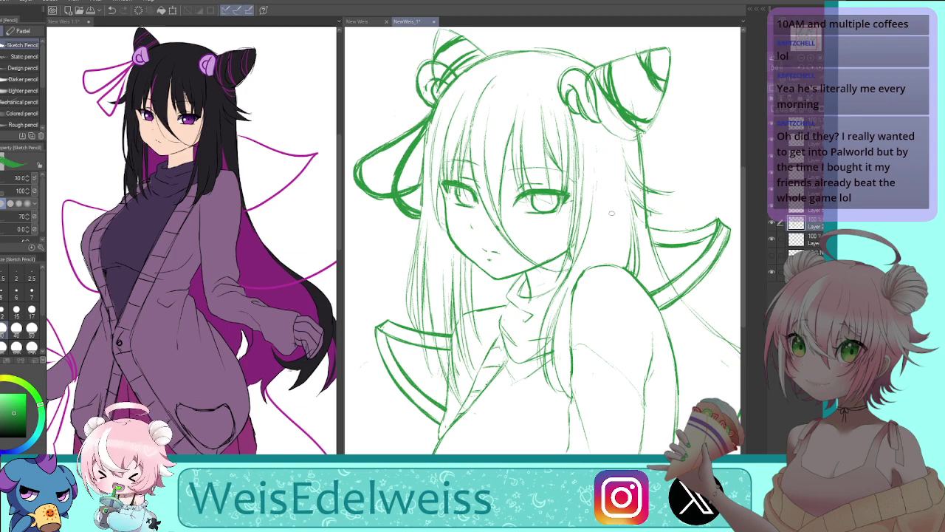
key(h)
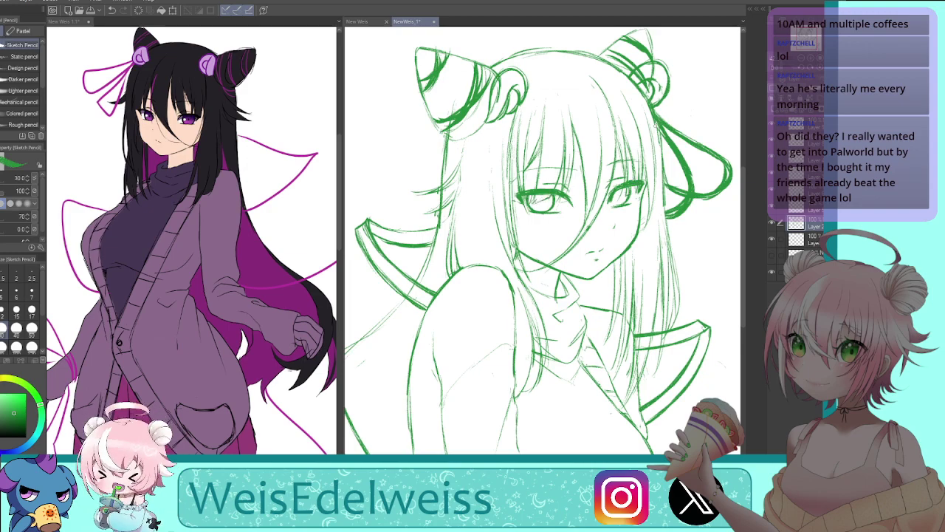
click(785, 59)
drag(785, 60, 808, 36)
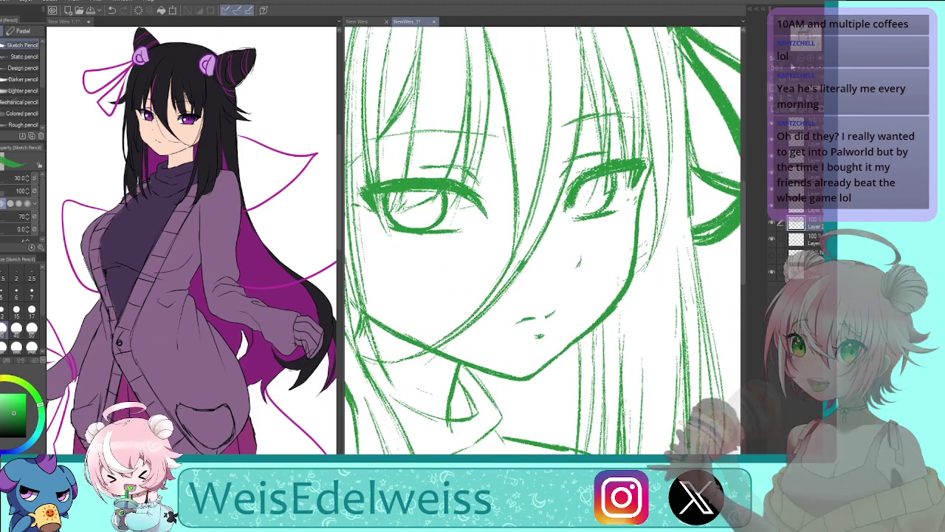
click(788, 59)
click(784, 59)
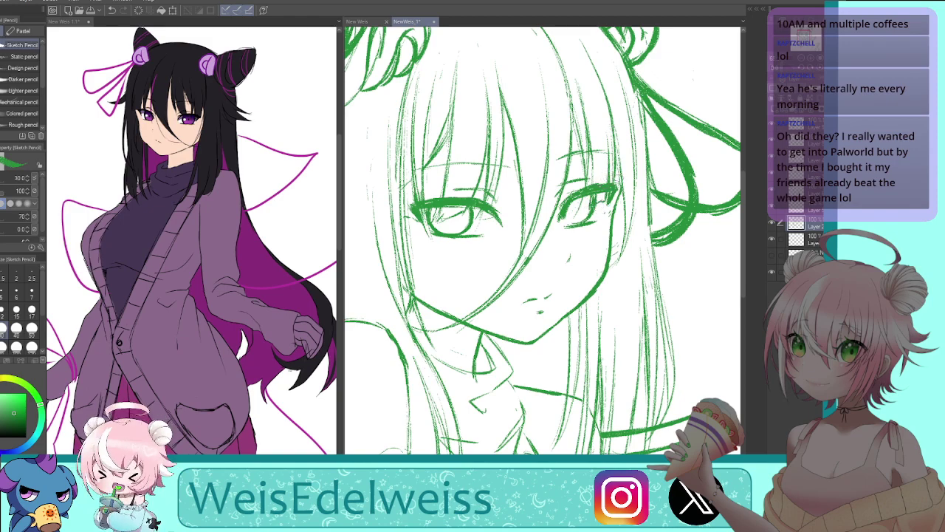
key(h)
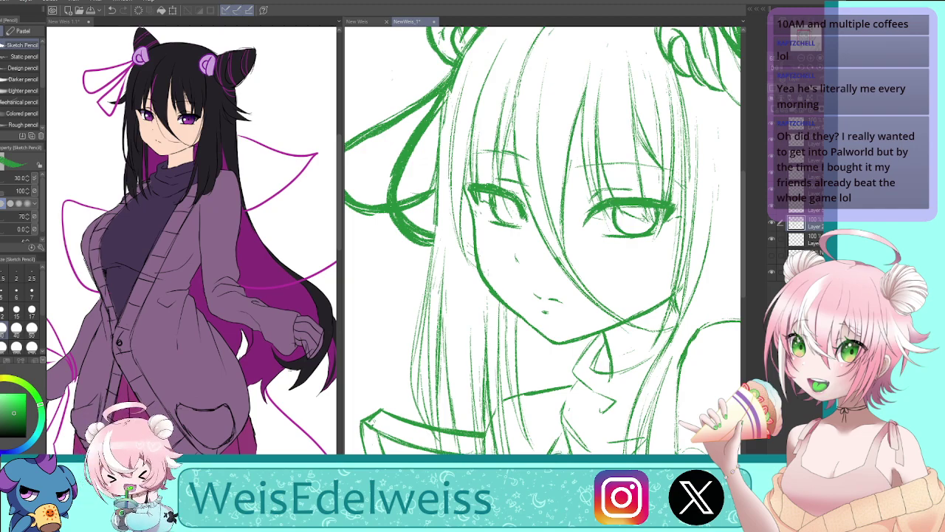
key(ctrl+0)
key(h)
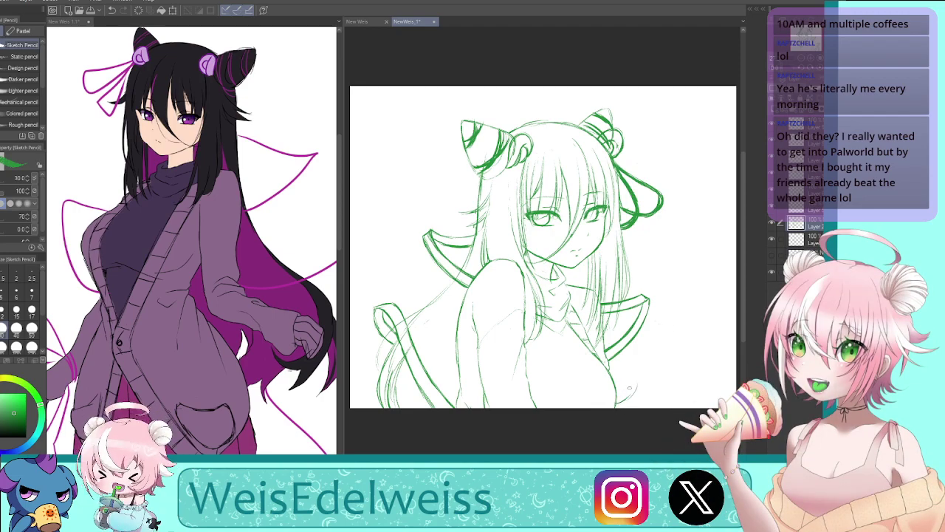
Make the layer holding the ribbons and horn stripes active, toggling its visibility to check which lines it contains
drag(640, 384, 633, 405)
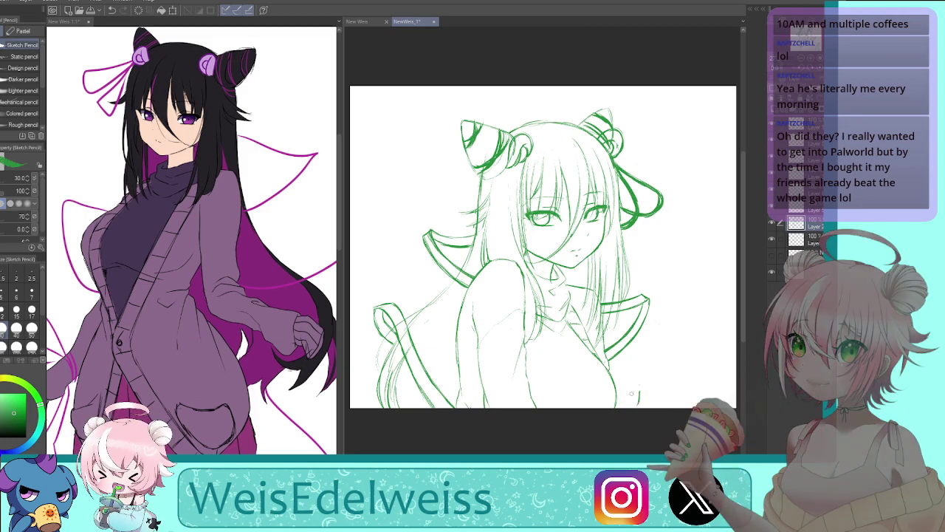
click(801, 126)
click(773, 126)
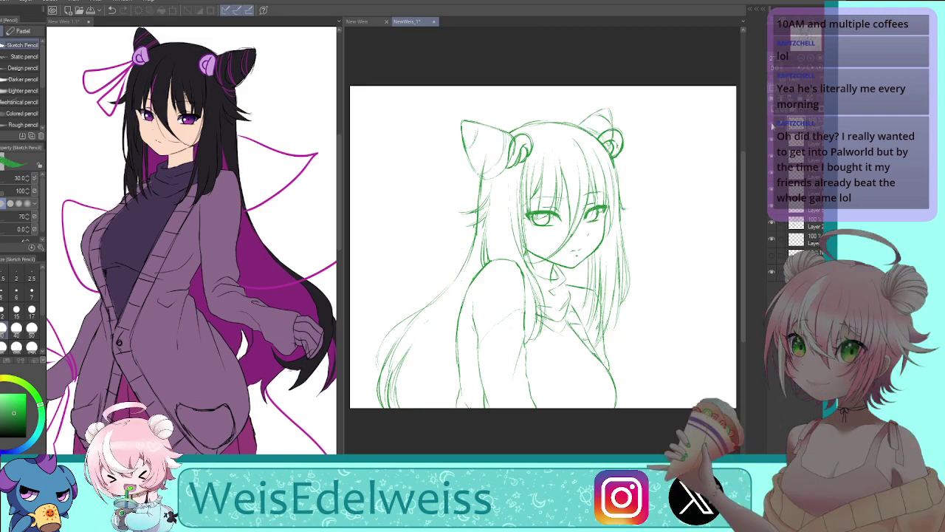
click(775, 126)
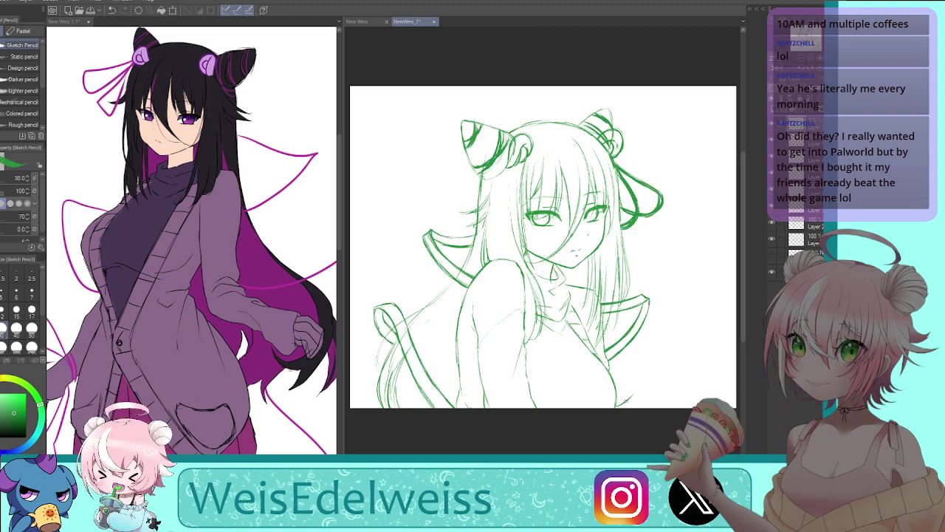
Try to sketch a small ribbon tip beside the chest at the canvas's lower edge, and undo its strokes
mouse_move(638, 389)
mouse_down()
mouse_move(639, 401)
mouse_move(637, 387)
mouse_up()
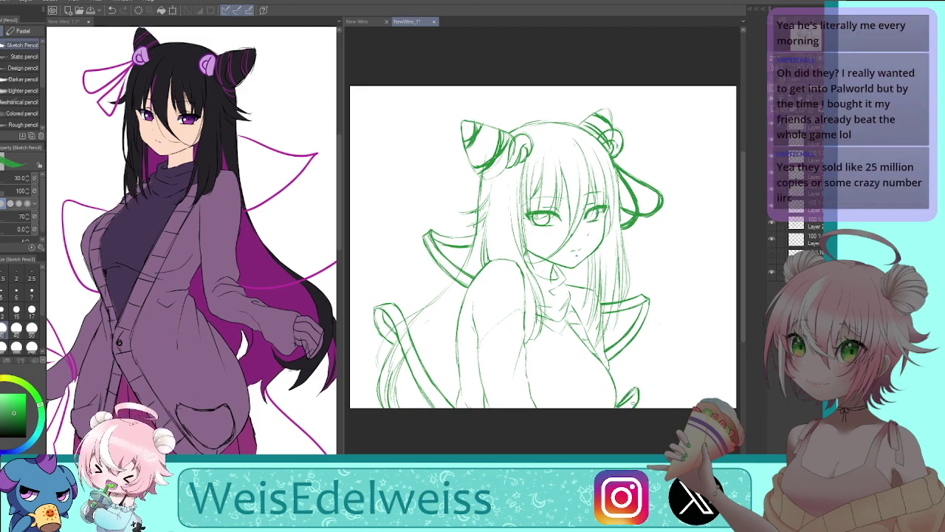
key(ctrl+z)
key(ctrl+z)
key(ctrl+z)
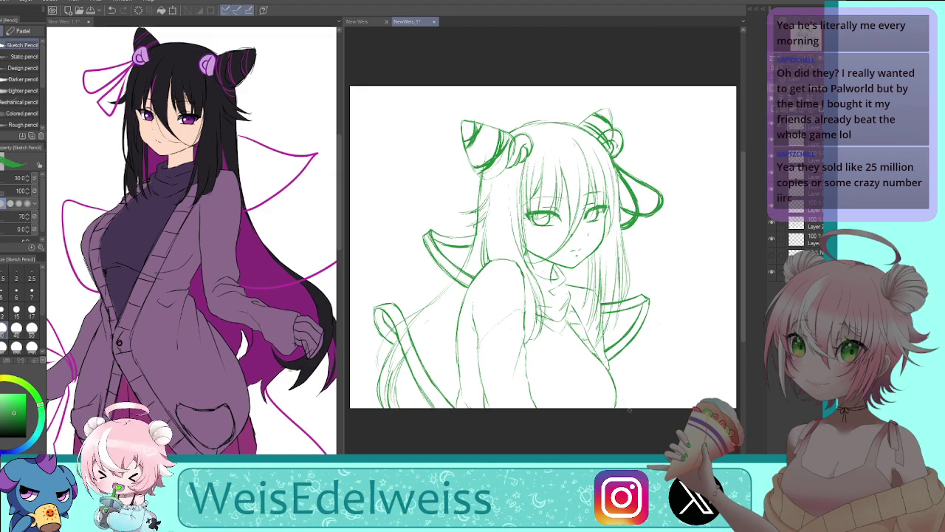
key(h)
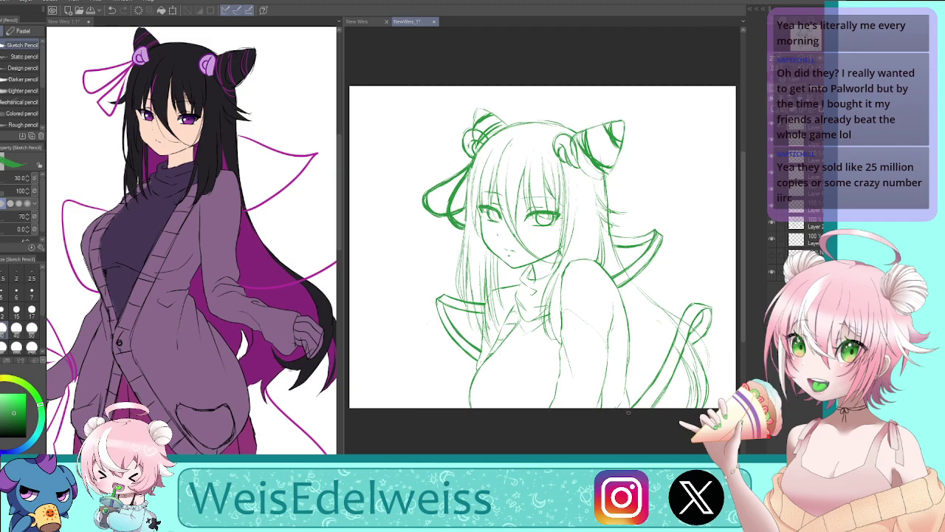
key(ctrl+t)
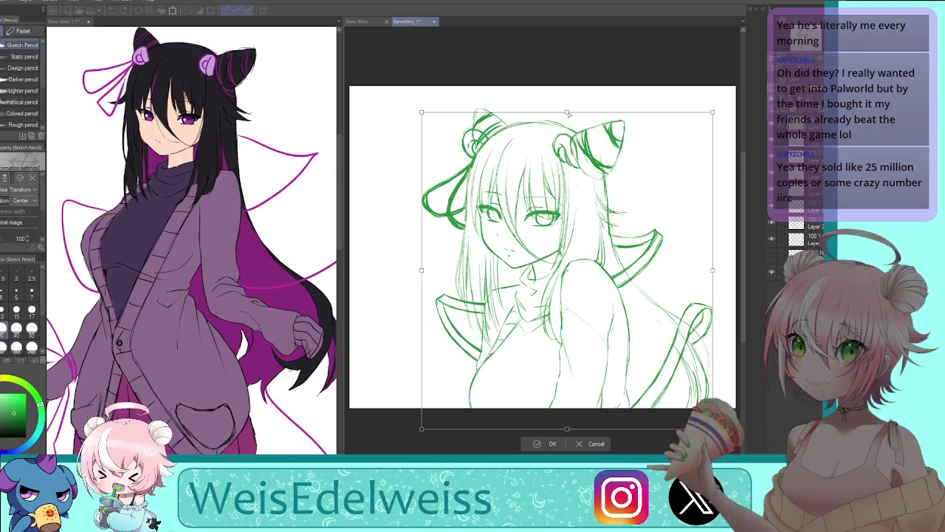
click(593, 443)
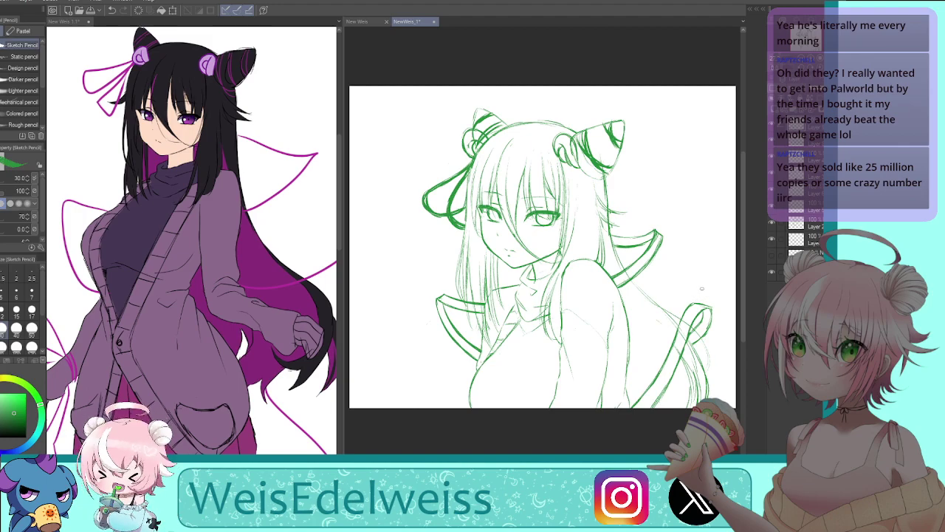
Lasso the lower ribbon loop crossing the long back hair and rotate it with a free transform, comparing normal and mirrored view
key(m)
mouse_move(719, 293)
mouse_down()
mouse_move(656, 307)
mouse_move(616, 413)
mouse_move(689, 415)
mouse_move(727, 290)
mouse_up()
key(ctrl+d)
mouse_move(721, 389)
mouse_down()
mouse_move(724, 288)
mouse_move(613, 407)
mouse_move(724, 382)
mouse_move(727, 405)
mouse_move(708, 392)
mouse_move(701, 399)
mouse_up()
key(ctrl+t)
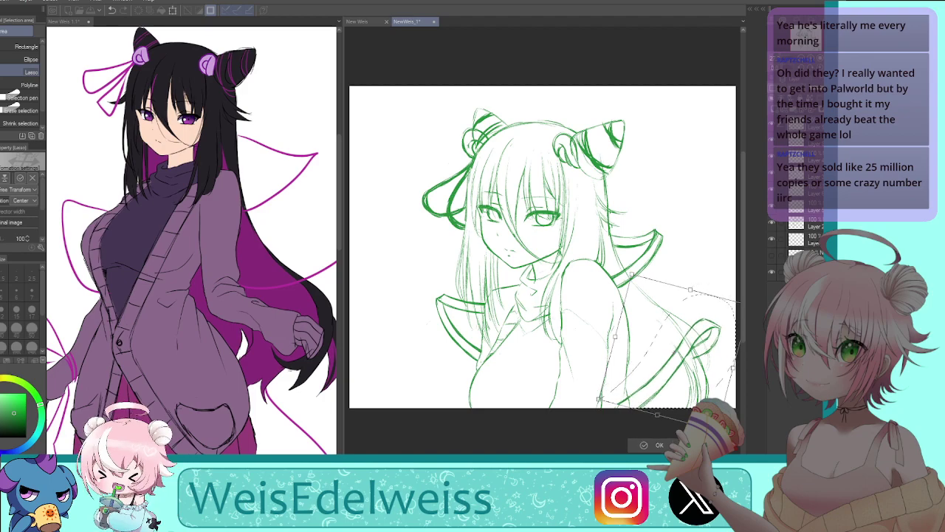
drag(716, 430, 712, 426)
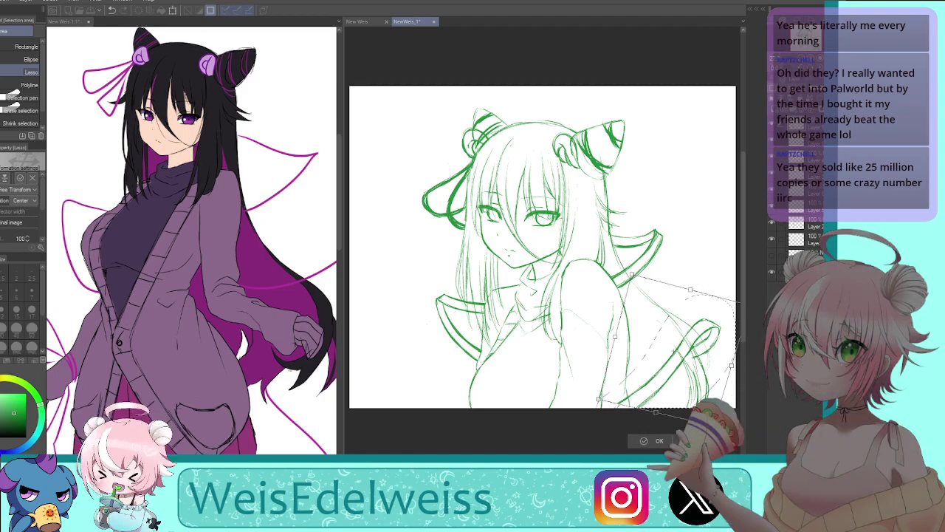
key(h)
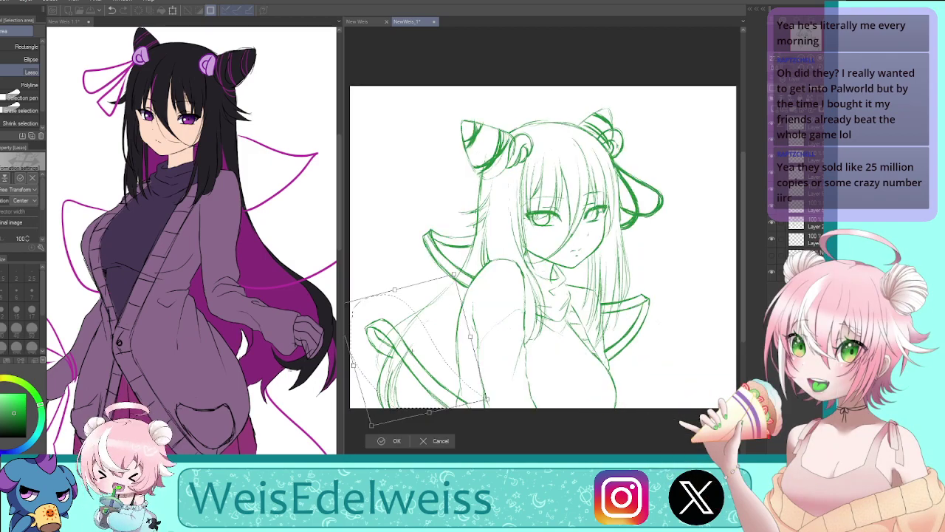
mouse_move(430, 414)
mouse_down()
mouse_move(440, 397)
mouse_move(433, 421)
mouse_up()
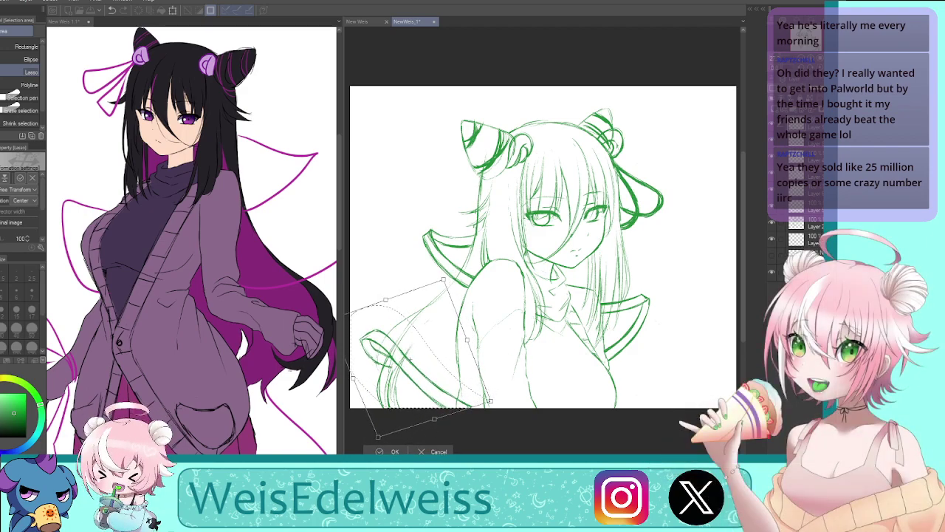
Nudge the corners and sides of the lower ribbon's transform box to reshape it, checking it in mirrored view, and apply the transform
key(h)
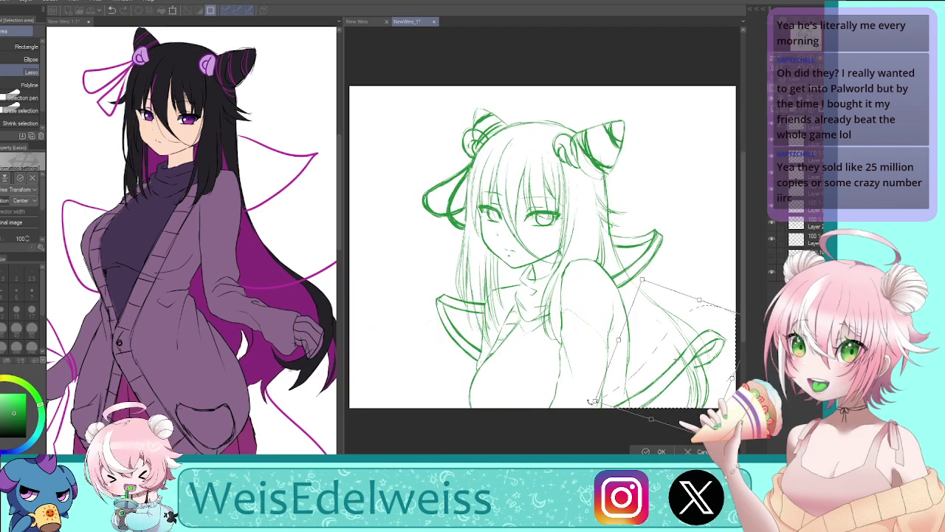
drag(598, 401, 603, 398)
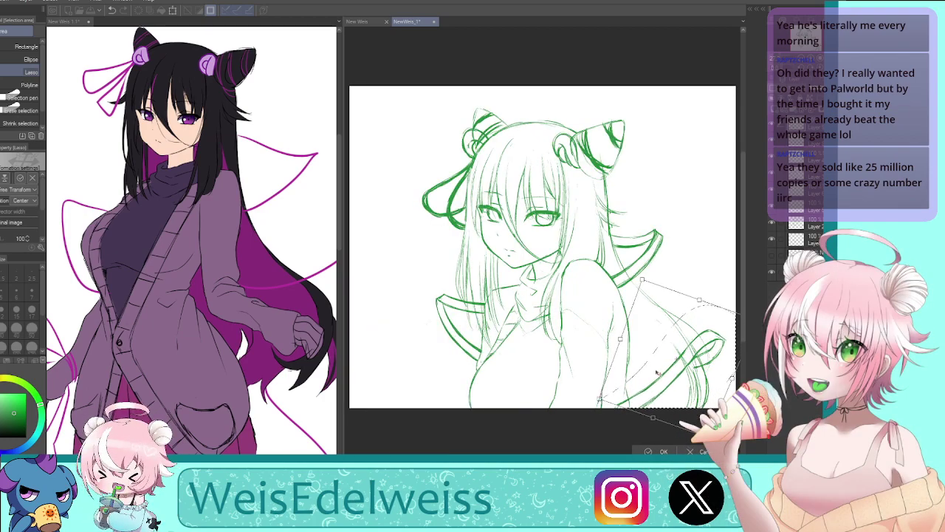
drag(583, 460, 599, 459)
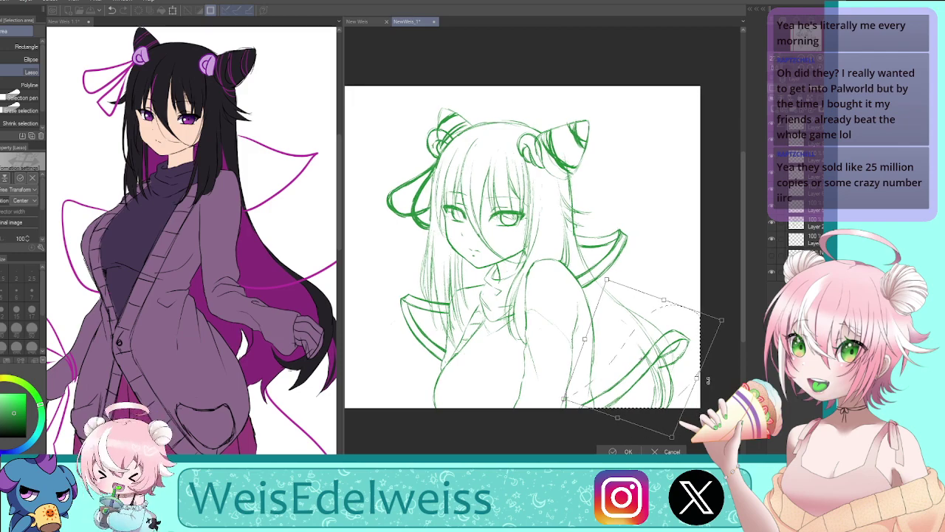
drag(732, 318, 727, 331)
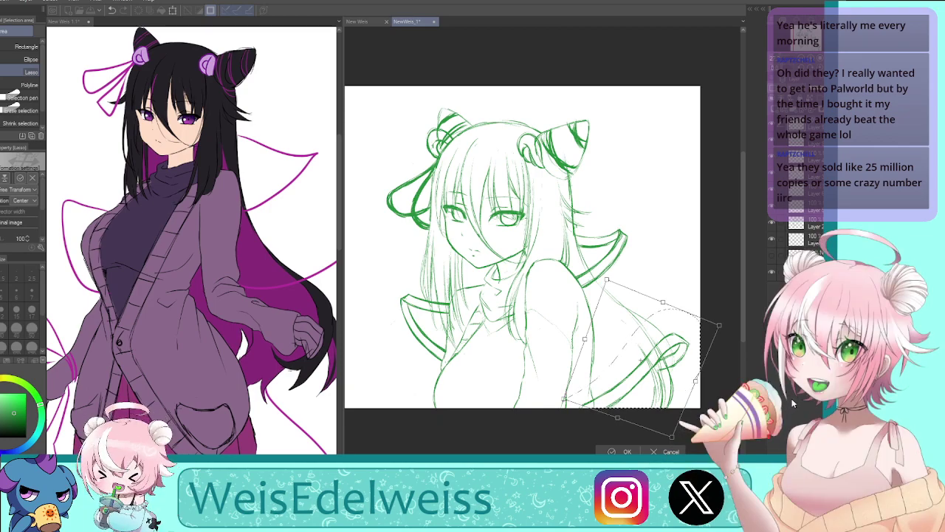
drag(608, 281, 610, 277)
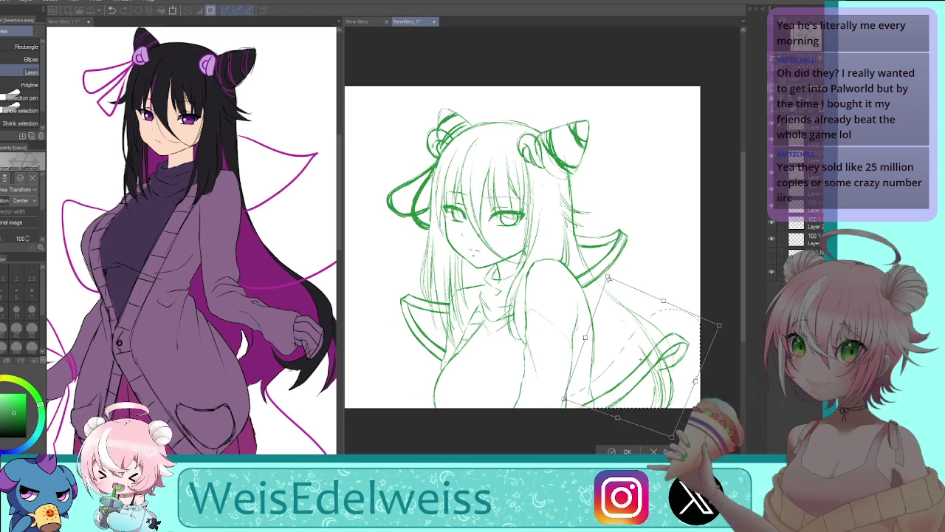
drag(693, 394, 693, 385)
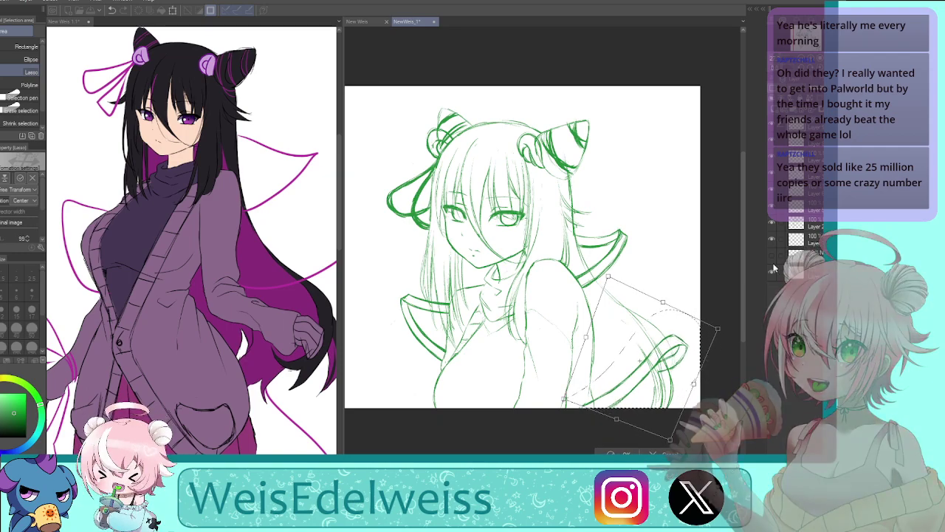
key(h)
drag(476, 276, 468, 273)
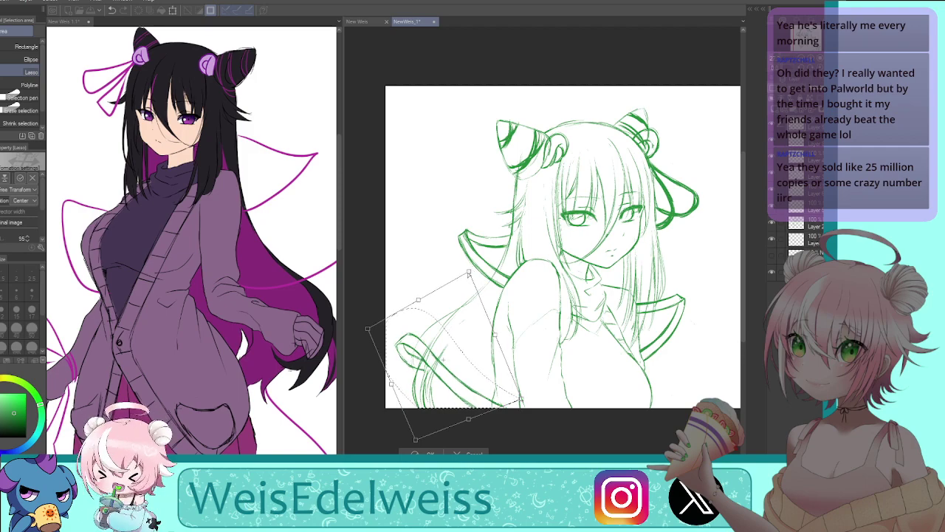
drag(559, 405, 562, 397)
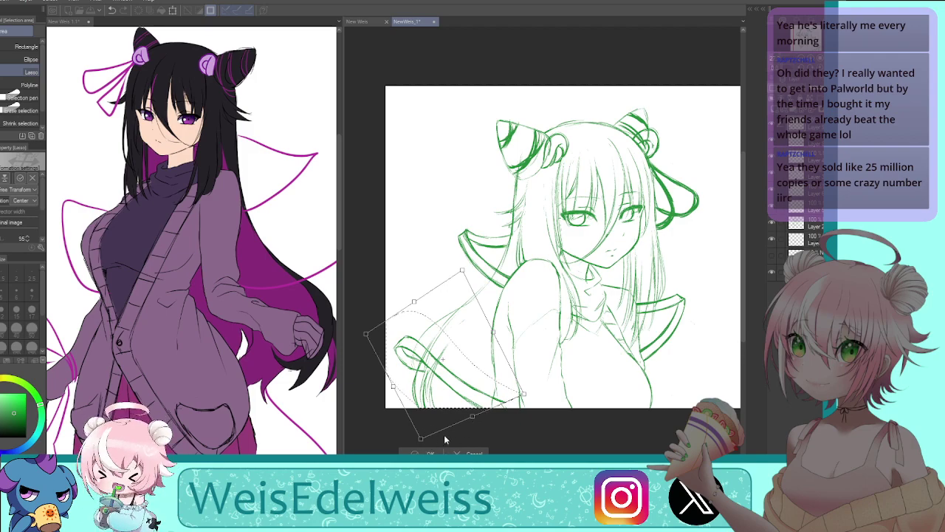
key(Return)
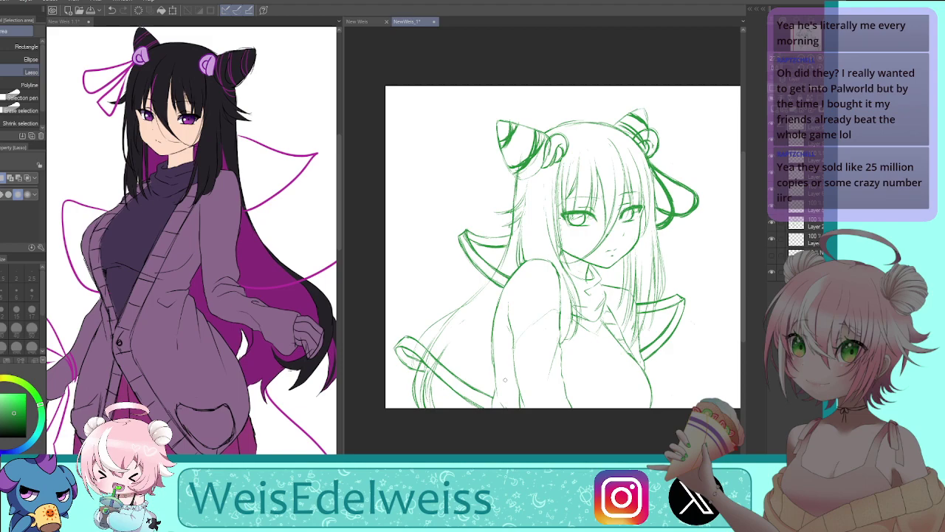
Lasso the lower ribbon loop again and move it slightly up and inward with a new free transform
key(h)
mouse_move(683, 365)
mouse_down()
mouse_move(659, 318)
mouse_move(584, 436)
mouse_up()
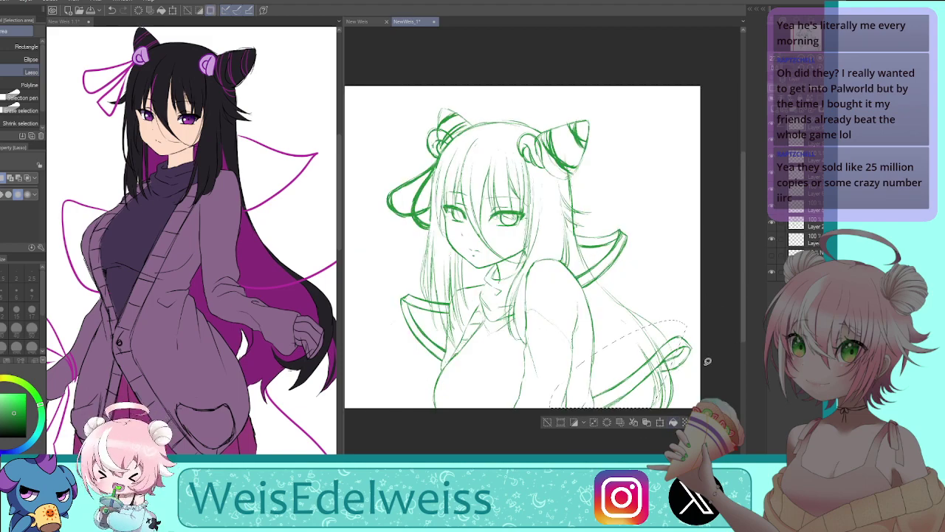
mouse_move(696, 316)
mouse_down()
mouse_move(671, 311)
mouse_move(667, 405)
mouse_move(676, 317)
mouse_up()
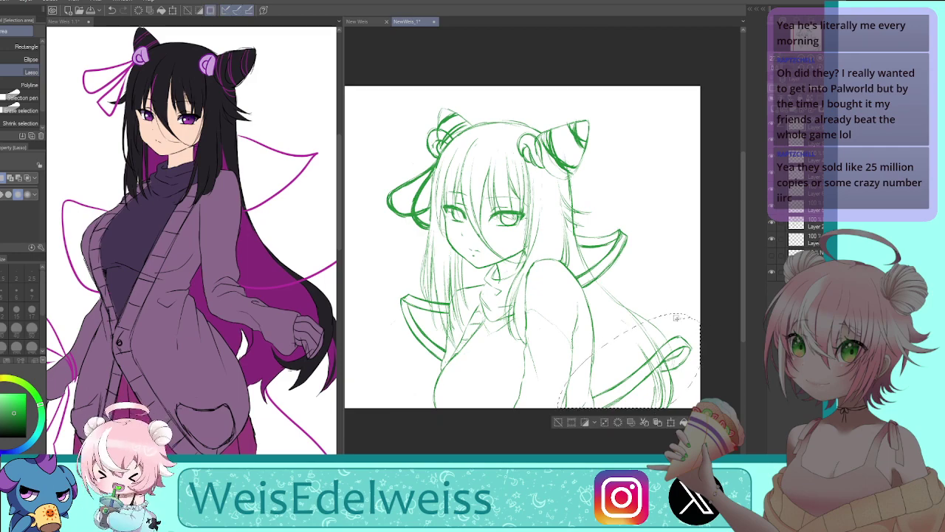
key(ctrl+t)
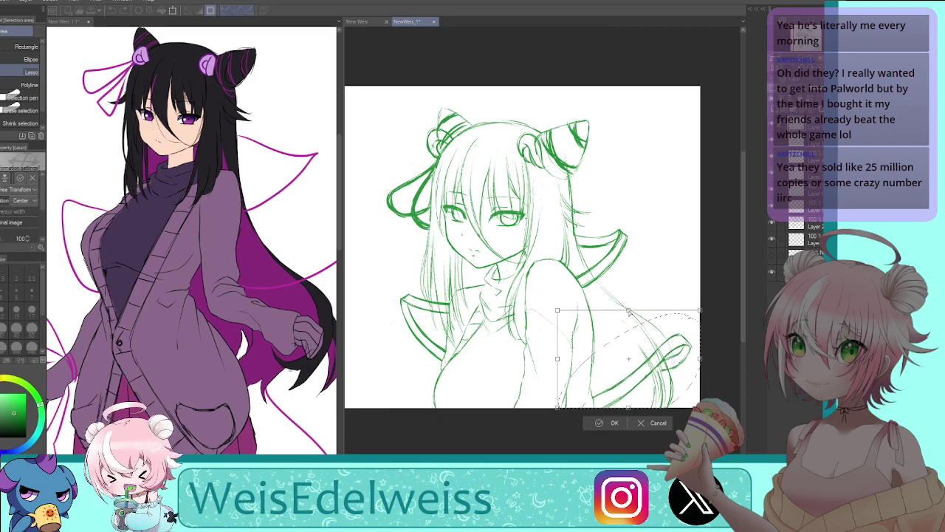
drag(676, 388, 672, 381)
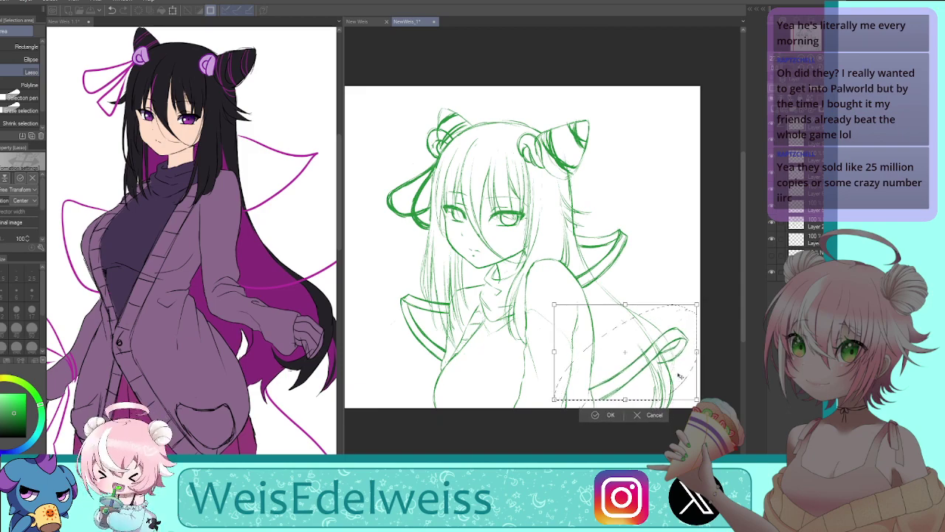
click(820, 67)
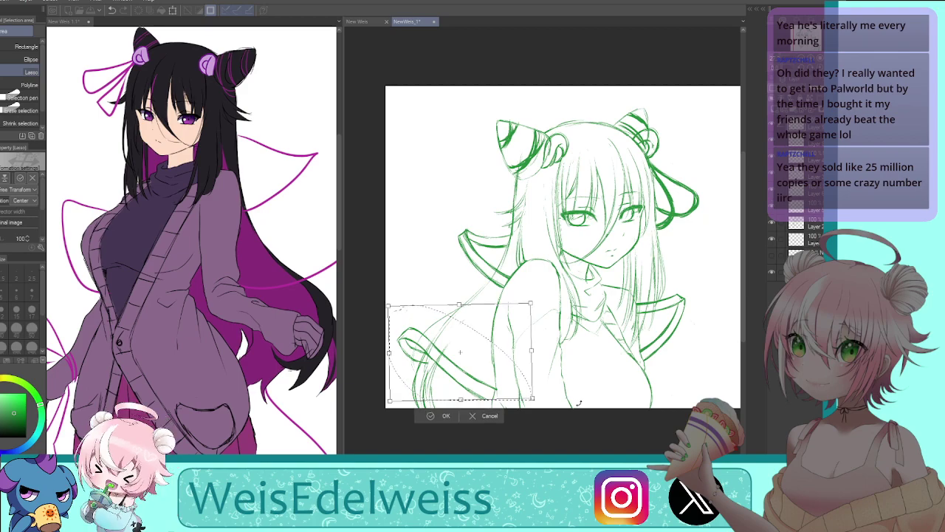
Distort the lower ribbon slightly by its corners and upper edge, compare both view orientations, and apply the transform
drag(534, 400, 539, 402)
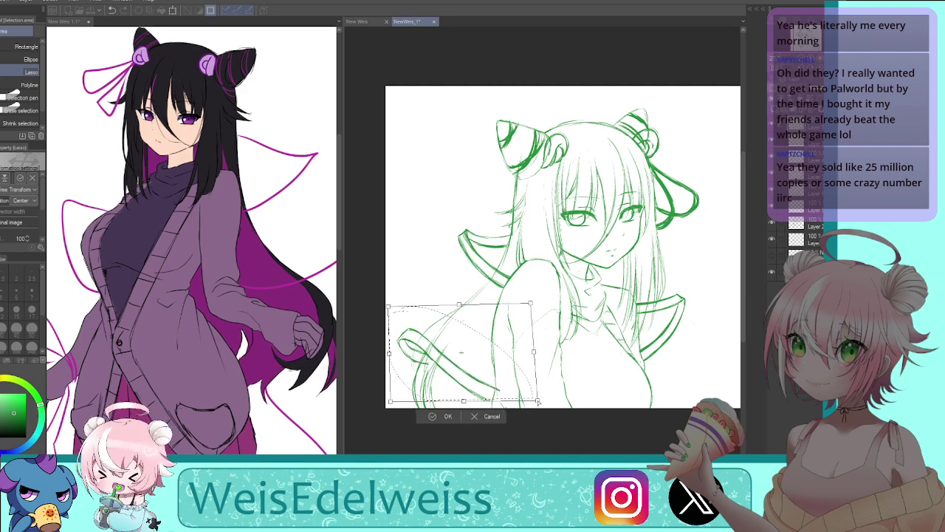
drag(390, 403, 389, 405)
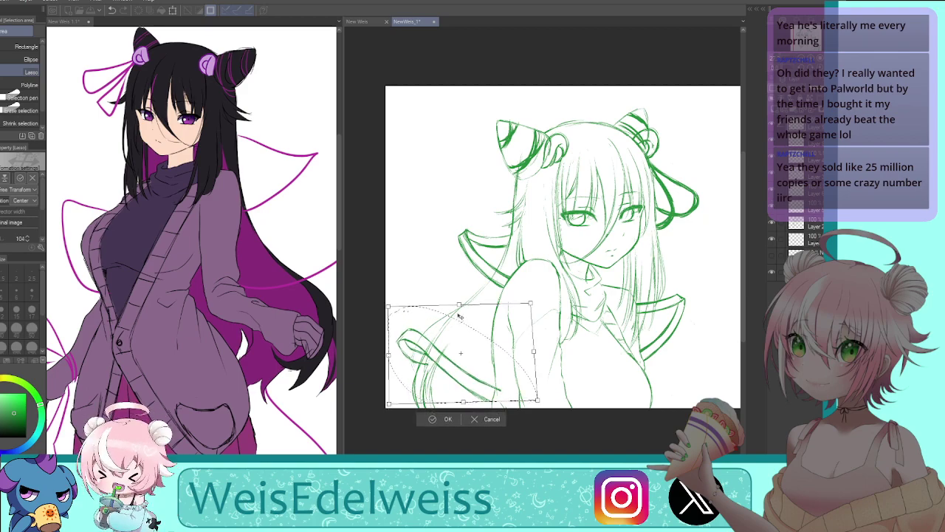
drag(459, 304, 462, 302)
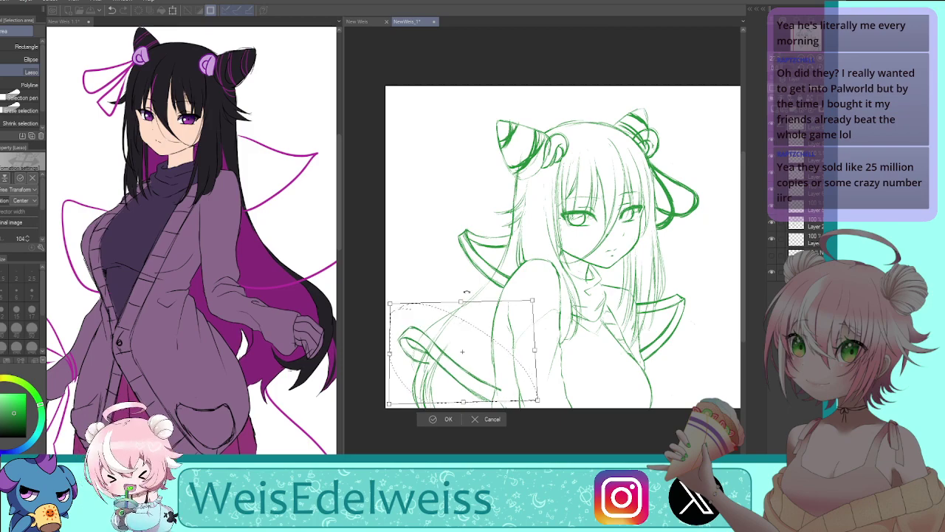
key(h)
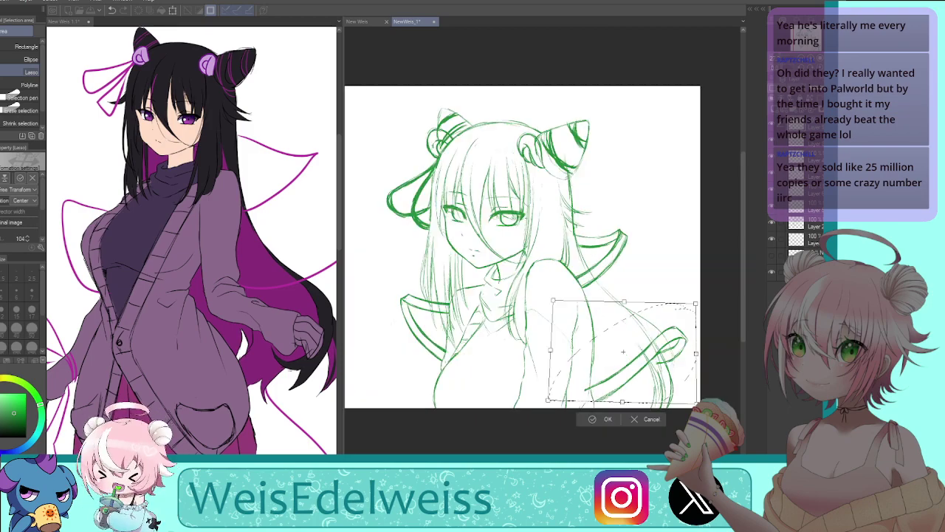
drag(698, 307, 696, 305)
drag(707, 364, 711, 367)
click(605, 419)
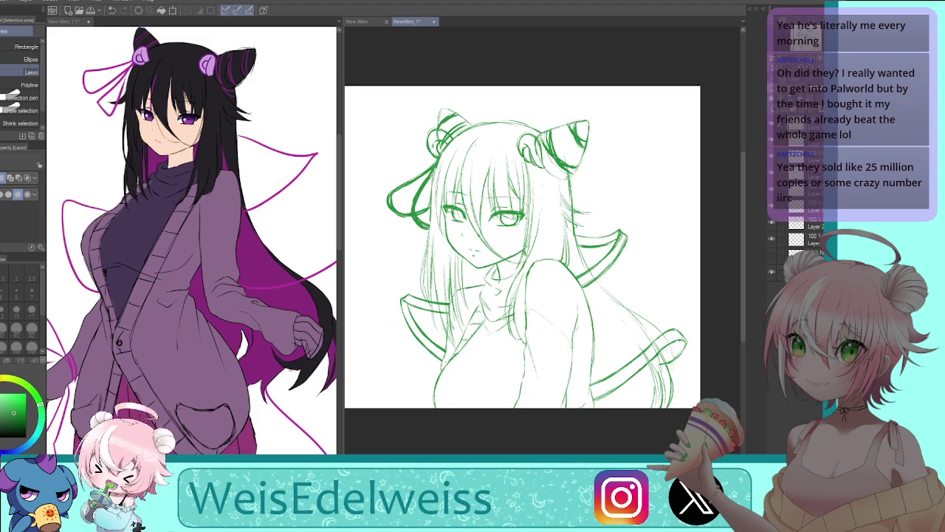
Hide the layer with the ribbons and horn stripes and add a new layer for sketching with the Sketch Pencil
key(h)
key(p)
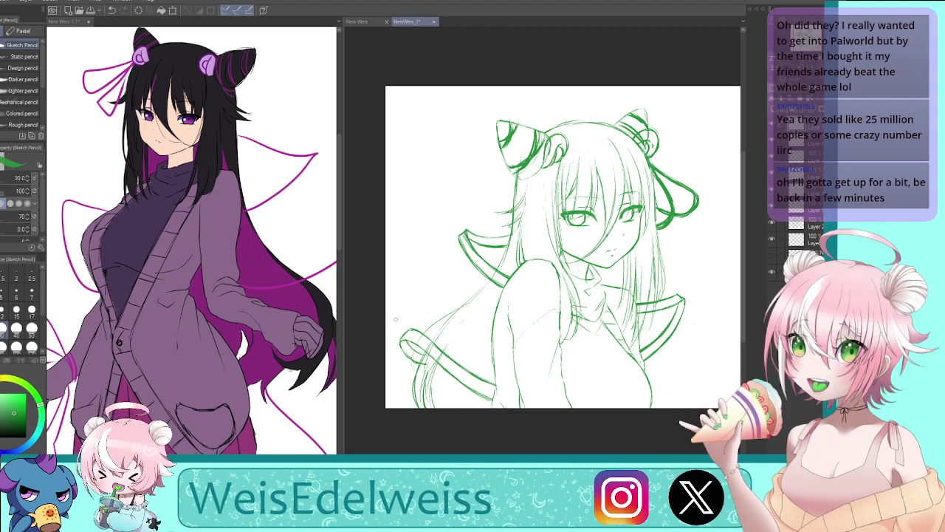
key(h)
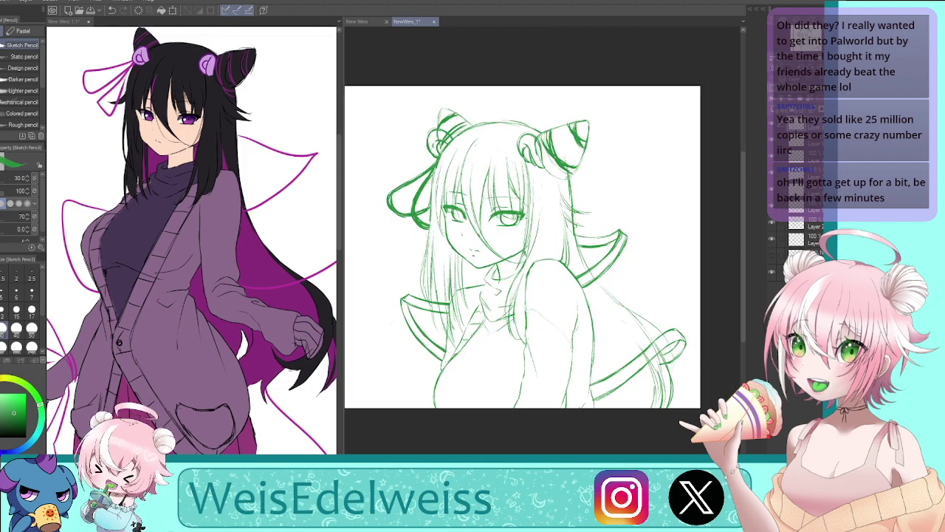
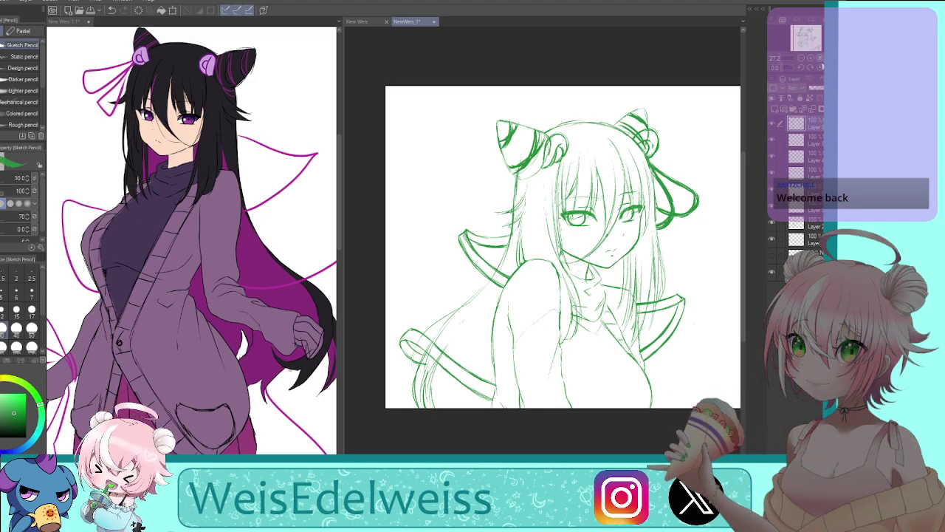
key(h)
click(772, 125)
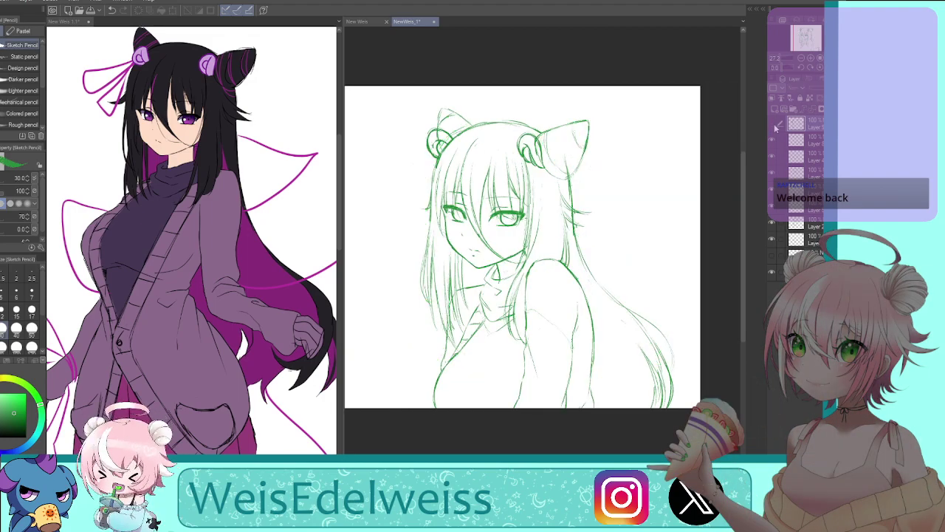
click(776, 110)
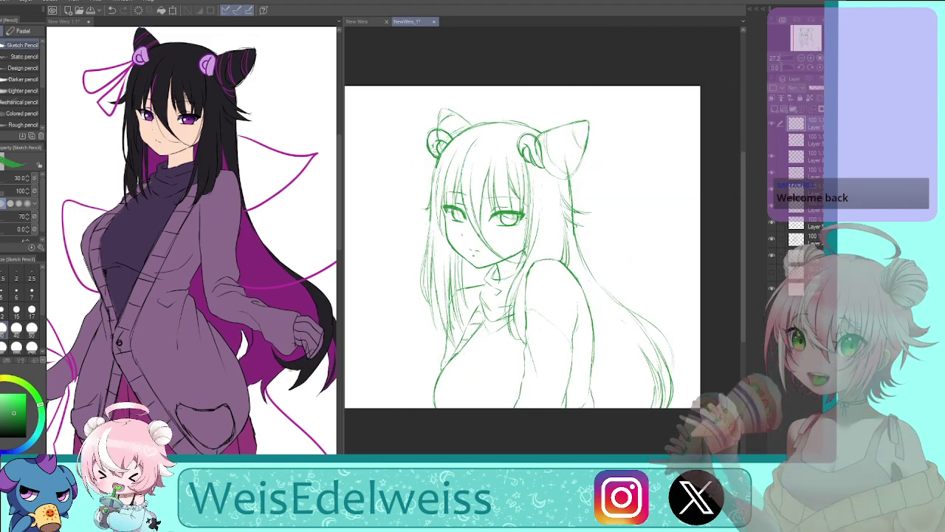
Try to sketch light ribbon loops hanging outward from the hair bun at the smaller, far horn
mouse_move(434, 158)
mouse_down()
mouse_move(409, 173)
mouse_move(423, 204)
mouse_up()
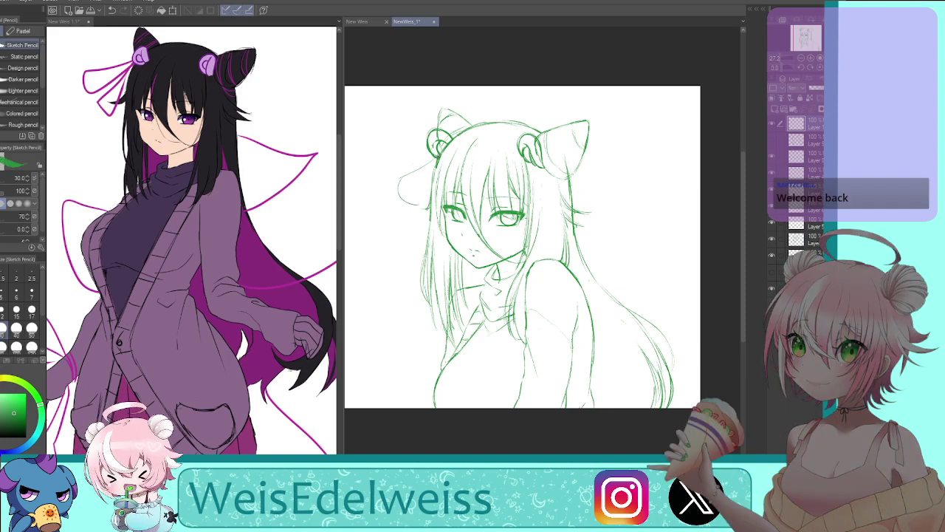
drag(428, 159, 387, 160)
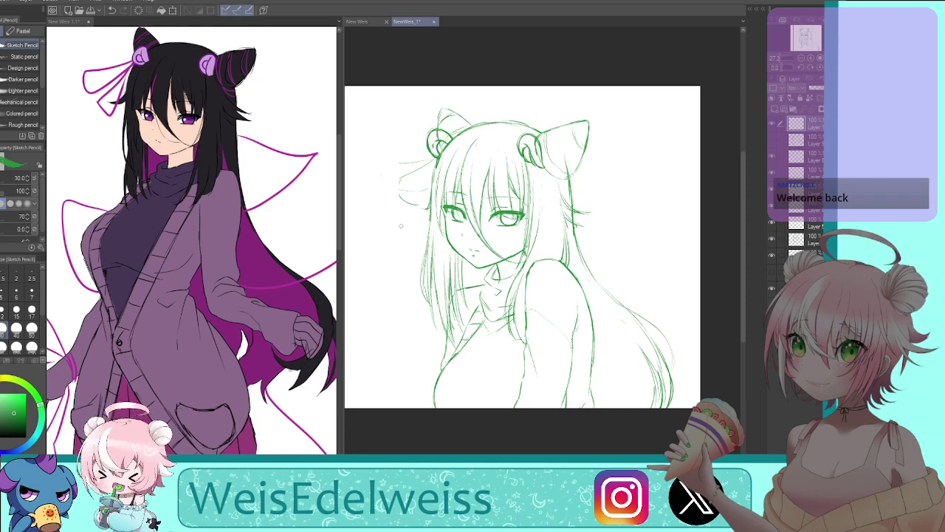
drag(403, 201, 416, 162)
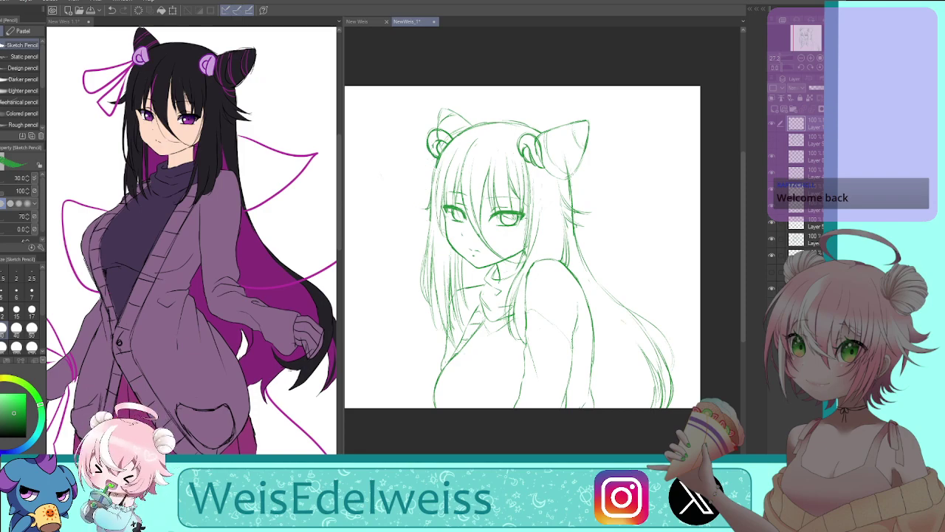
Try to sketch a light ribbon loop hanging from the far hair bun in the mirrored view, and undo the strokes
key(h)
mouse_move(659, 156)
mouse_down()
mouse_move(657, 190)
mouse_move(674, 201)
mouse_up()
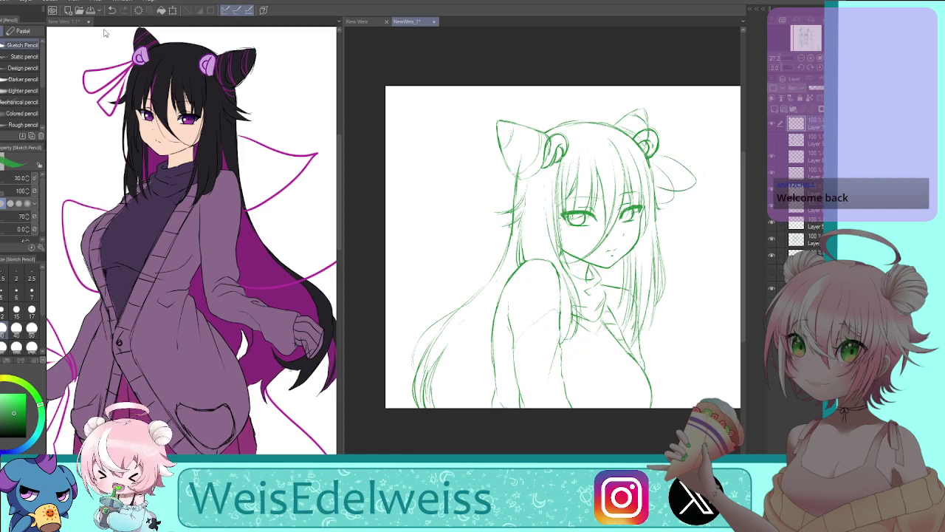
key(ctrl+z)
key(ctrl+z)
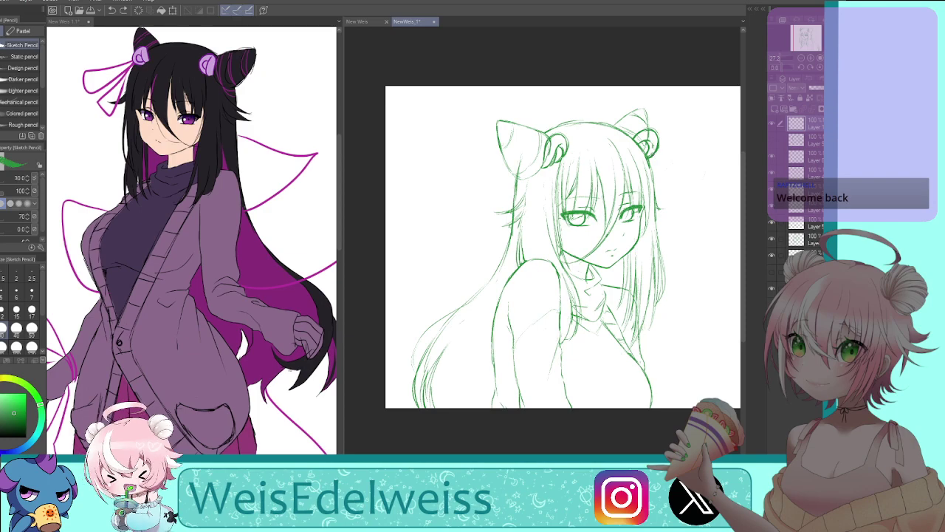
mouse_move(660, 159)
mouse_down()
mouse_move(668, 200)
mouse_move(656, 160)
mouse_move(659, 196)
mouse_up()
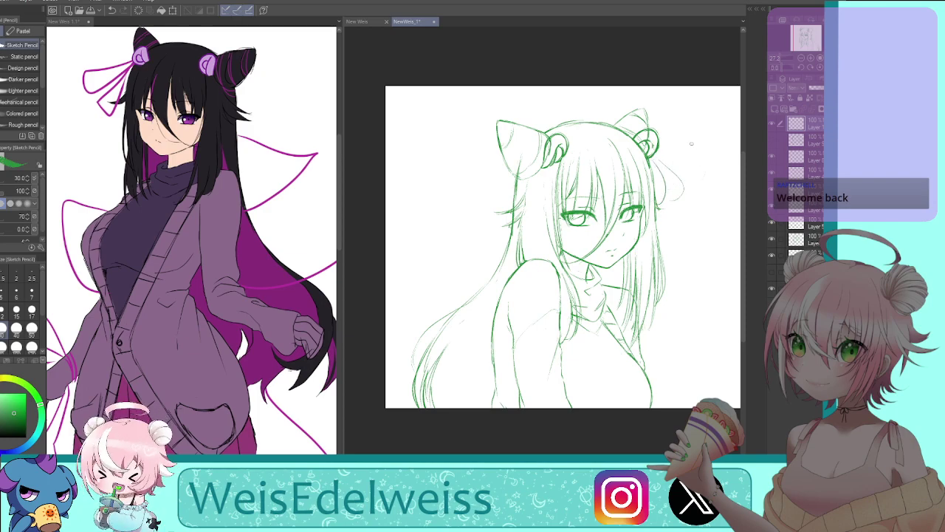
key(ctrl+z)
key(ctrl+z)
key(ctrl+z)
key(ctrl+z)
key(ctrl+z)
key(h)
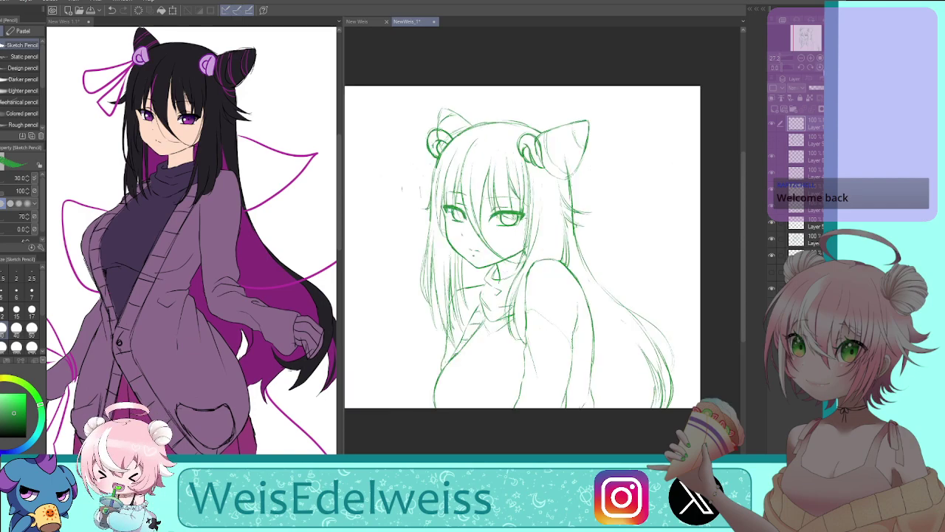
Try a wider ribbon loop outward from the far hair bun in the unmirrored view, and erase it with the Rough eraser at size 80
mouse_move(433, 205)
mouse_down()
mouse_move(391, 194)
mouse_move(430, 156)
mouse_up()
mouse_move(427, 145)
mouse_down()
mouse_move(386, 148)
mouse_move(425, 184)
mouse_up()
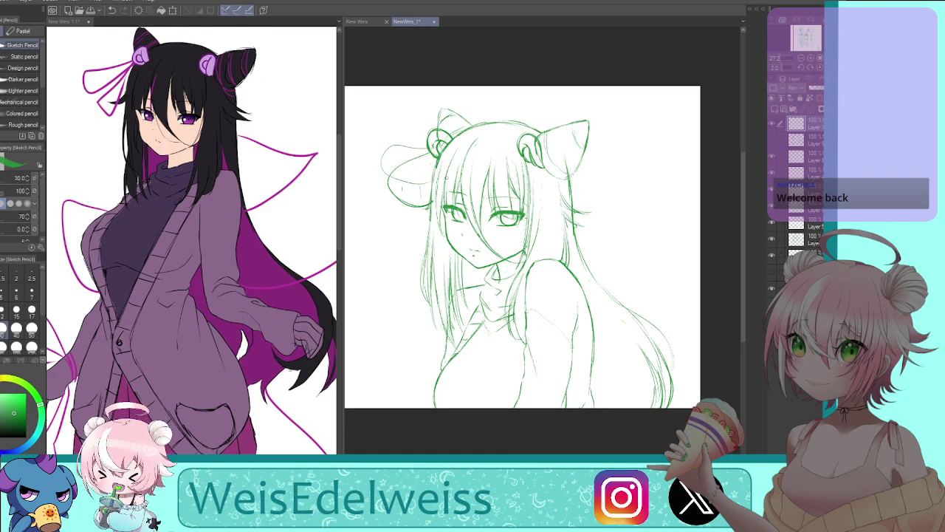
click(111, 10)
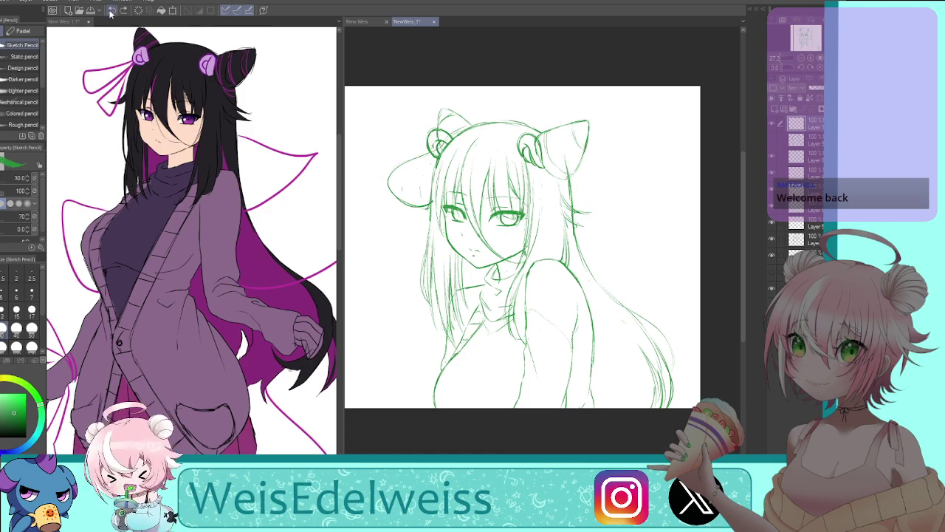
key(e)
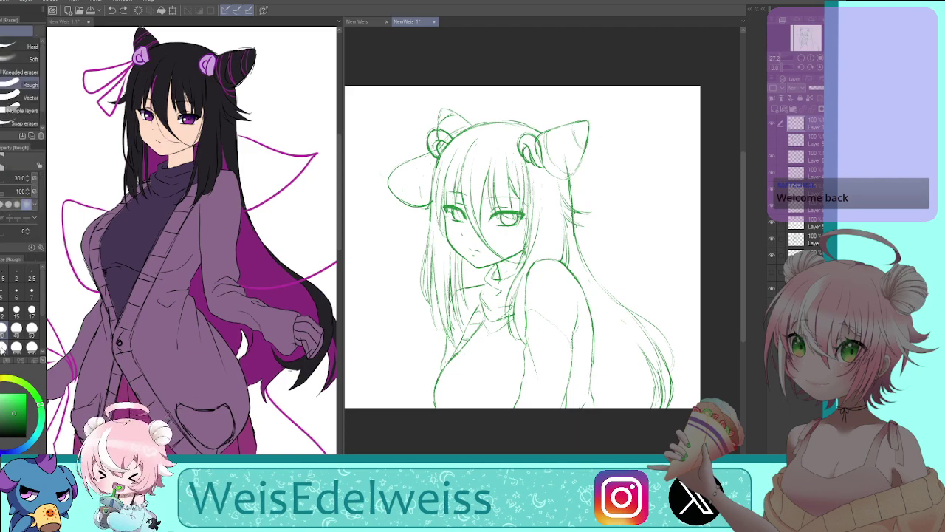
mouse_move(430, 154)
mouse_down()
mouse_move(390, 176)
mouse_move(390, 207)
mouse_move(446, 177)
mouse_up()
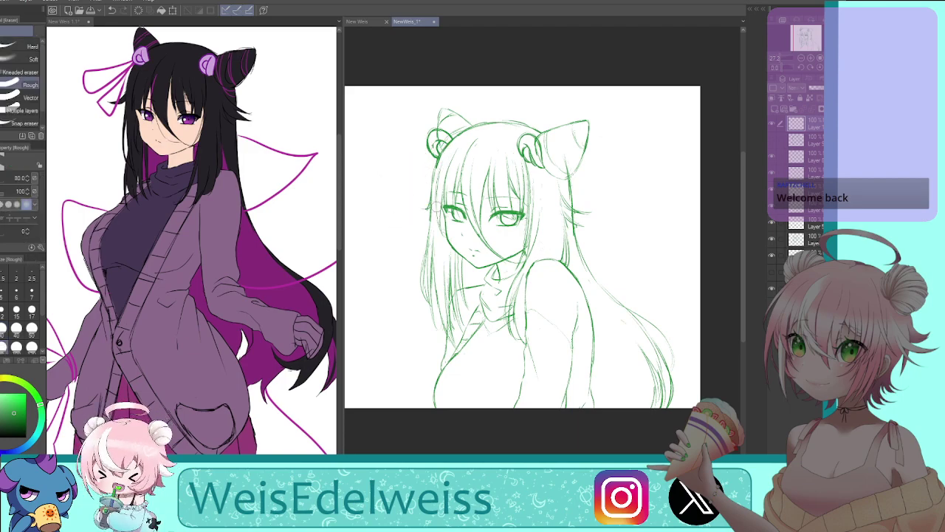
key(p)
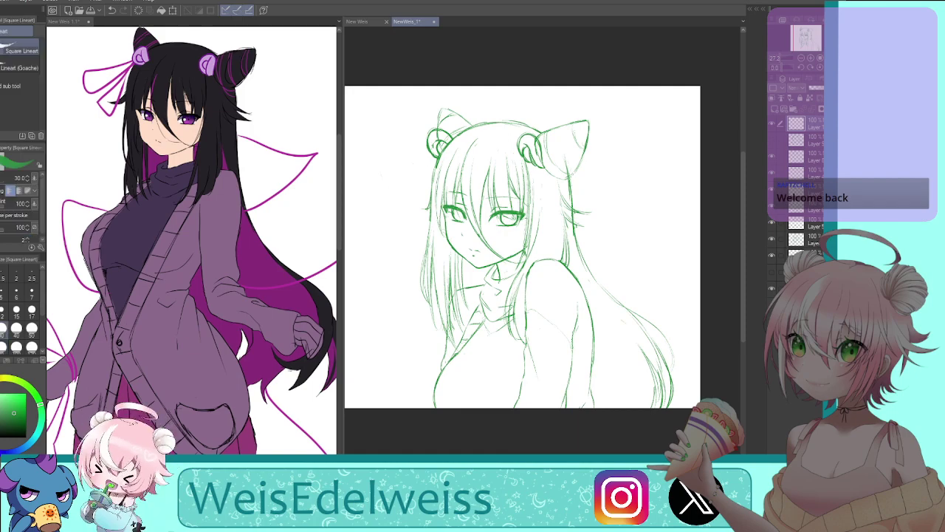
key(p)
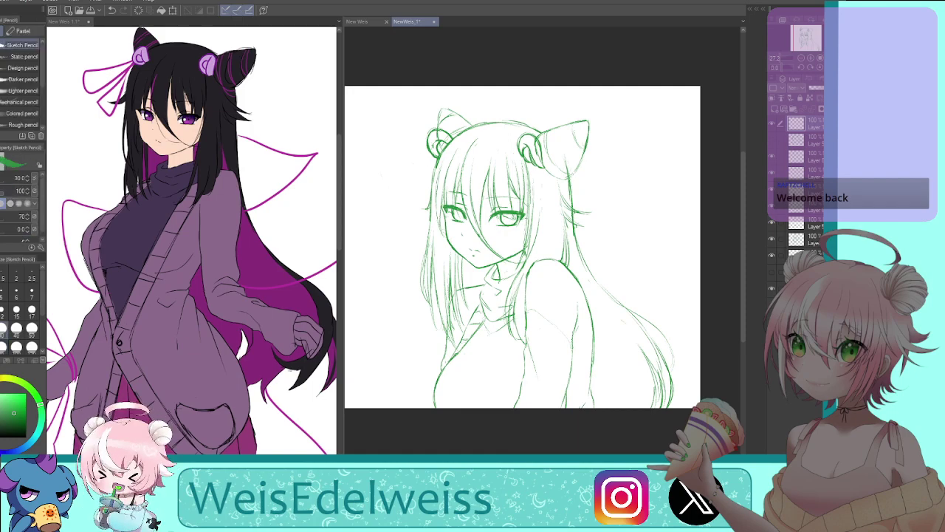
Undo the trial ribbon strokes together with the new layer, and show the layer with the ribbons and horn stripes again
mouse_move(436, 154)
mouse_down()
mouse_move(400, 177)
mouse_move(440, 206)
mouse_move(421, 197)
mouse_move(443, 192)
mouse_up()
mouse_move(434, 157)
mouse_down()
mouse_move(425, 167)
mouse_move(405, 158)
mouse_move(393, 167)
mouse_move(443, 189)
mouse_up()
key(ctrl+z)
key(ctrl+z)
key(ctrl+z)
click(772, 125)
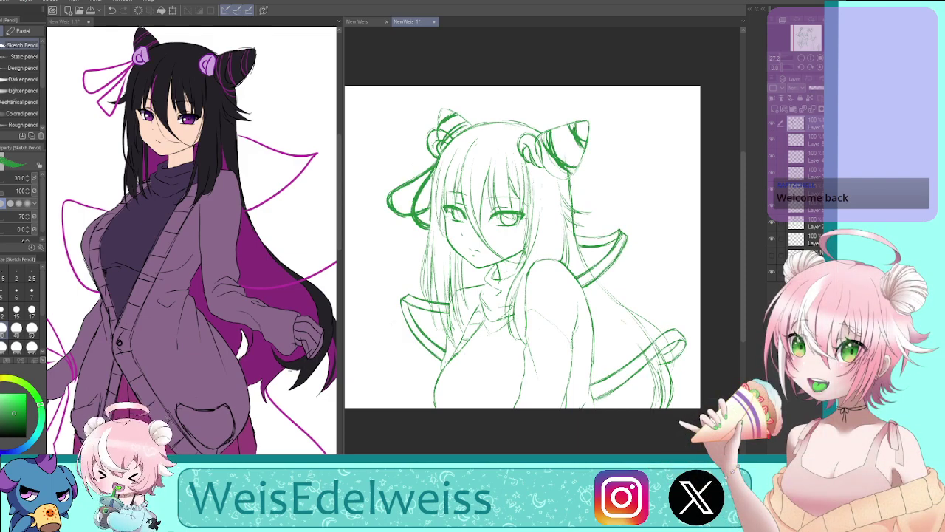
Lasso the hair ribbon below the far bun and make it slightly smaller with a free transform, comparing both view orientations
click(829, 67)
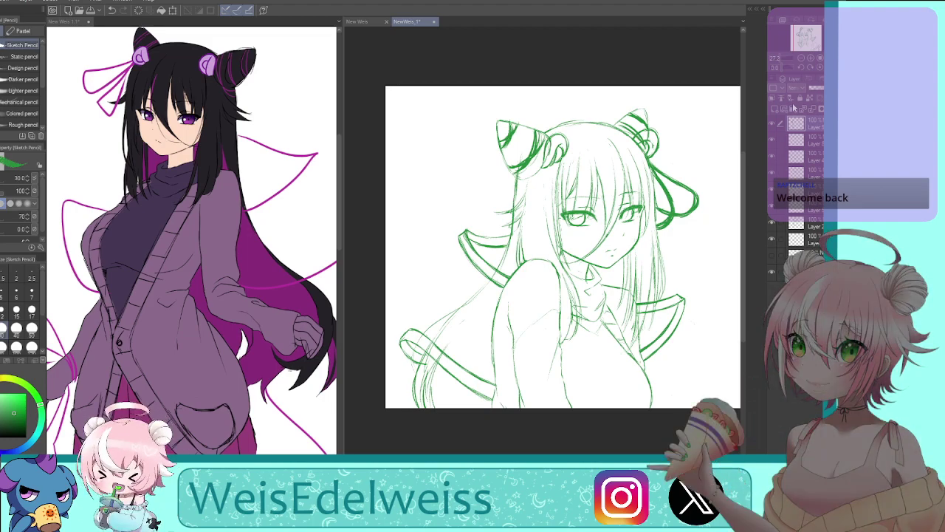
key(m)
mouse_move(676, 148)
mouse_down()
mouse_move(665, 153)
mouse_move(646, 259)
mouse_move(688, 138)
mouse_up()
key(ctrl+t)
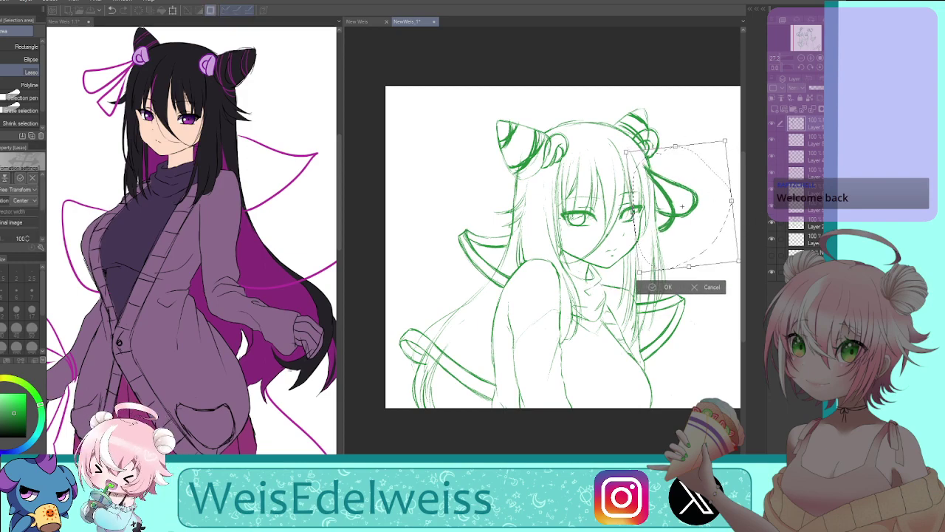
key(h)
drag(432, 232, 433, 228)
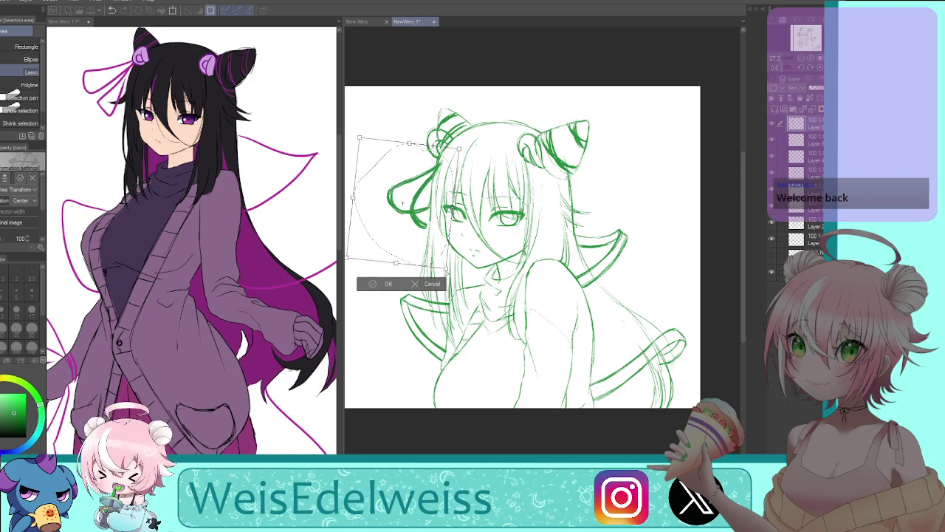
drag(397, 264, 402, 262)
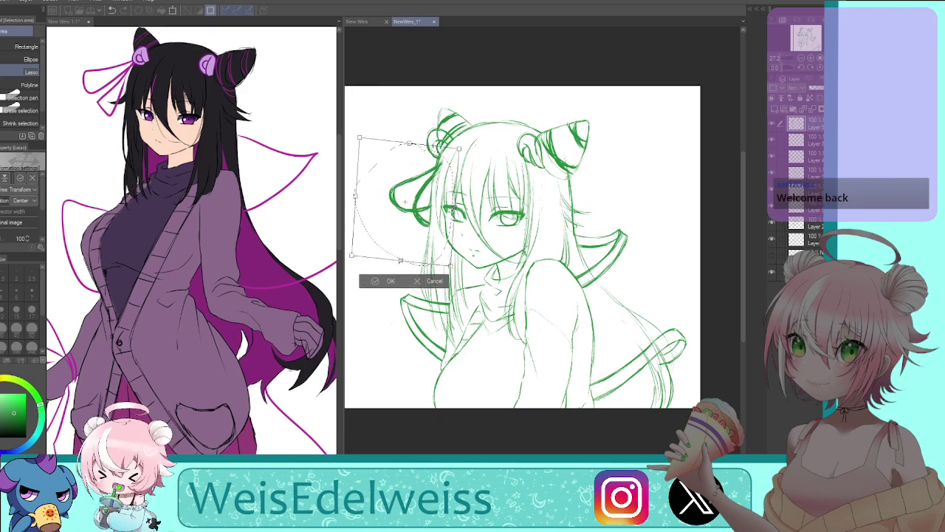
click(380, 282)
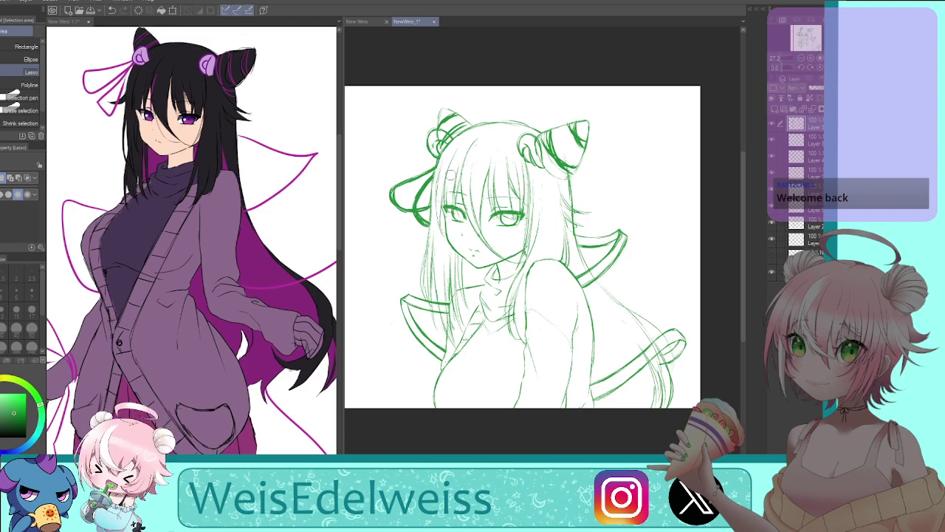
Rework the join between the hair ribbon and the far bun with the Sketch Pencil, cleaning it up with the Rough eraser at size 12
key(h)
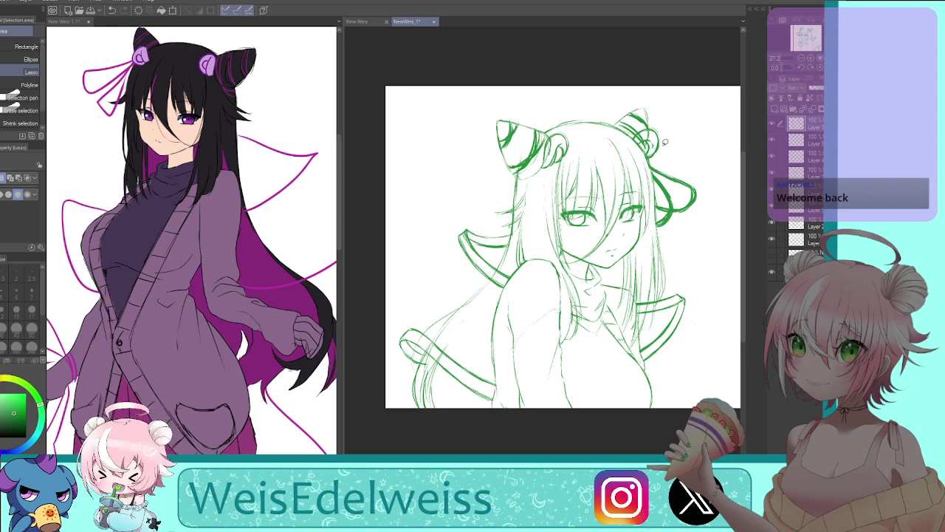
key(p)
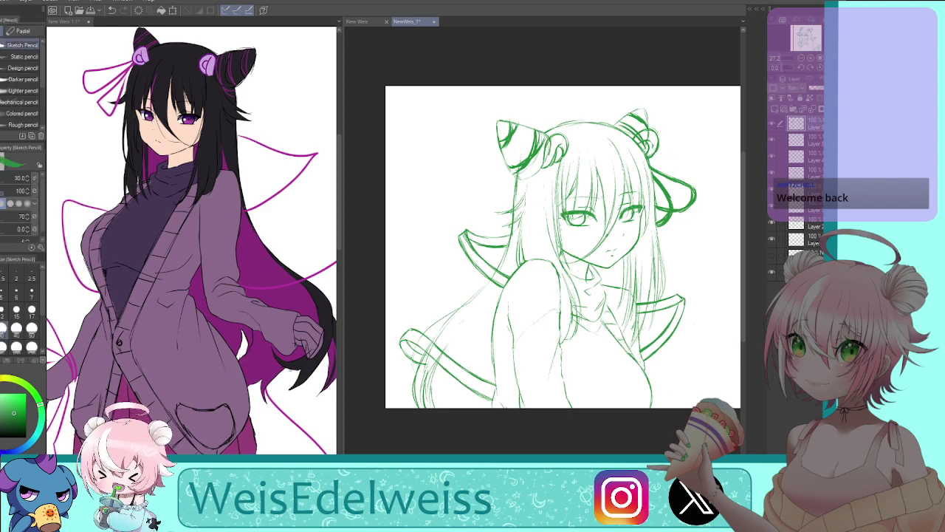
drag(651, 161, 665, 172)
key(e)
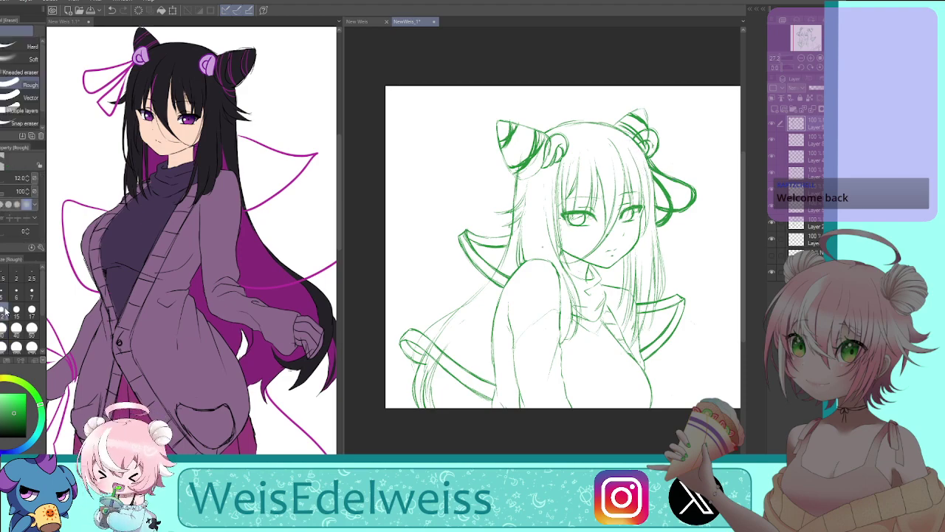
drag(653, 167, 659, 174)
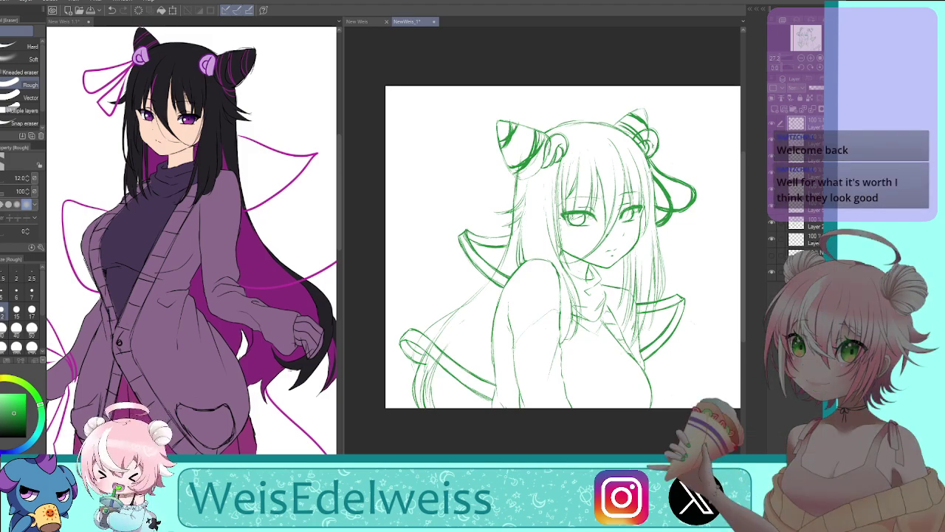
drag(652, 159, 655, 166)
key(p)
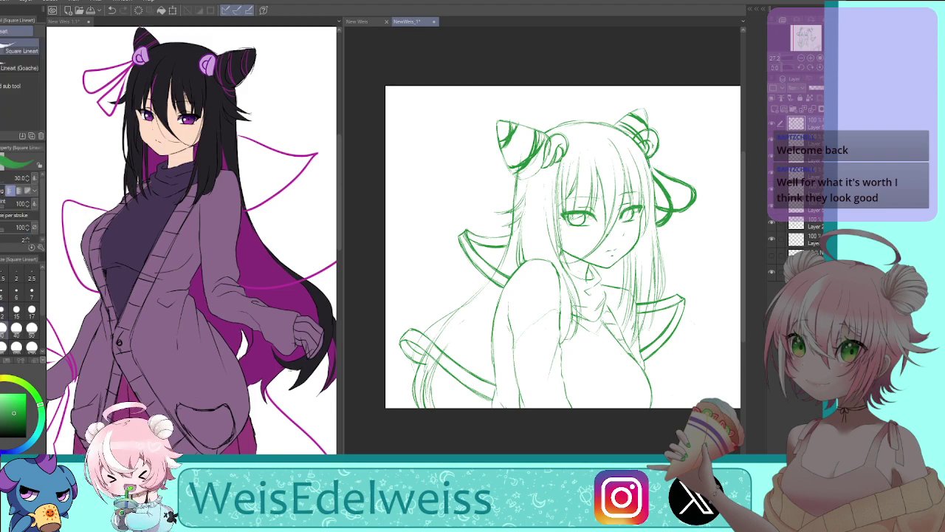
drag(652, 162, 657, 176)
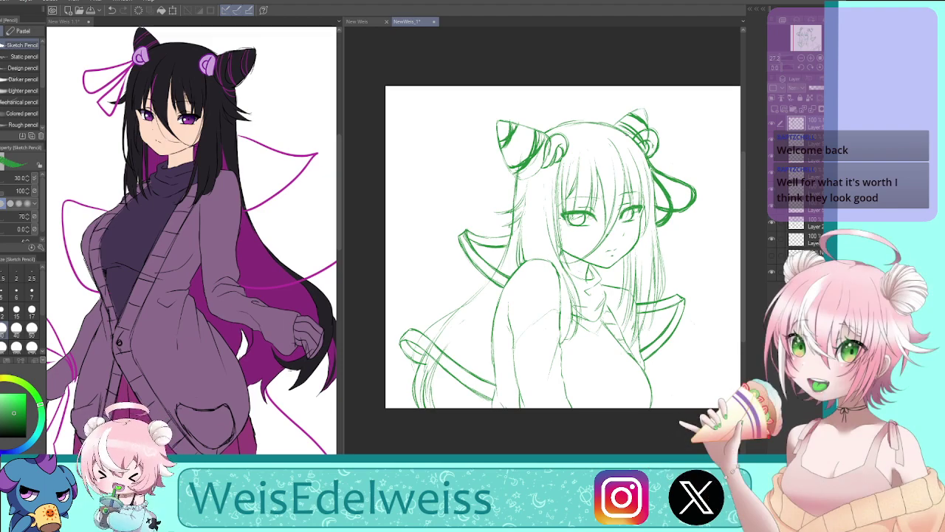
Reinforce the hair ribbon's loop and inner strand with additional Sketch Pencil strokes in the unmirrored view
key(h)
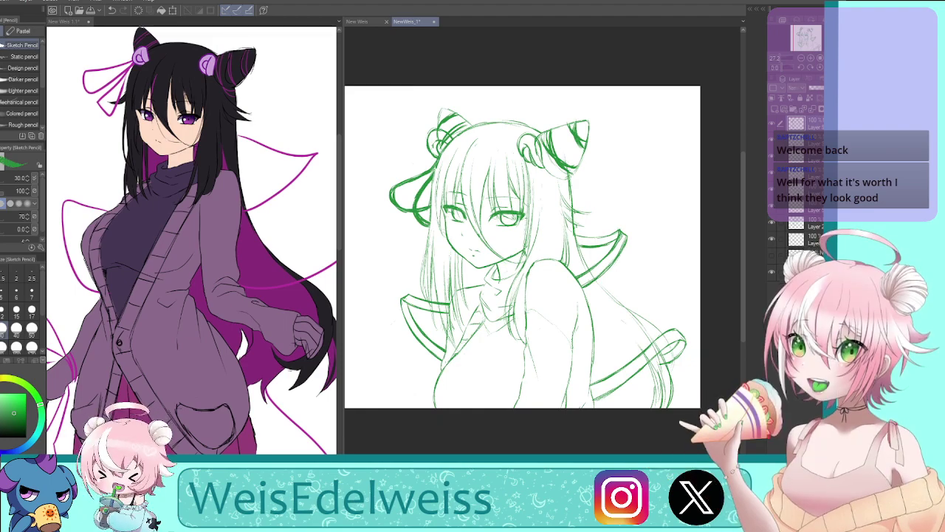
mouse_move(395, 189)
mouse_down()
mouse_move(434, 172)
mouse_move(393, 198)
mouse_move(413, 207)
mouse_up()
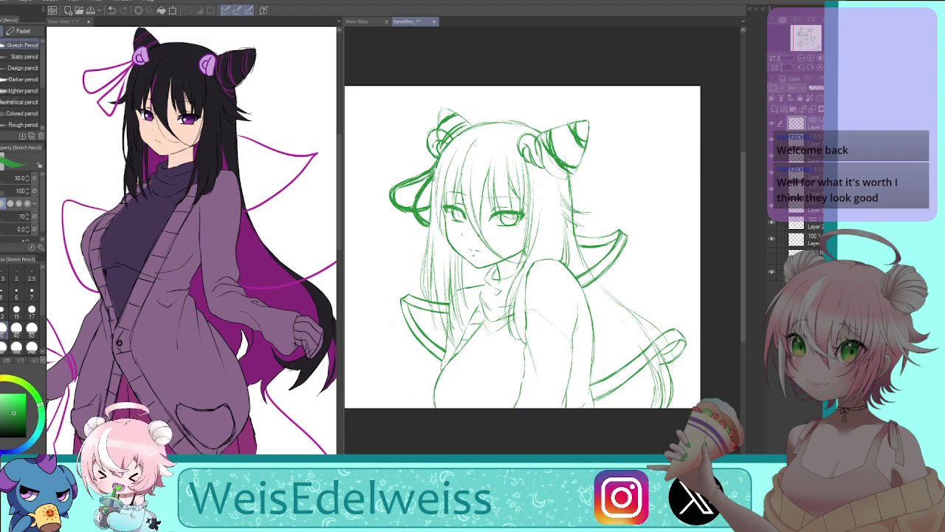
mouse_move(434, 177)
mouse_down()
mouse_move(418, 210)
mouse_move(428, 222)
mouse_up()
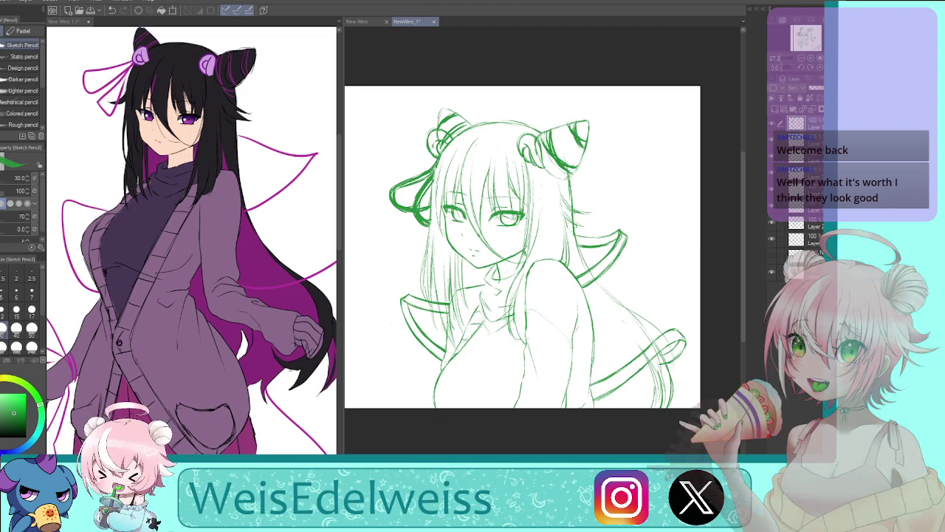
Find the base sketch layer by toggling layer visibility, and erase its lines overlapping the hair buns with the Rough eraser at size 30
click(820, 67)
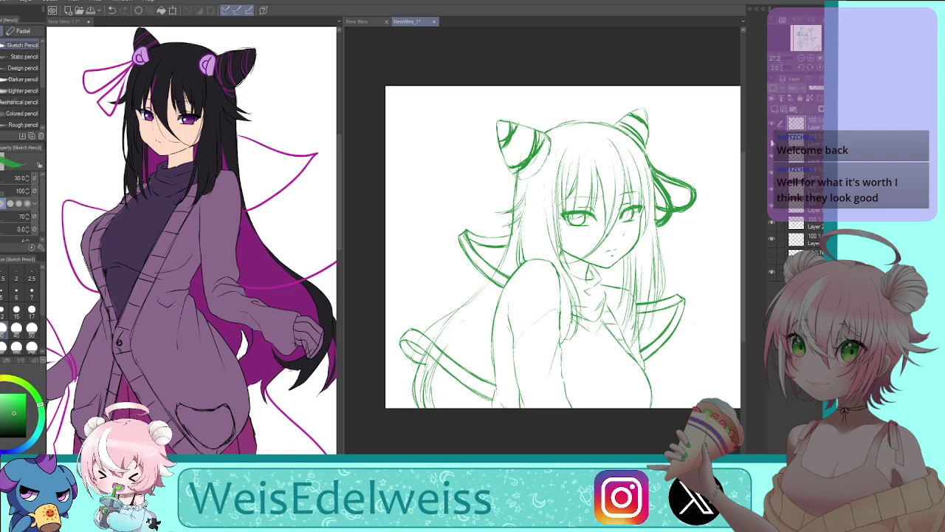
click(772, 141)
click(806, 222)
click(810, 207)
click(772, 208)
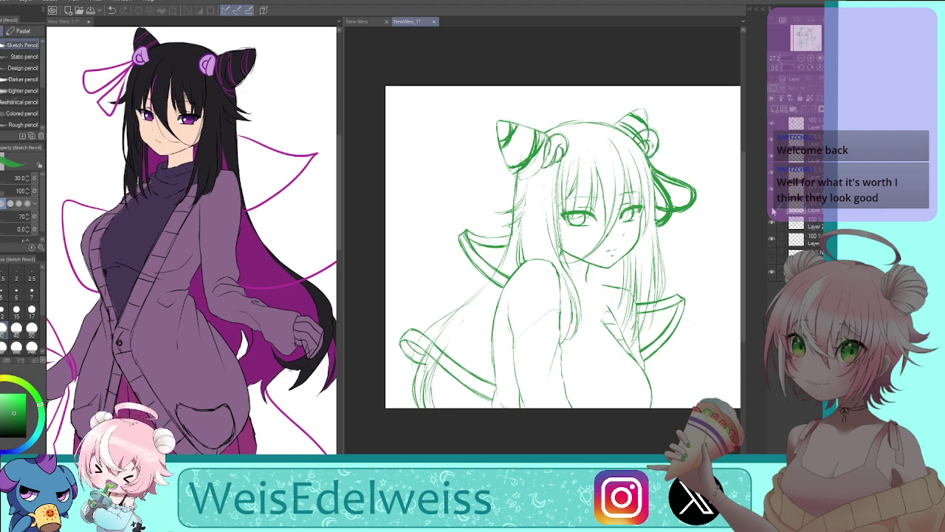
click(772, 222)
click(773, 223)
click(773, 207)
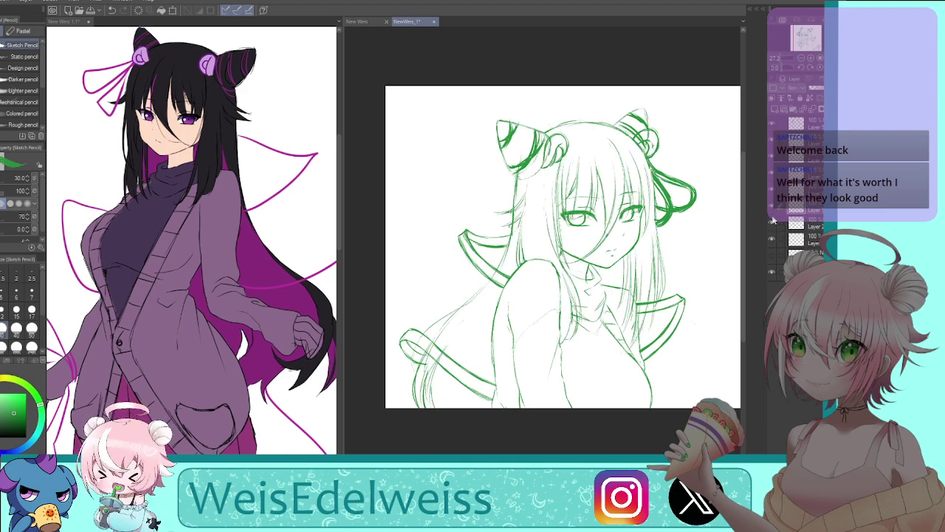
click(772, 221)
click(772, 222)
key(e)
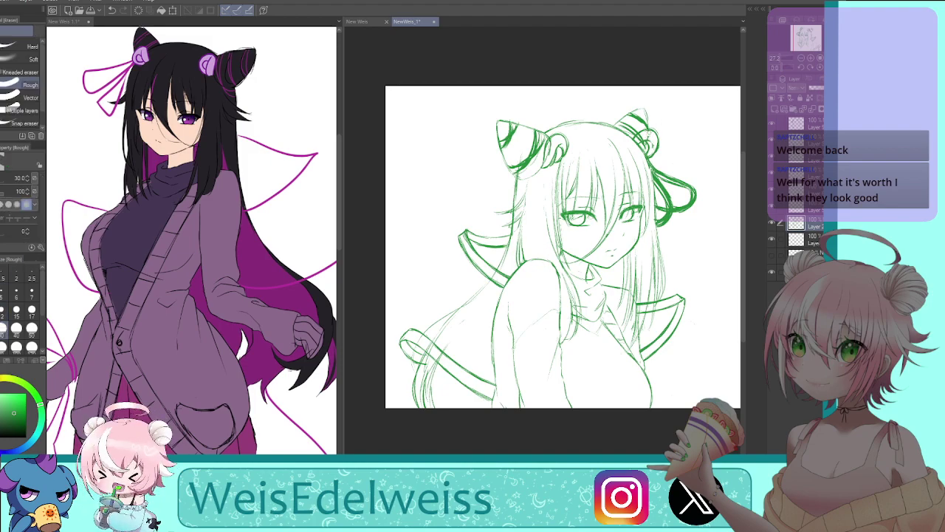
drag(551, 140, 546, 160)
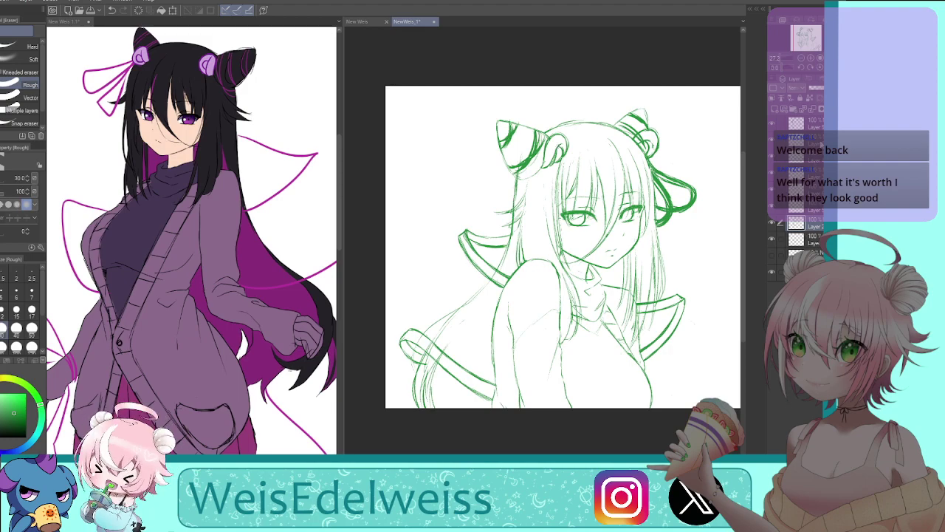
Check the hair buns against the ribbon layer and the base sketch layer by toggling their visibility in both view orientations
click(816, 124)
click(776, 128)
click(775, 128)
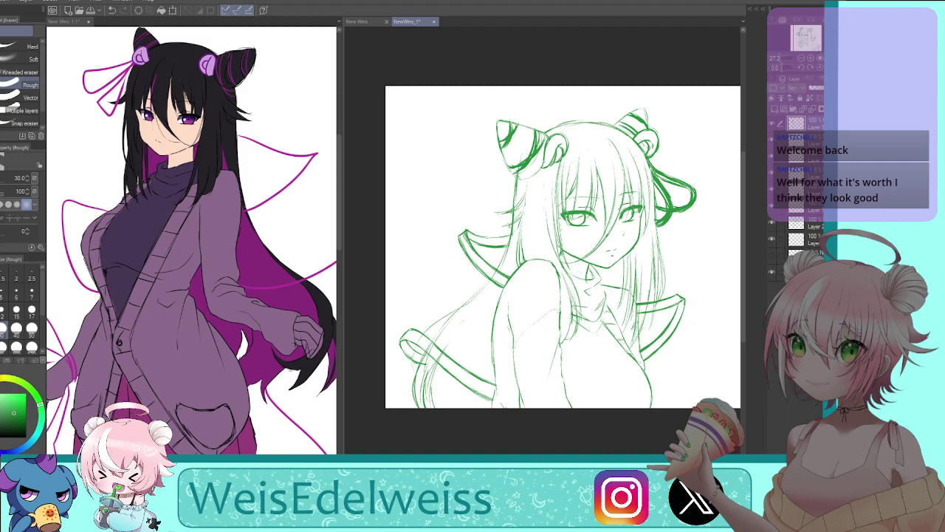
key(h)
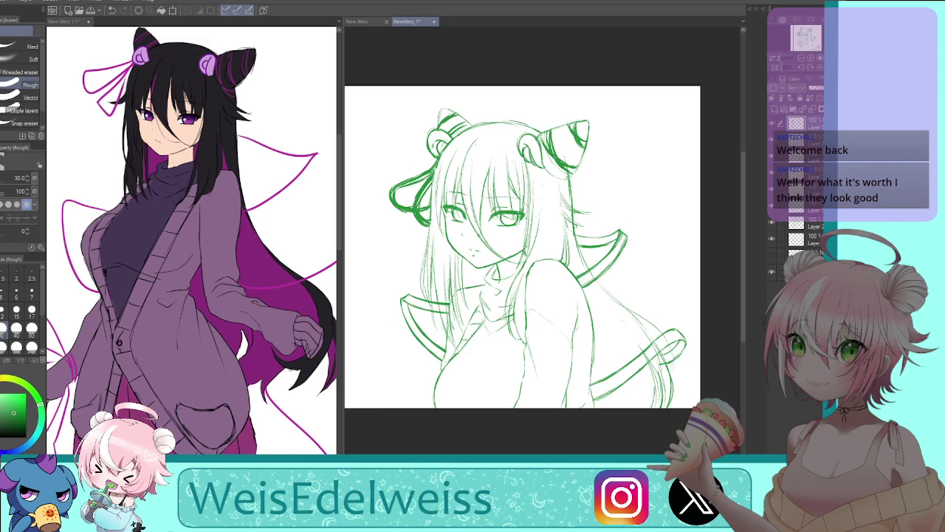
click(810, 220)
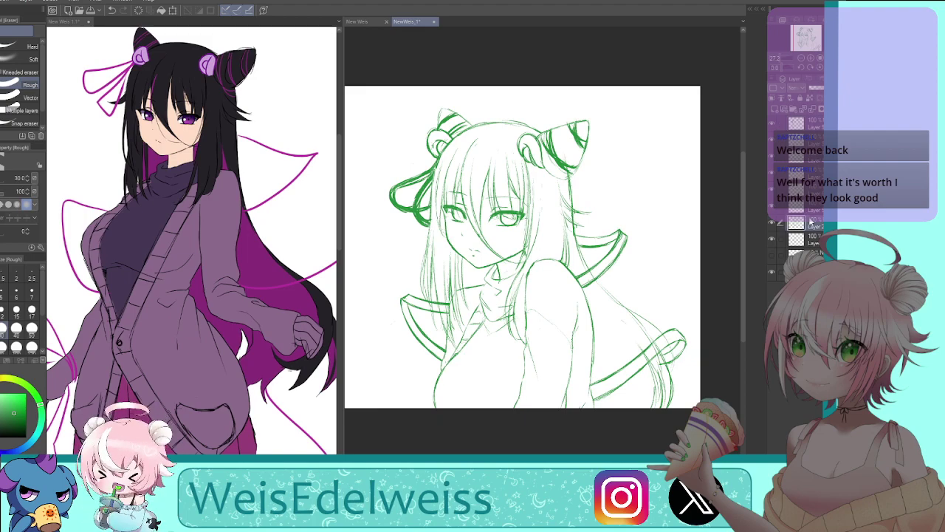
click(772, 223)
click(772, 223)
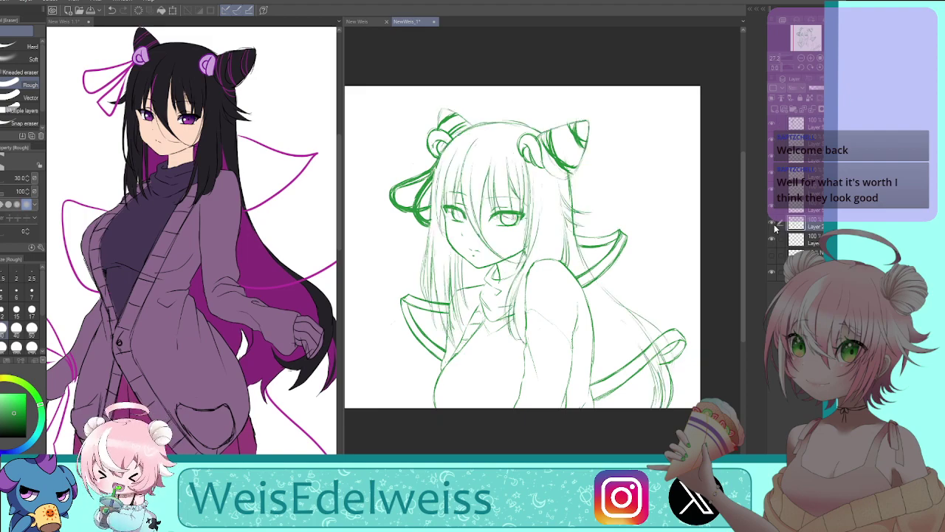
click(822, 126)
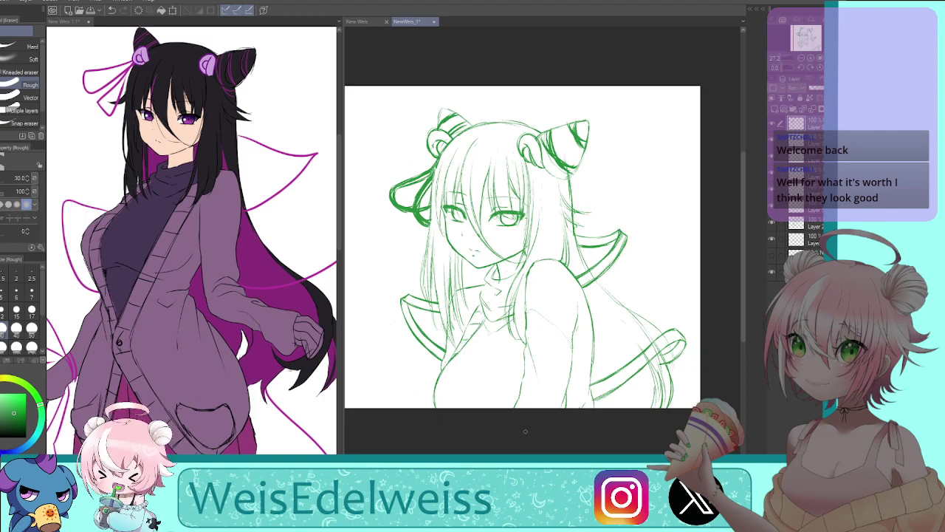
Erase the band of the lowest ribbon beside the long hair with the Rough eraser at size 30 in mirrored view
click(815, 228)
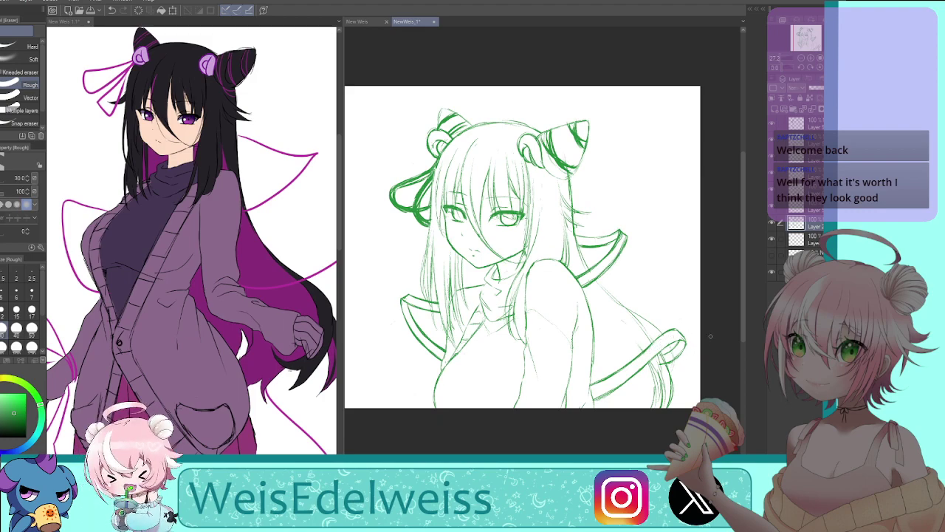
key(h)
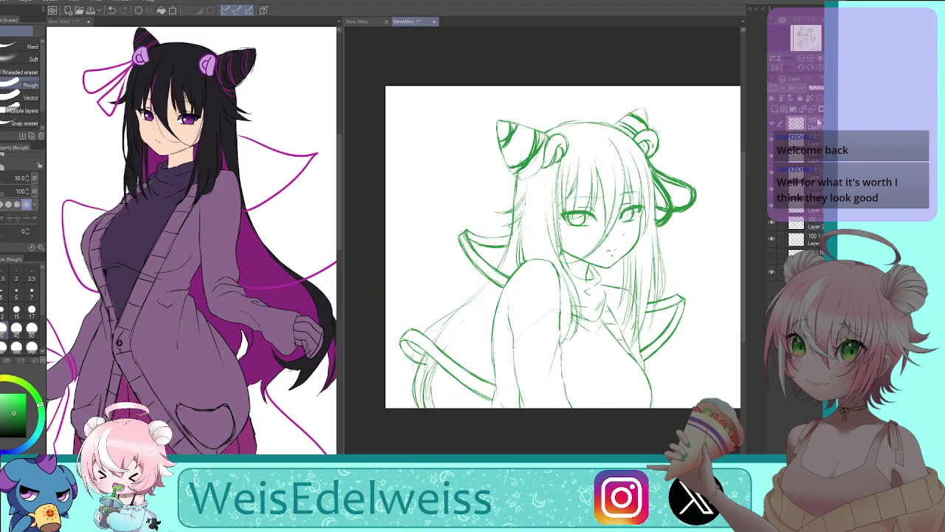
drag(465, 387, 489, 399)
drag(453, 353, 490, 381)
drag(465, 373, 441, 350)
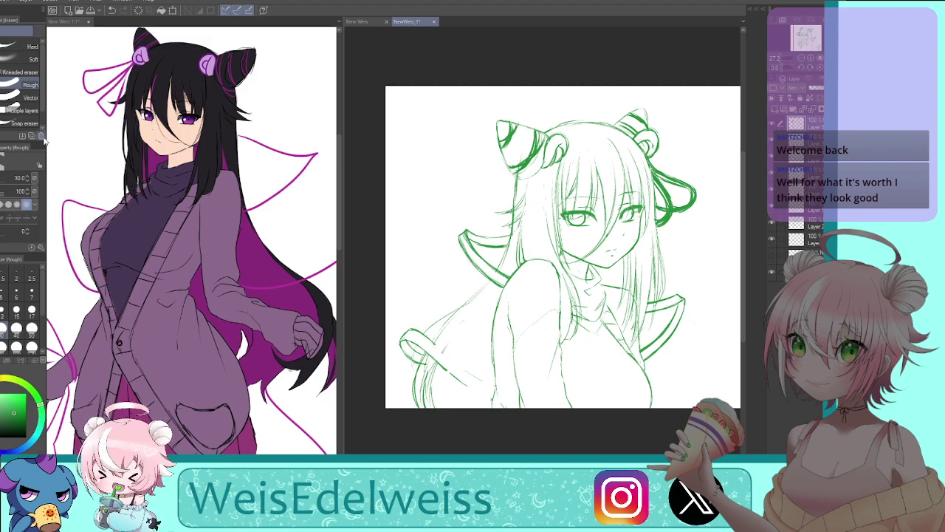
Redraw the erased band of the lowest ribbon with the Sketch Pencil, checking it in both view orientations
key(p)
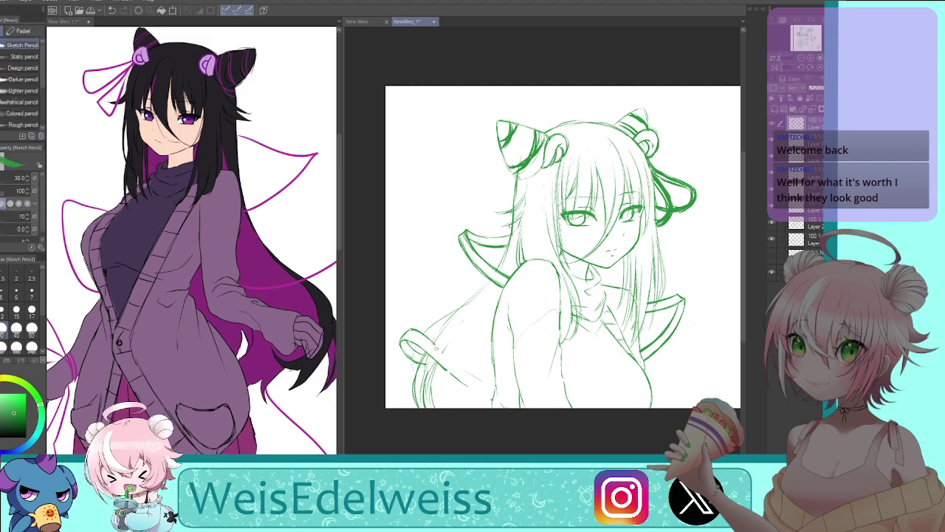
mouse_move(432, 342)
mouse_down()
mouse_move(492, 385)
mouse_move(477, 389)
mouse_up()
mouse_move(448, 371)
mouse_down()
mouse_move(493, 396)
mouse_move(495, 385)
mouse_up()
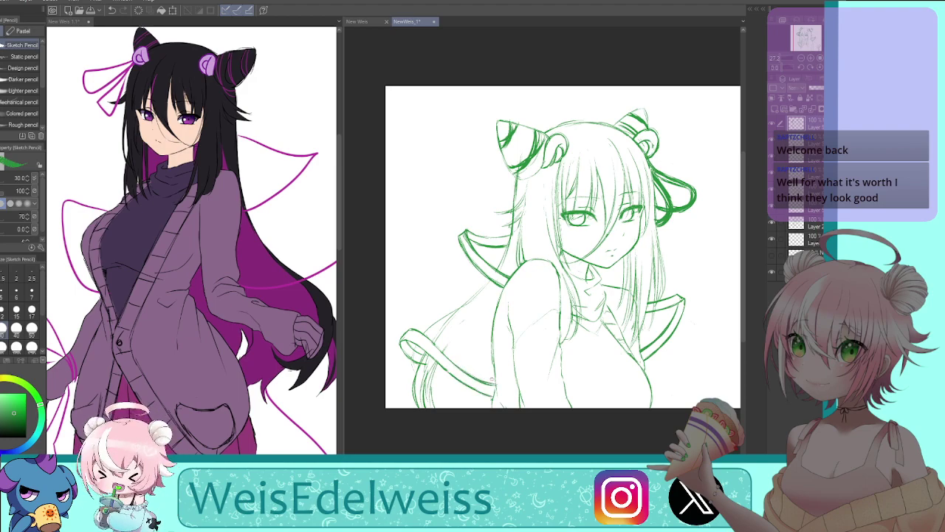
key(h)
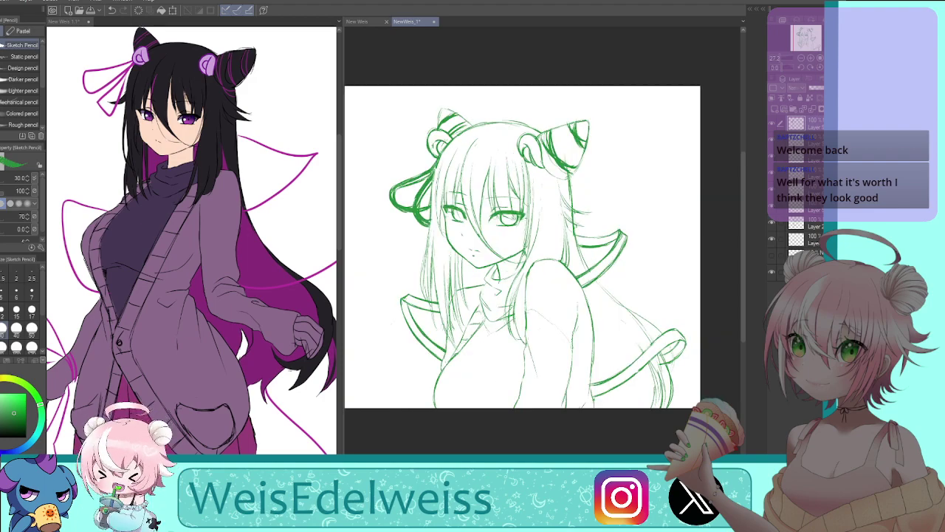
drag(595, 386, 624, 372)
key(h)
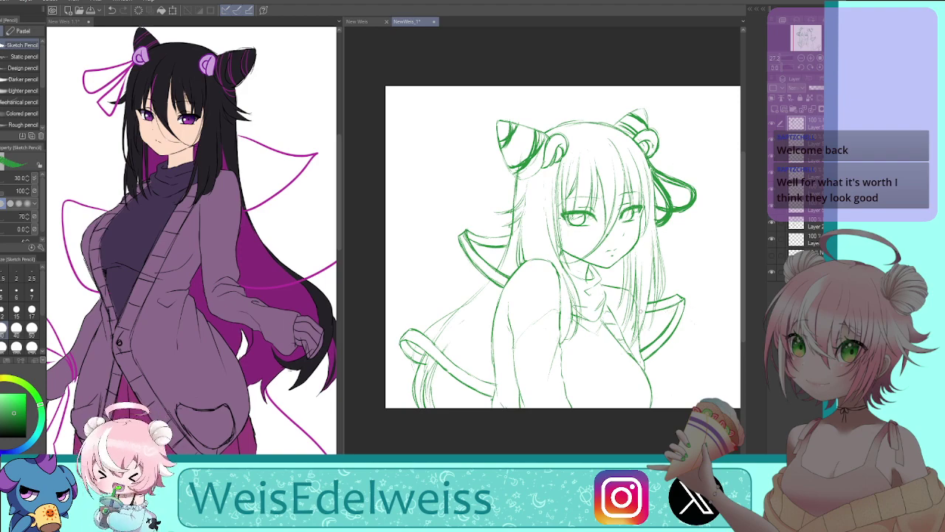
Undo the last change, and refine the upper edge of the ribbon beside the chest with the Sketch Pencil, comparing both view orientations
key(ctrl+z)
drag(641, 314, 674, 304)
drag(668, 307, 681, 300)
drag(651, 312, 662, 308)
key(h)
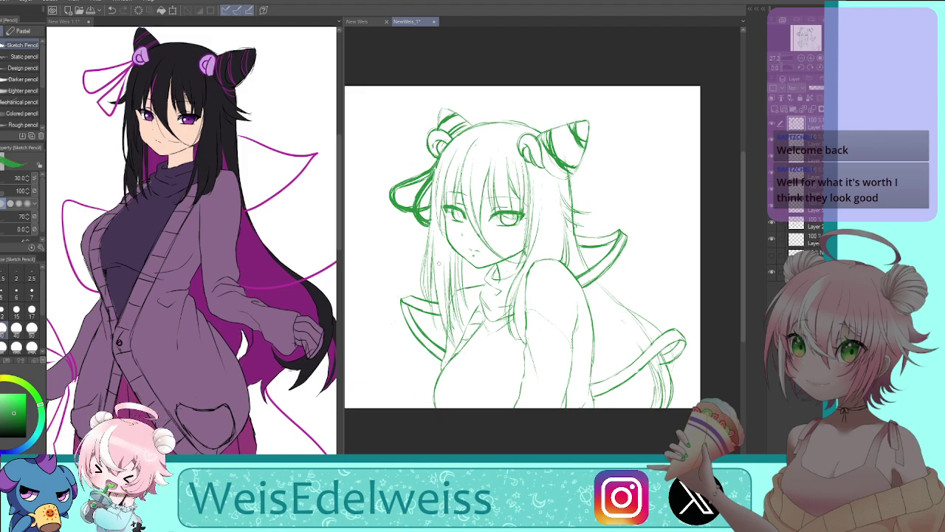
key(h)
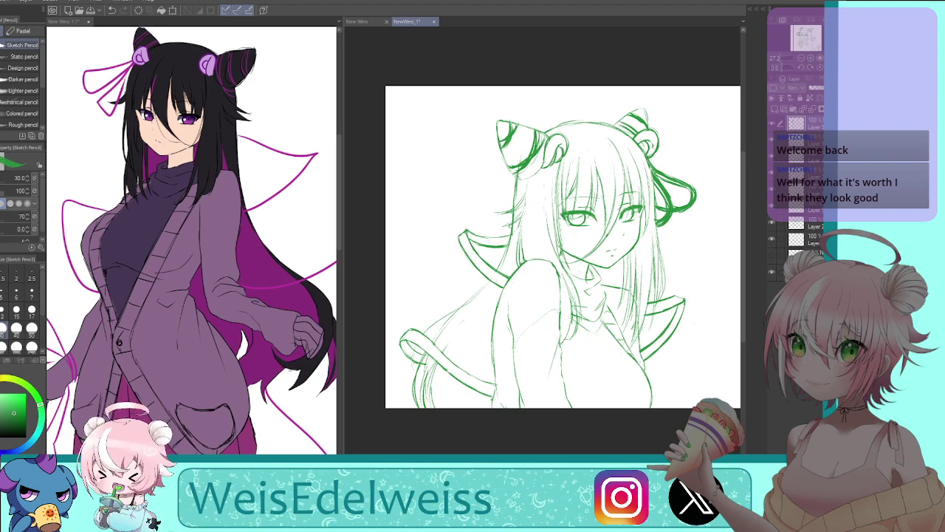
key(h)
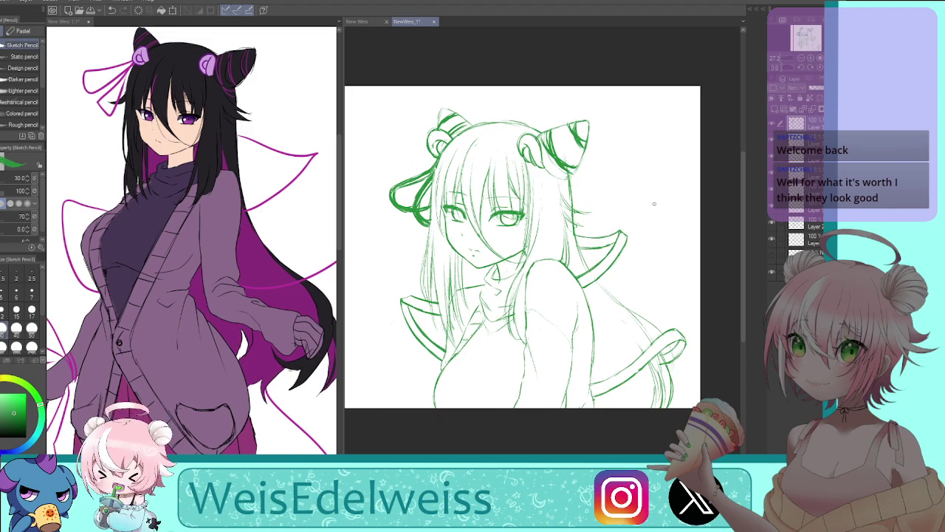
Thin the heavy lines of the hair ribbon's loop and inner strand, and redraw their outlines with cleaner Sketch Pencil strokes
key(h)
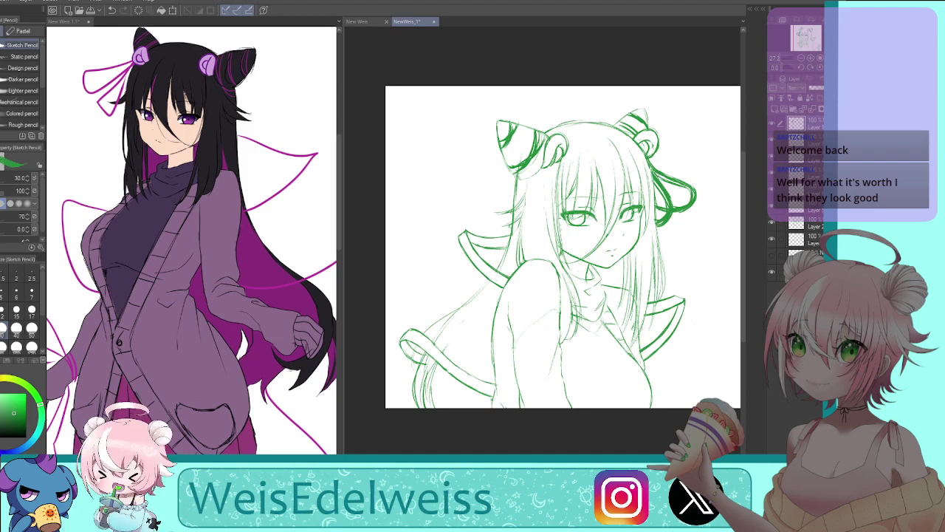
mouse_move(656, 172)
mouse_down()
mouse_move(690, 187)
mouse_move(682, 209)
mouse_move(693, 192)
mouse_up()
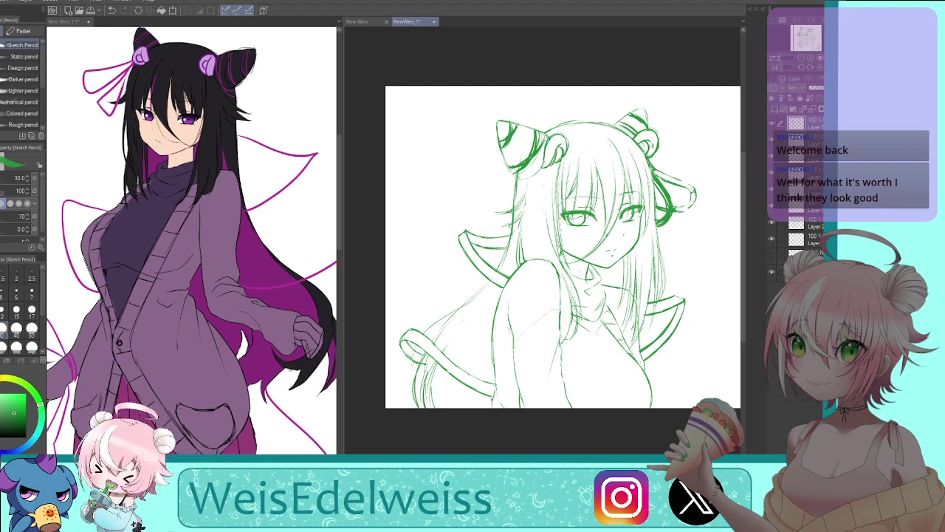
click(830, 68)
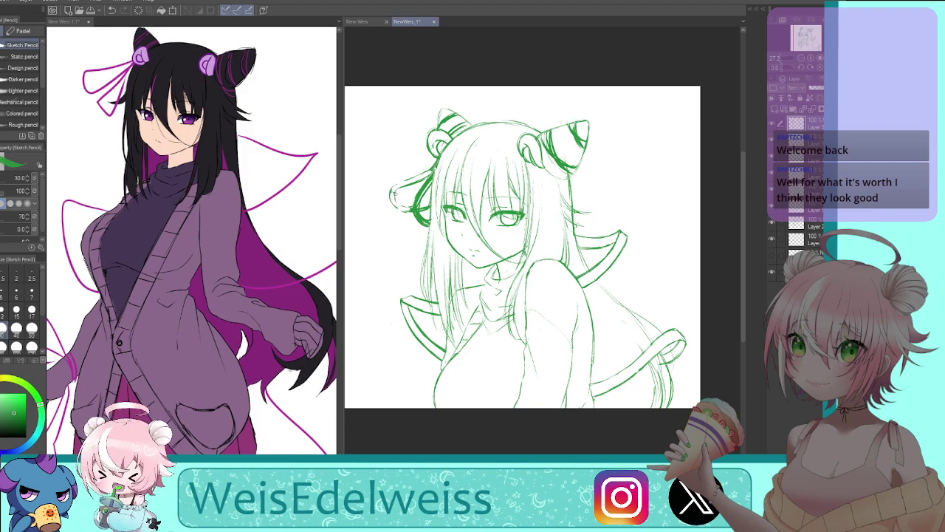
drag(391, 200, 428, 172)
drag(391, 198, 411, 211)
mouse_move(430, 200)
mouse_down()
mouse_move(419, 212)
mouse_move(422, 204)
mouse_up()
drag(434, 172, 416, 213)
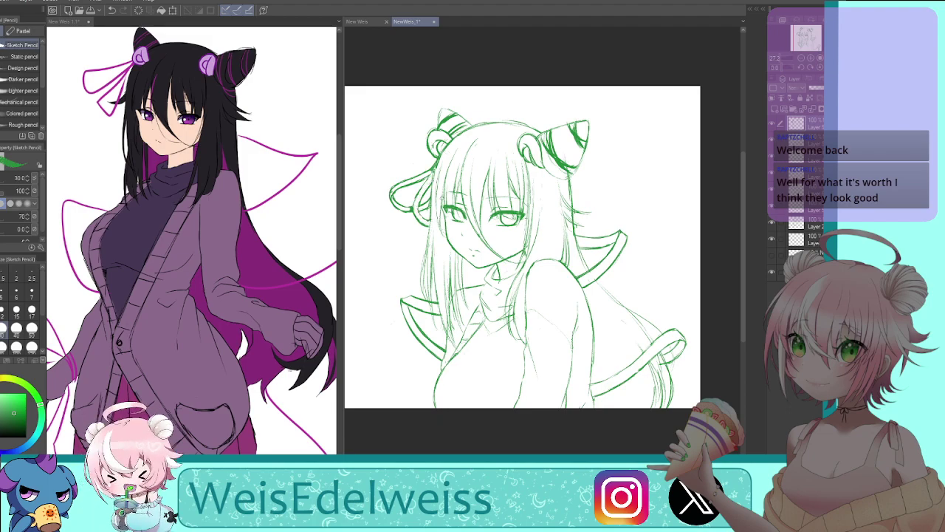
key(h)
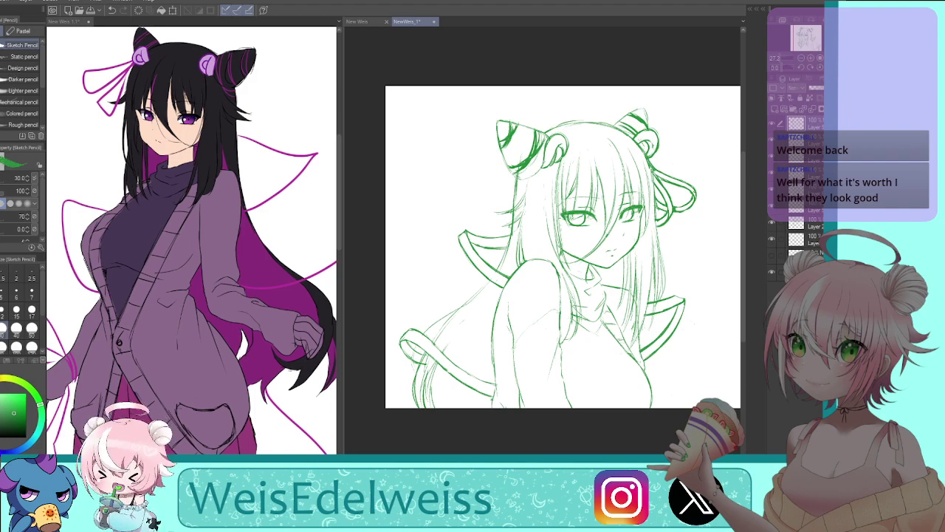
Clean up the tip and edges of the ribbon above the shoulder in the unmirrored view
key(h)
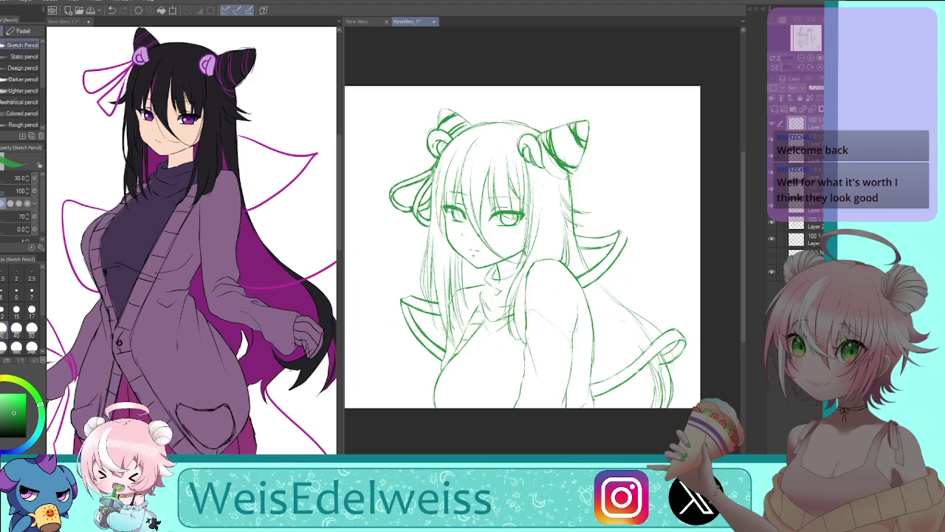
drag(619, 230, 625, 245)
drag(630, 241, 587, 289)
mouse_move(614, 252)
mouse_down()
mouse_move(597, 194)
mouse_move(583, 182)
mouse_move(595, 223)
mouse_up()
Redraw the end and inner edge of the ribbon above the shoulder on the mirrored, rotated canvas, and reset the rotation
key(h)
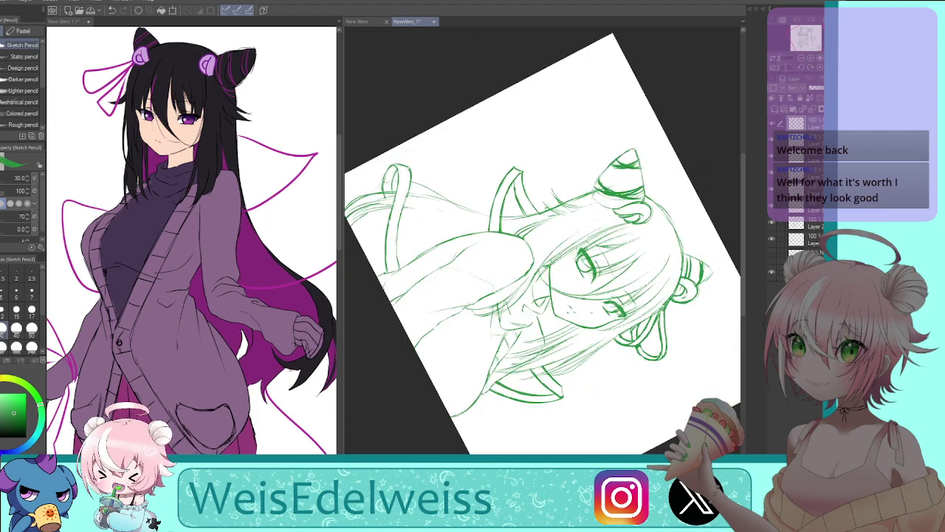
drag(508, 202, 500, 230)
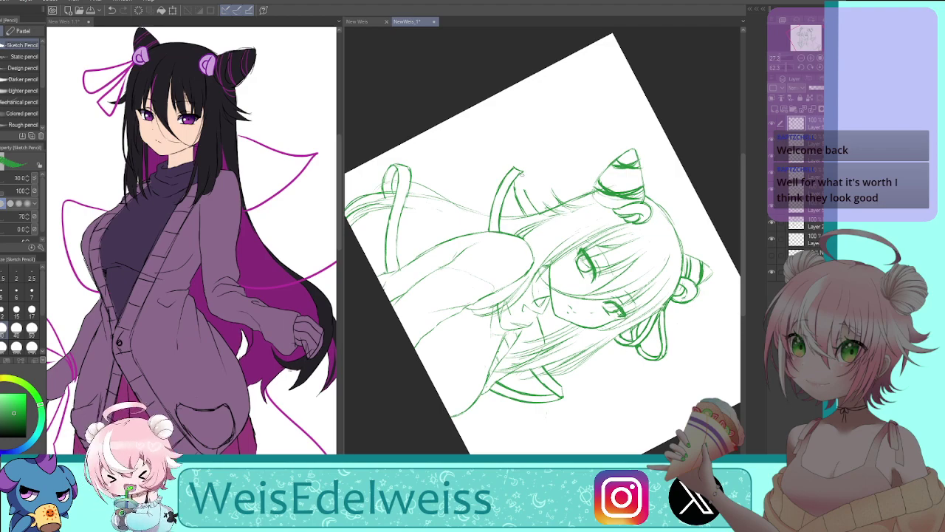
drag(523, 171, 529, 200)
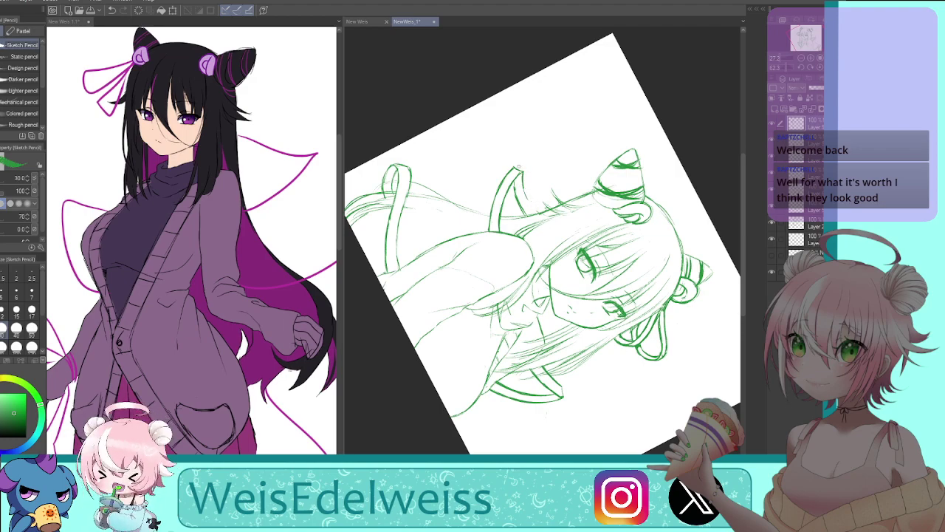
mouse_move(520, 169)
mouse_down()
mouse_move(540, 211)
mouse_move(518, 190)
mouse_move(529, 211)
mouse_up()
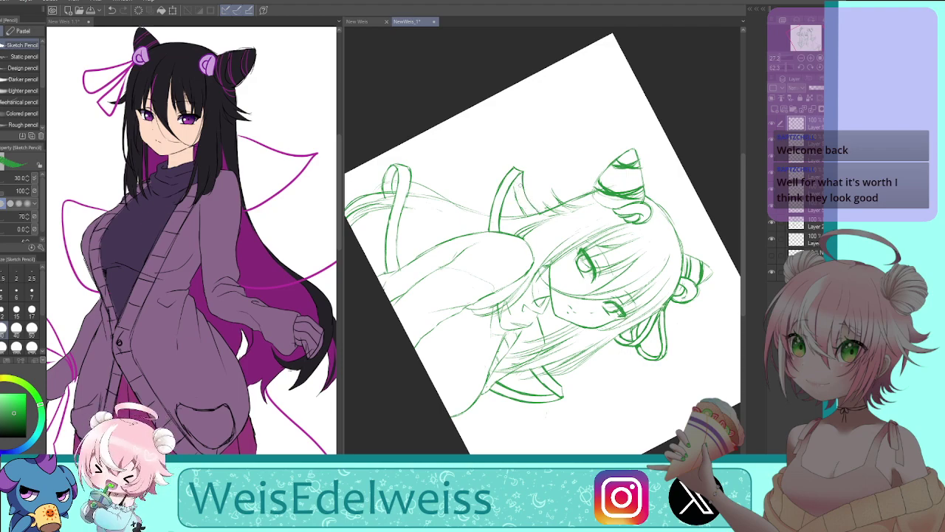
drag(515, 178, 520, 209)
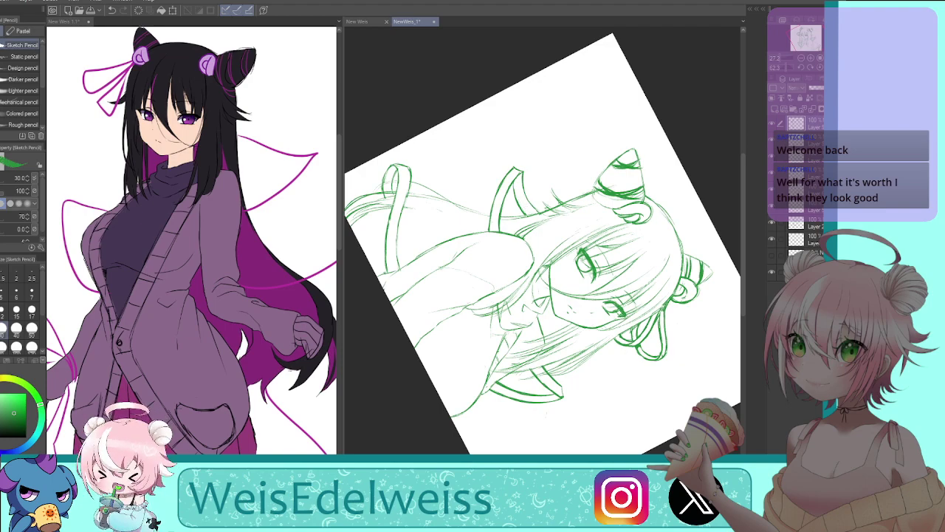
click(830, 67)
click(821, 68)
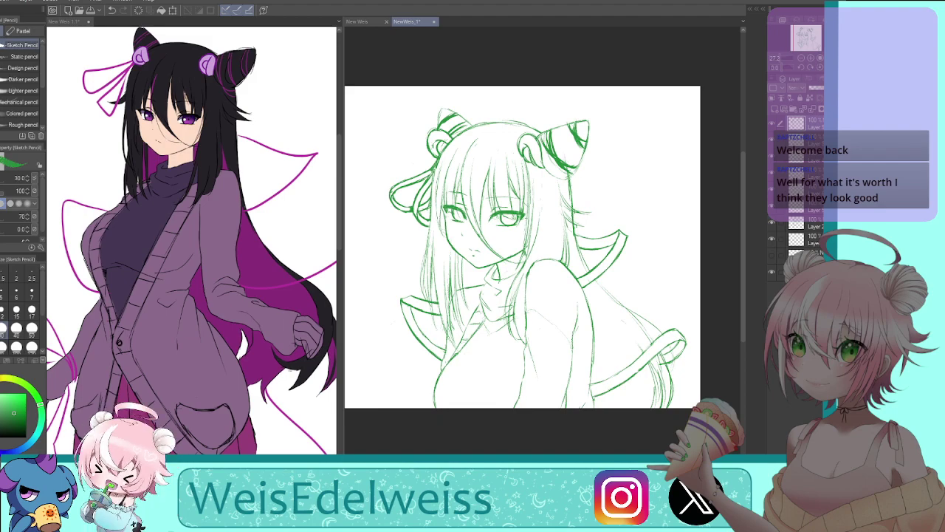
Redraw the outer end and lower edge of the ribbon beside the chest with the Sketch Pencil in mirrored view
key(h)
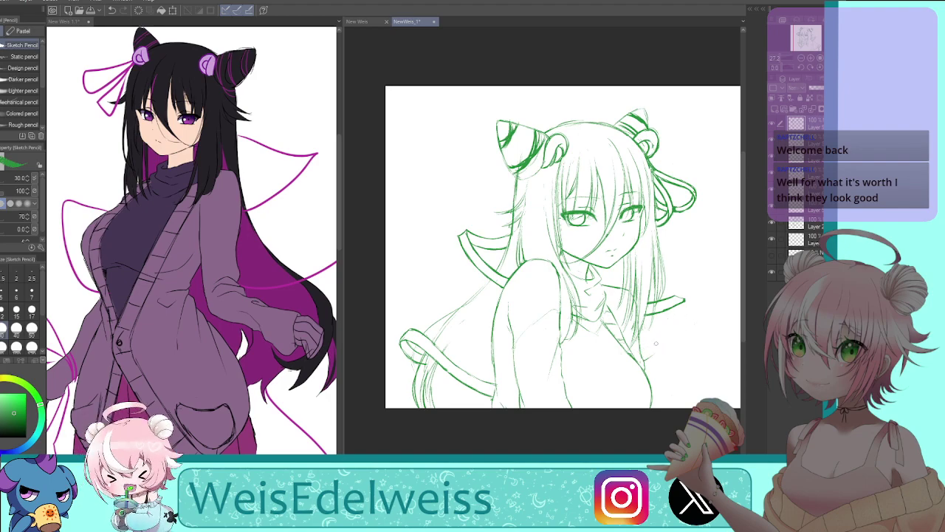
drag(685, 299, 658, 345)
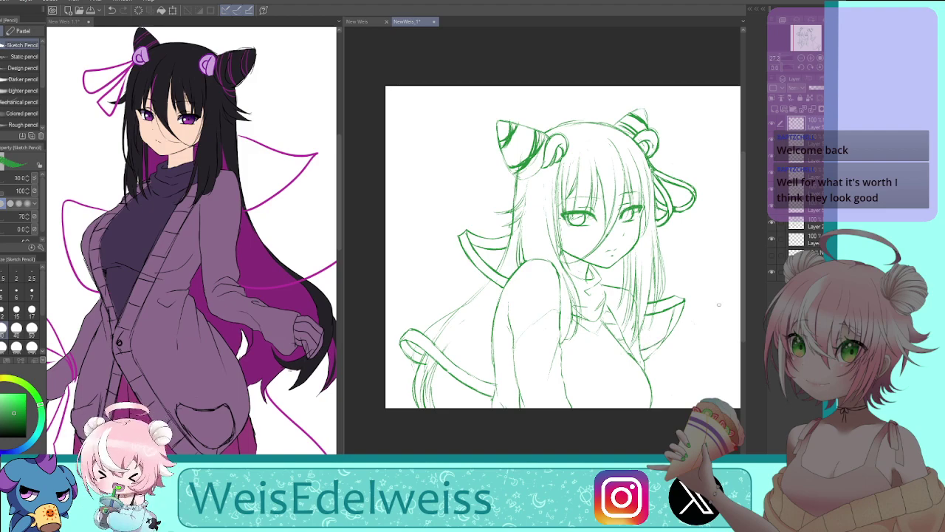
key(h)
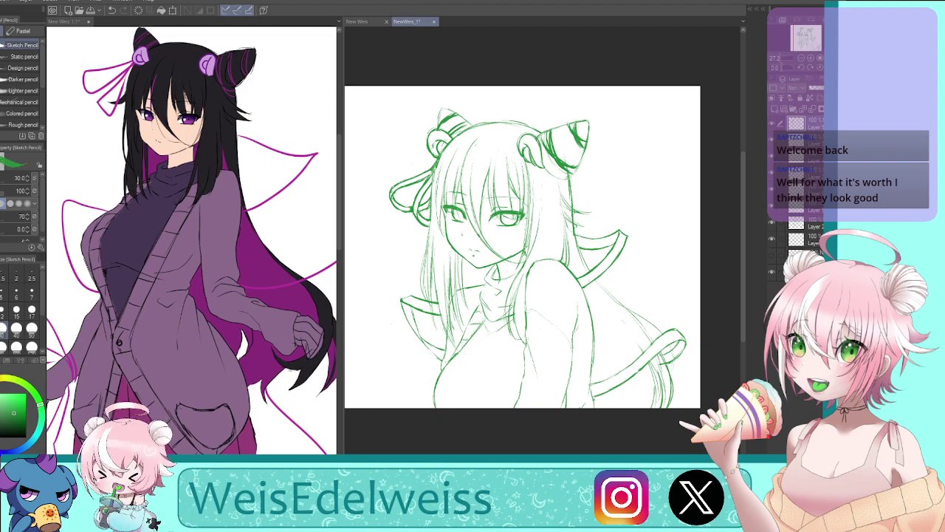
Redraw the lower and upper edges of the ribbon above the shoulder with thinner curves, using the rotated canvas and mirrored view
click(830, 67)
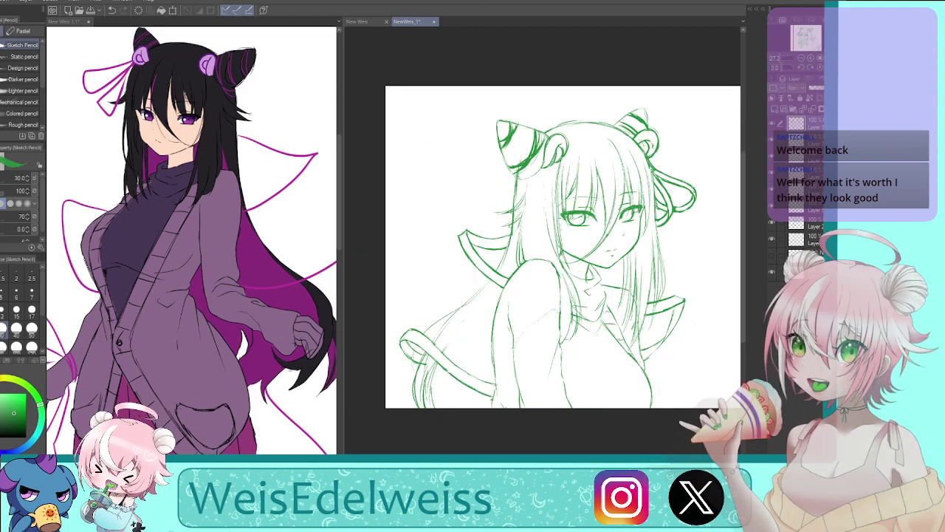
drag(783, 67, 786, 66)
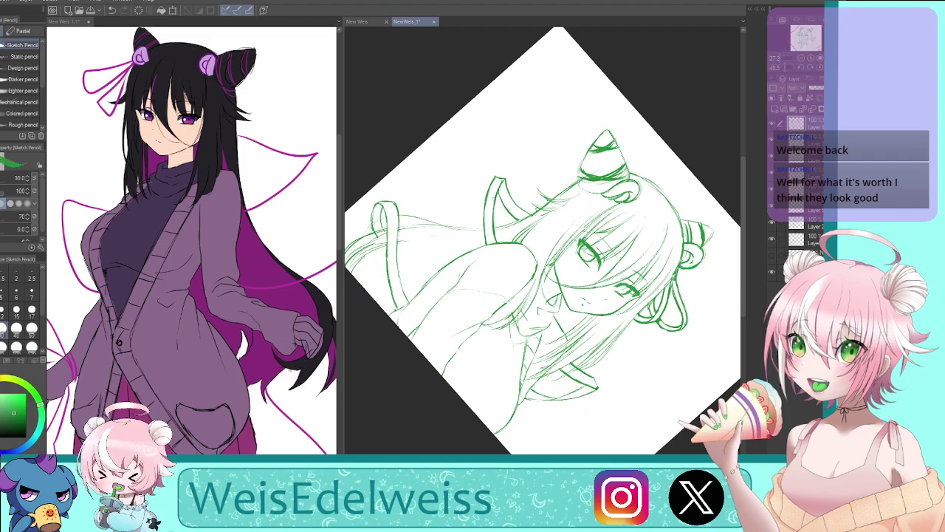
mouse_move(495, 193)
mouse_down()
mouse_move(496, 246)
mouse_move(484, 229)
mouse_move(485, 244)
mouse_move(487, 206)
mouse_move(486, 248)
mouse_up()
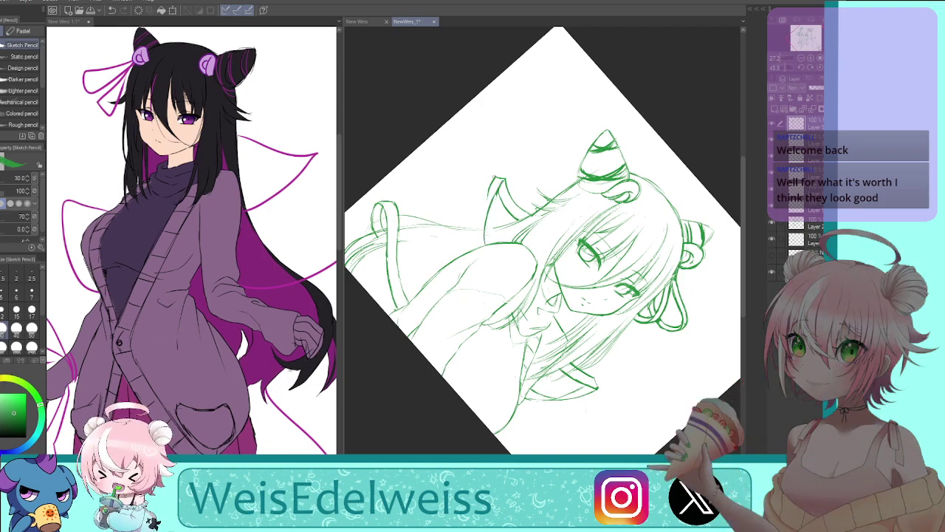
mouse_move(489, 192)
mouse_down()
mouse_move(483, 231)
mouse_move(497, 243)
mouse_up()
click(830, 67)
click(820, 68)
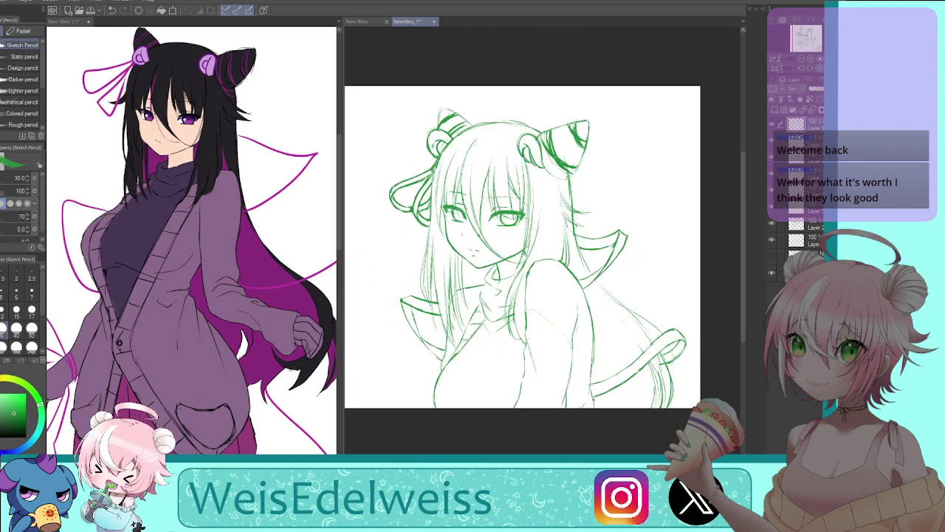
key(h)
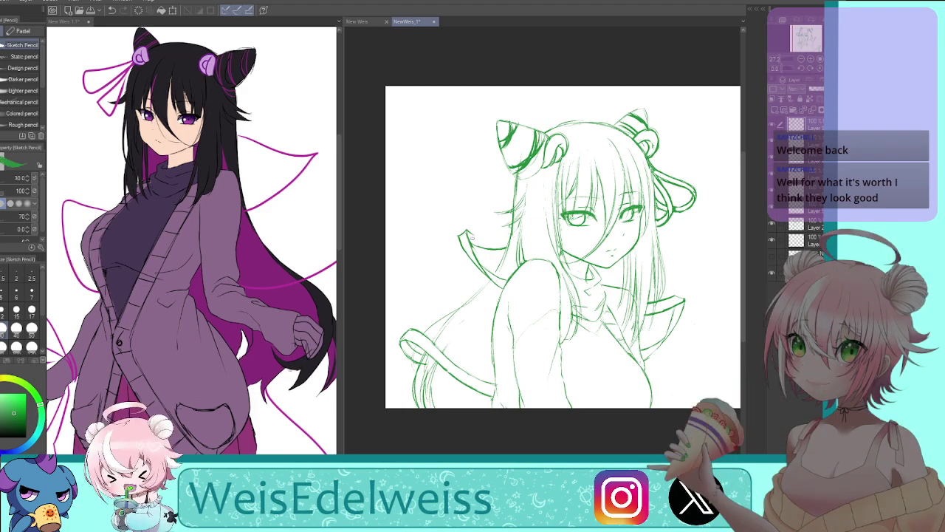
mouse_move(466, 230)
mouse_down()
mouse_move(491, 245)
mouse_move(510, 240)
mouse_up()
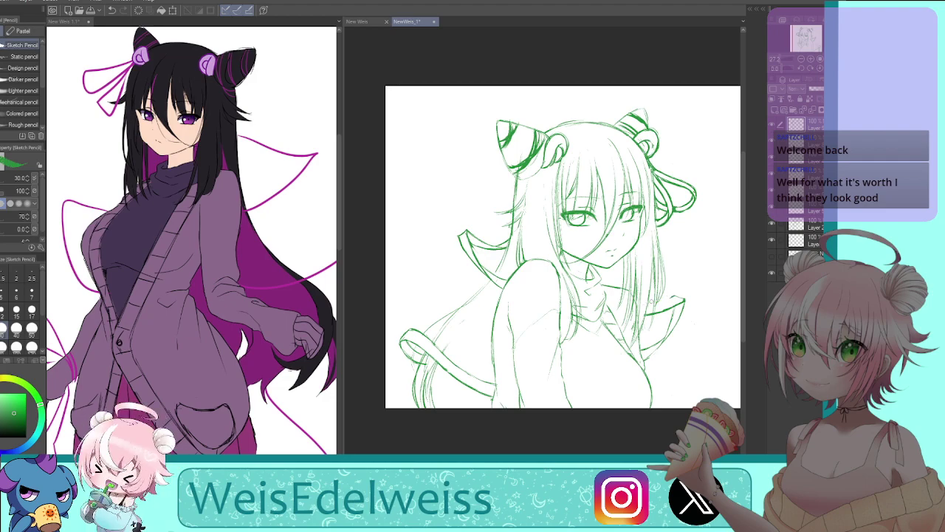
Refine the upper edge of the ribbon beside the chest with Sketch Pencil strokes in both view orientations
drag(676, 294, 644, 312)
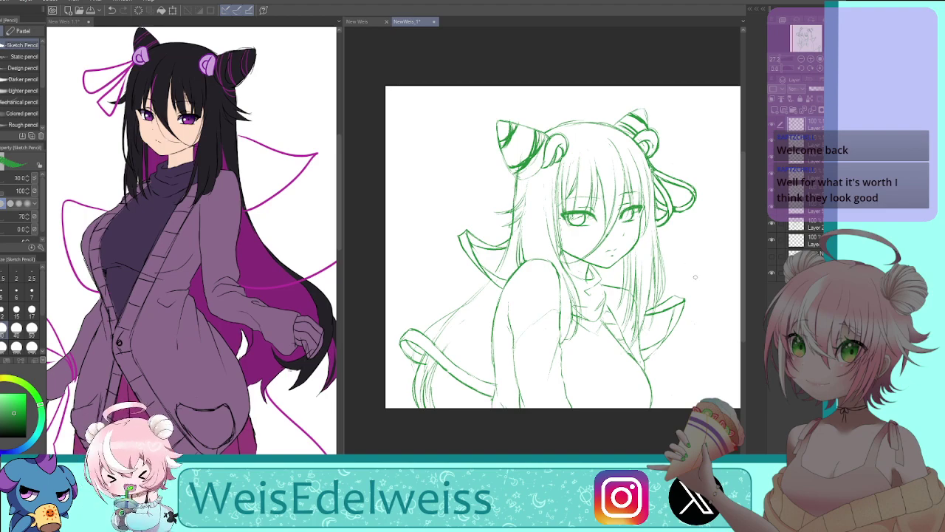
key(h)
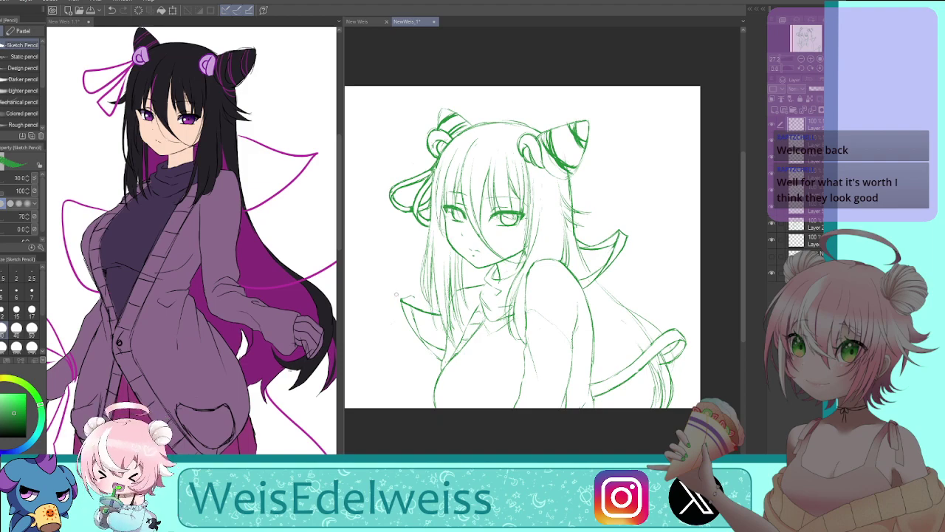
drag(412, 297, 439, 307)
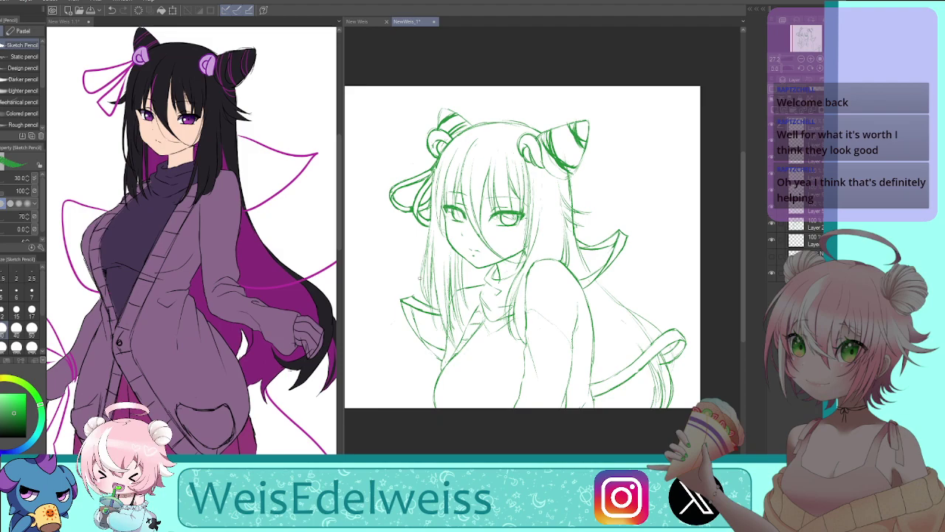
key(h)
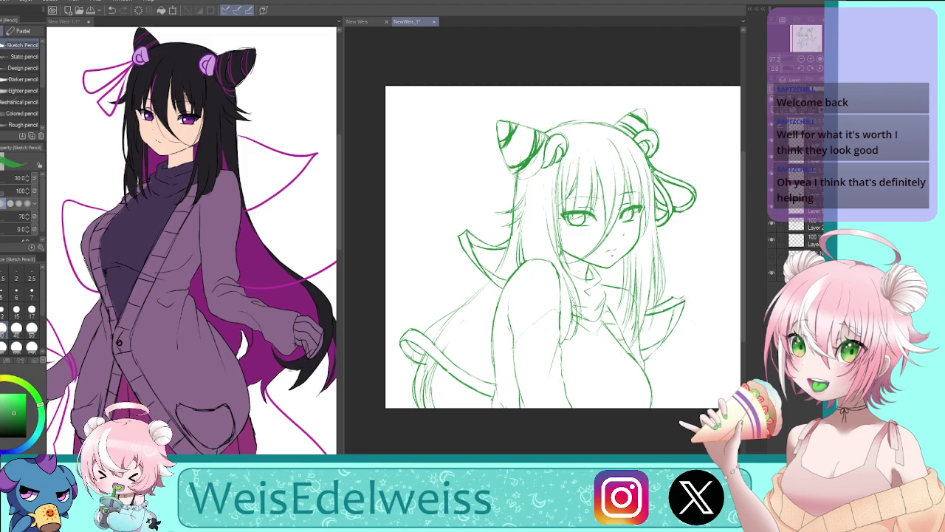
Remove the straight edges of the ribbon behind the arm and sketch a new curved lower edge, checking it in mirrored view
drag(686, 298, 678, 300)
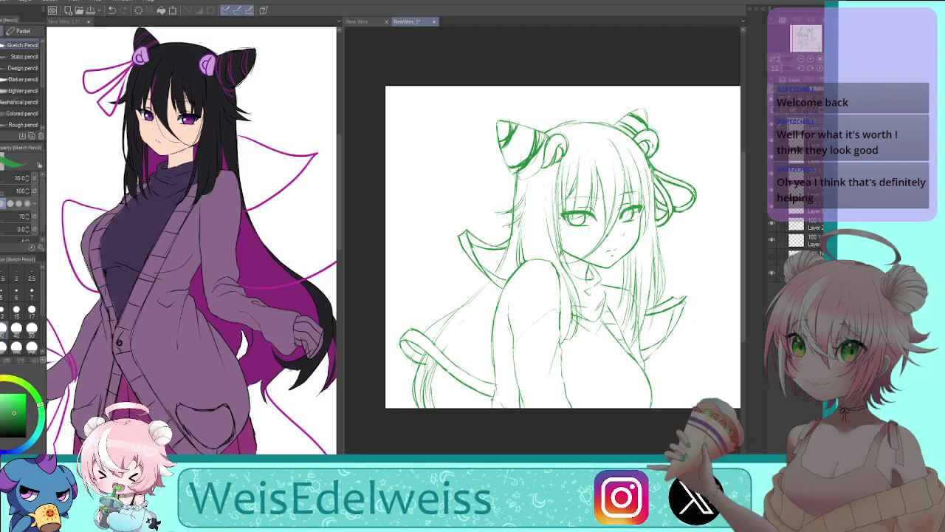
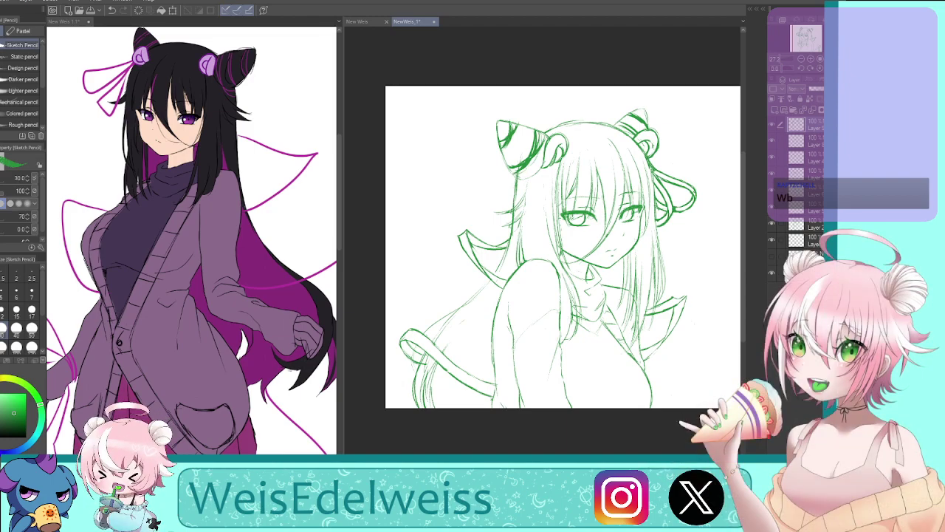
key(h)
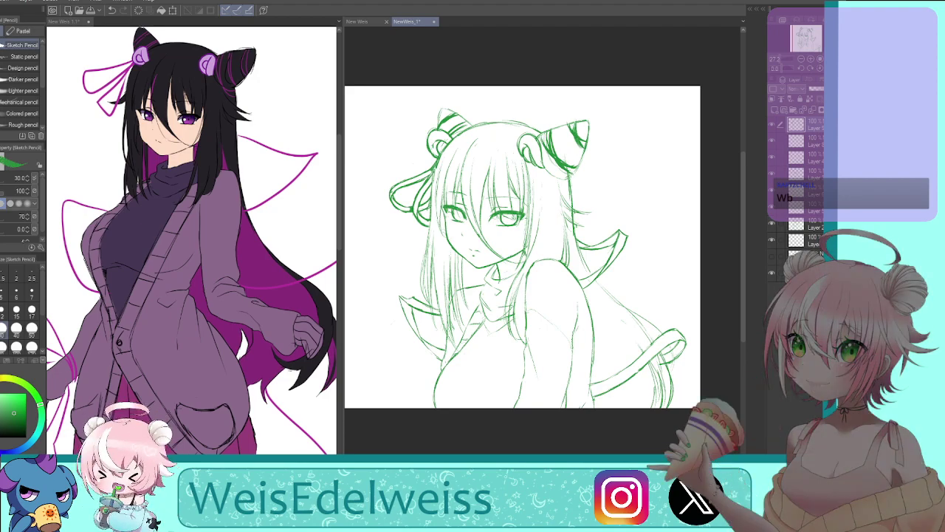
key(h)
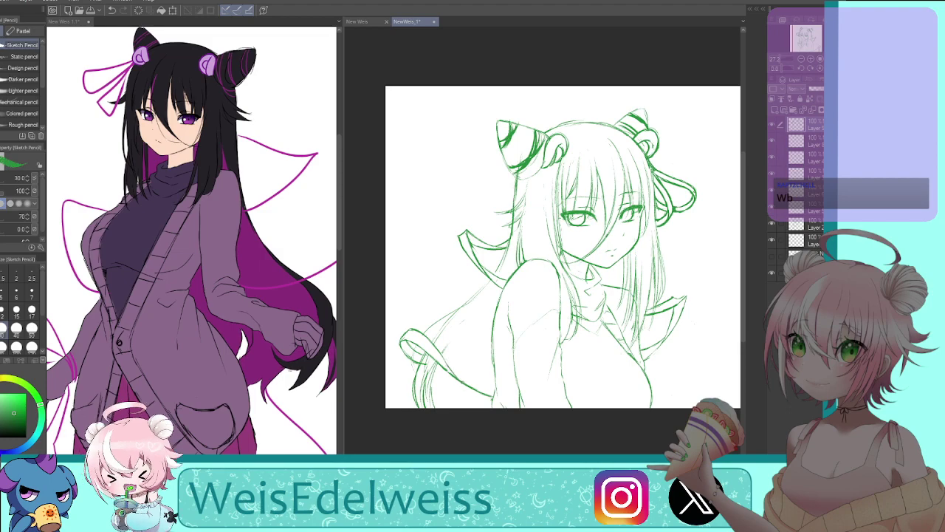
drag(443, 364, 501, 402)
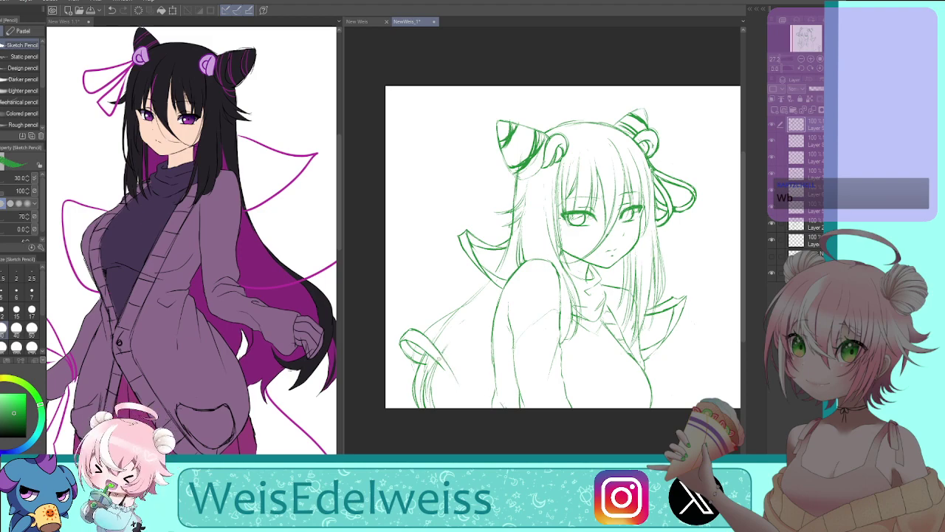
drag(460, 389, 445, 359)
key(h)
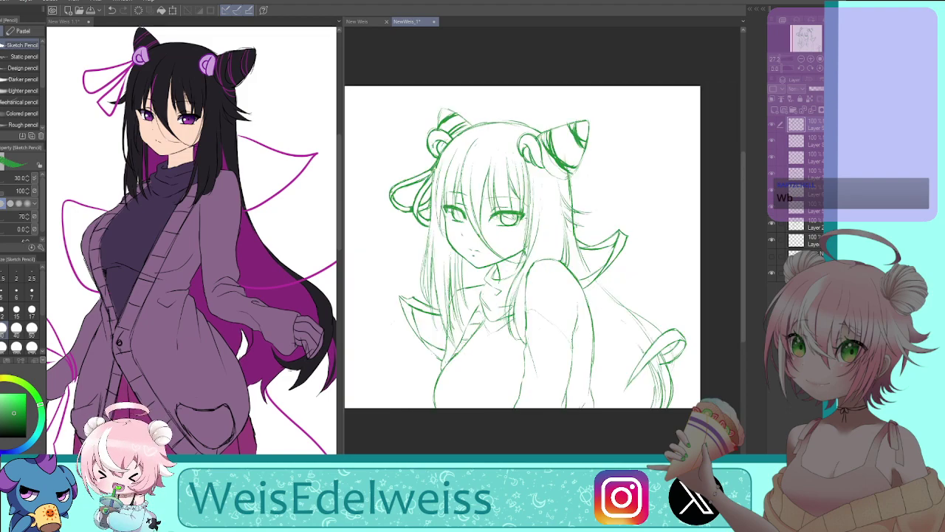
drag(624, 388, 596, 390)
key(h)
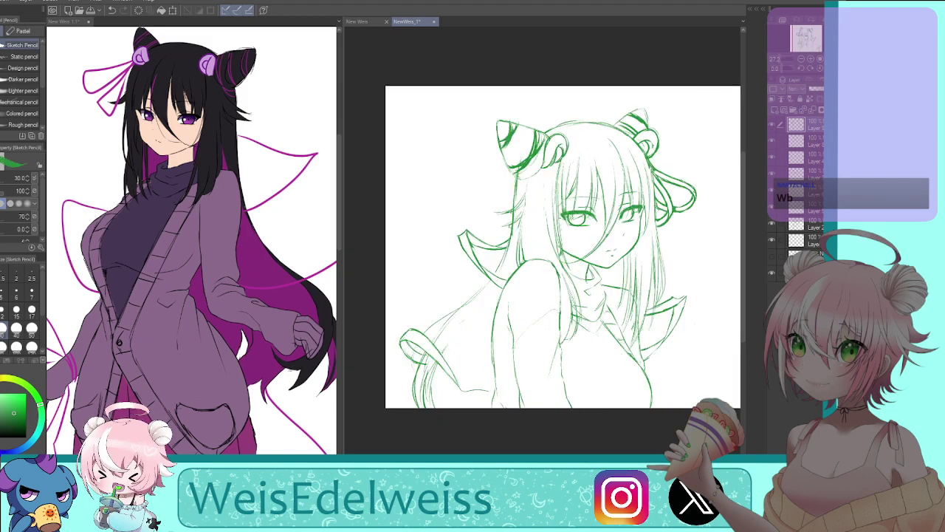
Draw the wavy upper and lower edges that join the ribbon to the upper arm with the Sketch Pencil
drag(470, 383, 497, 375)
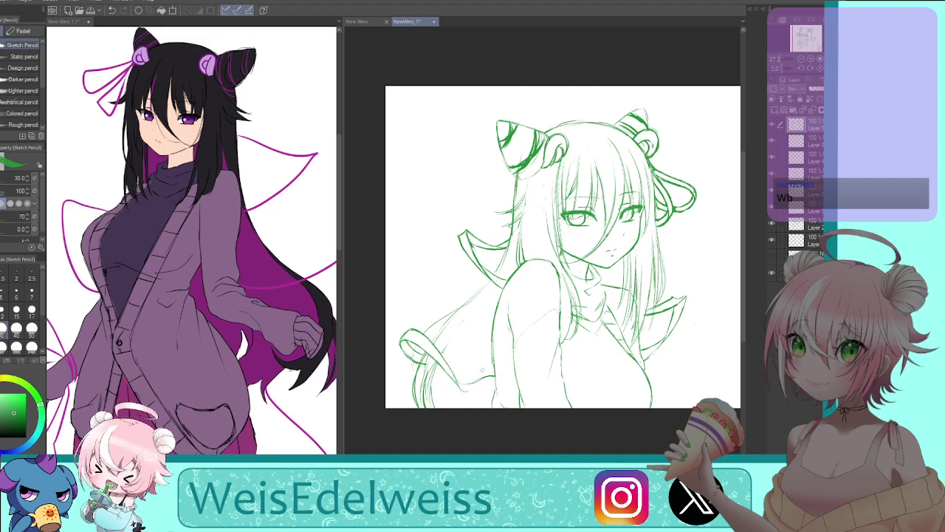
drag(467, 392, 495, 395)
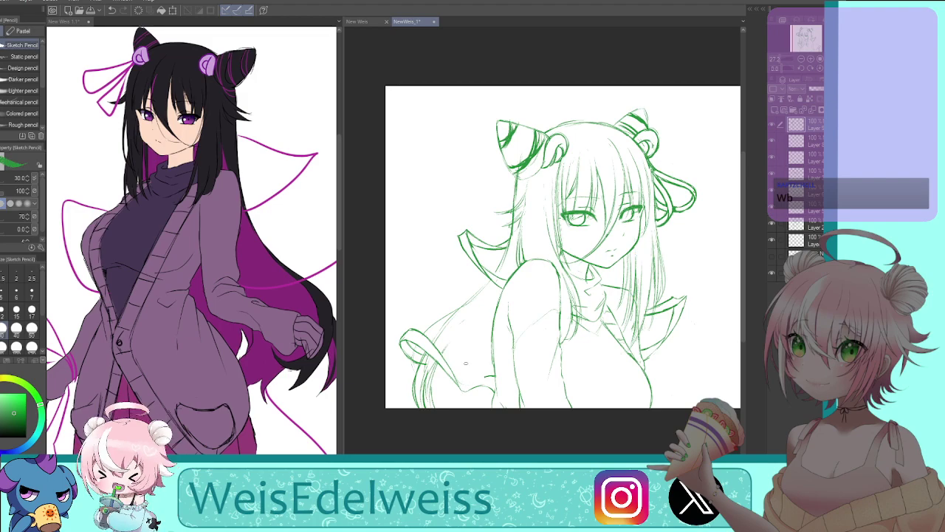
drag(459, 382, 484, 378)
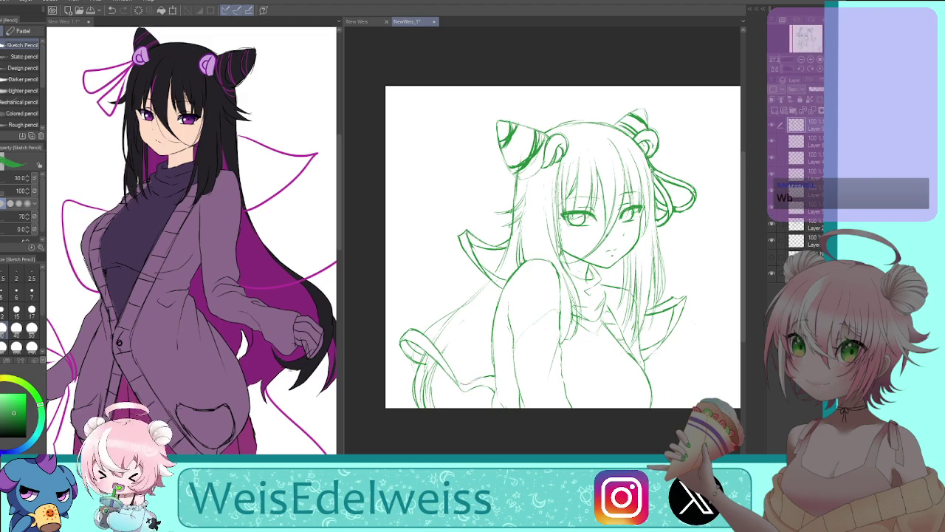
key(h)
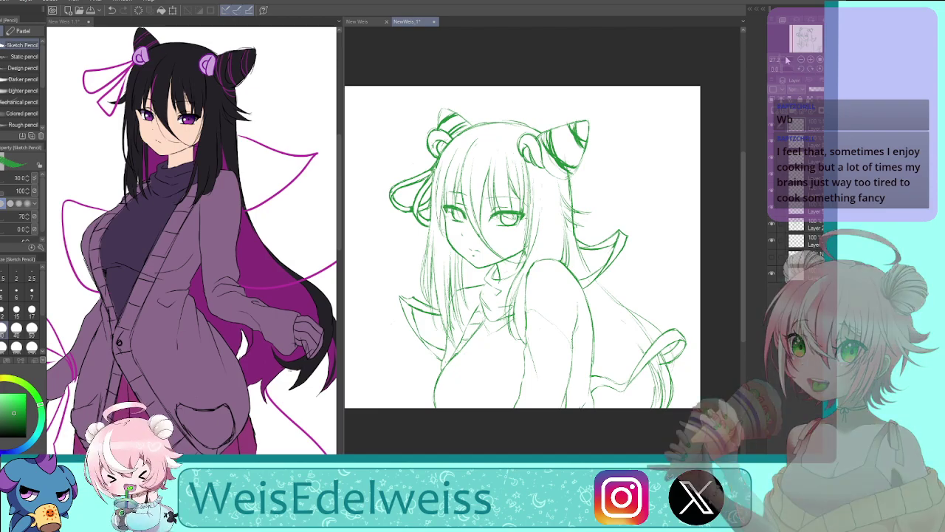
Refine the folded edge of the ribbon behind the arm from its bend up to the loop, using rotated and mirrored close-up views
key(ctrl+plus)
key(ctrl+plus)
drag(635, 347, 501, 146)
click(829, 69)
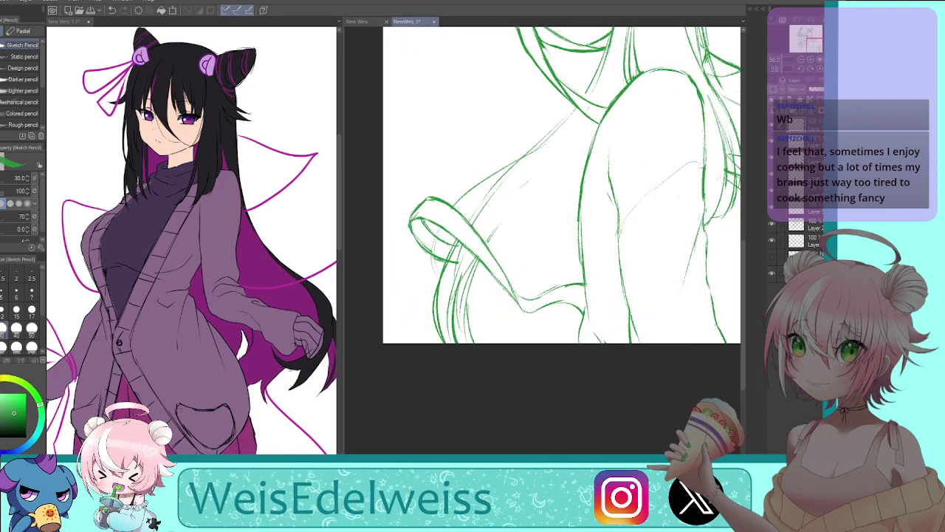
drag(782, 71, 788, 68)
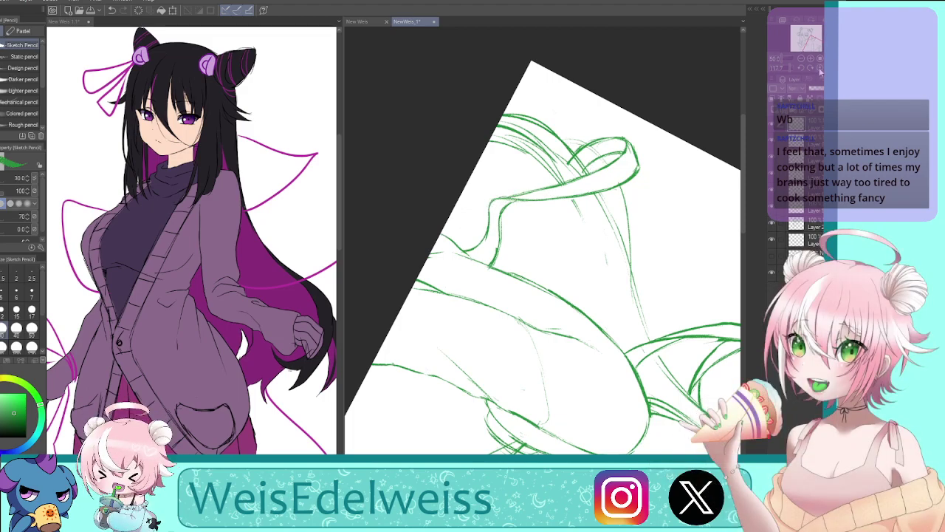
key(r)
key(h)
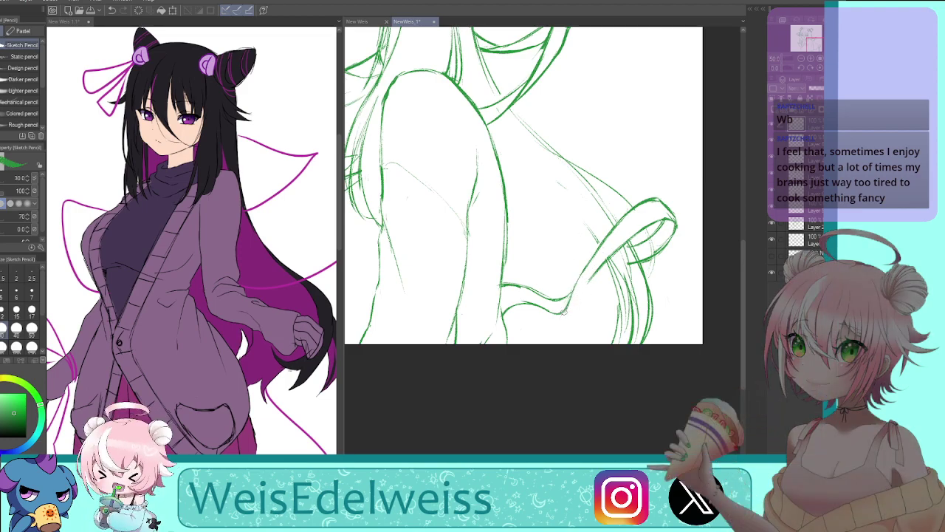
mouse_move(573, 301)
mouse_down()
mouse_move(604, 254)
mouse_move(578, 295)
mouse_move(644, 213)
mouse_up()
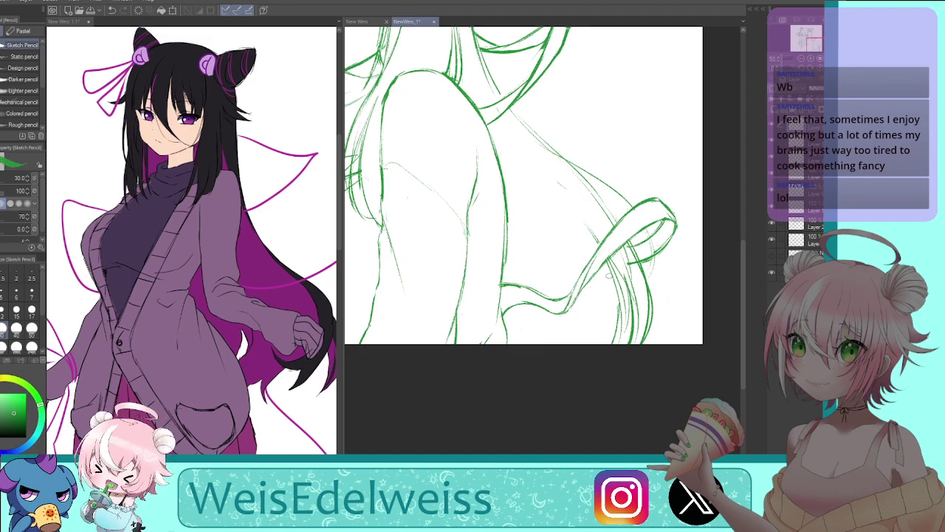
key(h)
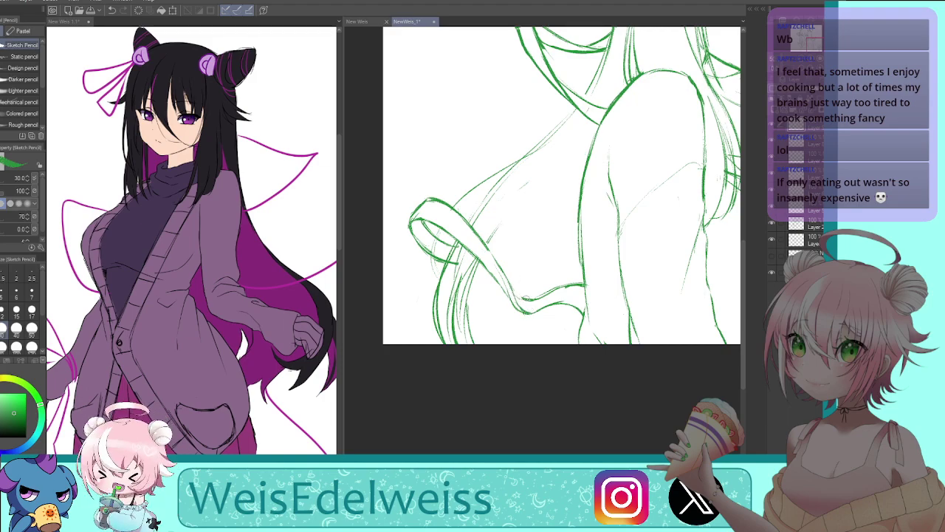
key(h)
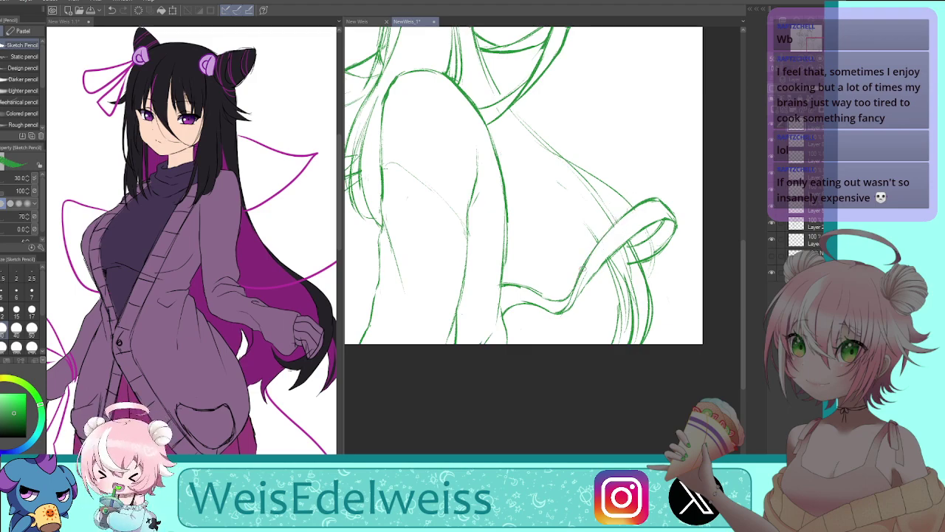
key(h)
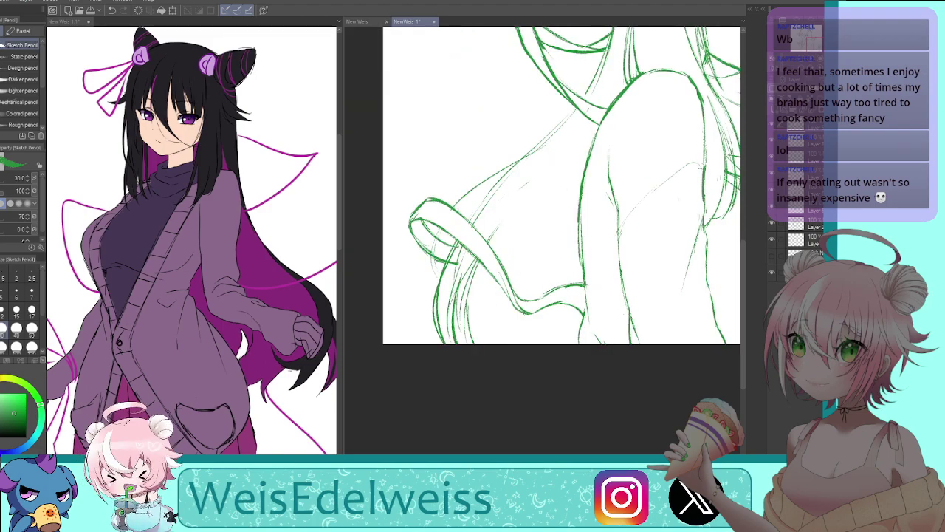
Touch up the ribbon's loop and redraw its end next to the arm as a simpler curve, comparing both view orientations
key(ctrl+0)
key(h)
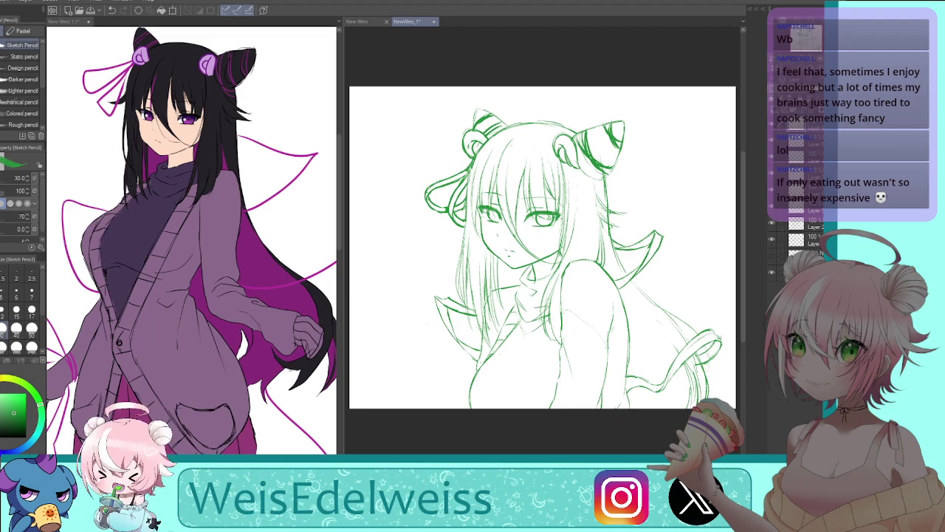
click(819, 69)
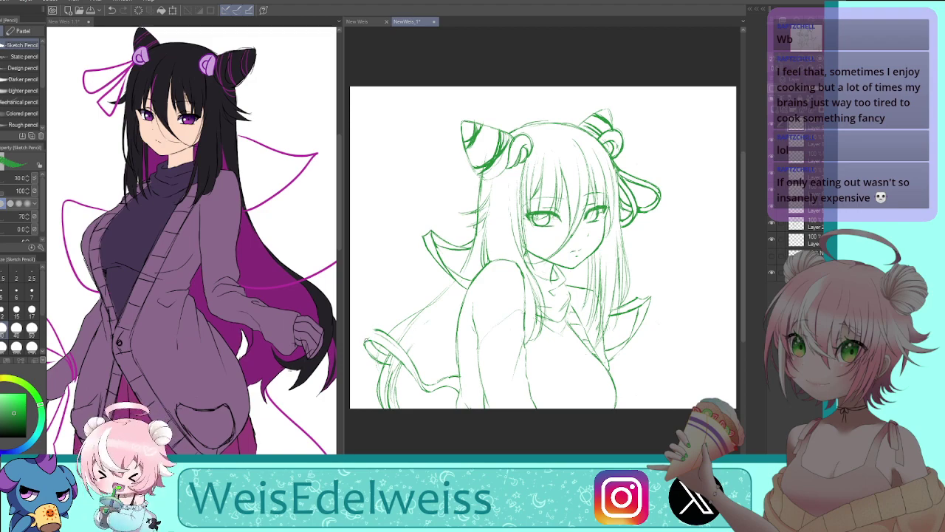
drag(364, 341, 376, 329)
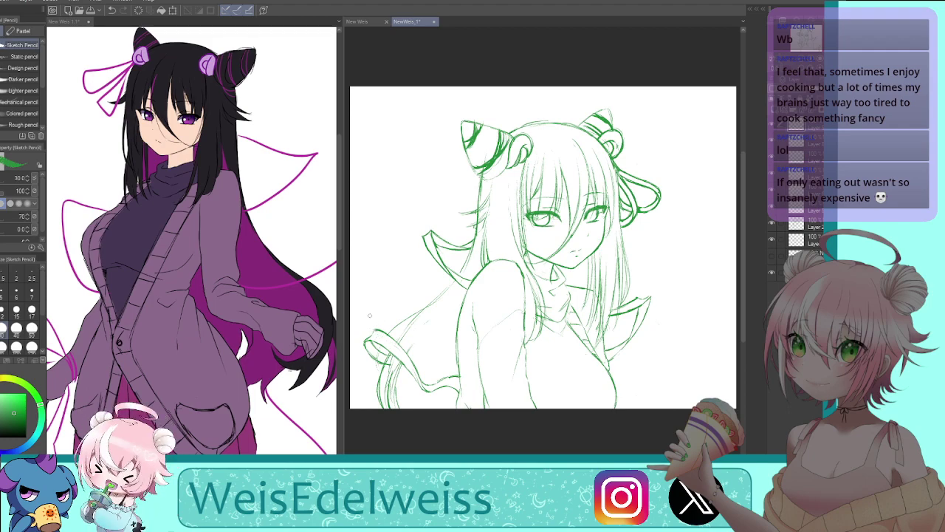
drag(373, 338, 380, 334)
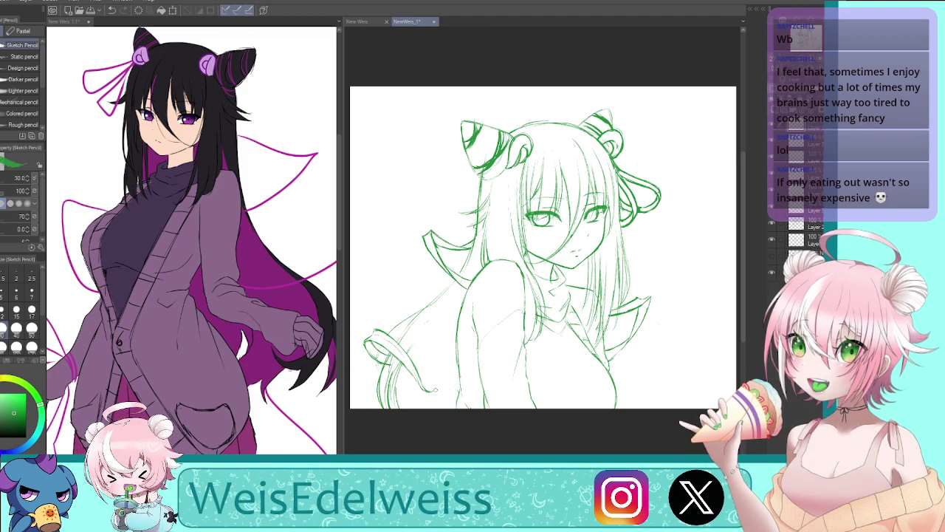
key(h)
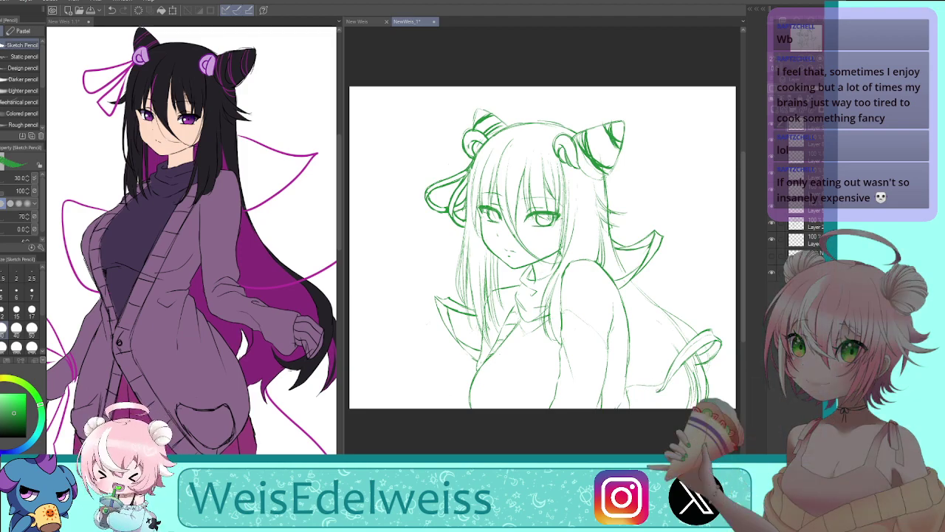
drag(658, 390, 630, 404)
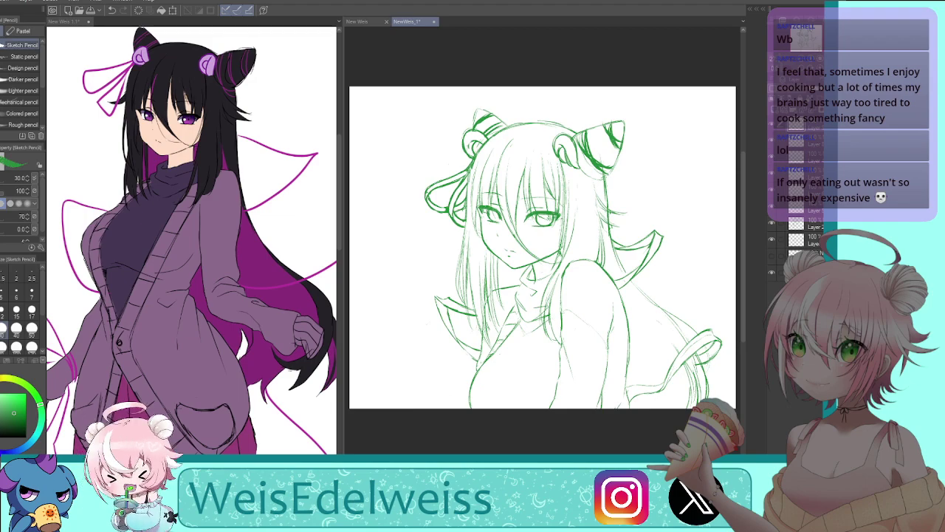
key(h)
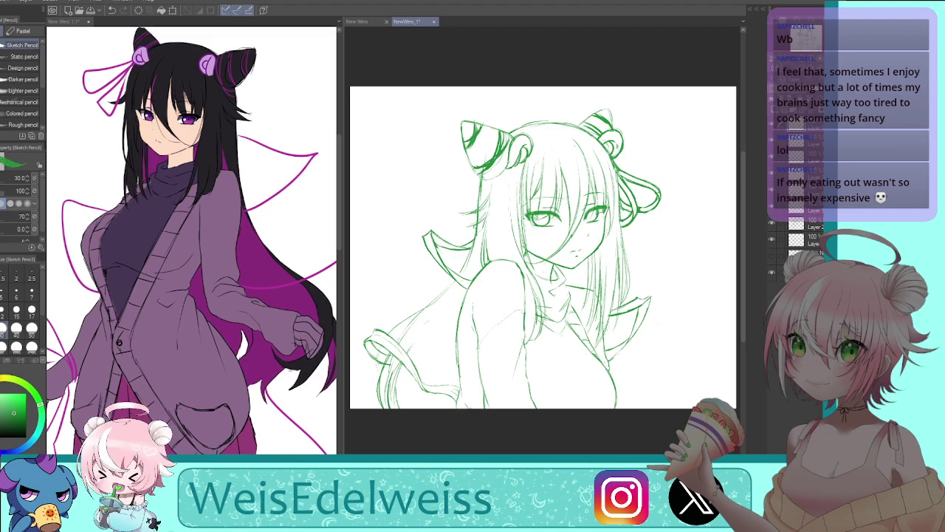
key(h)
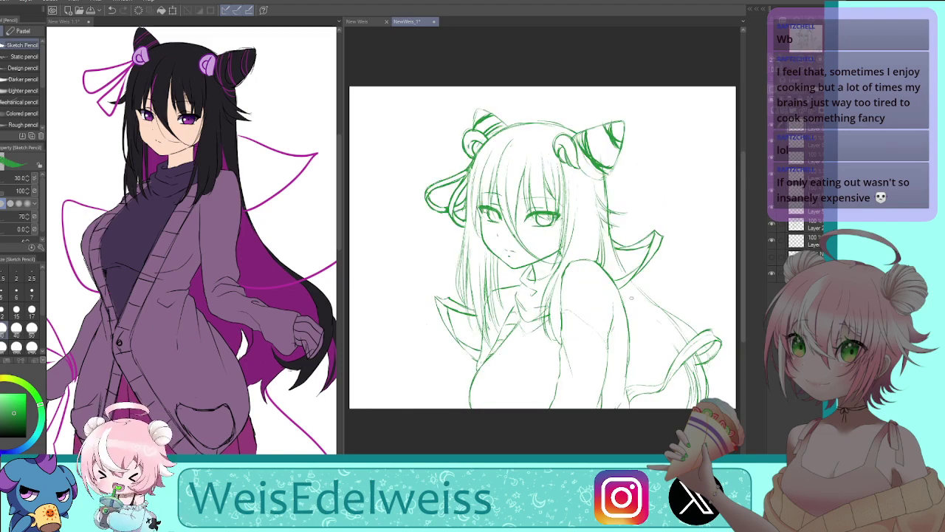
Lasso the ribbon behind the arm and adjust its shape slightly with Free Transform, comparing both view orientations
key(m)
mouse_move(724, 312)
mouse_down()
mouse_move(598, 387)
mouse_move(666, 412)
mouse_move(725, 382)
mouse_move(730, 325)
mouse_up()
key(ctrl+t)
drag(589, 409, 579, 404)
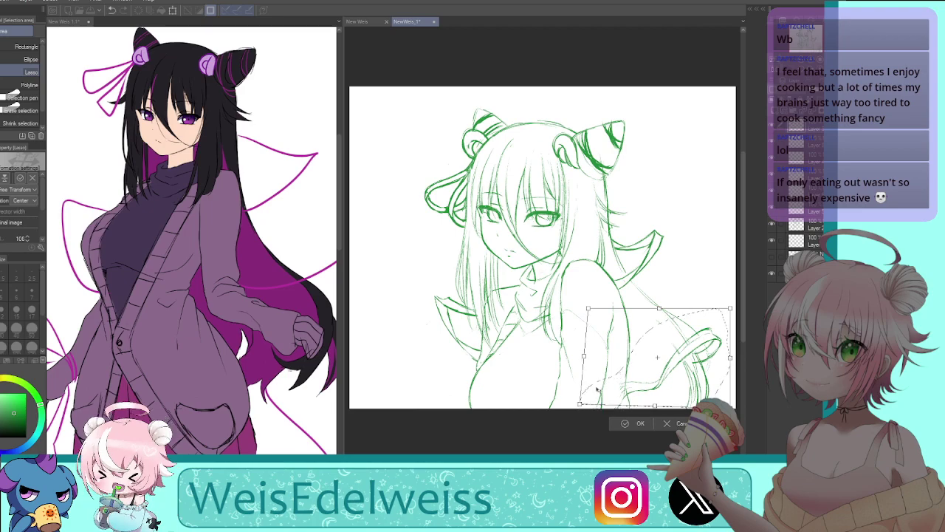
key(h)
drag(506, 308, 501, 310)
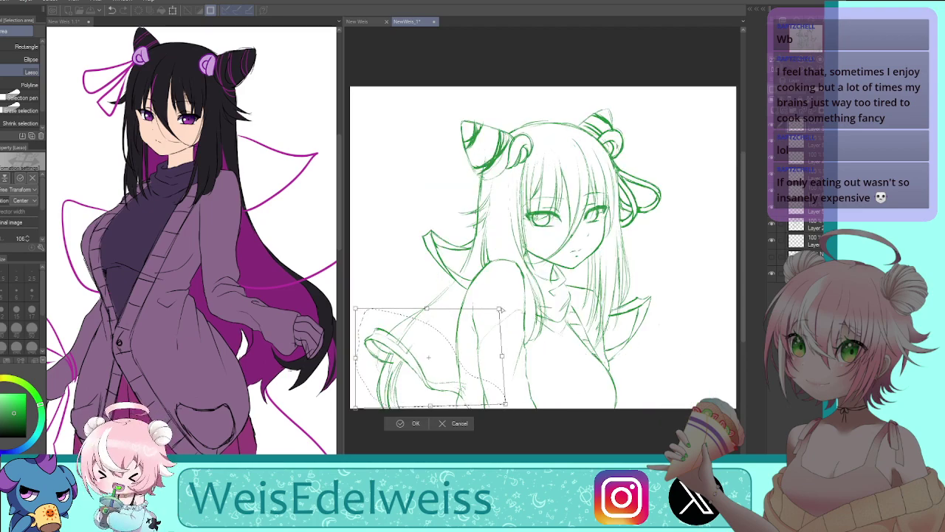
mouse_move(507, 406)
mouse_down()
mouse_move(505, 397)
mouse_move(496, 404)
mouse_up()
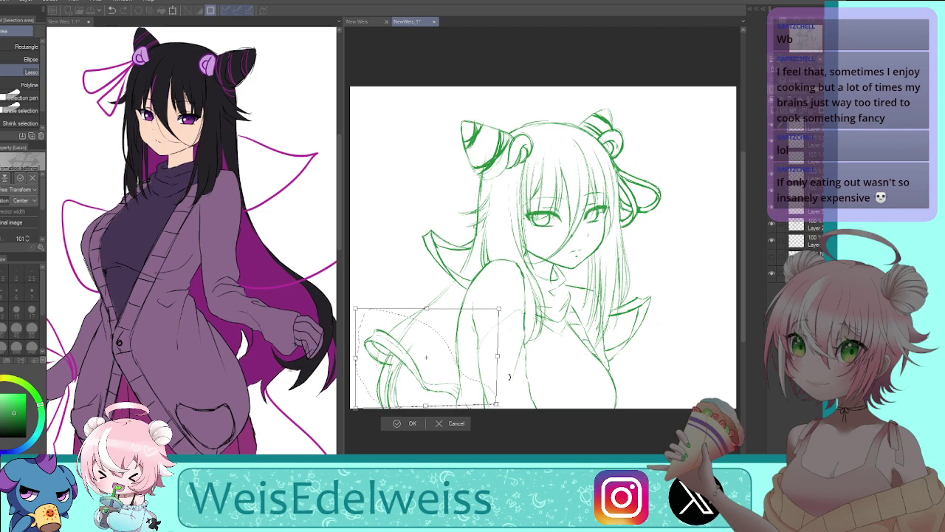
key(h)
drag(732, 309, 736, 302)
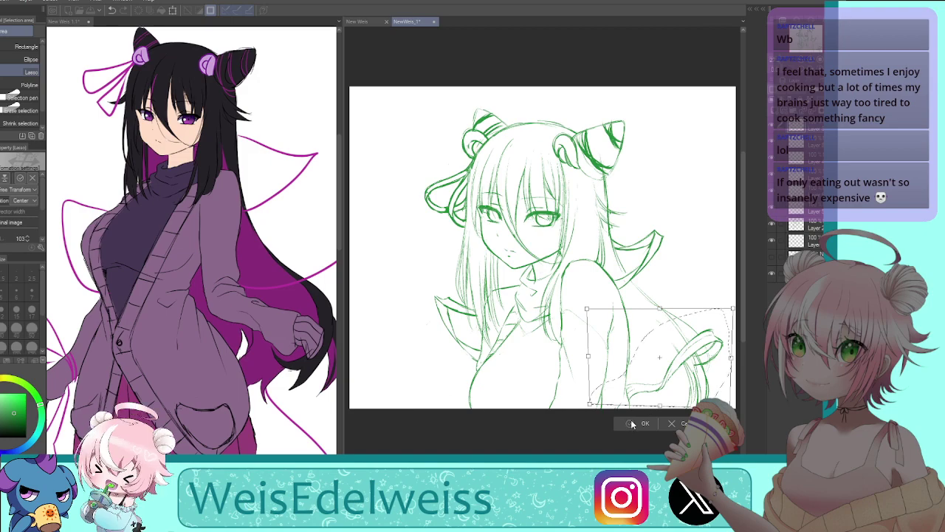
key(Return)
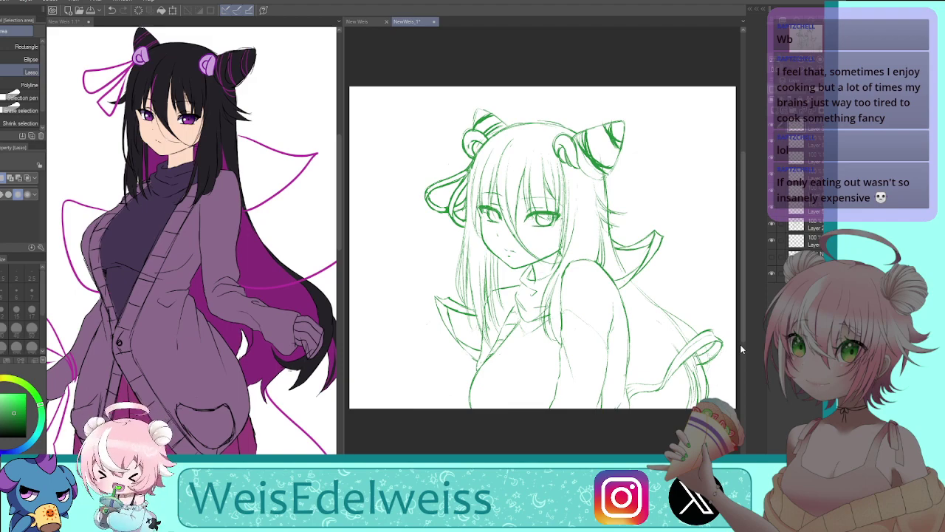
Examine the adjusted ribbon, face and hair in both view orientations and at closer zoom
key(h)
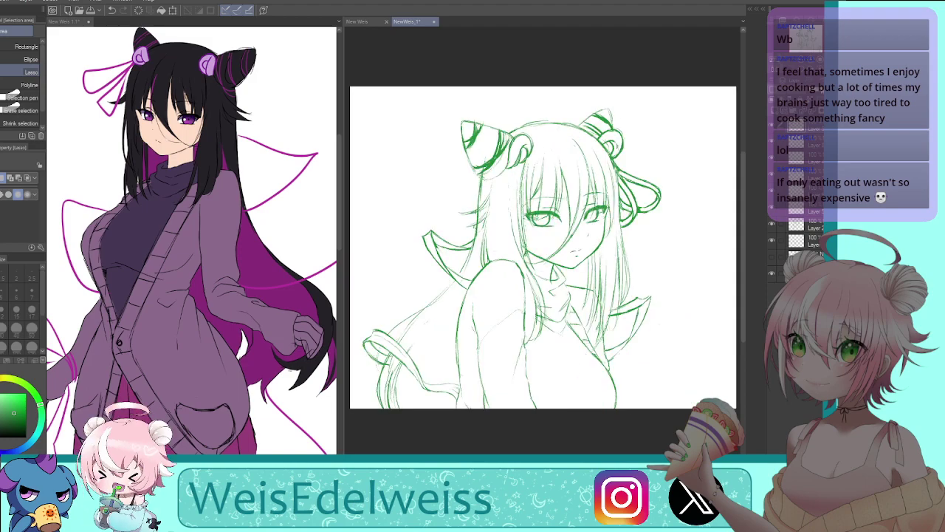
key(h)
key(ctrl+plus)
key(ctrl+plus)
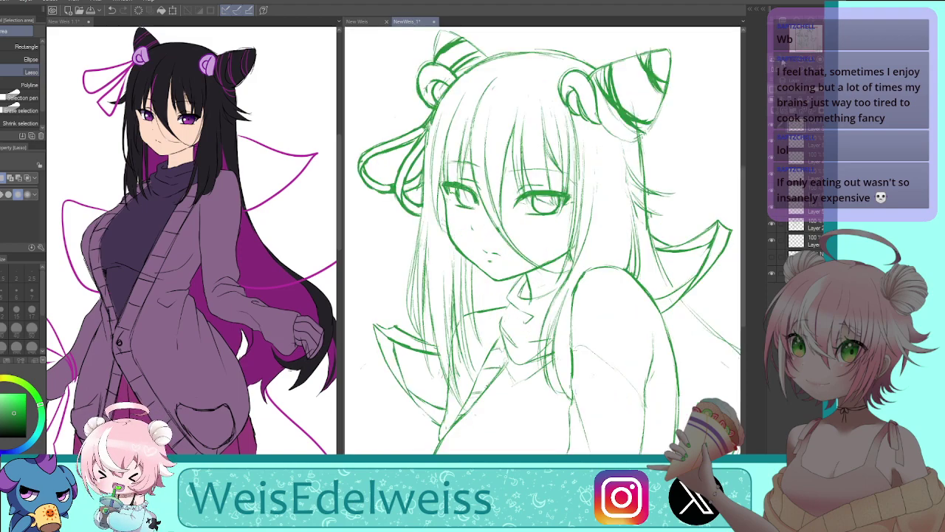
drag(502, 244, 575, 324)
drag(639, 338, 659, 338)
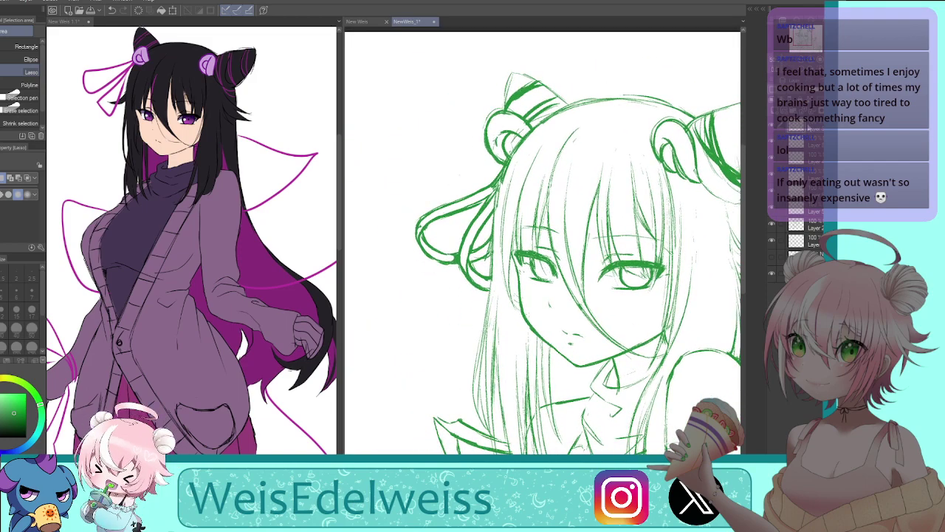
key(h)
key(h)
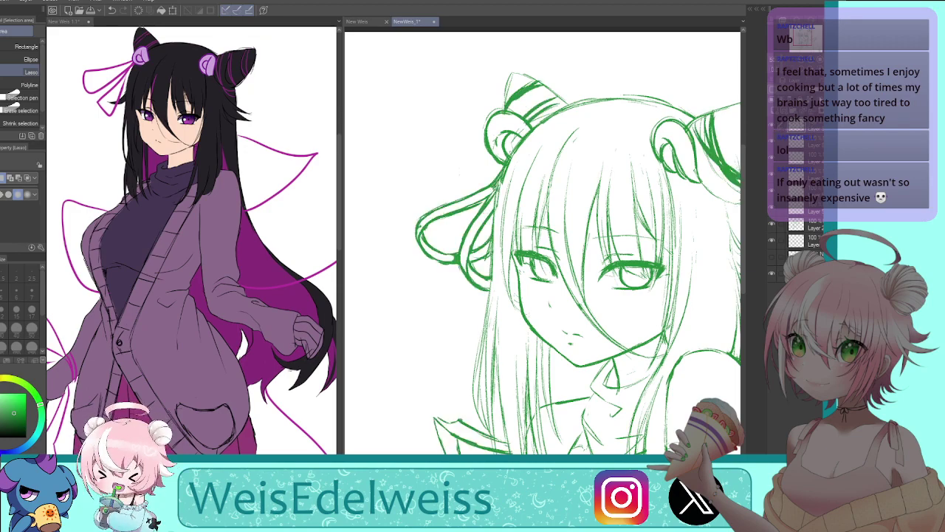
Fade the ribbon and horn-stripe sketch and try redrawing the hair ribbon's lower loop over it with the Sketch Pencil, comparing both view orientations
click(817, 93)
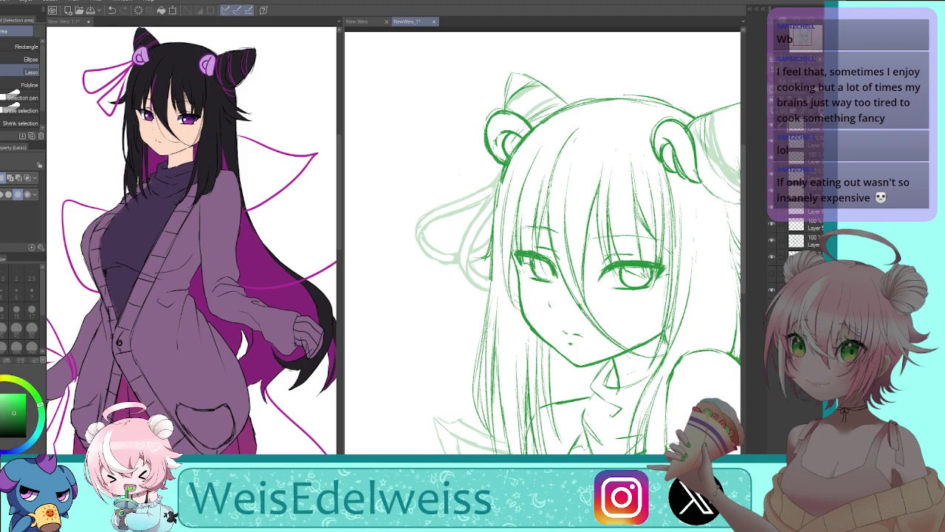
key(p)
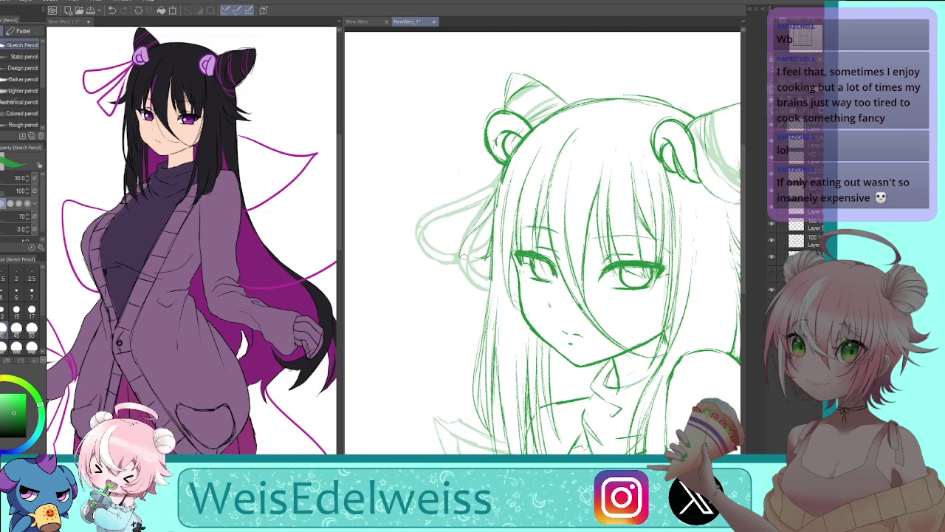
mouse_move(491, 213)
mouse_down()
mouse_move(459, 268)
mouse_move(477, 255)
mouse_move(479, 283)
mouse_up()
key(h)
drag(610, 283, 595, 287)
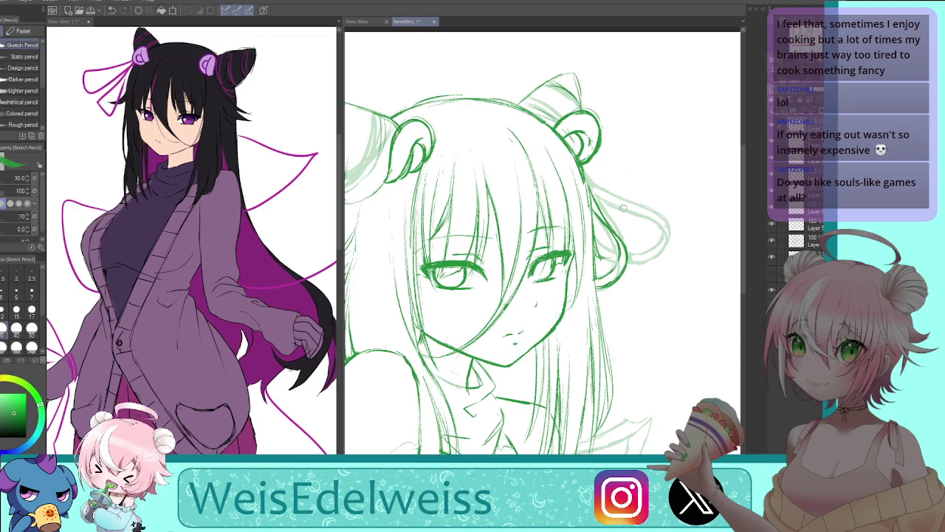
key(h)
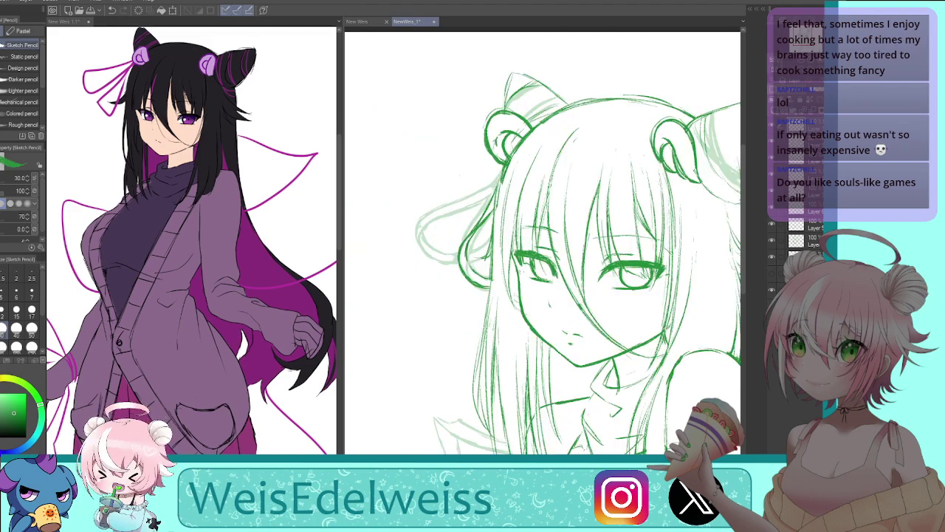
Try reshaping the redrawn lower ribbon loop with Free Transform and sketching the hair ribbon's upper loop beside it
key(ctrl+t)
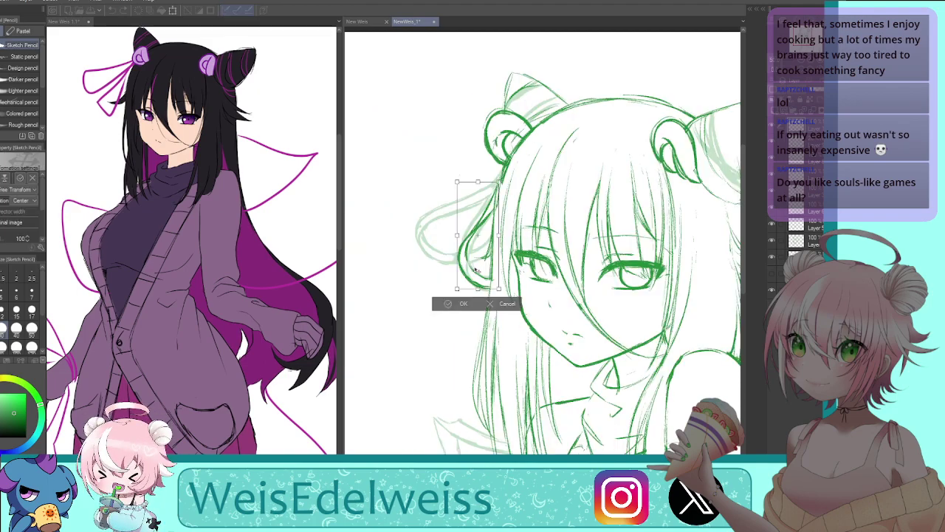
mouse_move(479, 290)
mouse_down()
mouse_move(474, 283)
mouse_move(503, 284)
mouse_move(501, 292)
mouse_up()
click(452, 308)
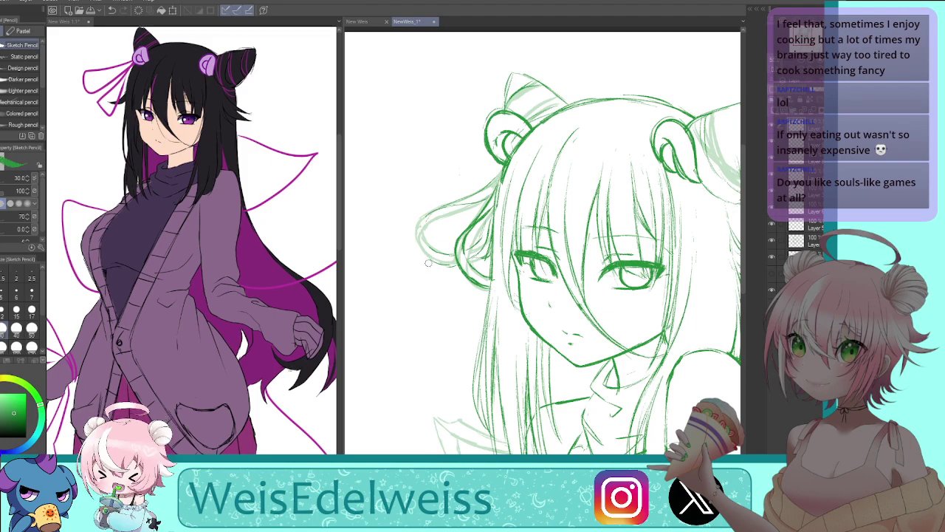
mouse_move(455, 281)
mouse_down()
mouse_move(473, 176)
mouse_move(464, 284)
mouse_move(491, 181)
mouse_move(487, 277)
mouse_up()
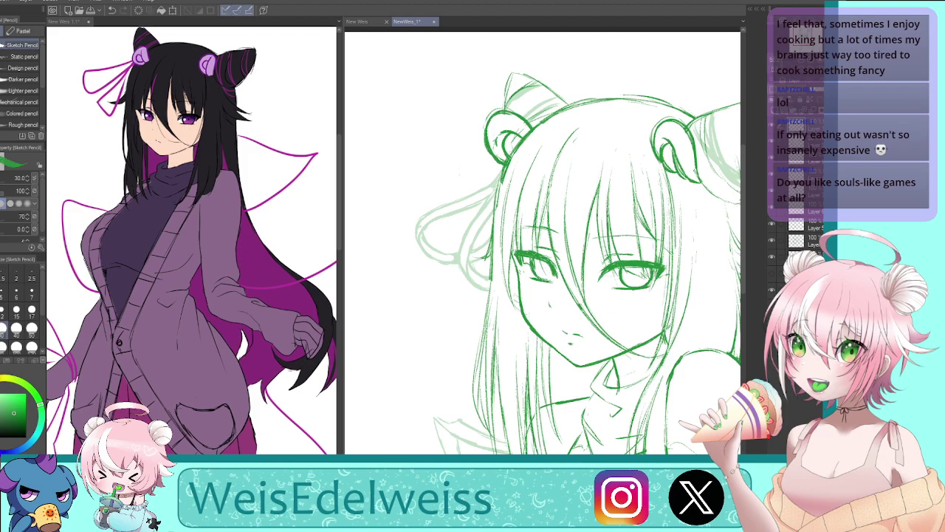
Check the whole sketch in both view orientations and restore the ribbon and horn-stripe sketch to full strength
key(ctrl+0)
key(h)
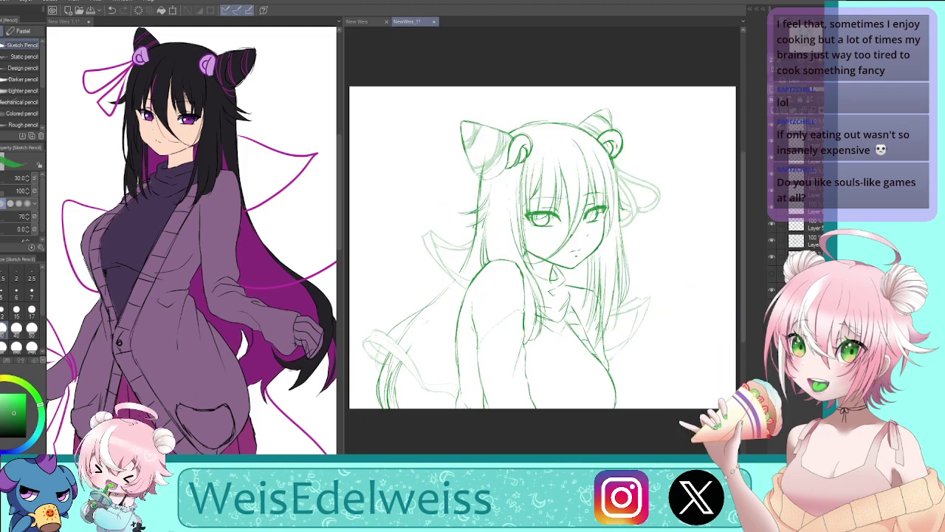
key(h)
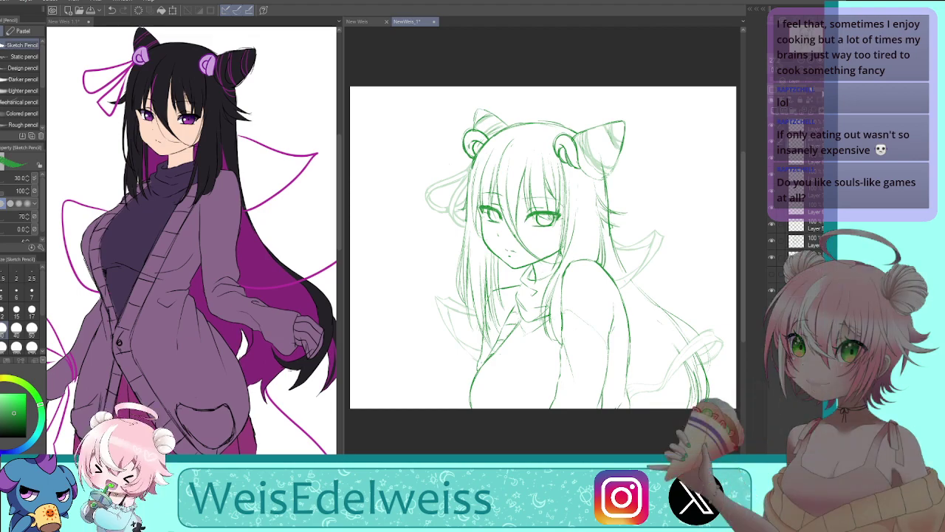
click(820, 92)
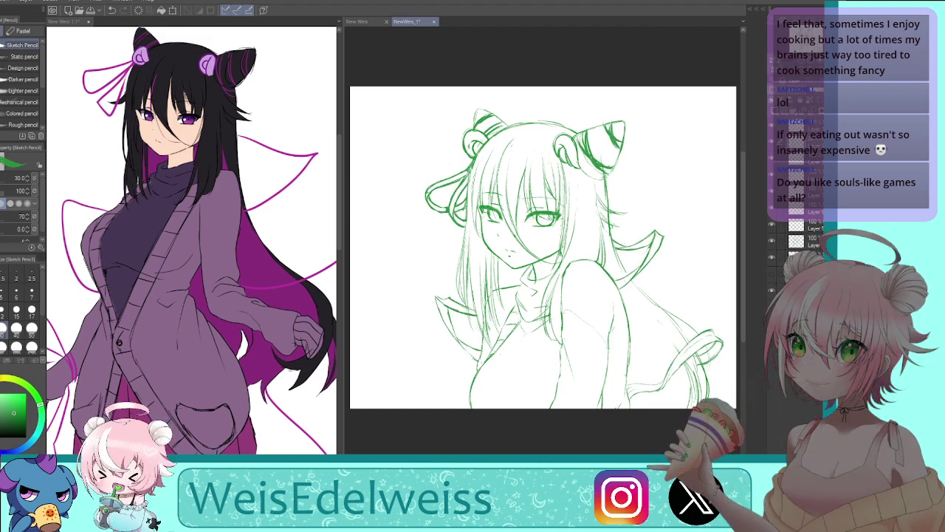